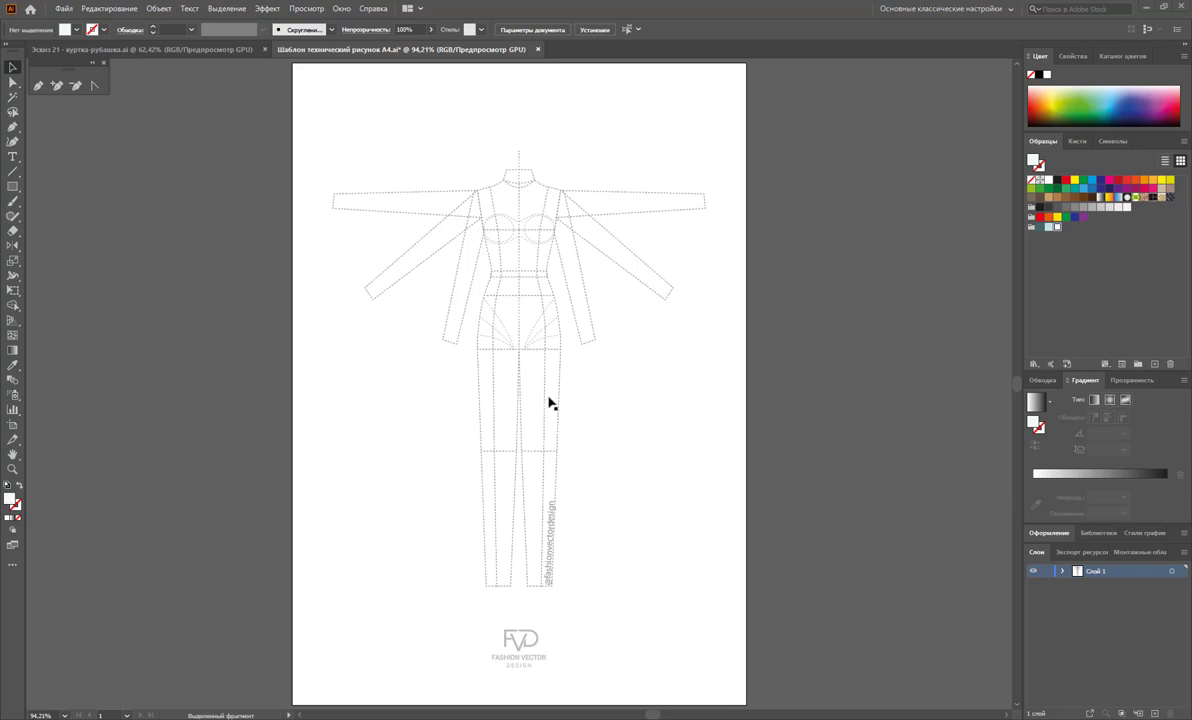
Delete both arm outlines from the croquis template
left_click(13, 82)
left_click_drag(327, 137, 450, 362)
key("Delete")
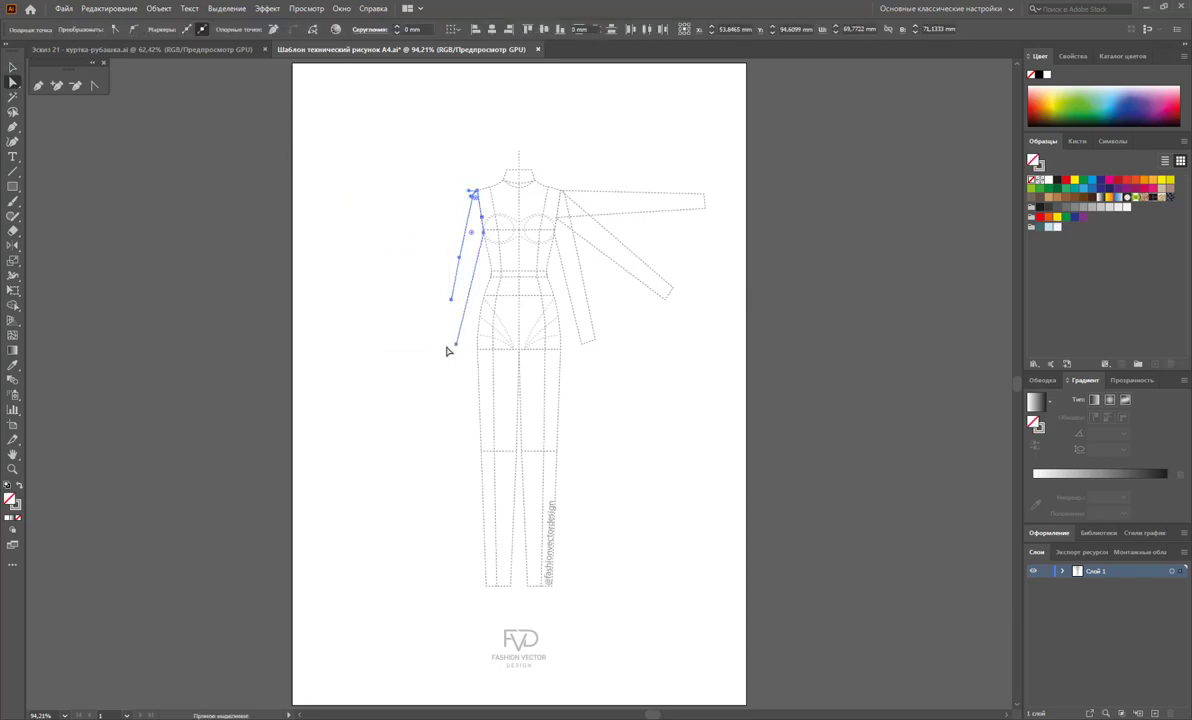
key("Delete")
left_click_drag(696, 124, 585, 380)
key("Delete")
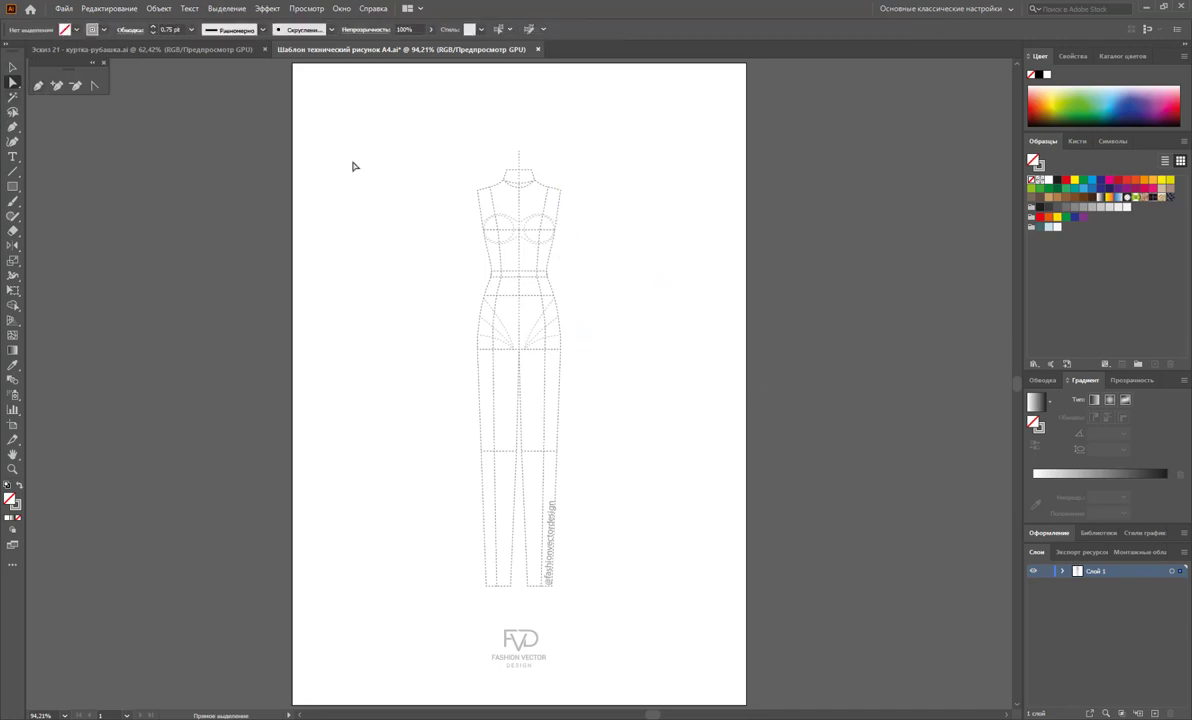
Move the whole figure to the left side of the page and lock Layer 1
left_click_drag(381, 124, 640, 600)
key("v")
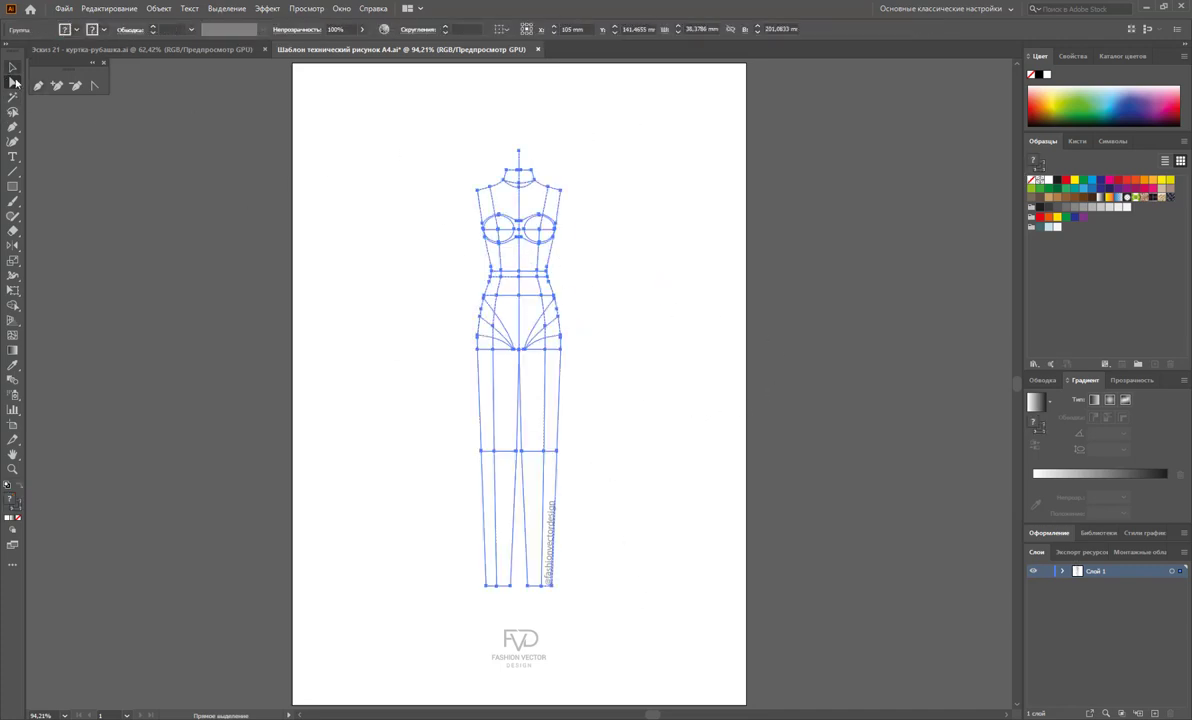
left_click_drag(524, 270, 421, 285)
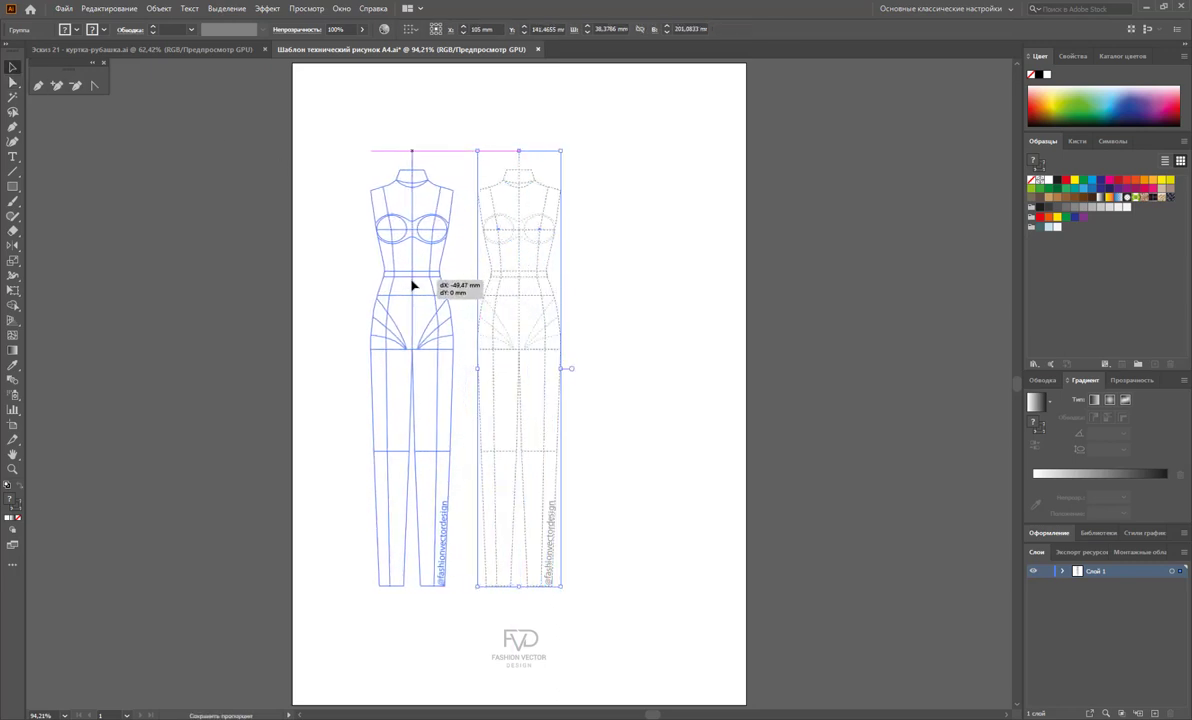
left_click_drag(421, 285, 416, 287)
left_click(573, 301)
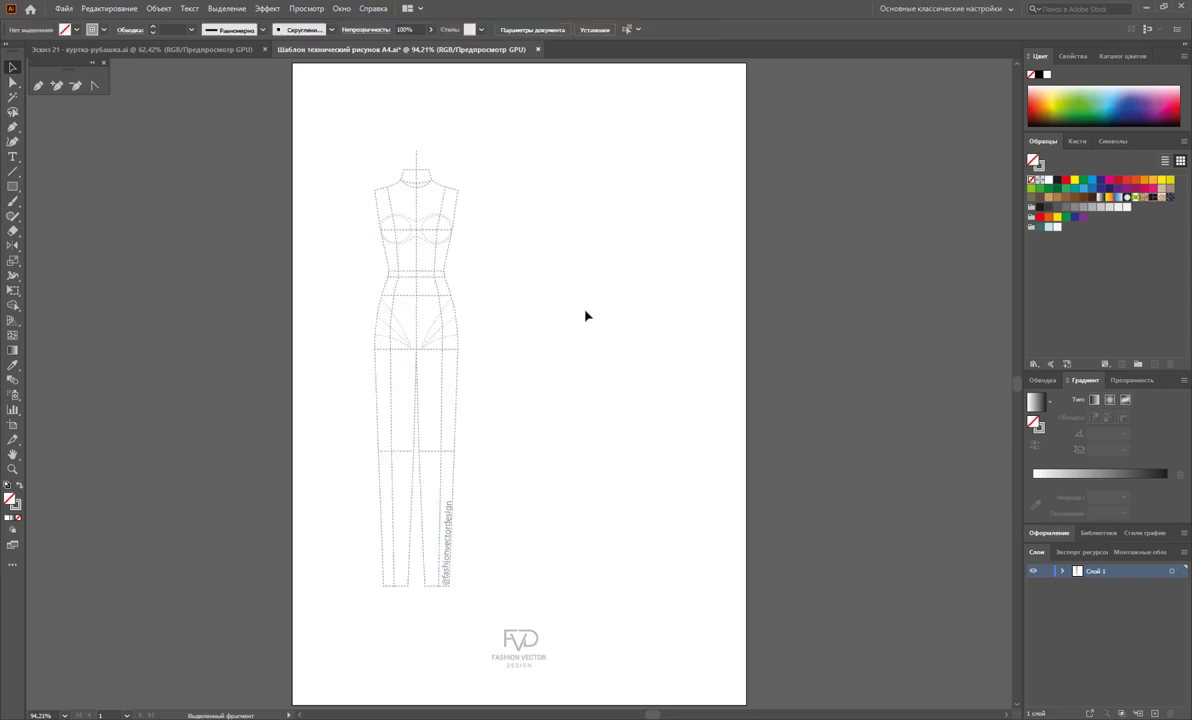
Add a new layer and set a solid, undashed 1 pt stroke for the Pen tool
left_click(1155, 713)
left_click(17, 506)
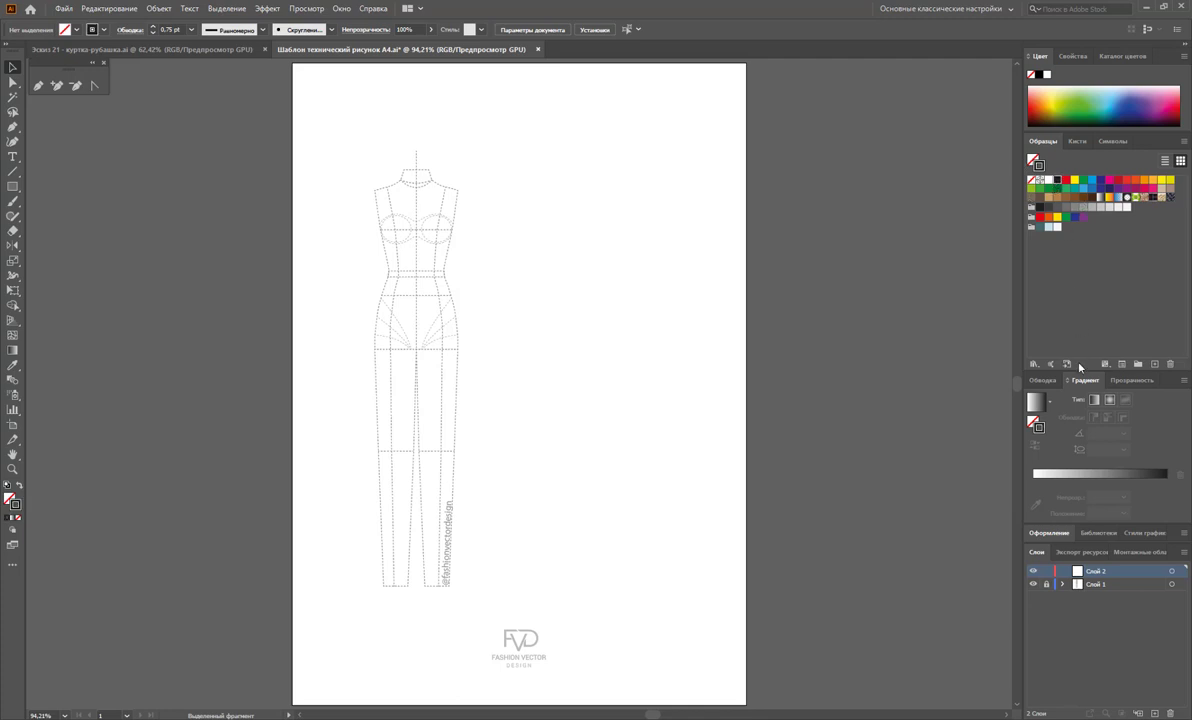
left_click(1043, 380)
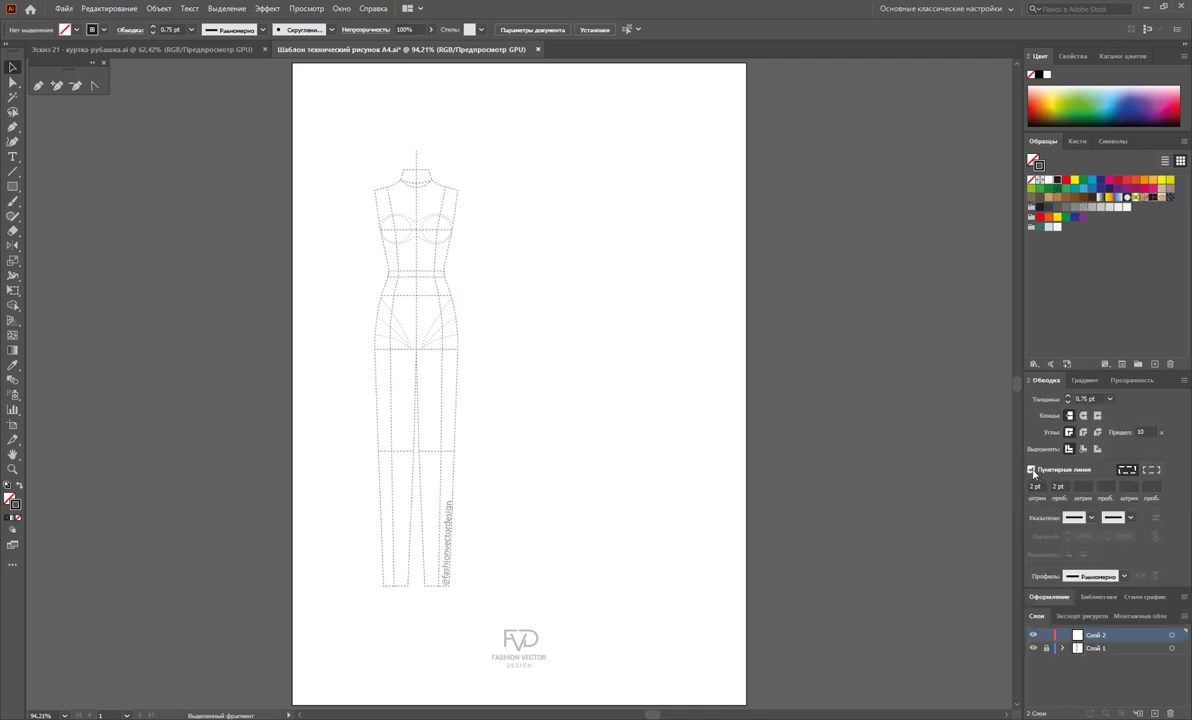
left_click(1031, 469)
left_click(38, 85)
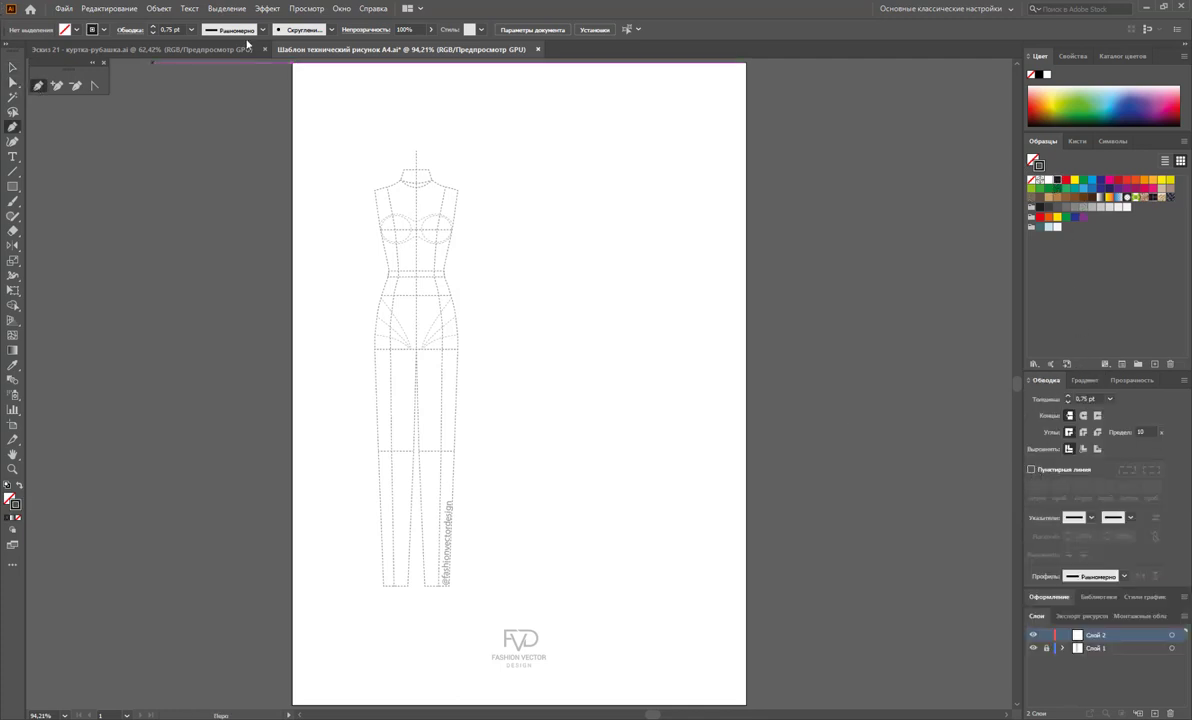
left_click(190, 30)
left_click(200, 88)
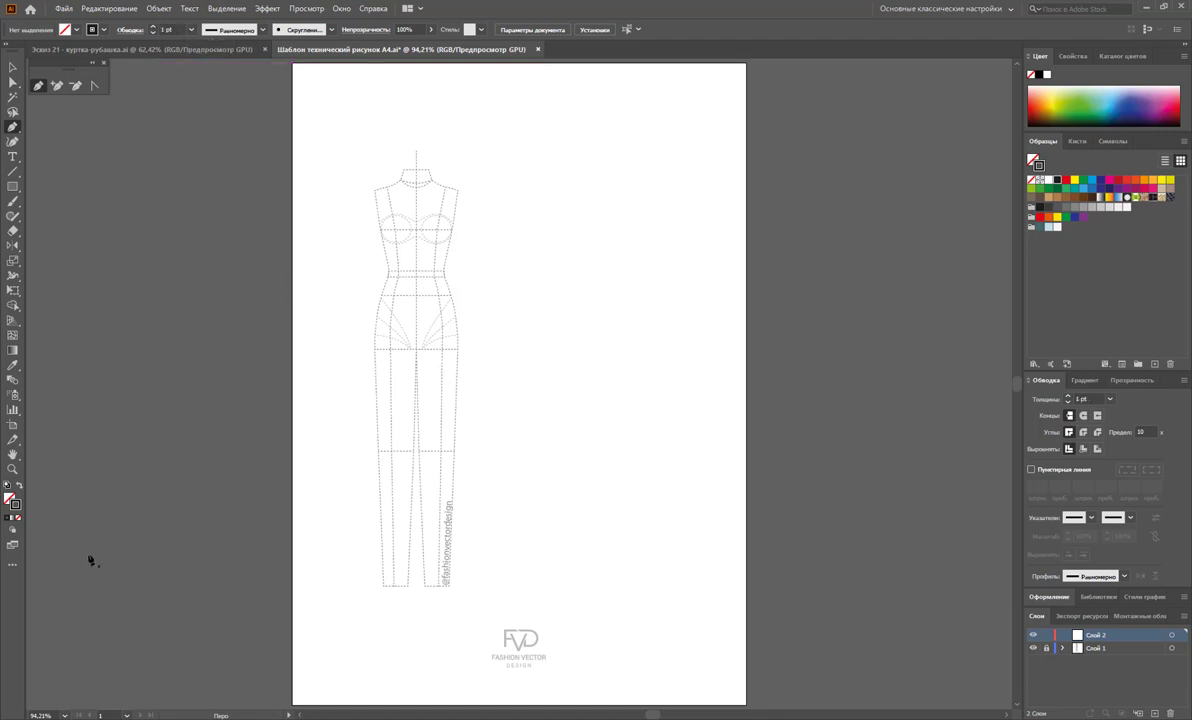
Zoom in on the figure's torso
left_click(12, 468)
mouse_move(377, 347)
left_mouse_down()
mouse_move(487, 439)
mouse_move(601, 444)
mouse_move(636, 430)
left_mouse_up()
scroll(640, 432, "down", 1)
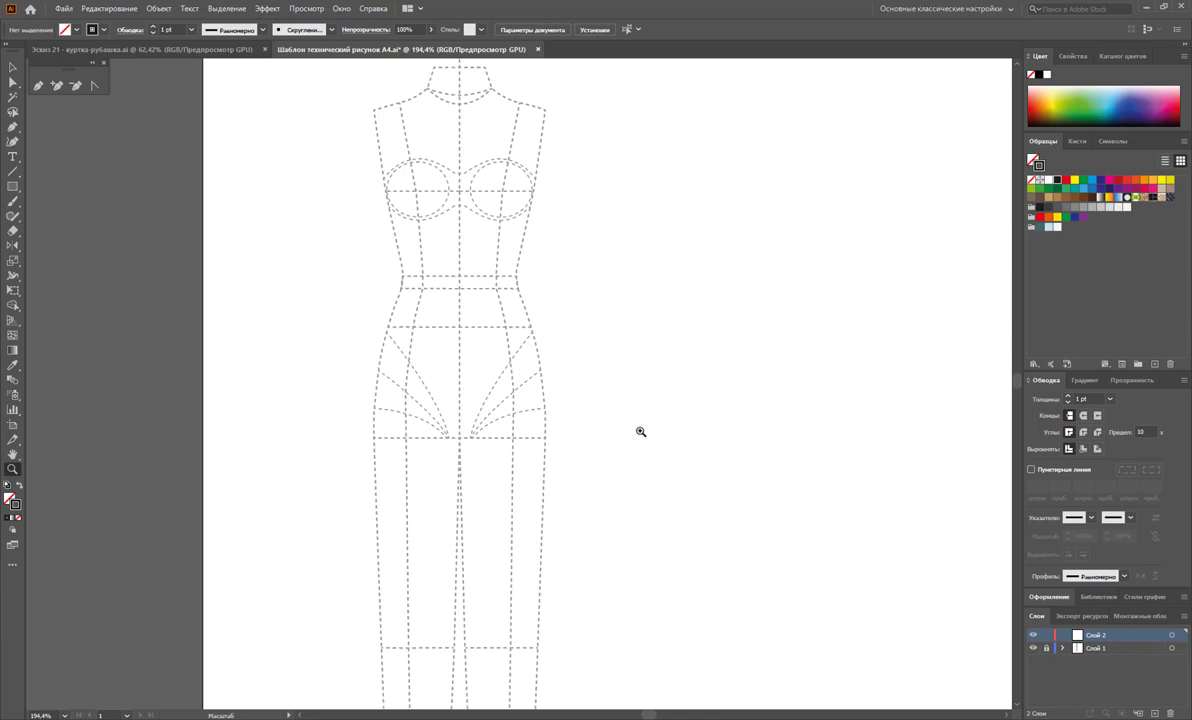
left_click(15, 475)
scroll(711, 425, "up", 1)
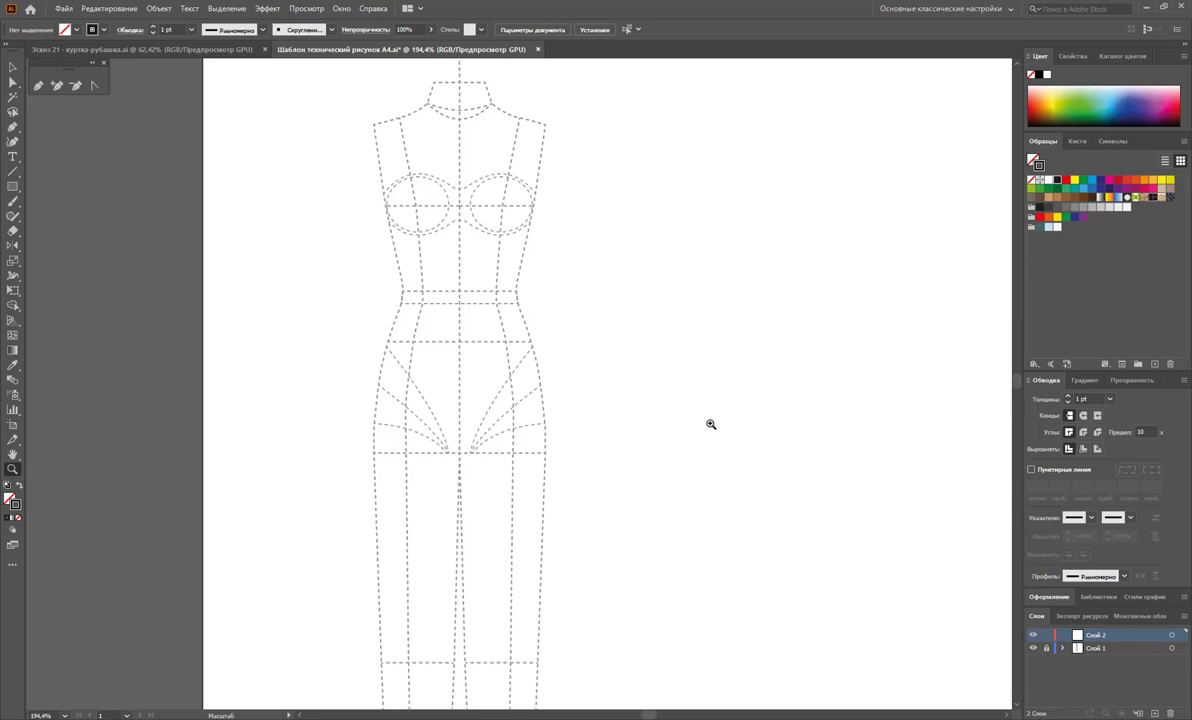
scroll(711, 425, "down", 1)
scroll(711, 425, "up", 1)
Draw a thin closed strap from the left shoulder down toward the bust line
left_click(39, 86)
left_click_drag(404, 119, 403, 120)
left_click(401, 118)
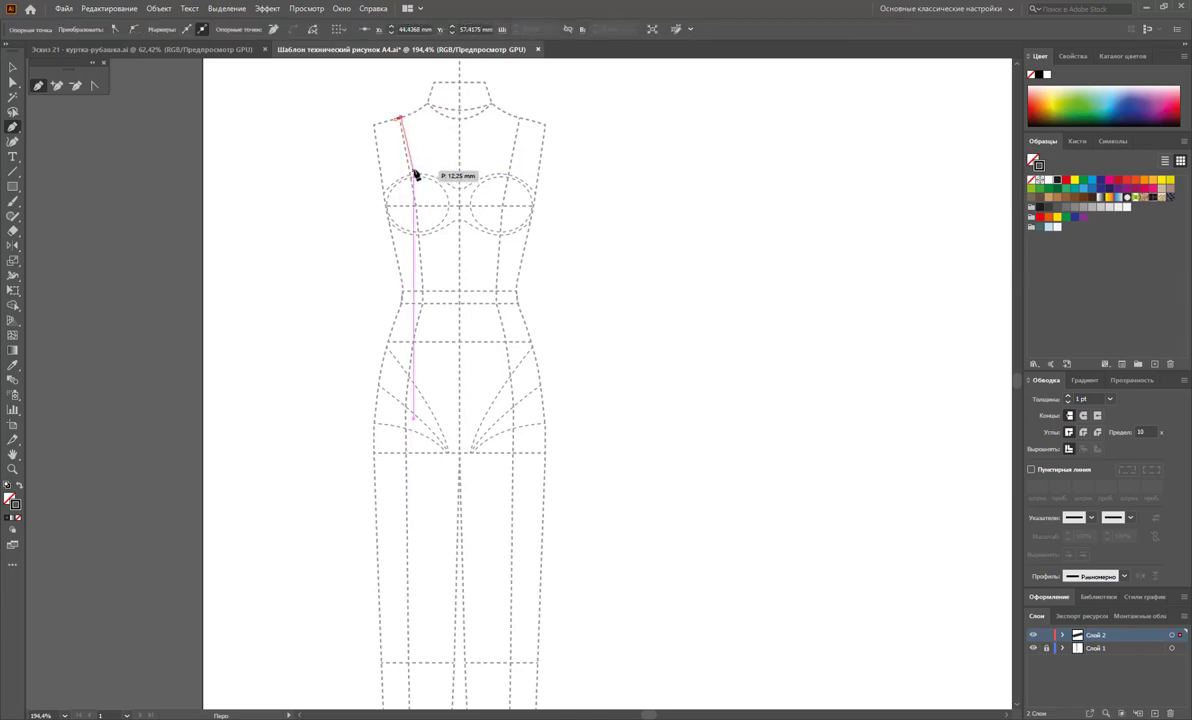
key("Escape")
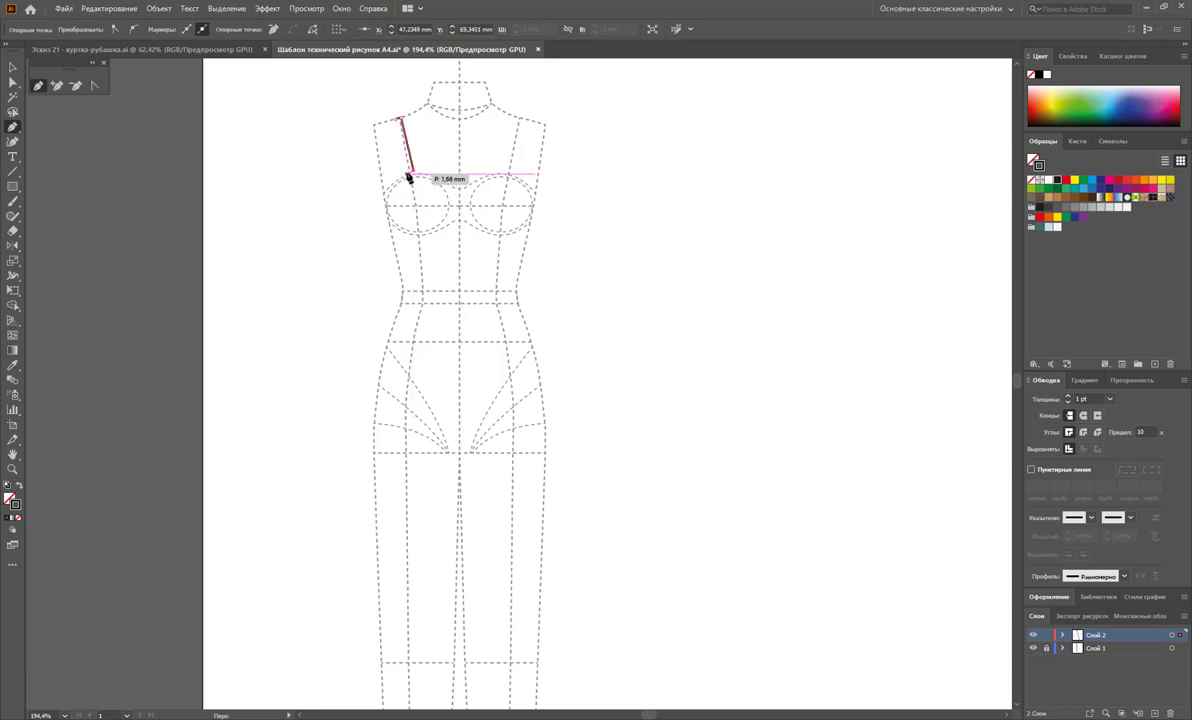
left_click(409, 173)
left_click(398, 119)
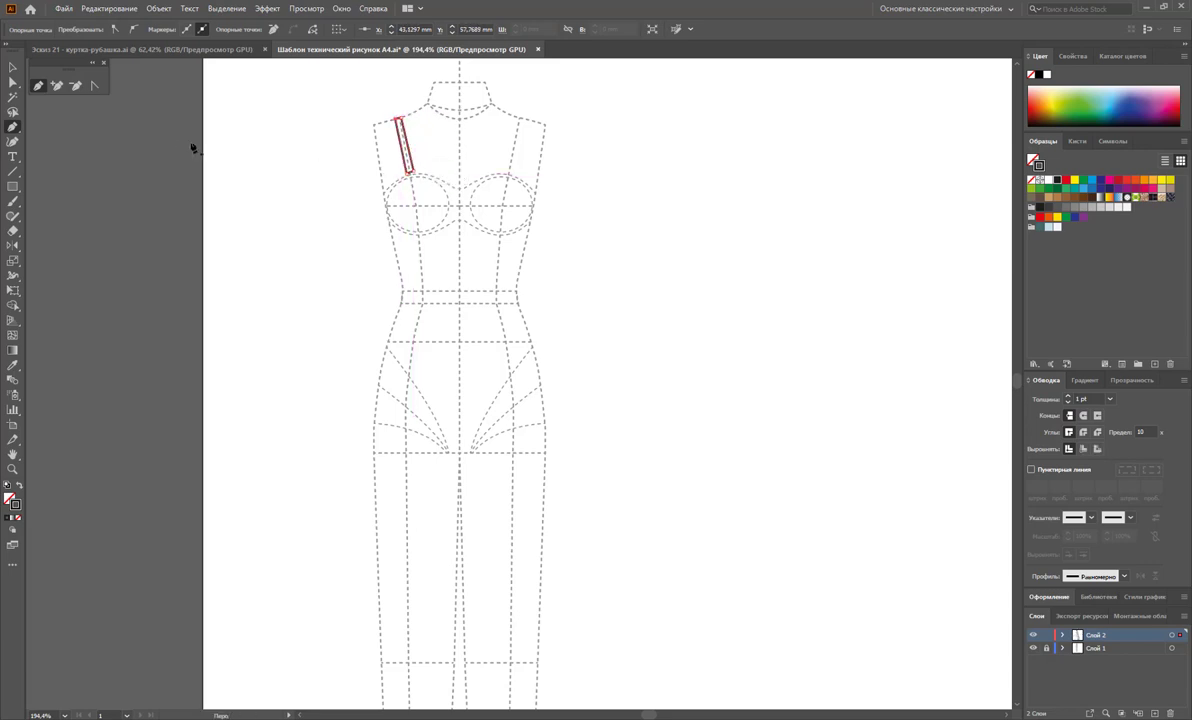
left_click(13, 82)
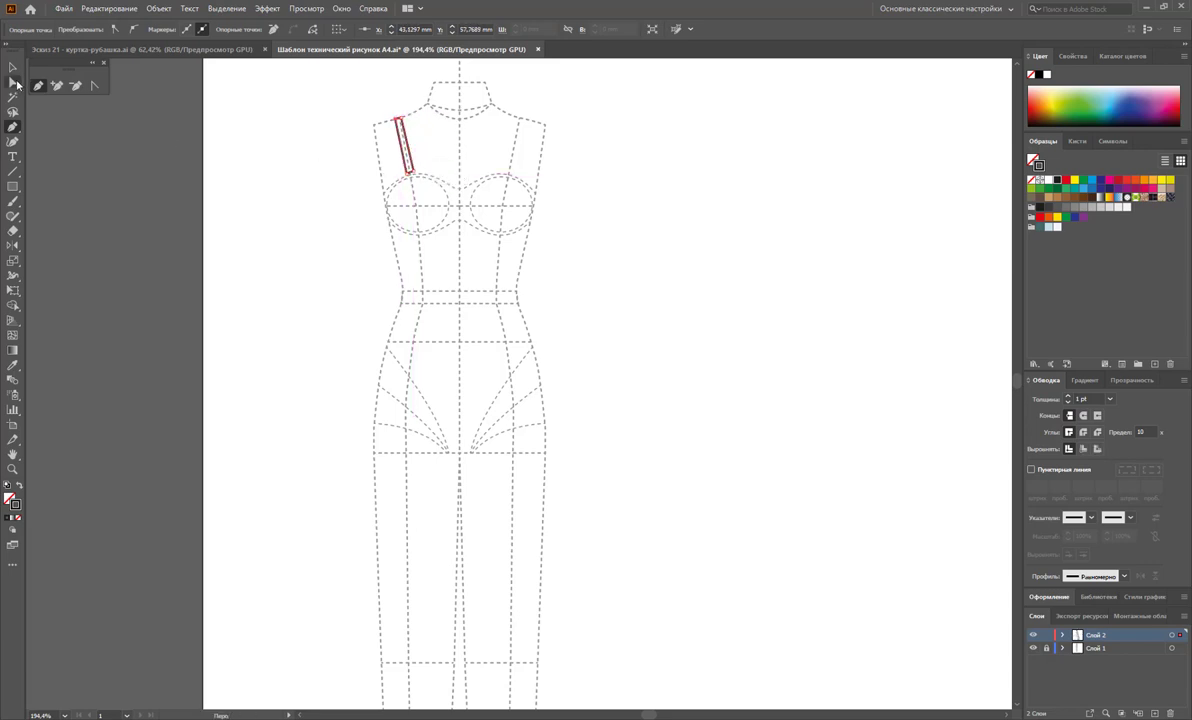
left_click(409, 171)
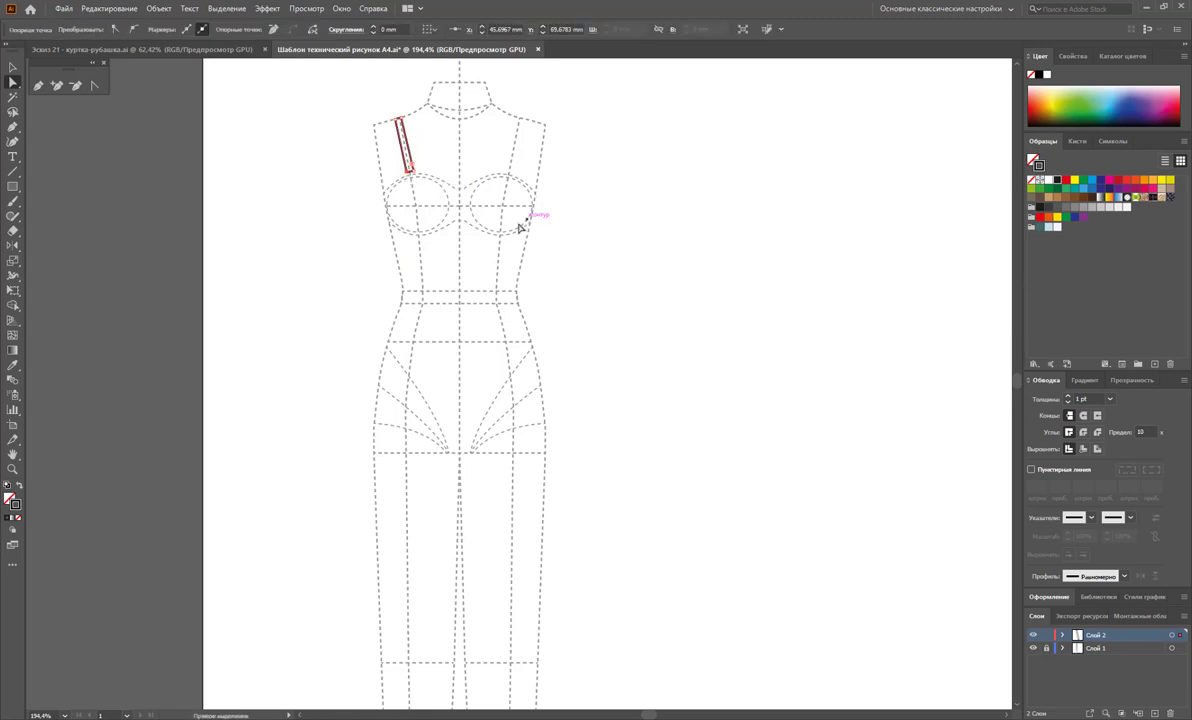
left_click(428, 241)
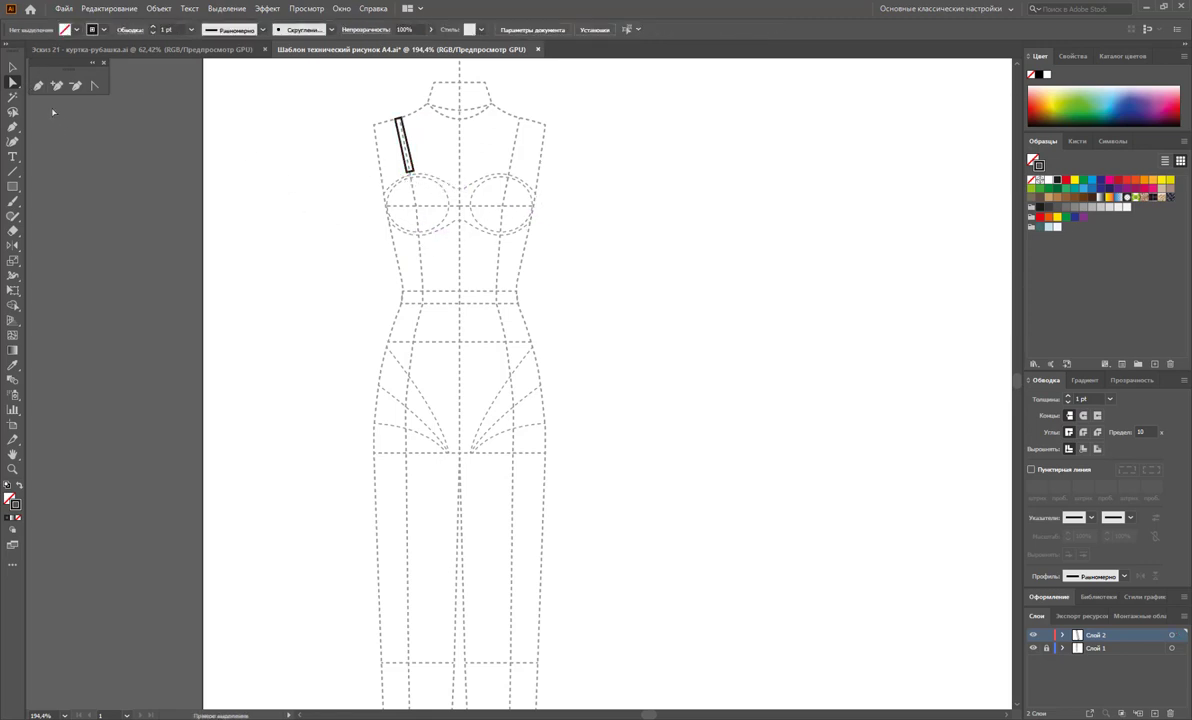
Outline the bodice from the strap end down the side seam and along the waist
left_click(38, 85)
left_click(408, 173)
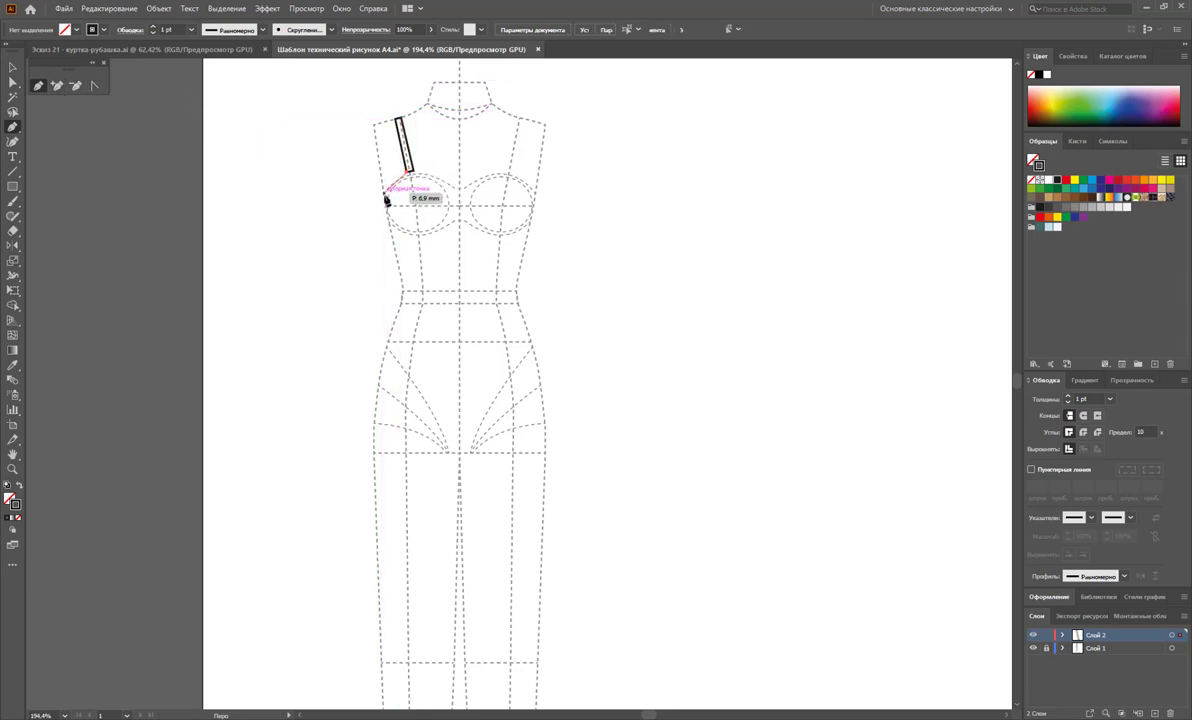
left_click_drag(387, 198, 383, 201)
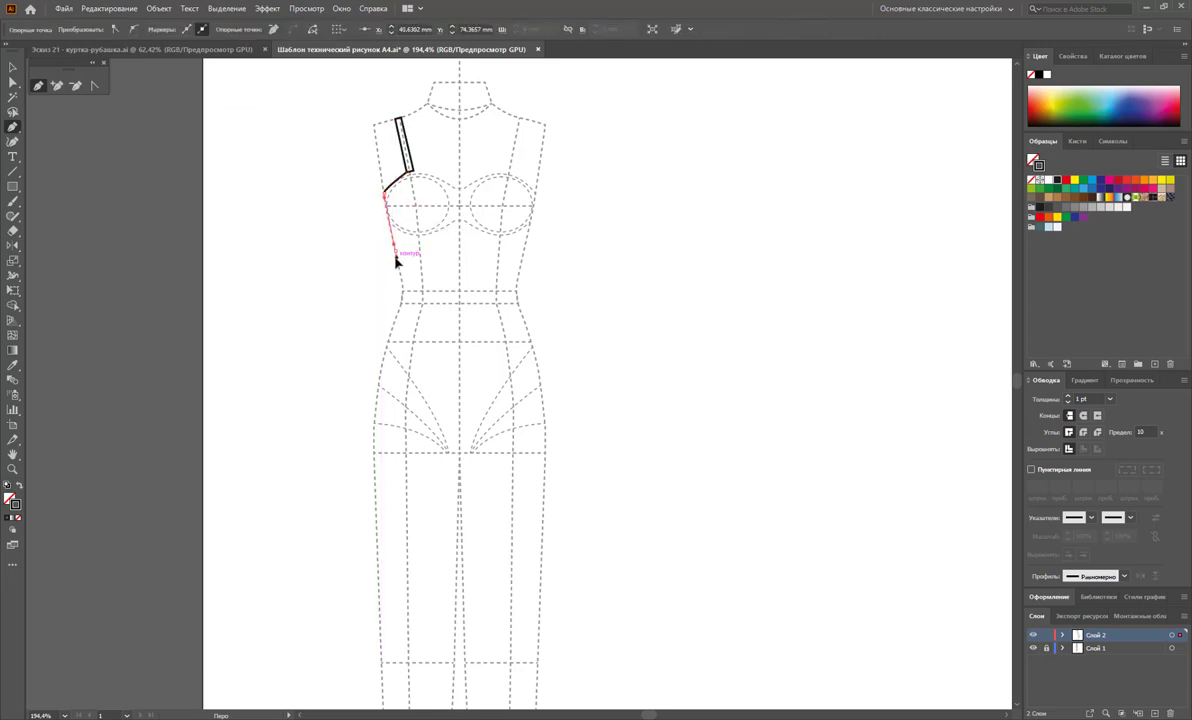
left_click(398, 258)
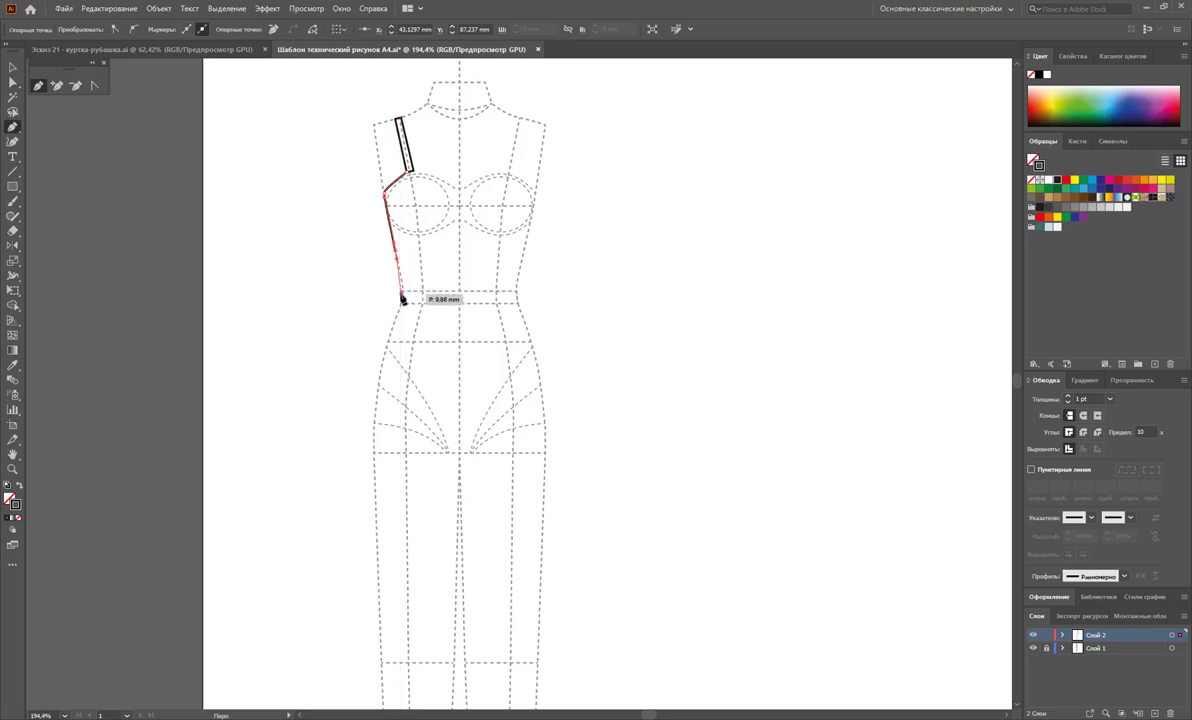
left_click(401, 297)
left_click(459, 295)
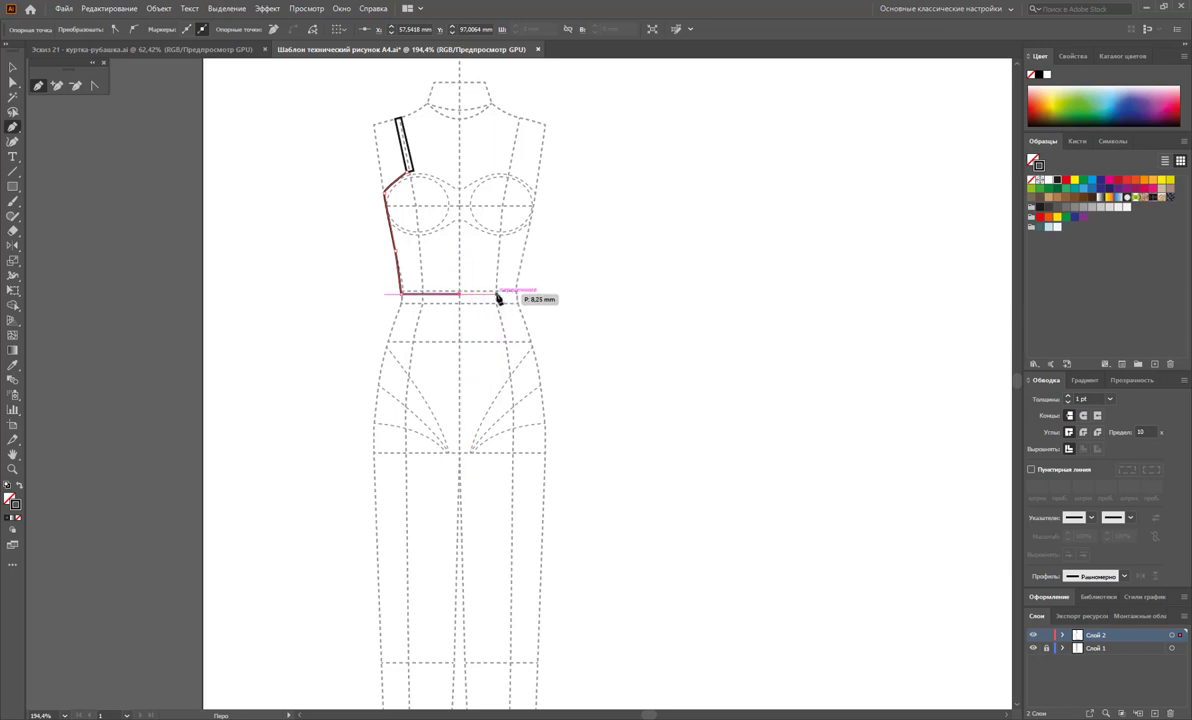
left_click(501, 296)
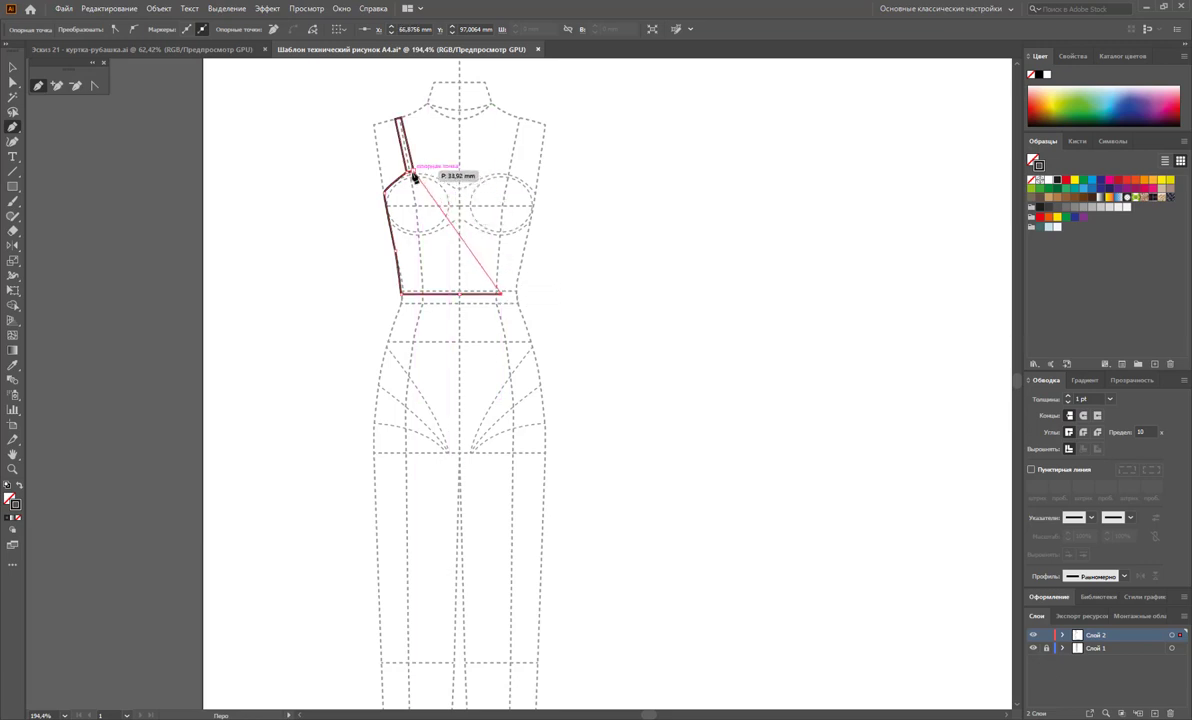
Close the bodice at the shoulder with a curved diagonal neckline and fine-tune the curve
left_click(455, 218)
left_click_drag(417, 176, 396, 170)
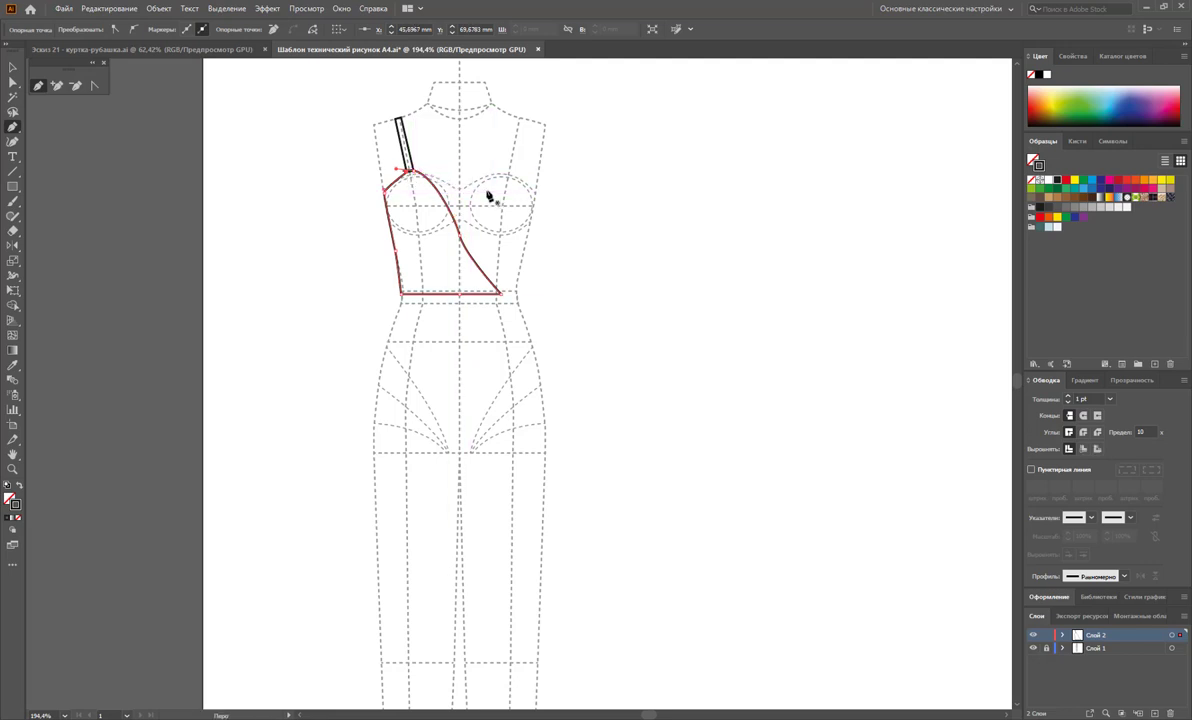
left_click_drag(408, 176, 383, 187)
key("a")
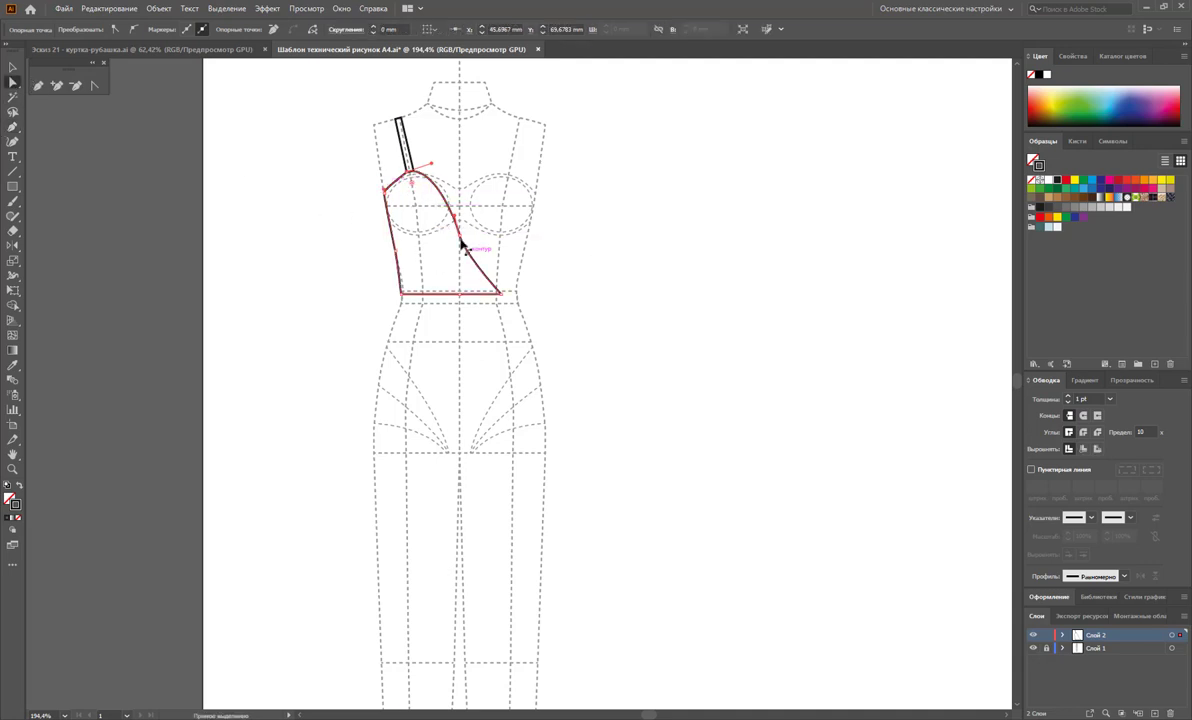
left_click(462, 246)
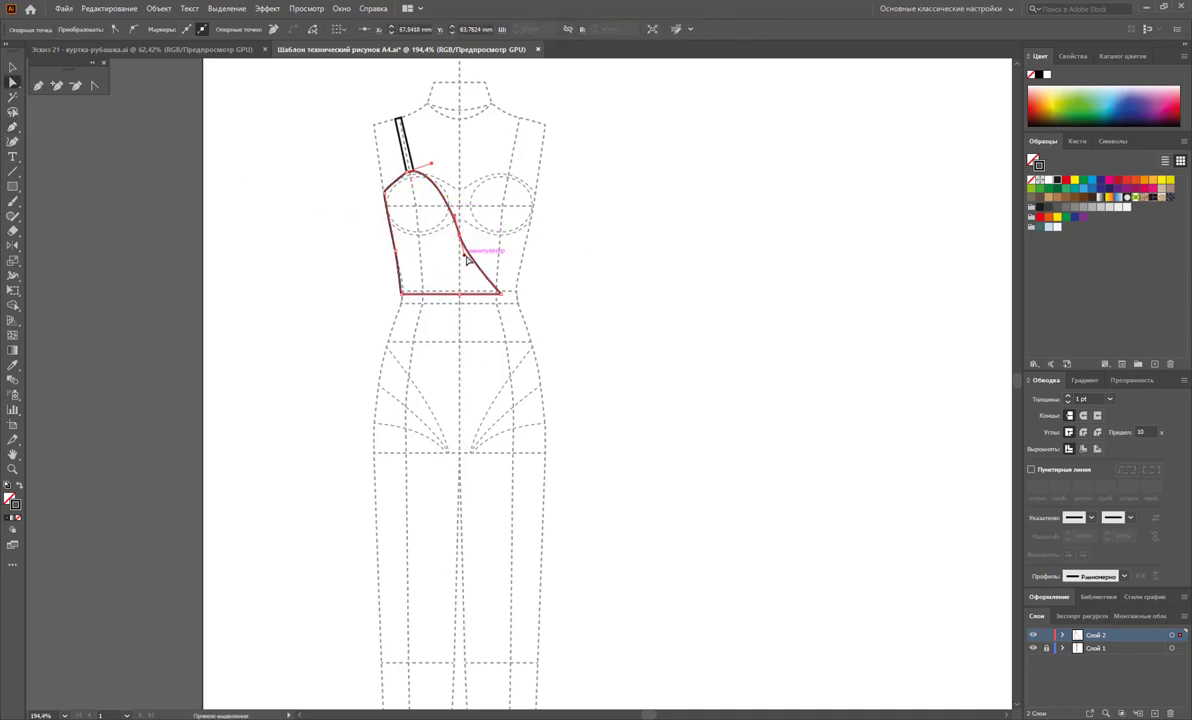
left_click_drag(468, 258, 471, 263)
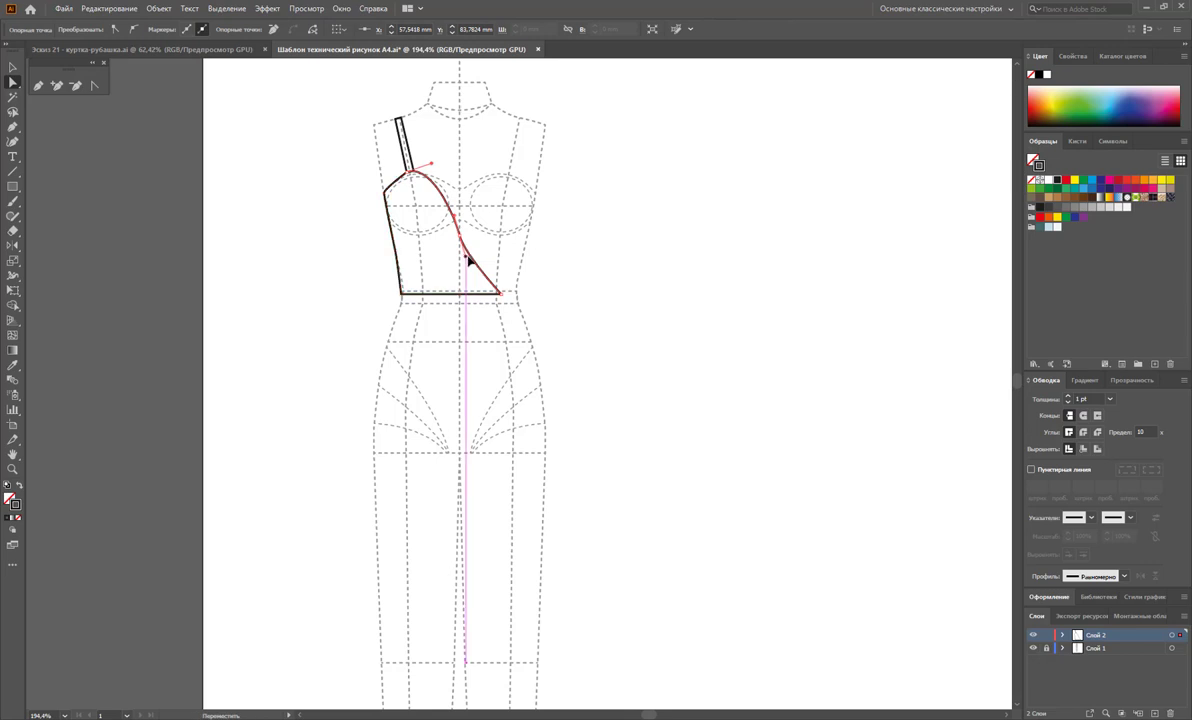
left_click(560, 274)
scroll(601, 250, "down", 1)
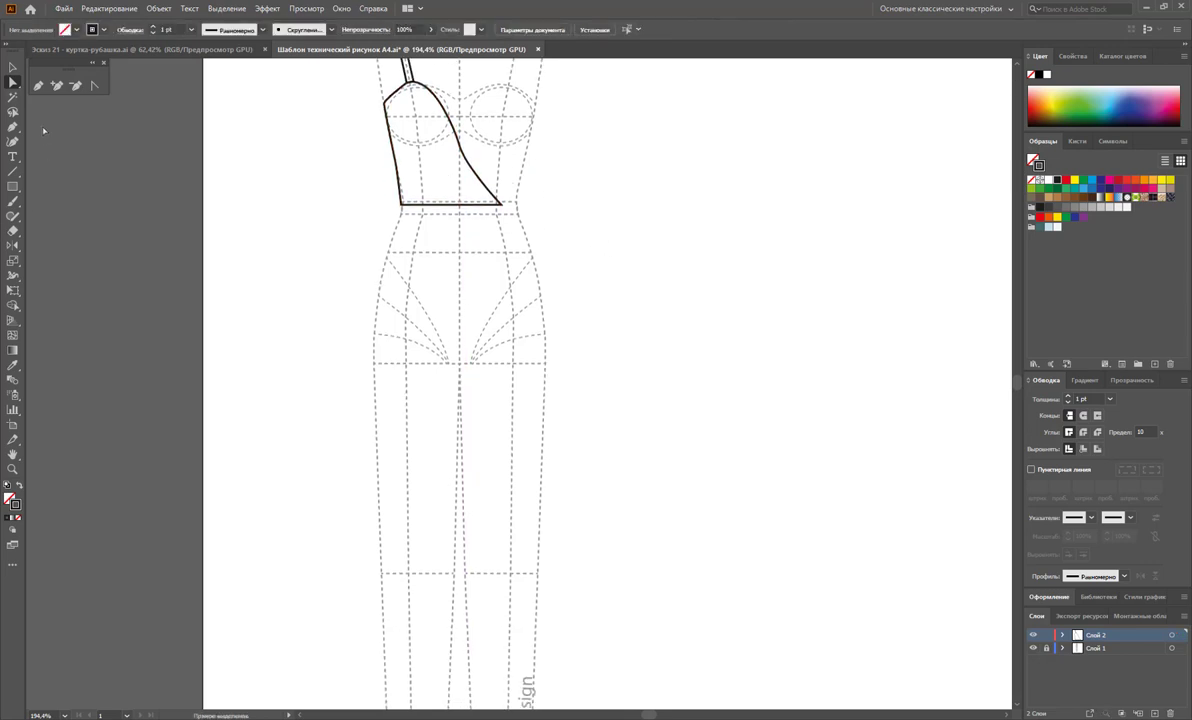
Draw the skirt's left side from the waist corner down to the hem
key("p")
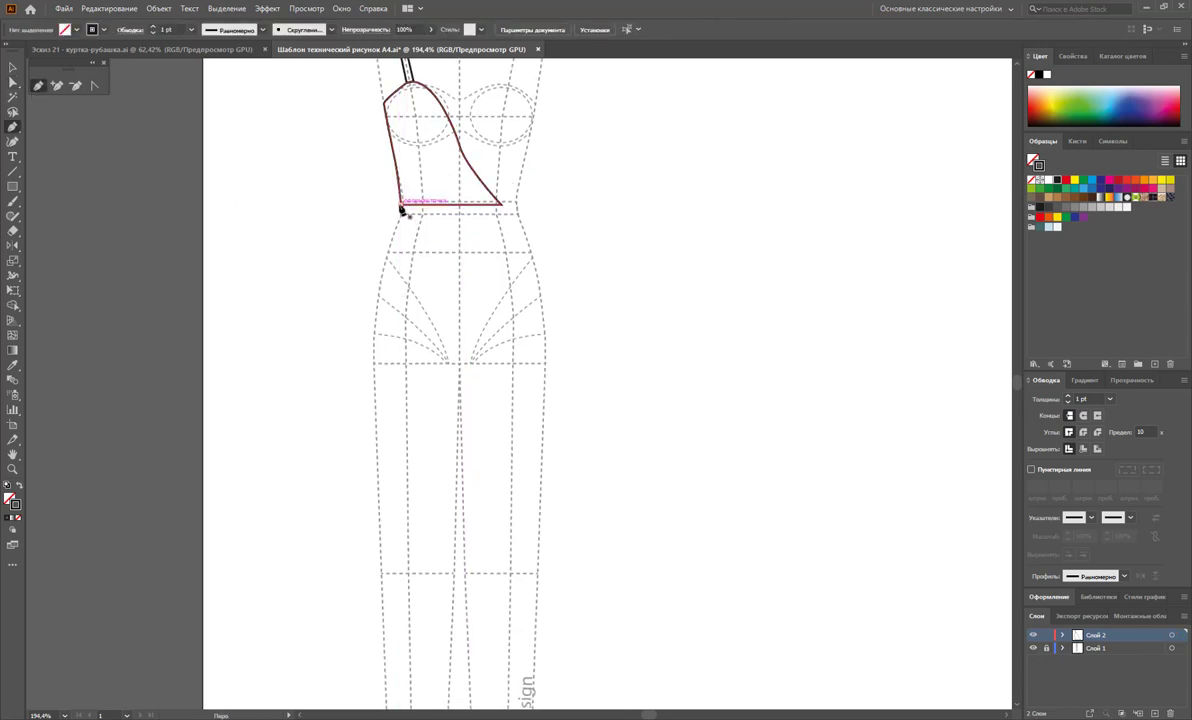
left_click(401, 208)
left_click(401, 209)
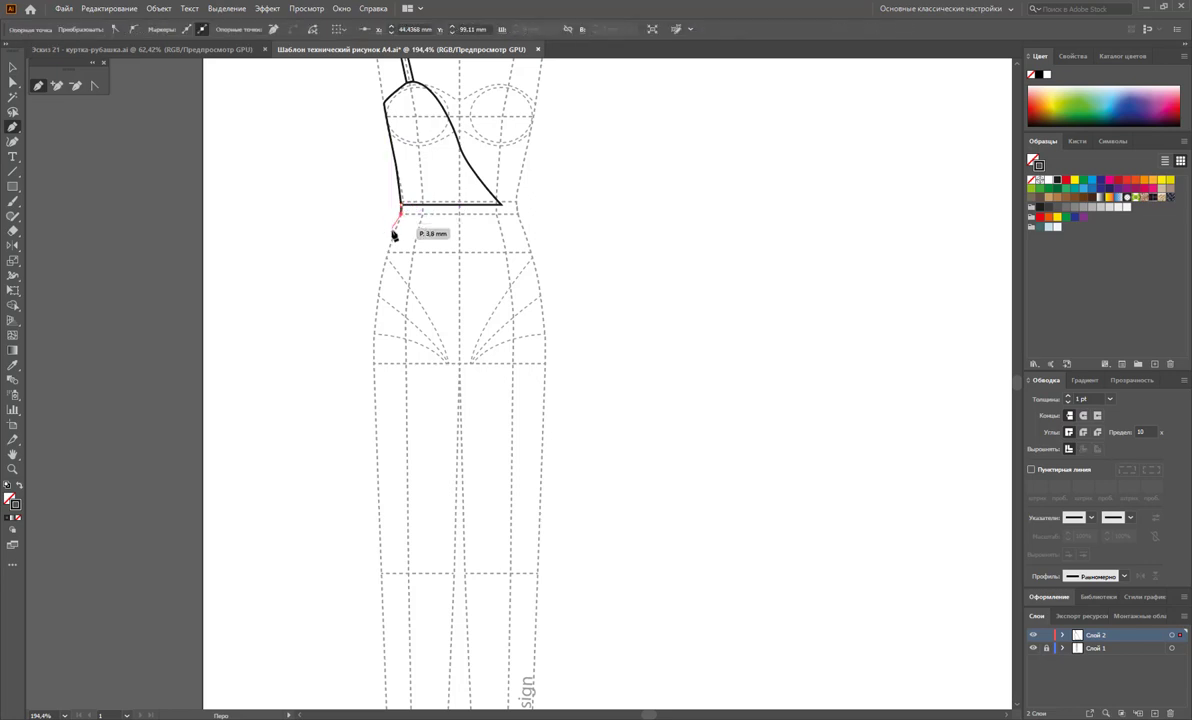
left_click(404, 223)
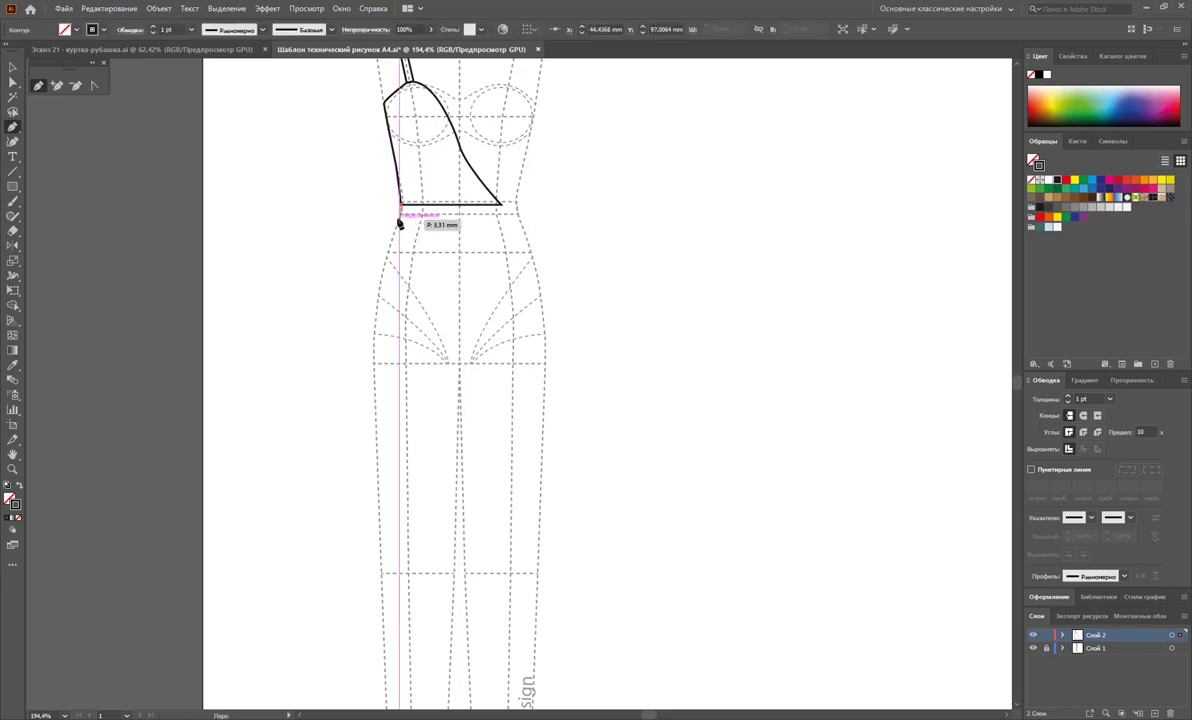
left_click_drag(399, 222, 367, 340)
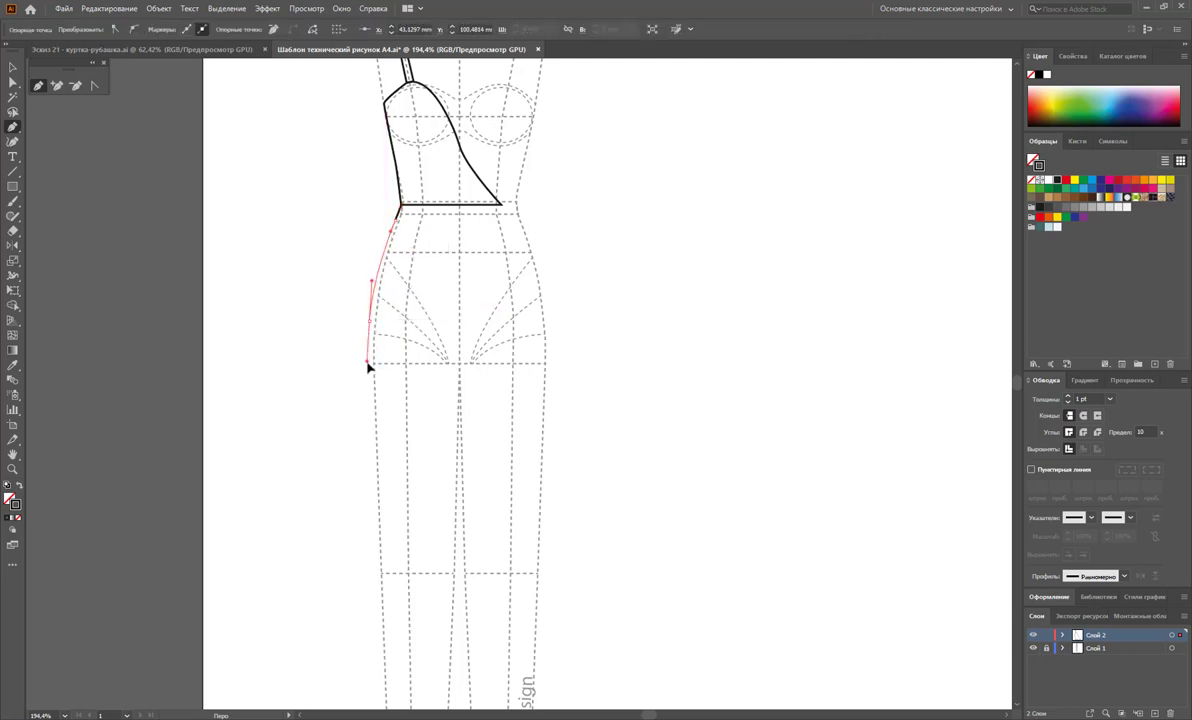
left_click(368, 368)
scroll(346, 319, "down", 1)
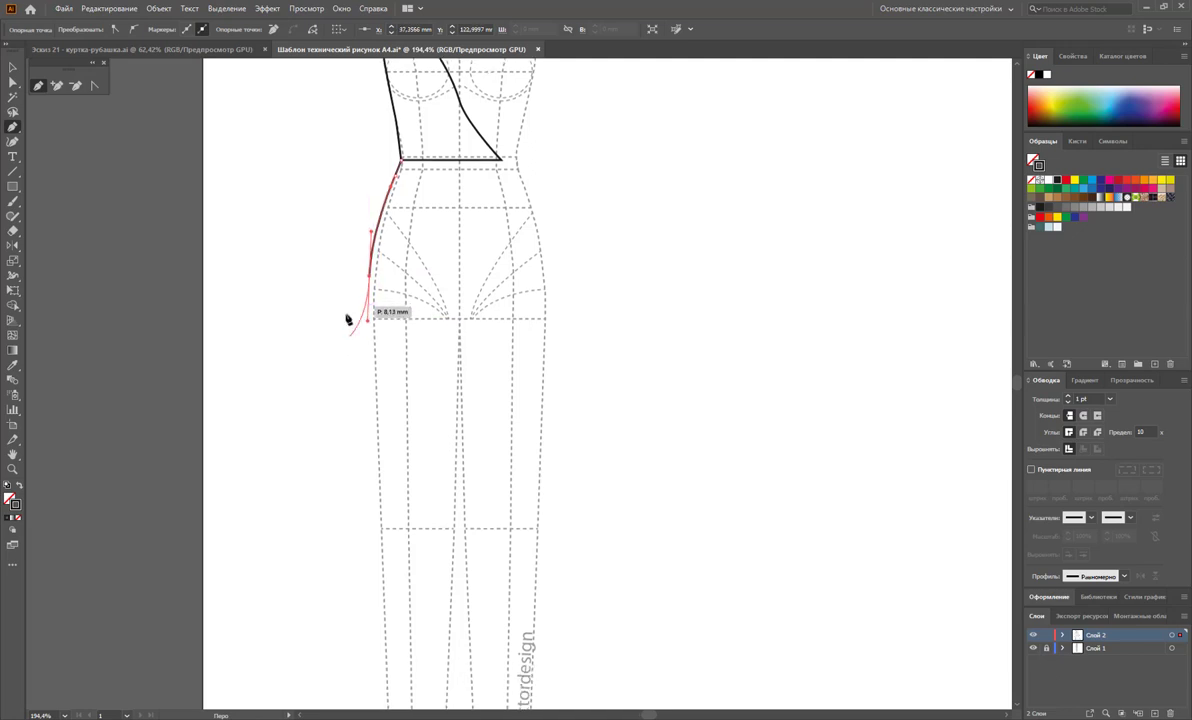
scroll(346, 319, "down", 1)
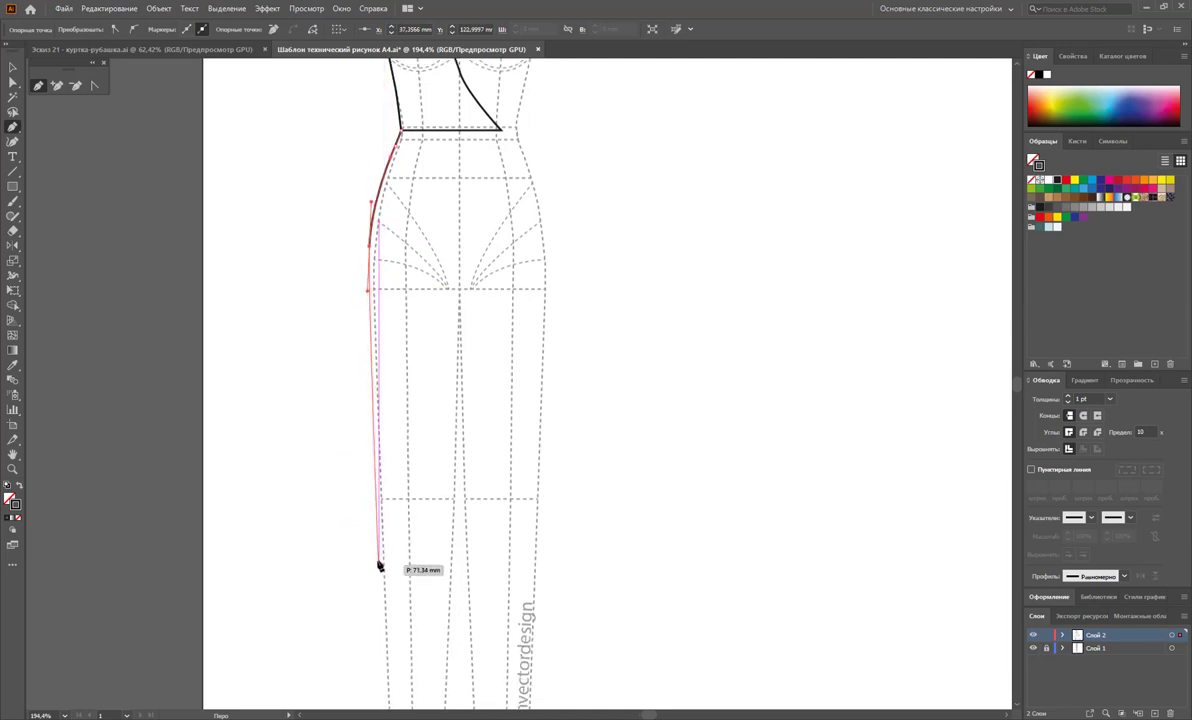
left_click(379, 579)
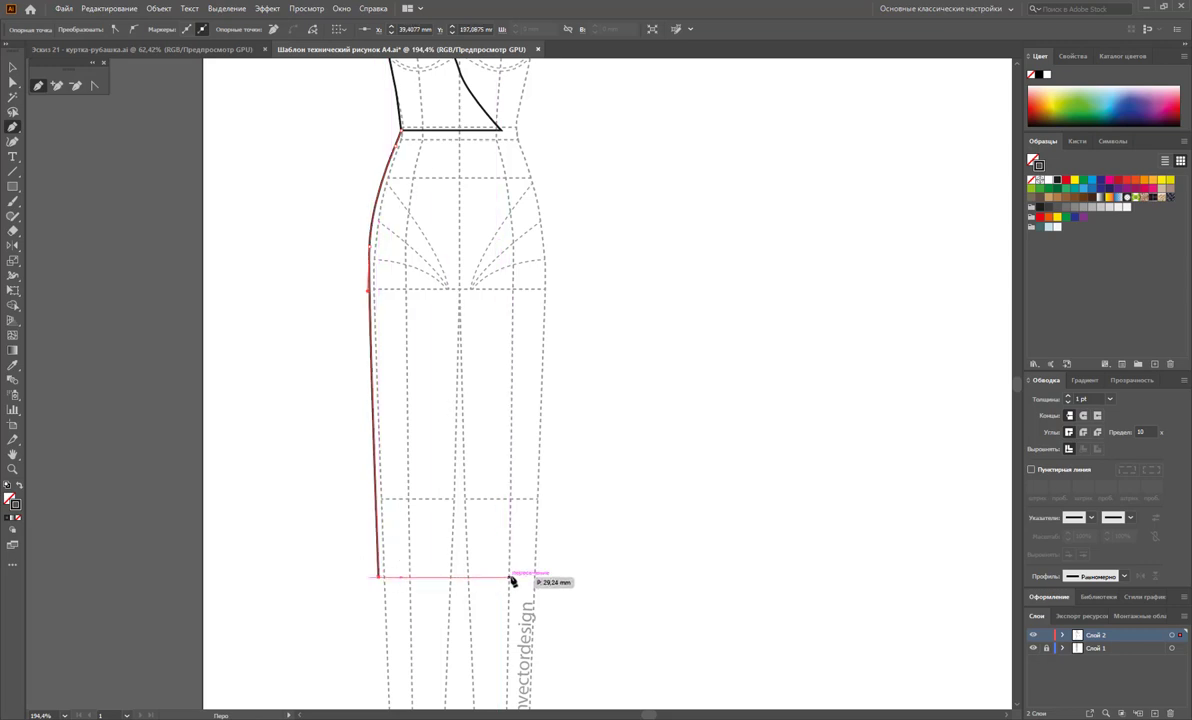
left_click(509, 577)
Bring the skirt's right side up to the waist, close it, and straighten the top edge
left_click(505, 136)
scroll(492, 95, "up", 2)
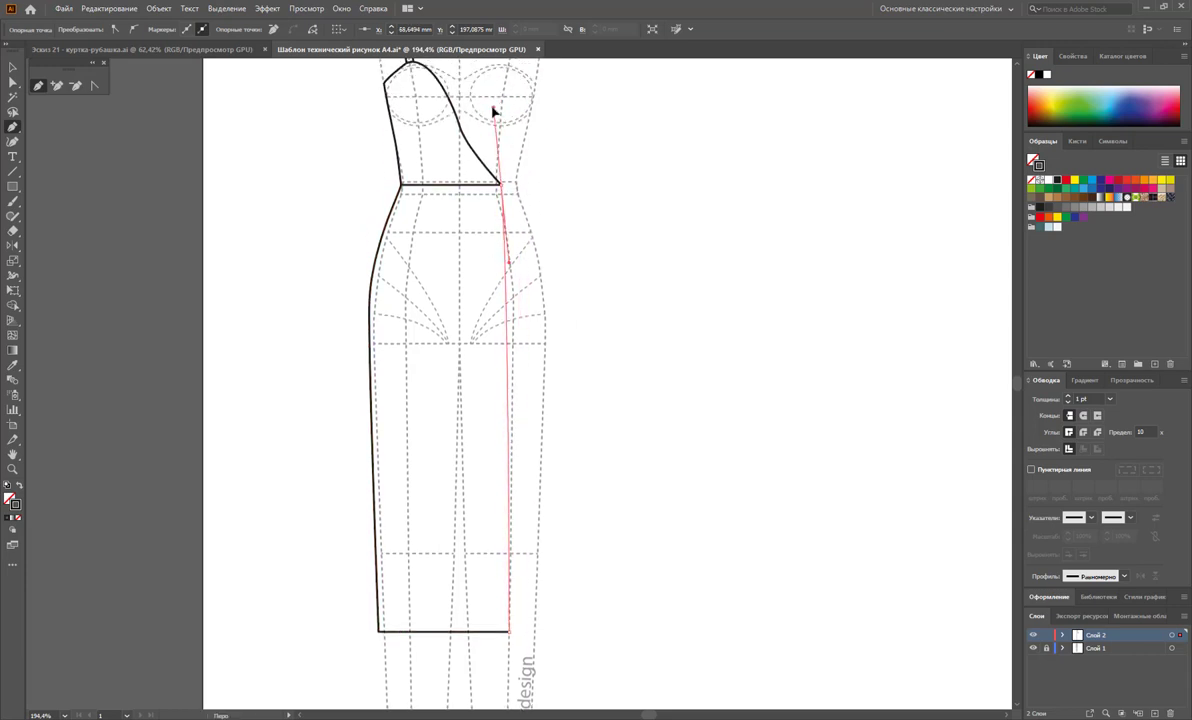
mouse_move(492, 111)
left_mouse_down()
mouse_move(466, 101)
mouse_move(481, 117)
left_mouse_up()
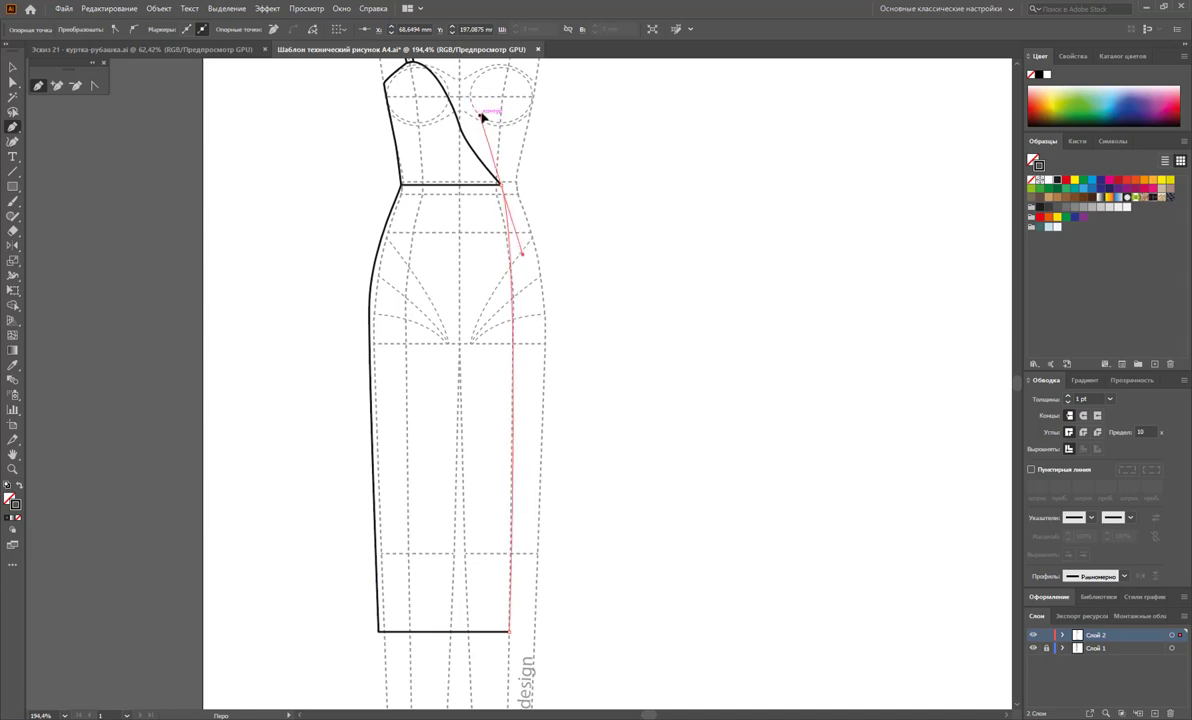
left_click(400, 185)
left_click(92, 86)
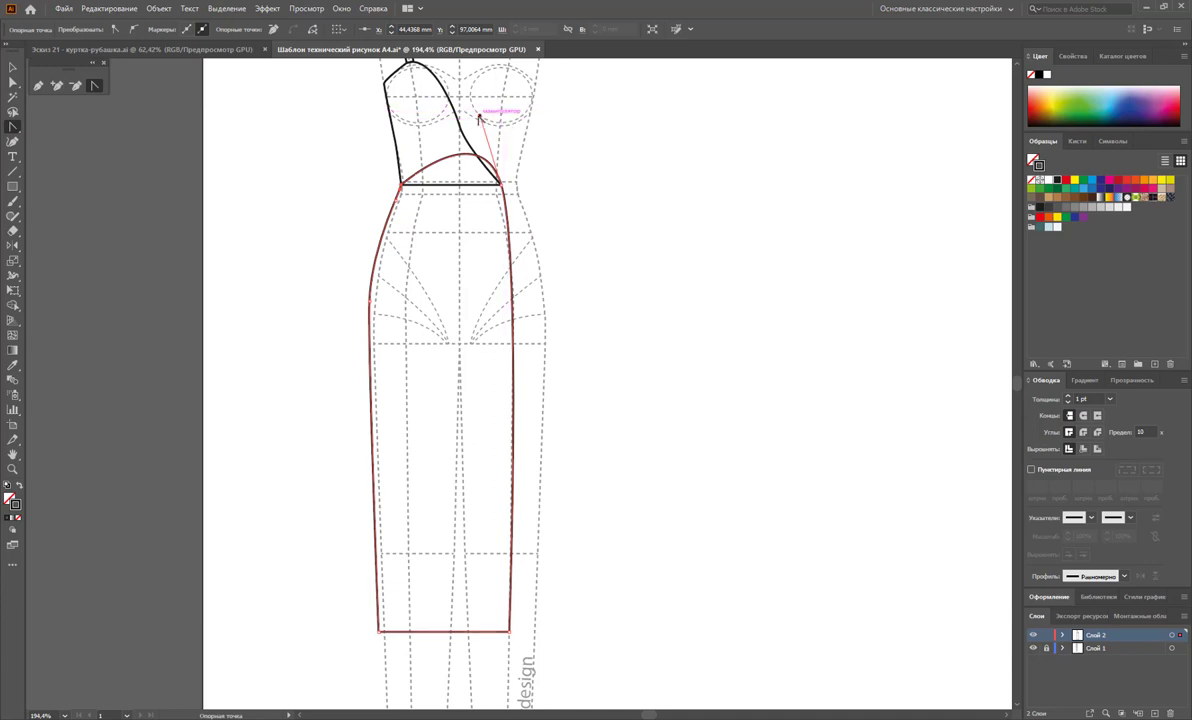
left_click_drag(481, 115, 500, 185)
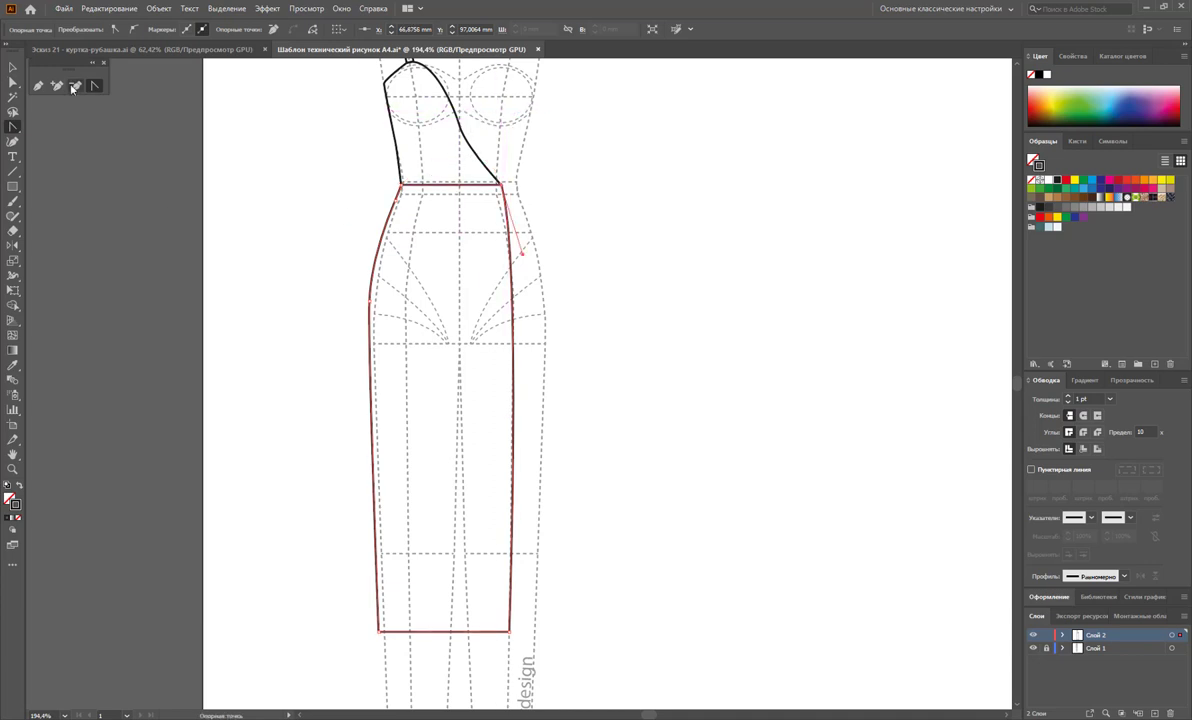
left_click(14, 68)
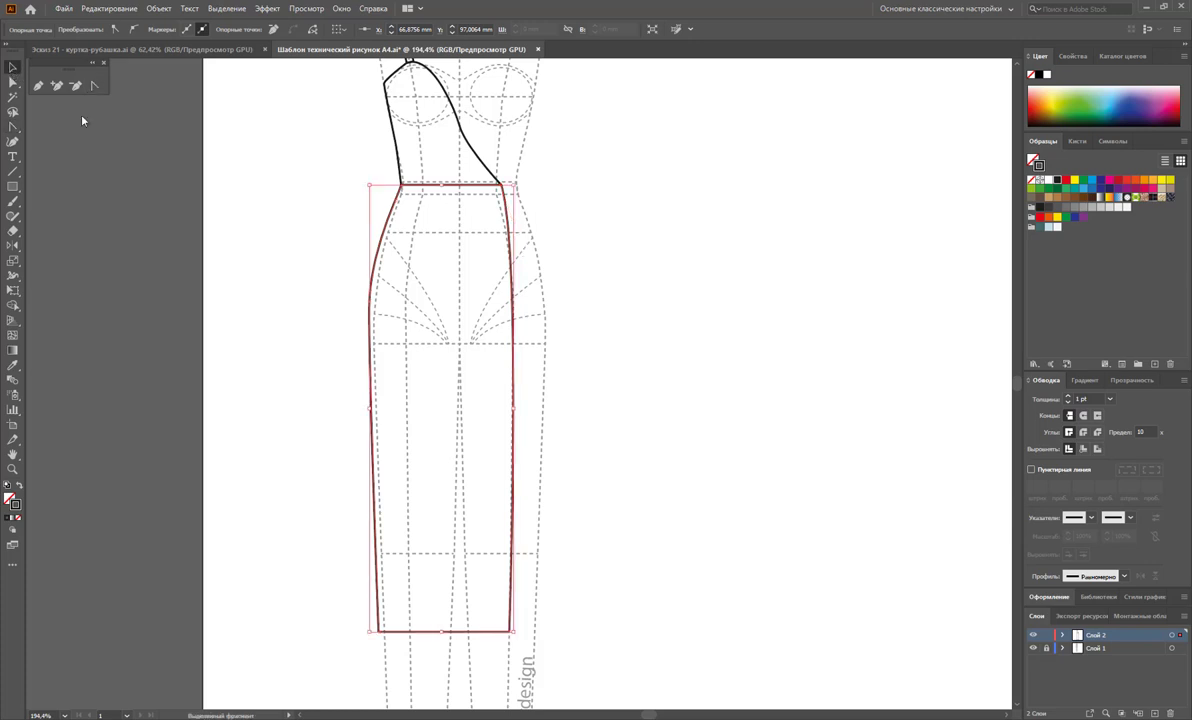
left_click(252, 166)
scroll(273, 178, "up", 3)
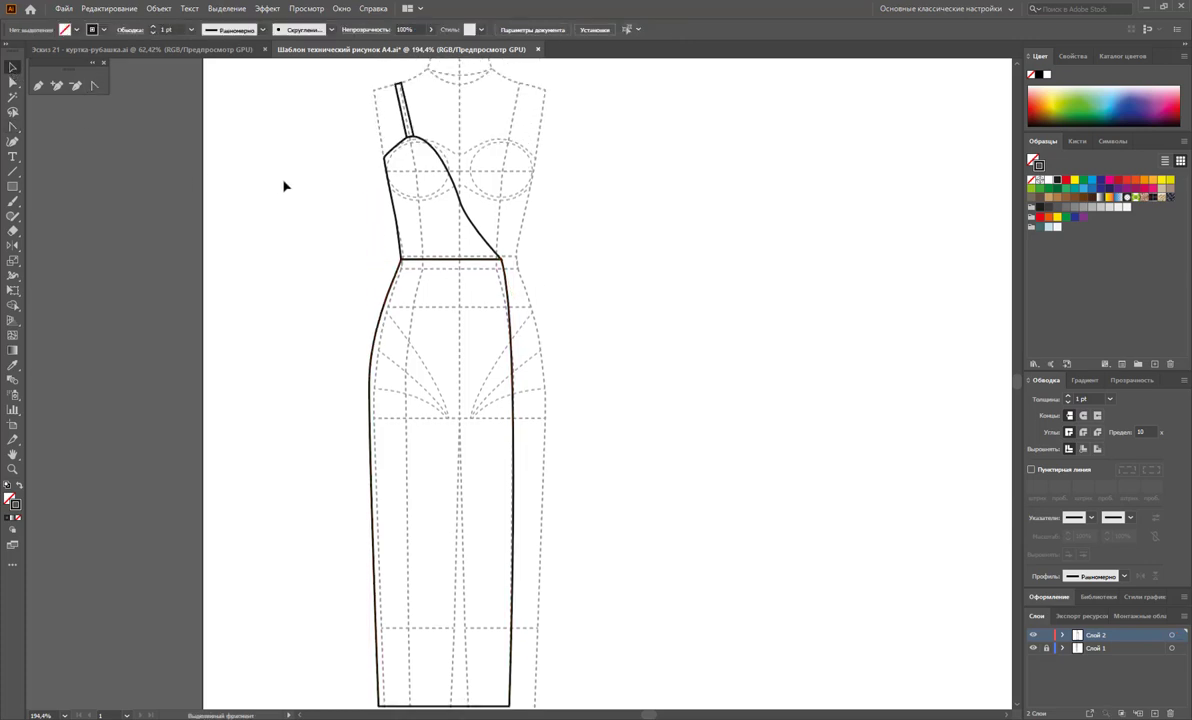
left_click(453, 190)
left_click(13, 82)
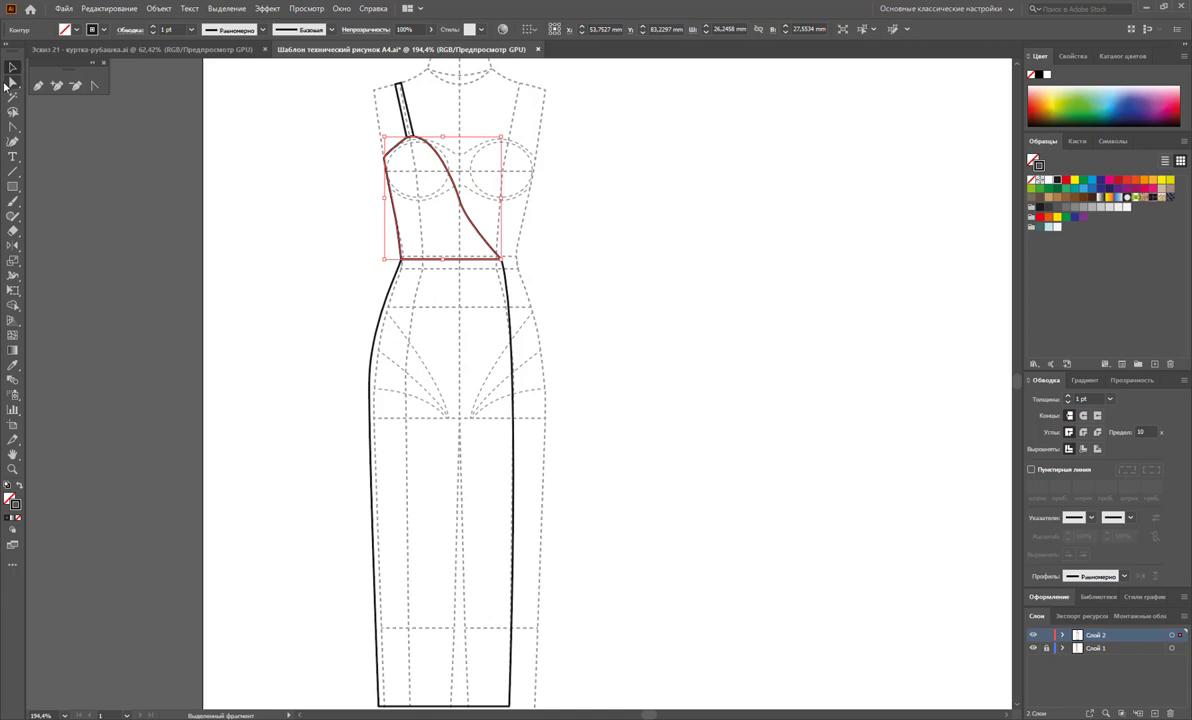
Nudge the bodice neckline anchor slightly with the arrow keys
left_click(461, 203)
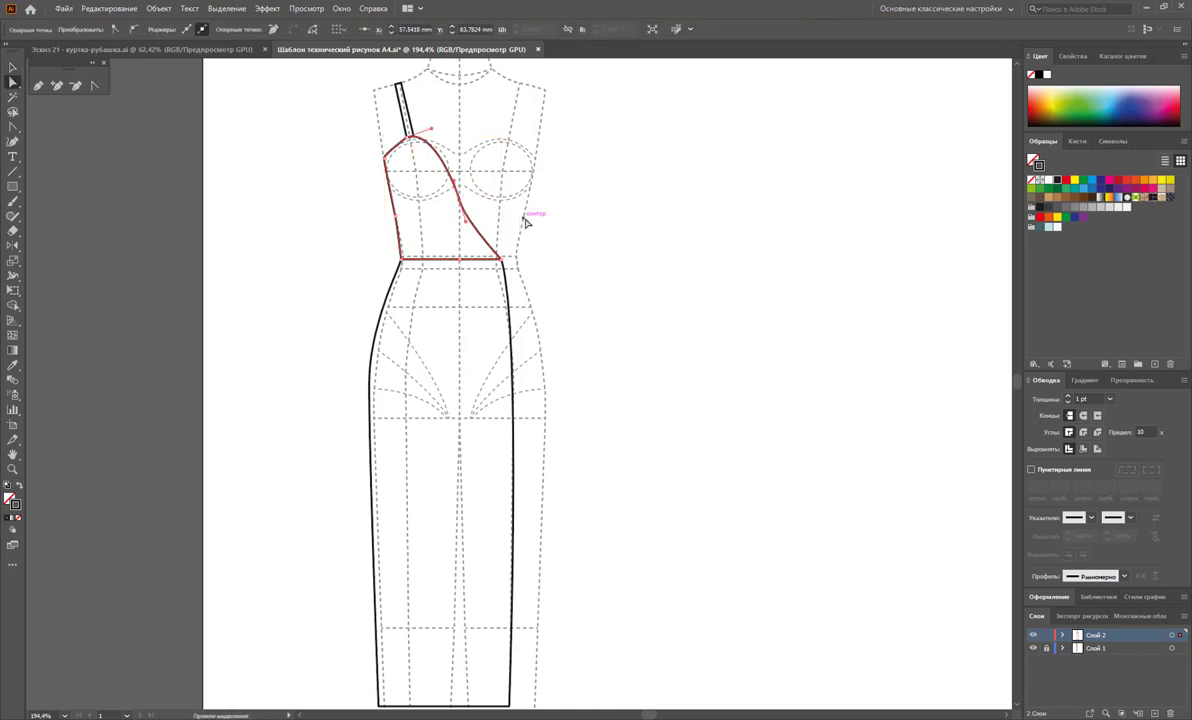
key("Up")
key("Up")
key("Up")
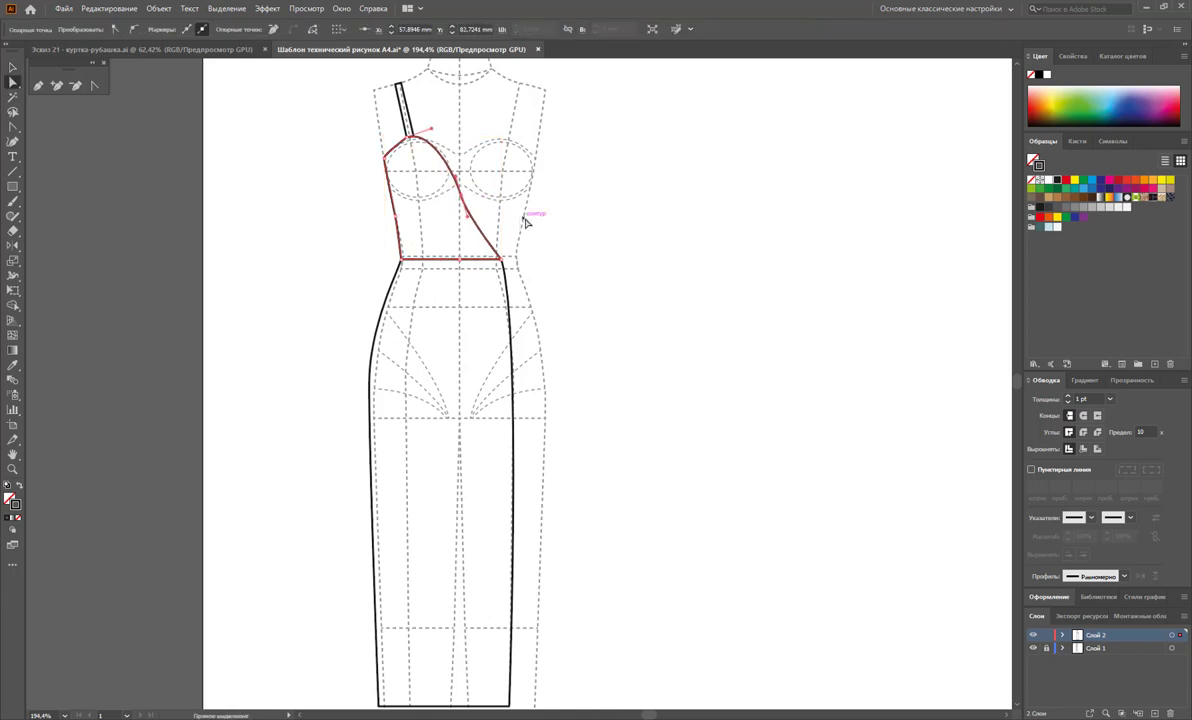
key("Right")
key("Down")
Reflect a copy of the half-dress outline to the right and send it to the back
key("v")
left_click_drag(326, 88, 545, 450)
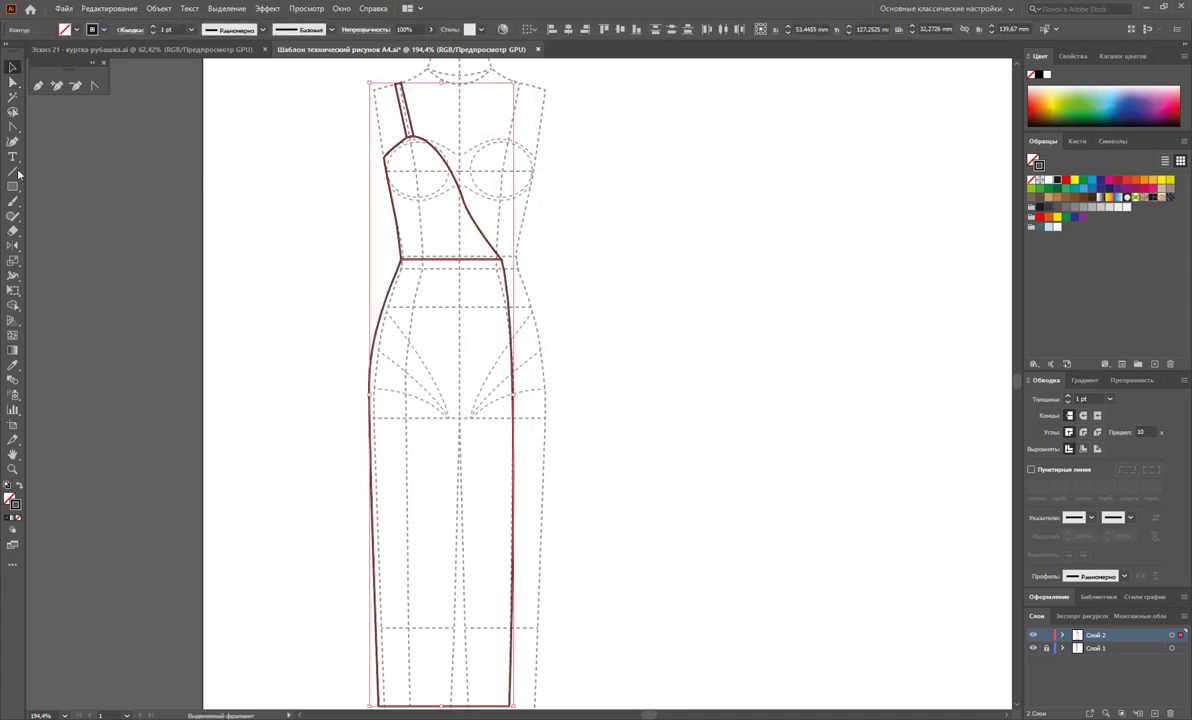
left_click(12, 245)
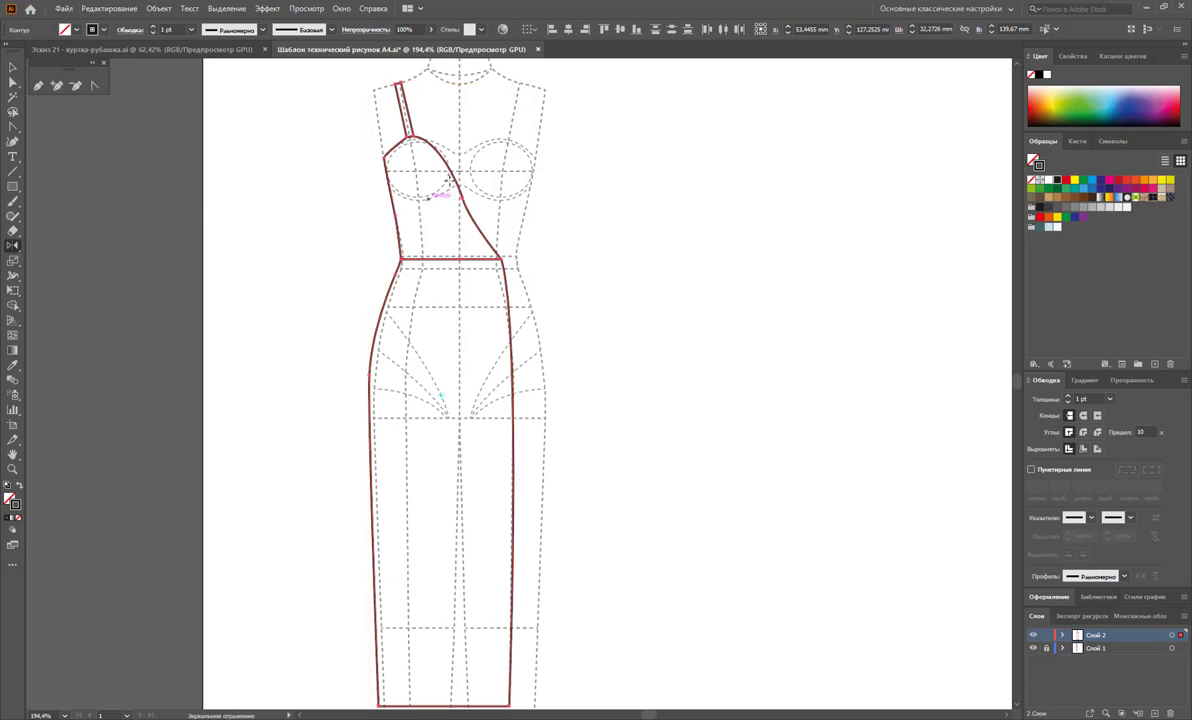
left_click_drag(459, 150, 458, 112)
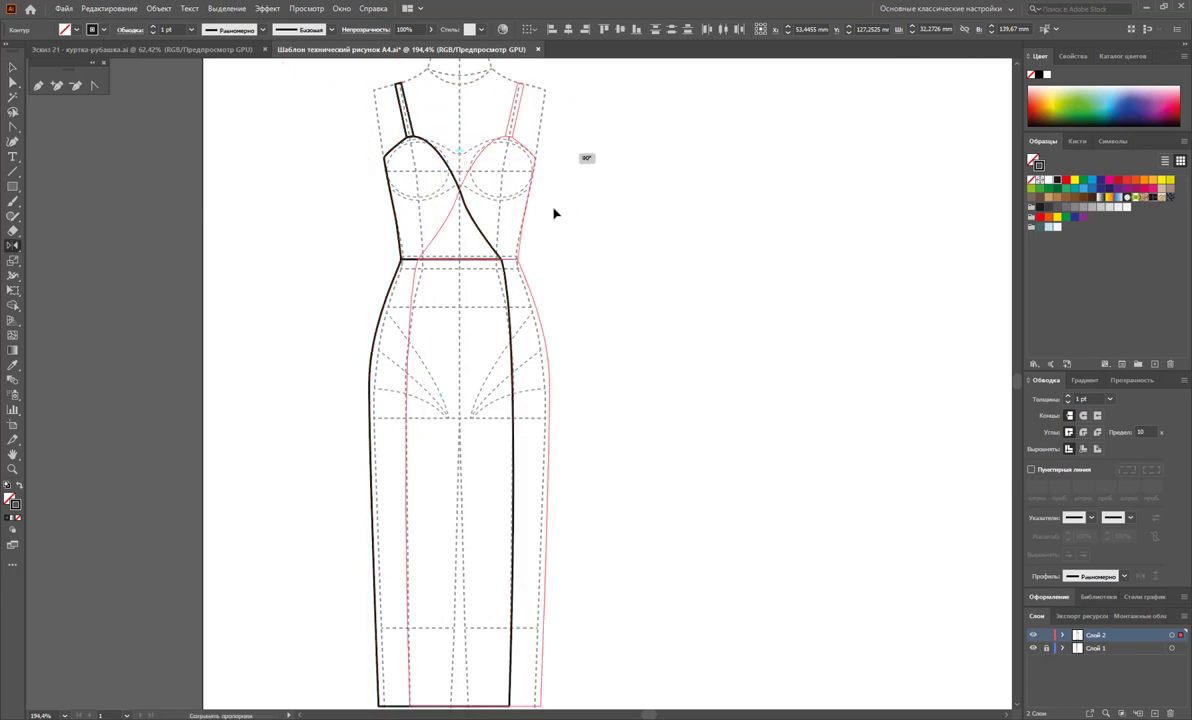
left_click(12, 68)
right_click(488, 168)
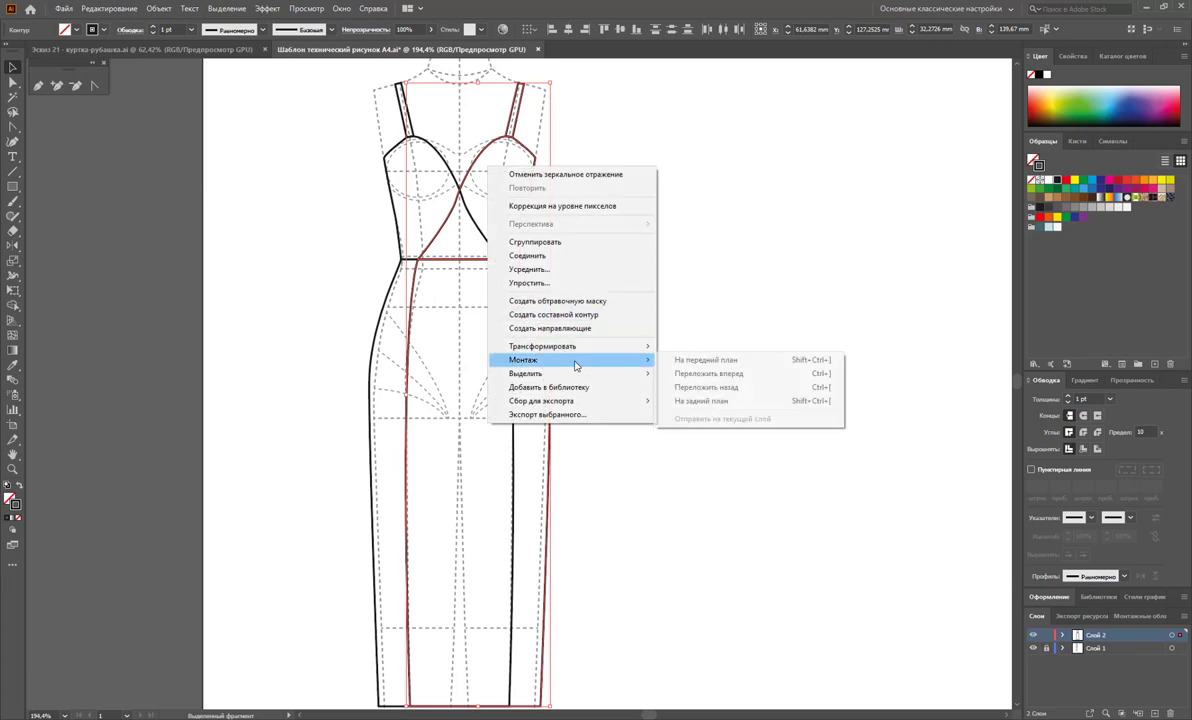
left_click(702, 400)
left_click(704, 377)
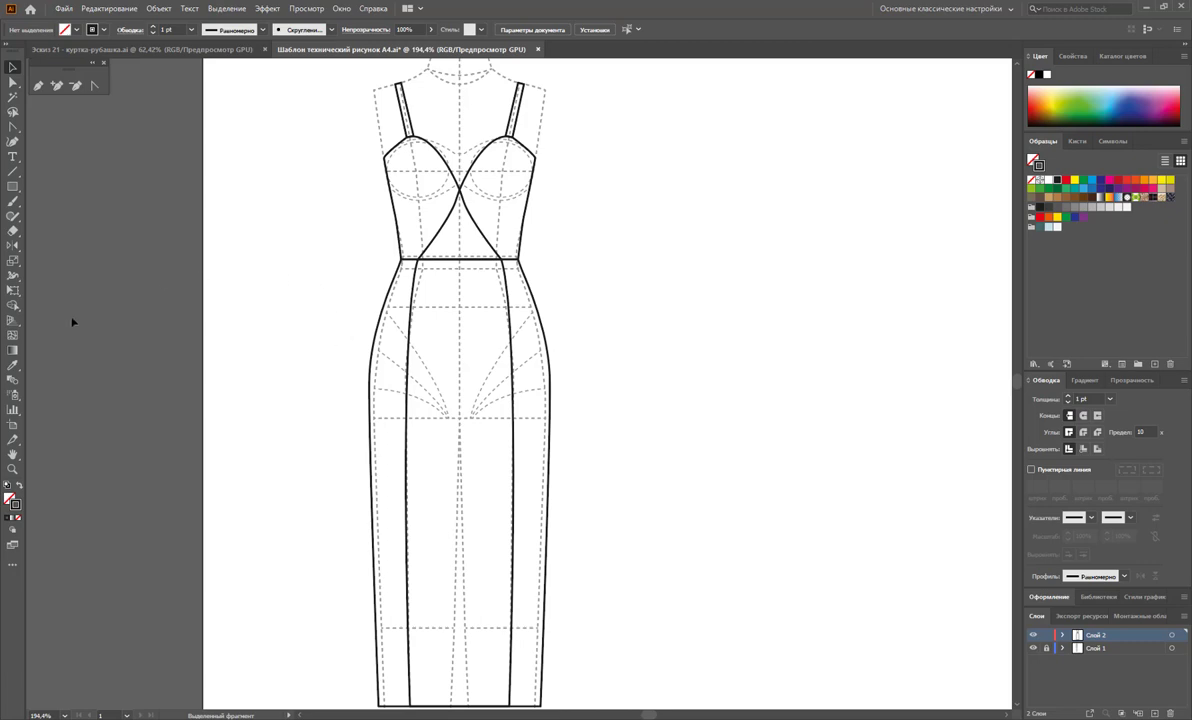
Zoom into the waist and draw the narrow belt band across it
left_click(17, 480)
left_click_drag(412, 249, 609, 452)
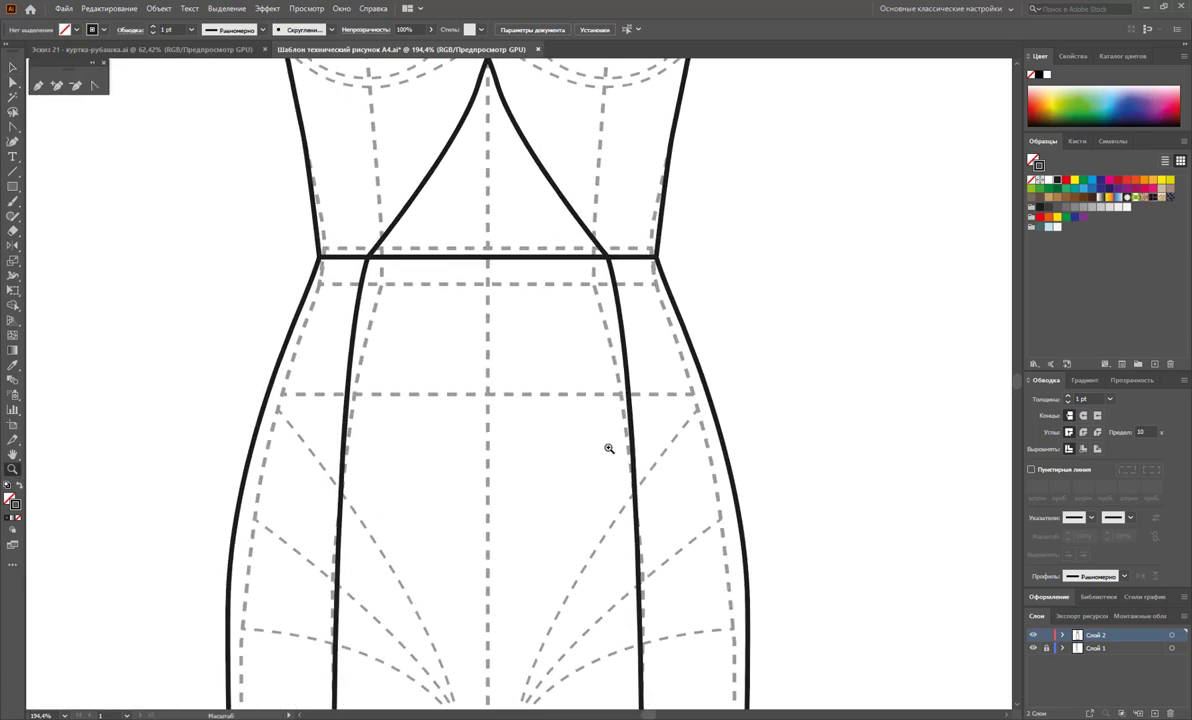
left_click(38, 85)
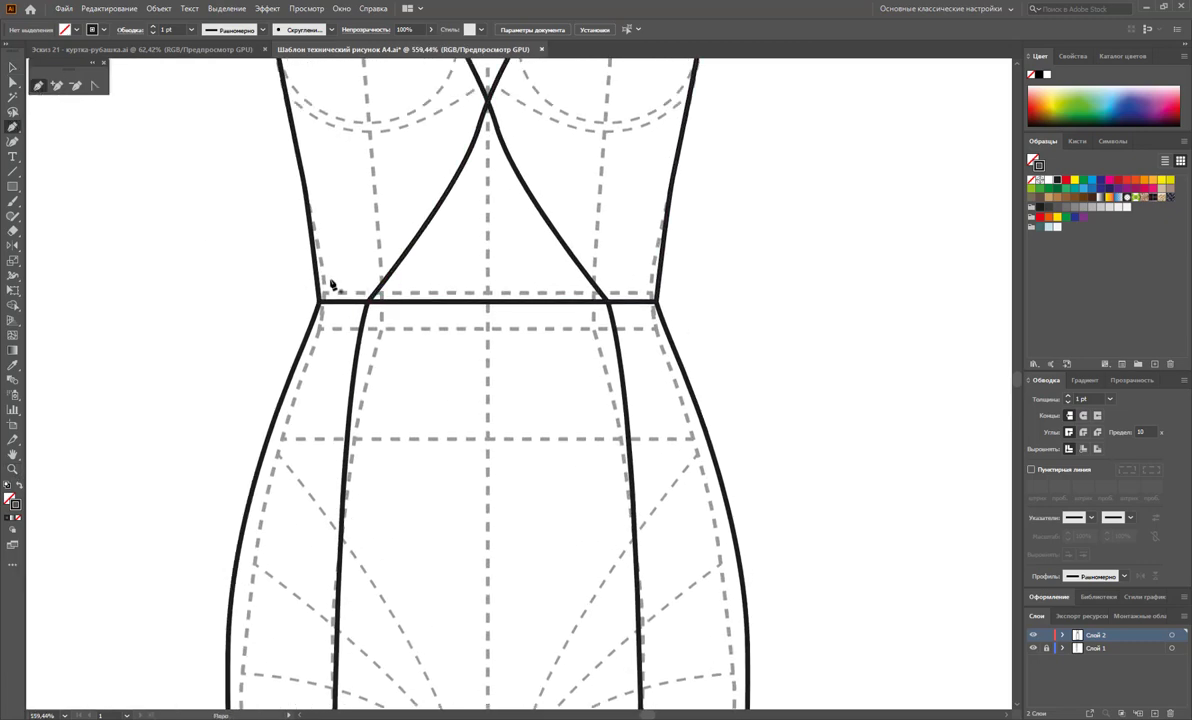
left_click_drag(320, 287, 603, 290)
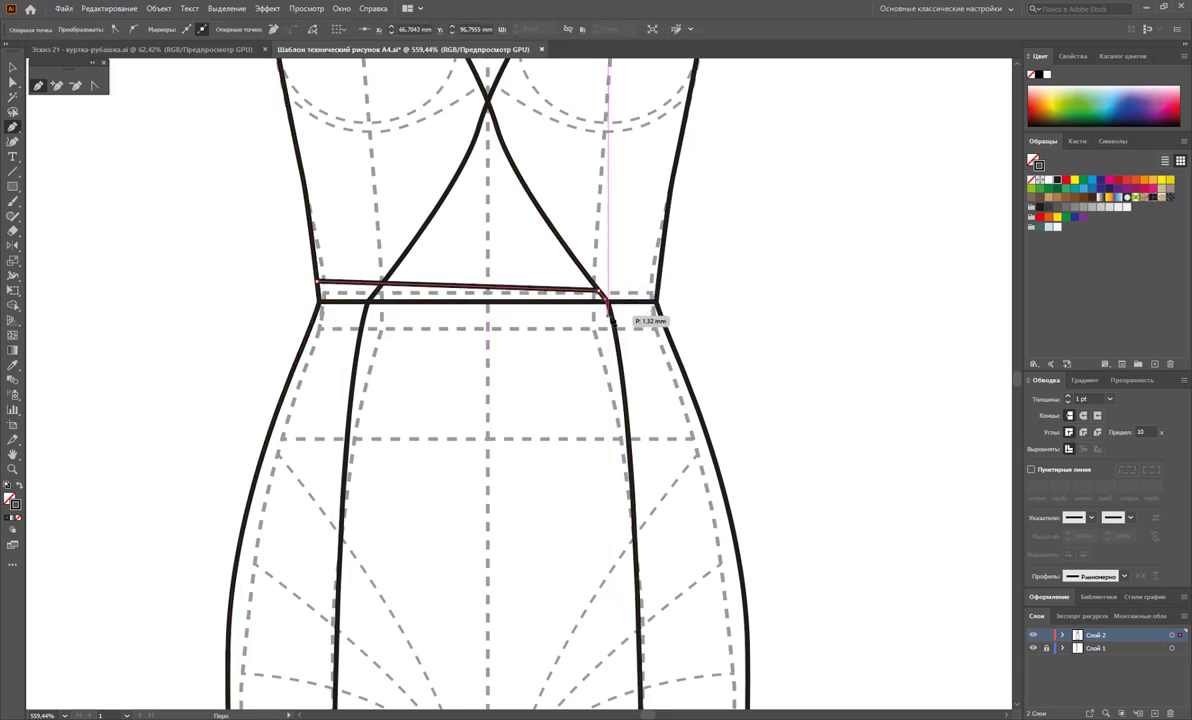
left_click_drag(605, 303, 313, 325)
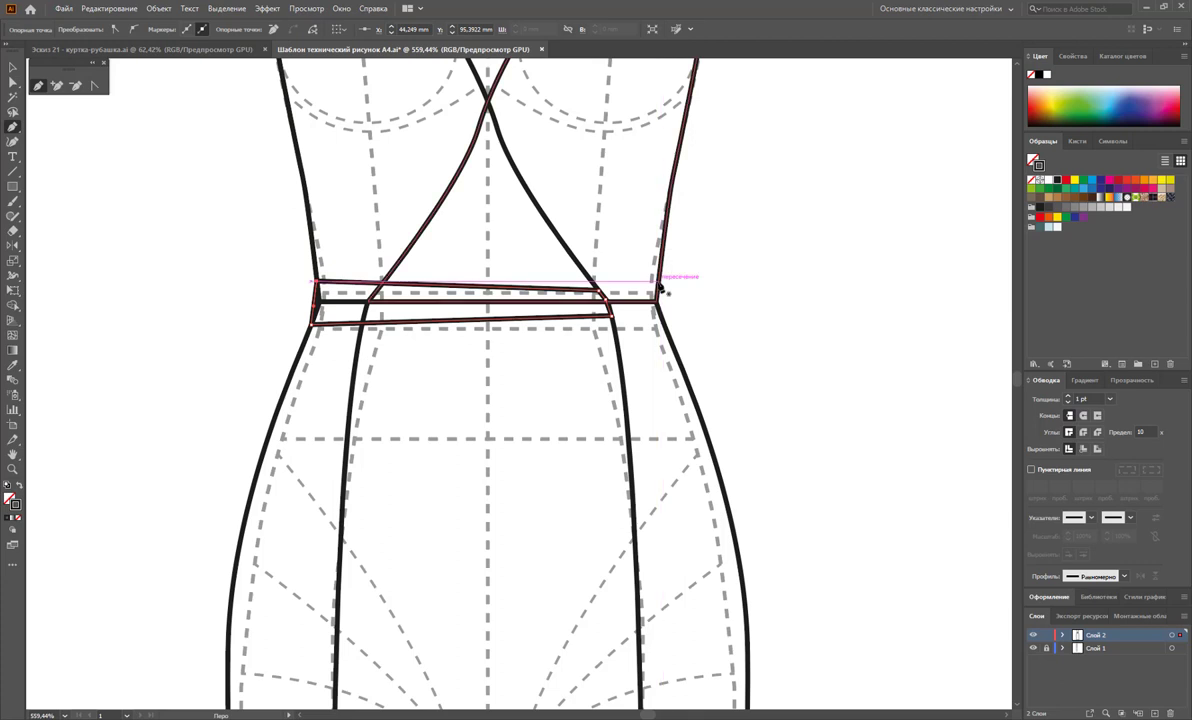
mouse_move(658, 291)
left_mouse_down()
mouse_move(600, 291)
mouse_move(660, 317)
left_mouse_up()
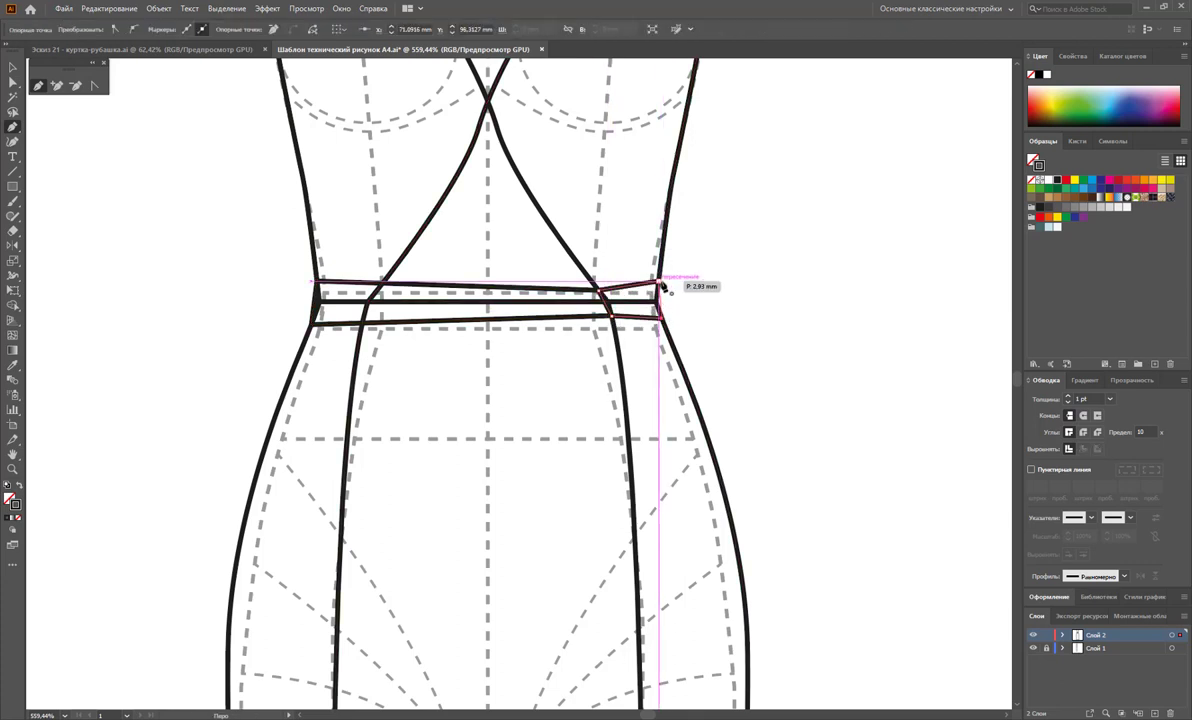
left_click(657, 290, "ctrl")
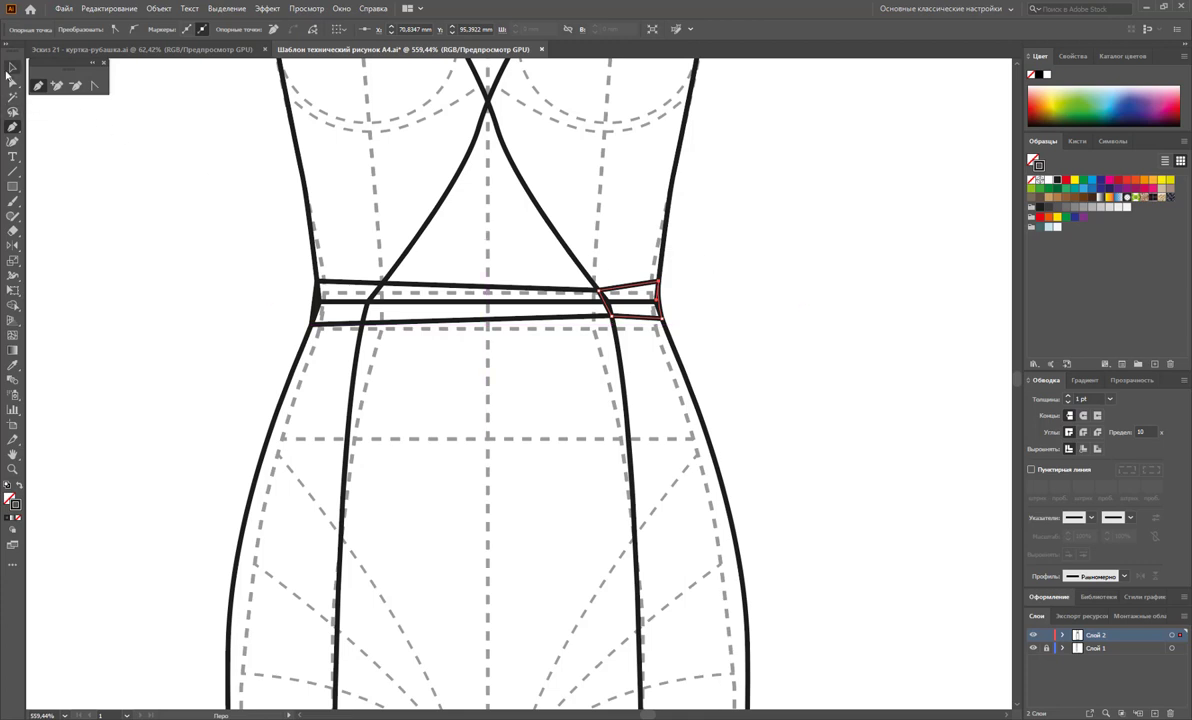
key("ctrl+shift+a")
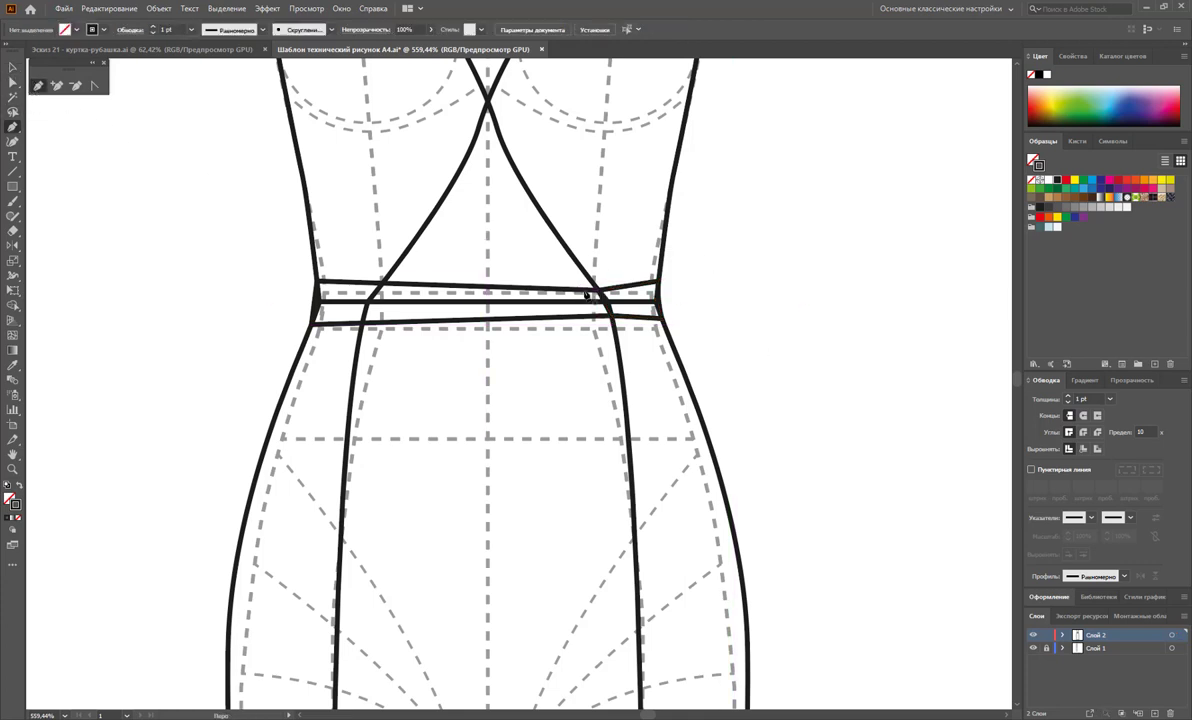
Draw a small closed knot shape where the wrap panels cross at the waist
left_click(590, 290)
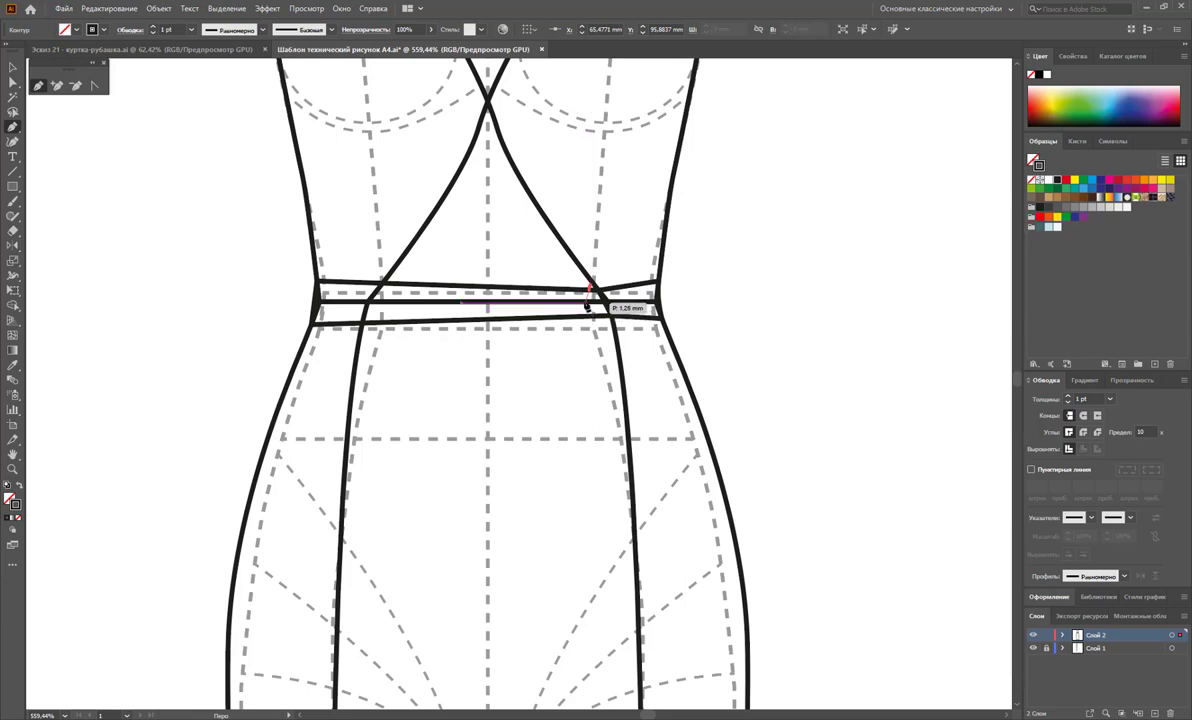
left_click(581, 294)
left_click(609, 319)
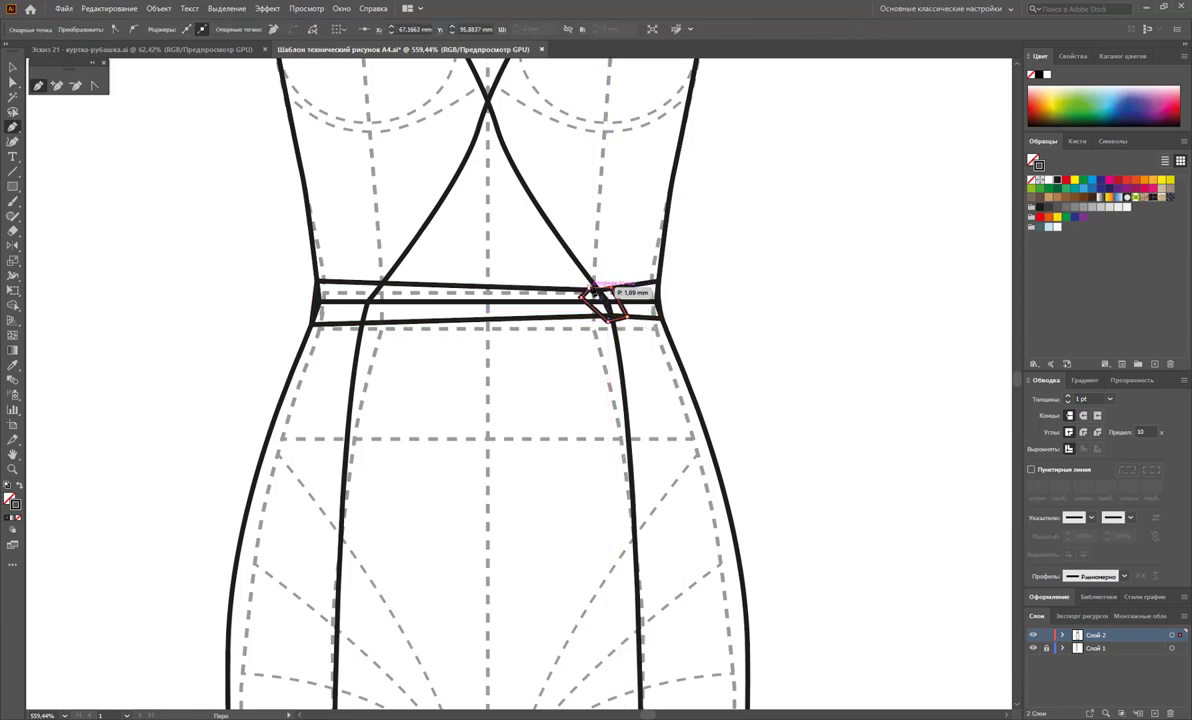
left_click(596, 293)
left_click(13, 68)
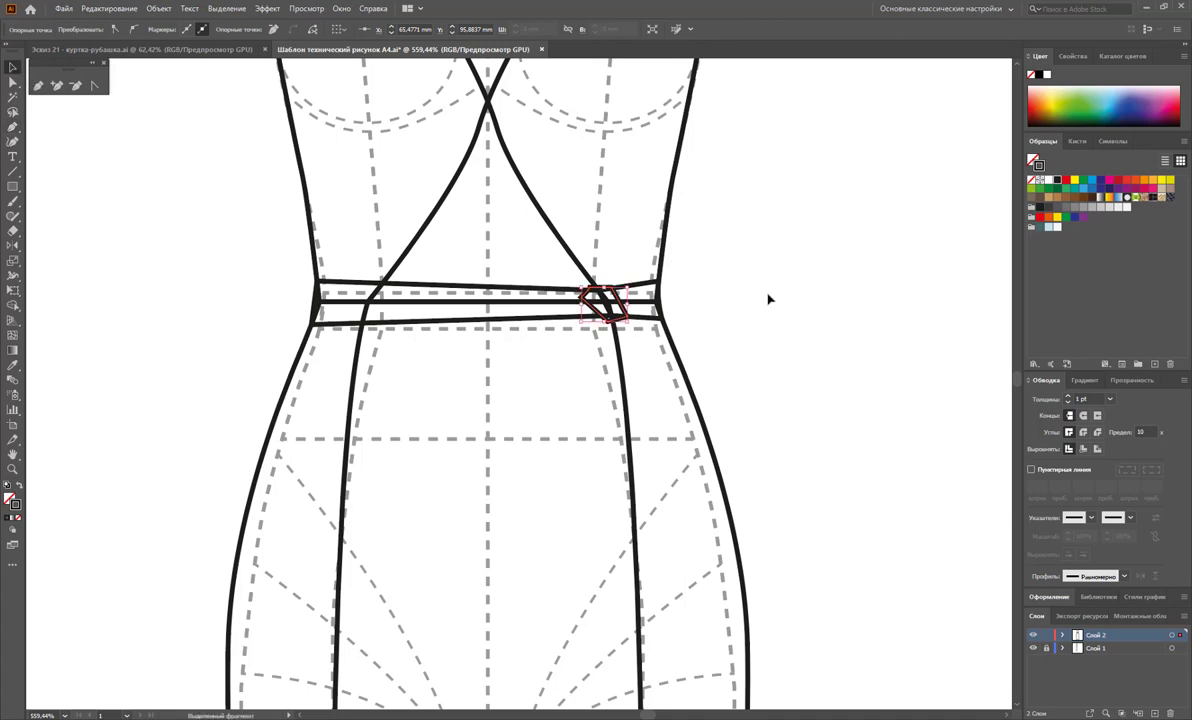
left_click(769, 299)
Adjust the knot's outline and start a small tie end below it
left_click(17, 88)
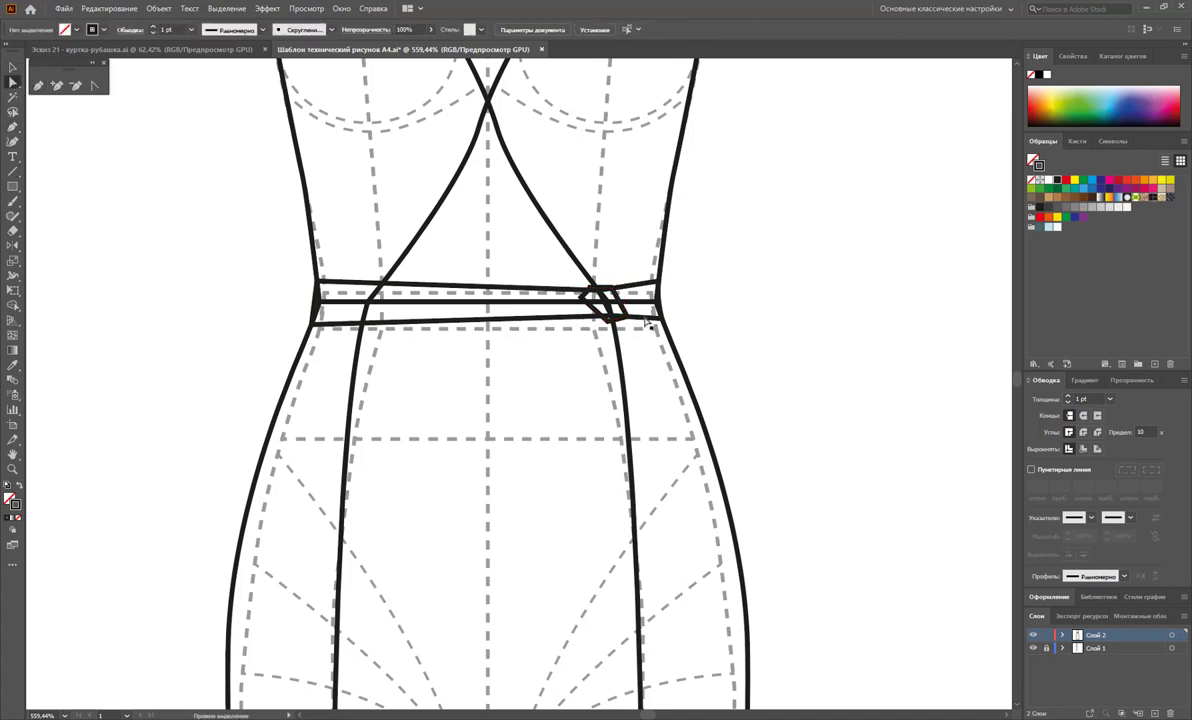
left_click(586, 314)
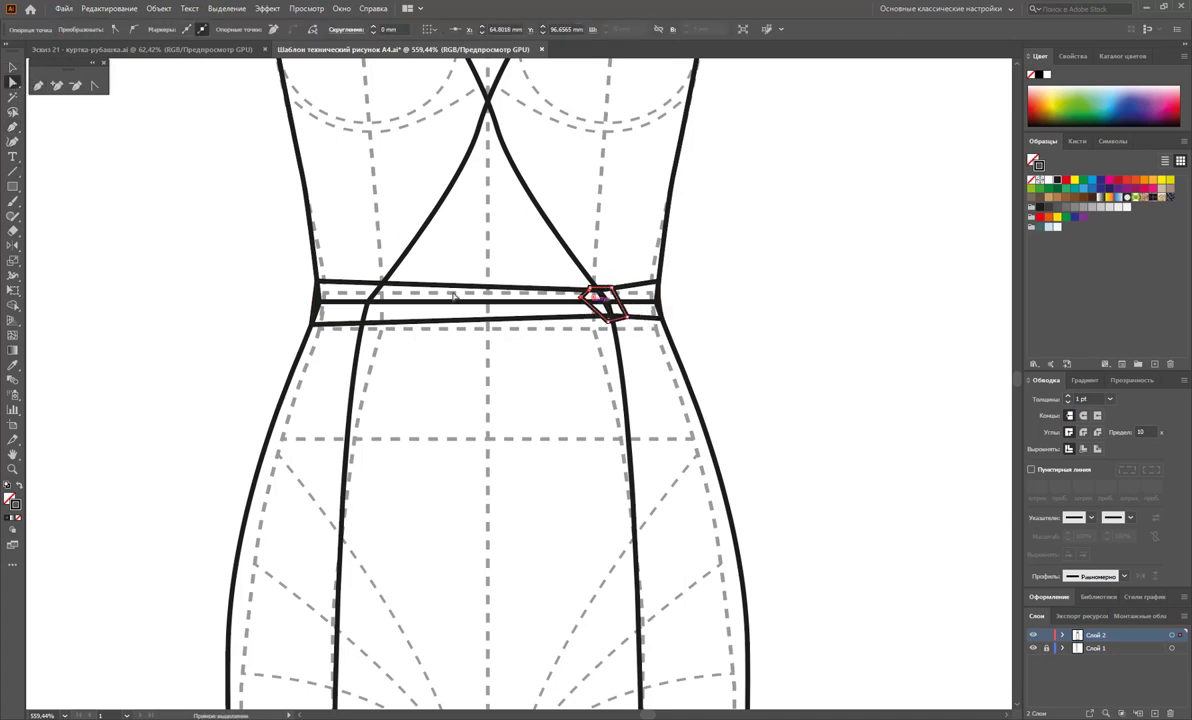
left_click(37, 87)
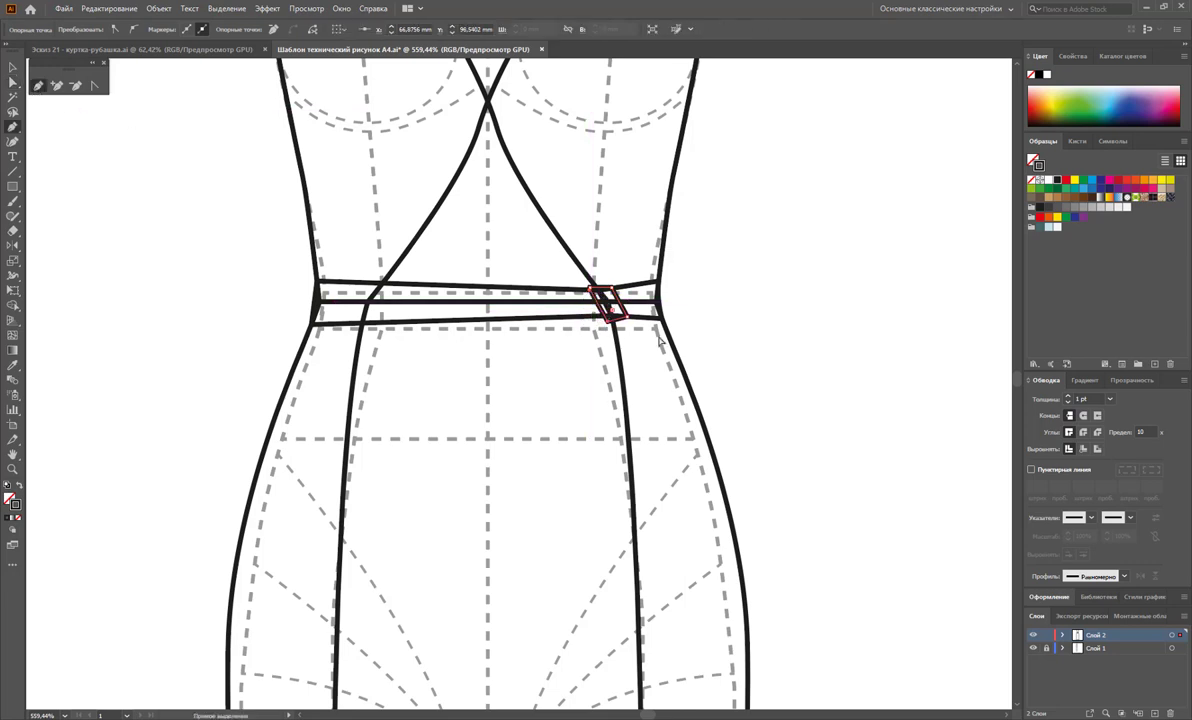
left_click(612, 330)
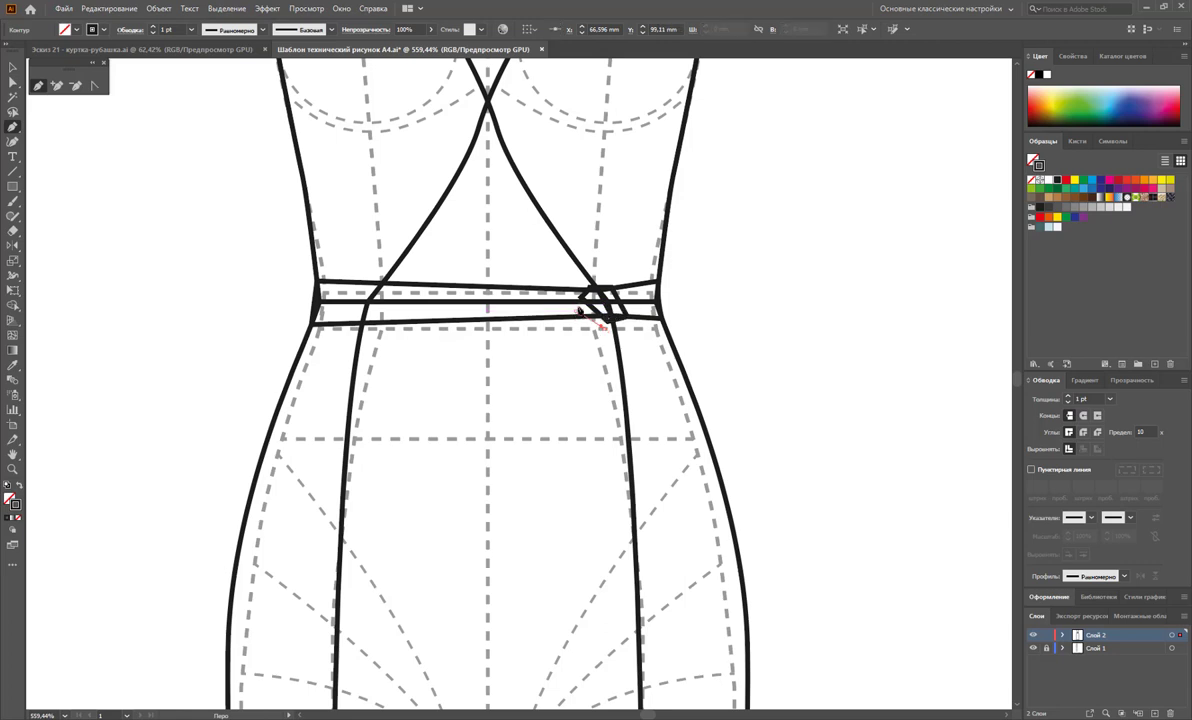
left_click(606, 318)
left_click(606, 318)
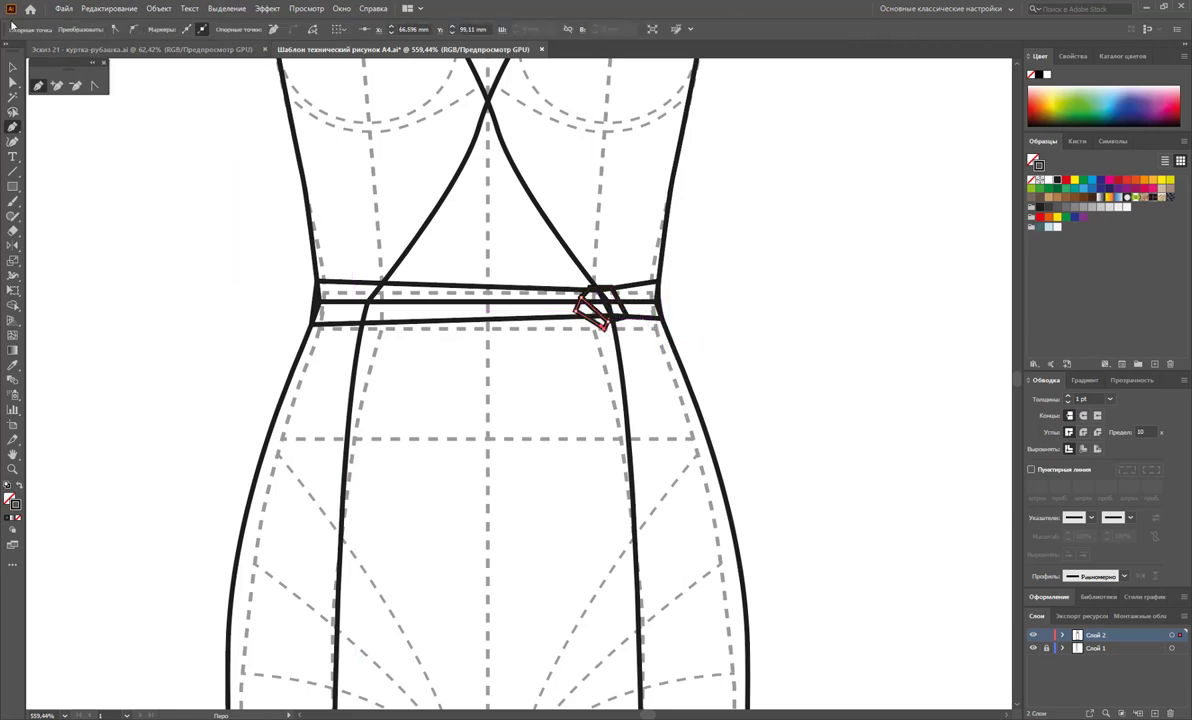
key("ctrl+shift+a")
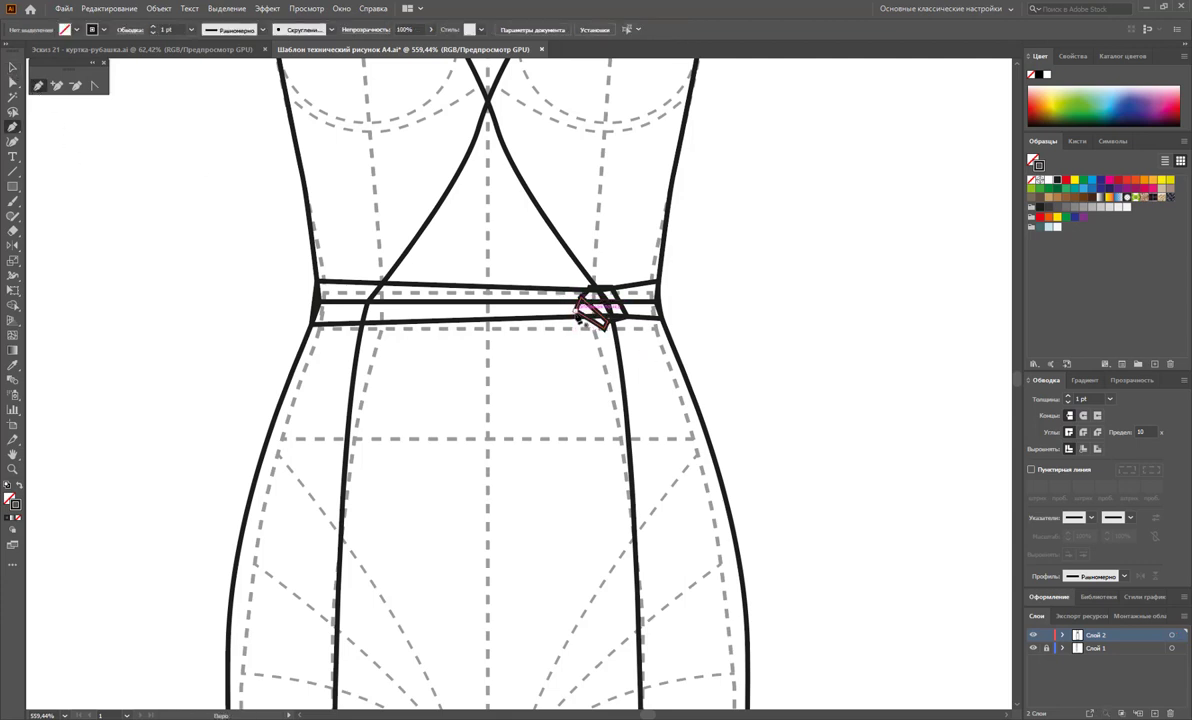
Draw the bow's short closed loop hanging left from the knot
left_click_drag(581, 297, 550, 298)
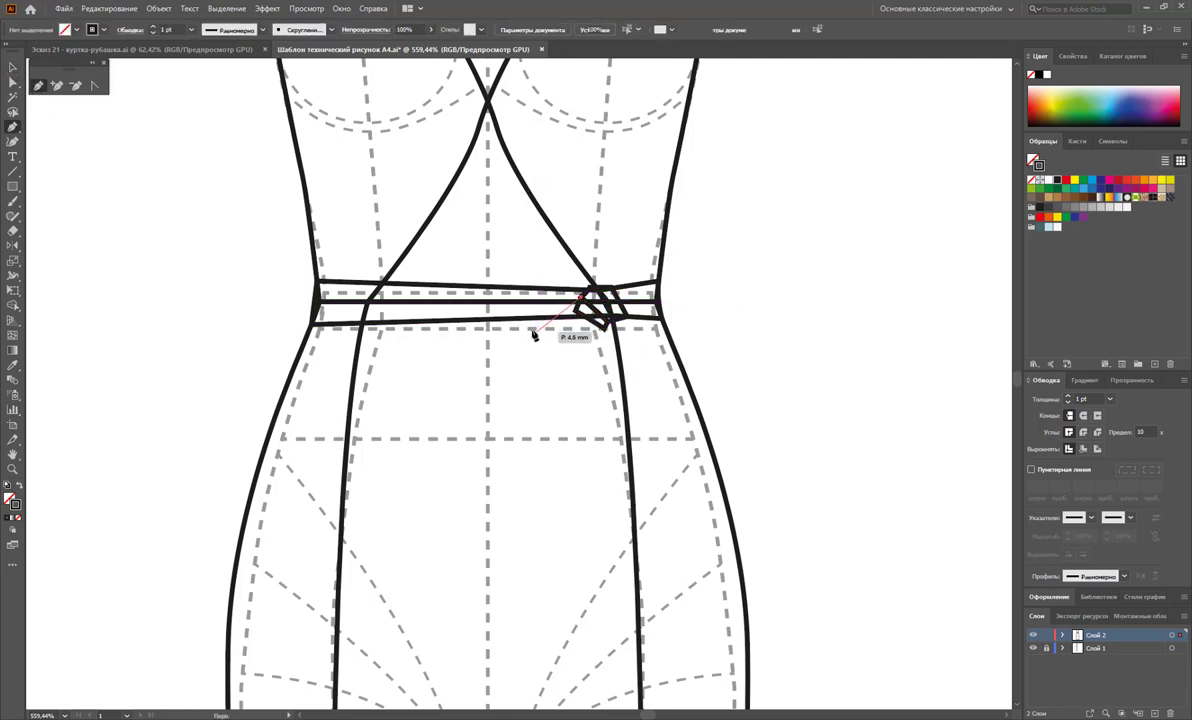
left_click(513, 360)
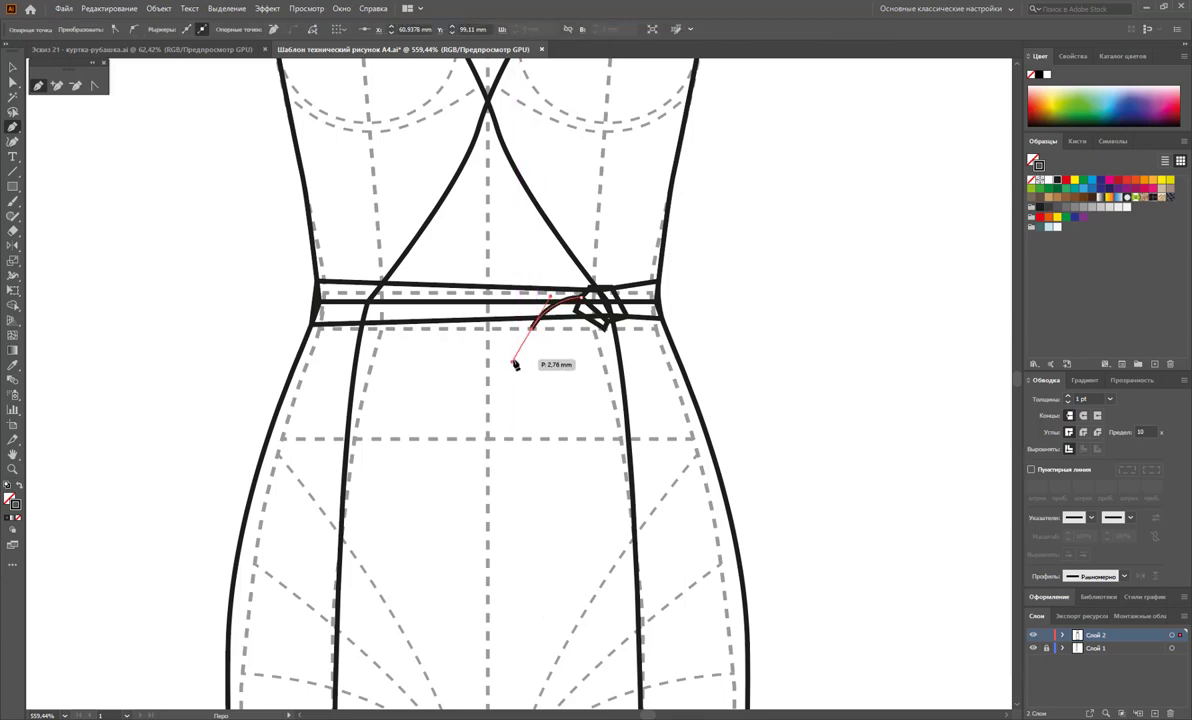
left_click(548, 392)
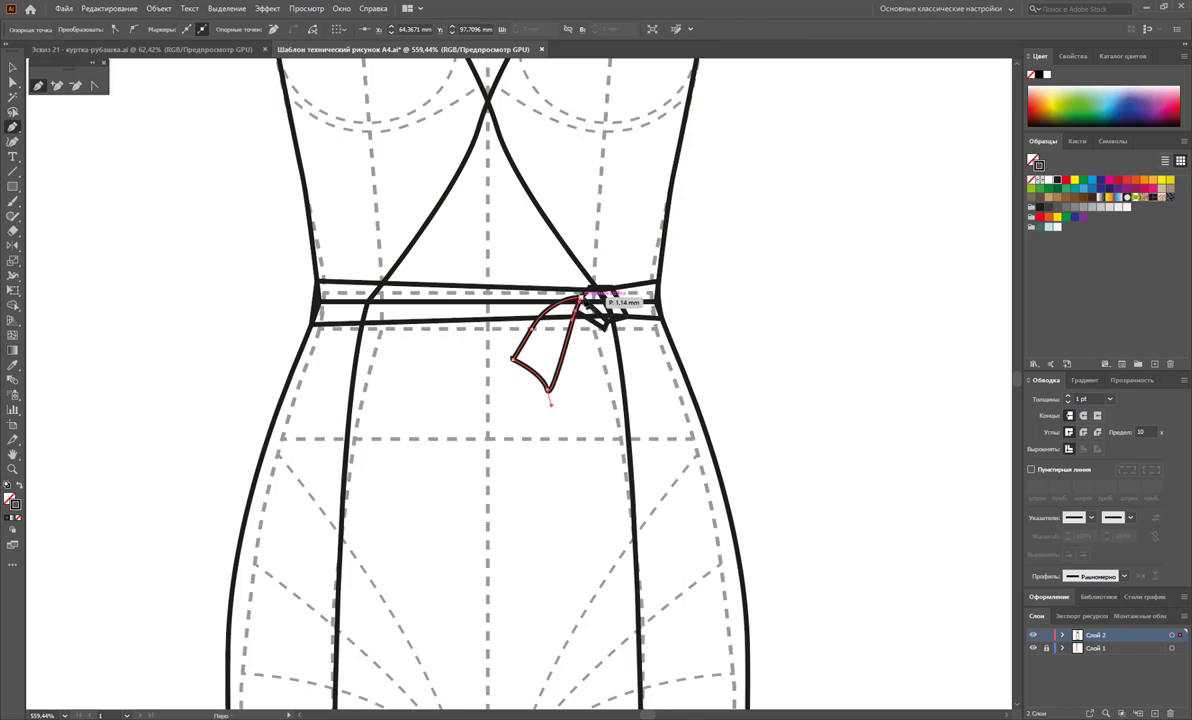
left_click(584, 297)
left_click(12, 68)
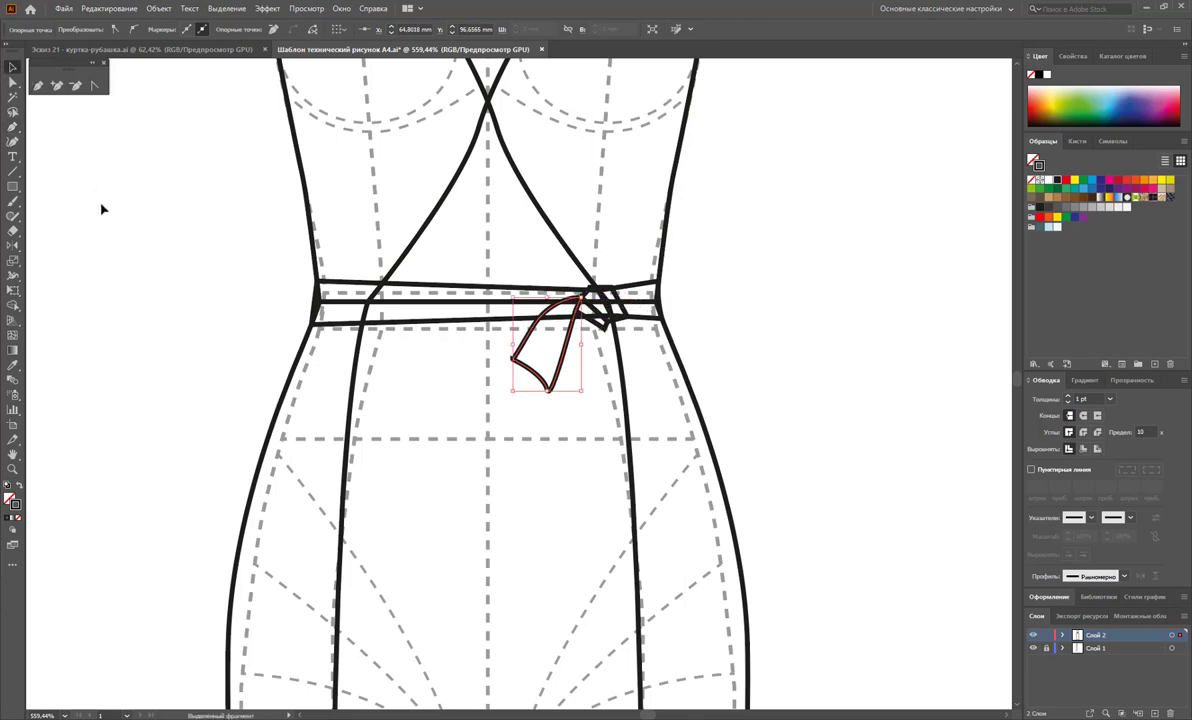
left_click(96, 150)
Draw the long hanging tie end down the skirt and convert its top point
key("p")
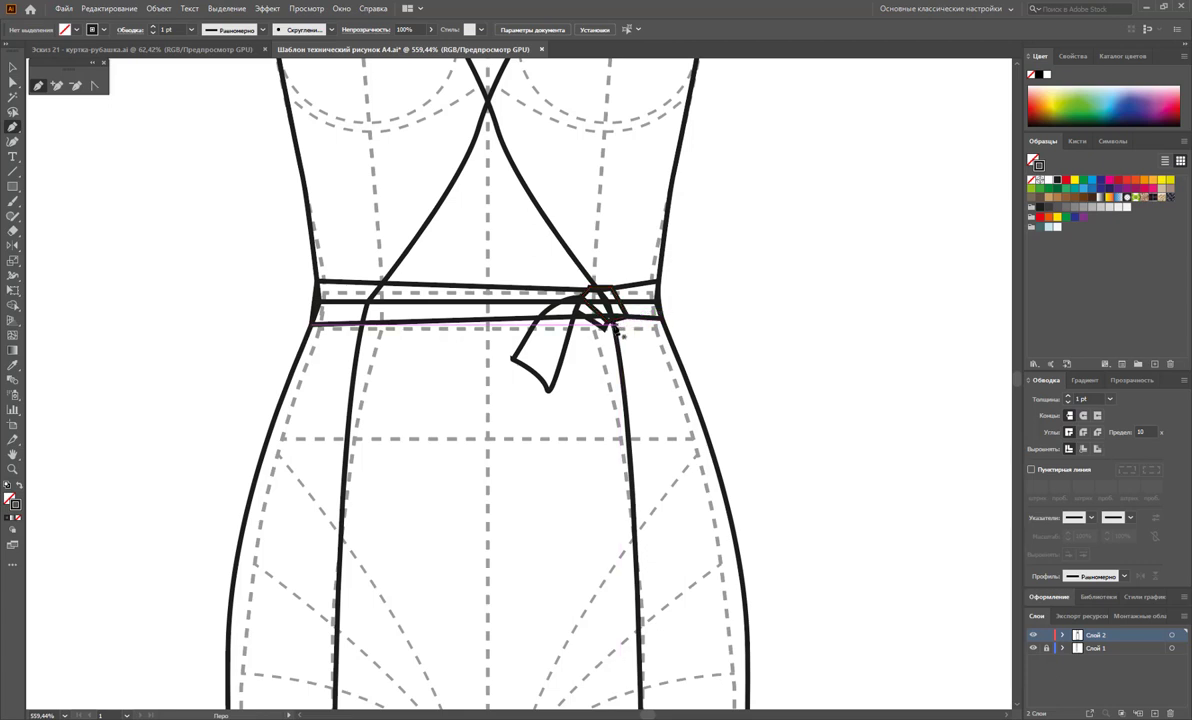
left_click(605, 318)
left_click(628, 393)
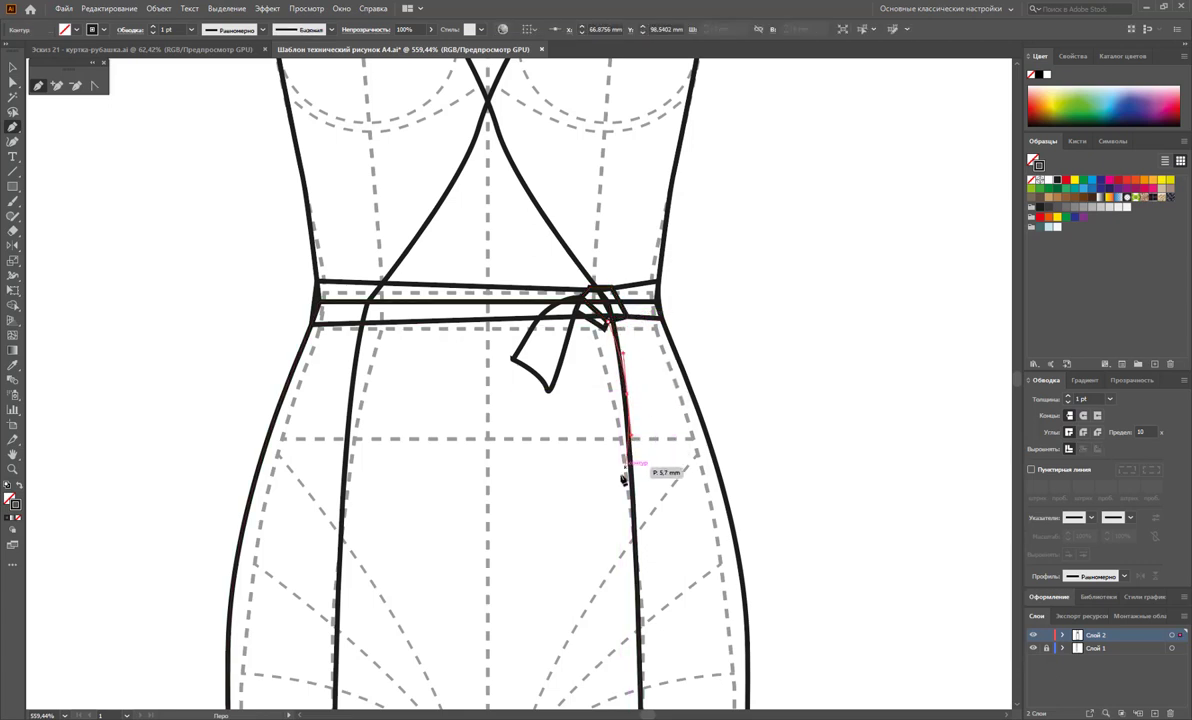
left_click_drag(619, 486, 613, 492)
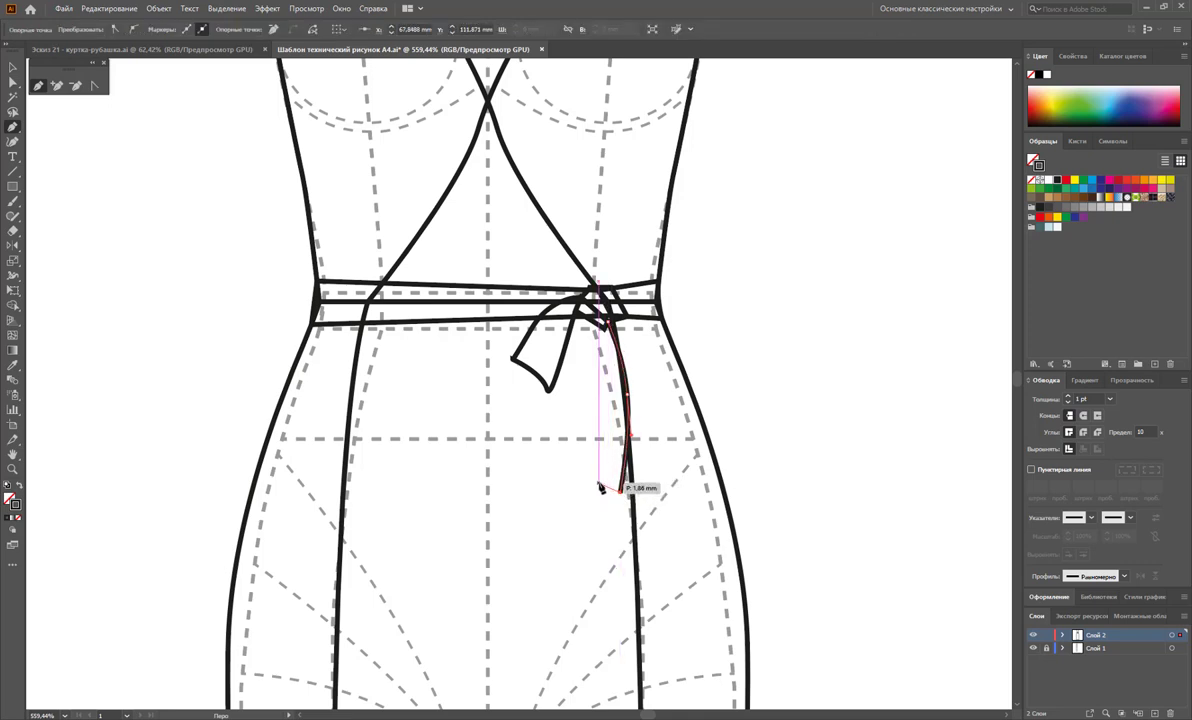
left_click(600, 485)
left_click(591, 275)
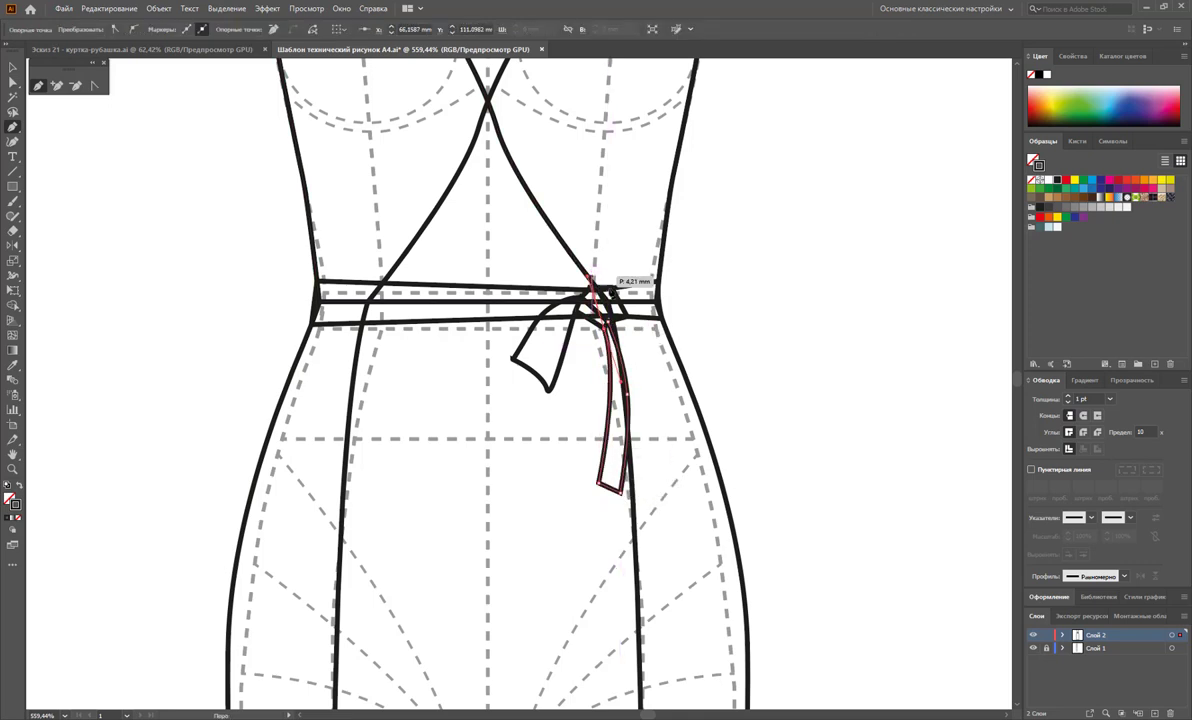
left_click(95, 85)
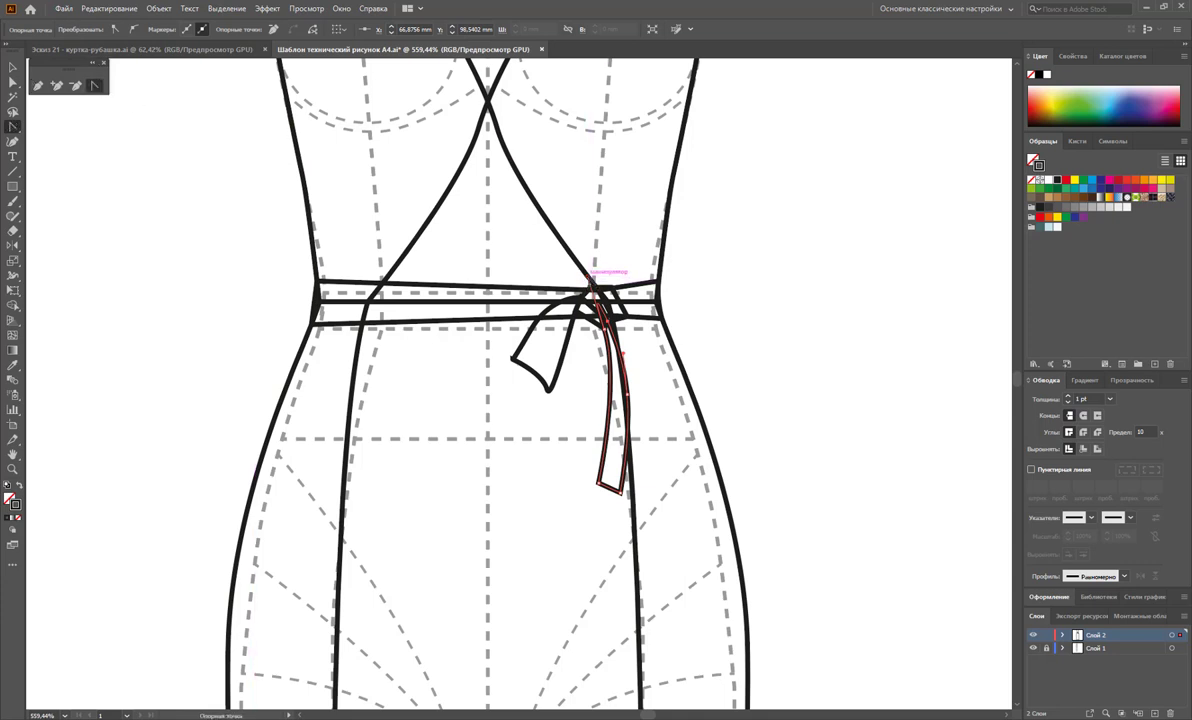
left_click(591, 280)
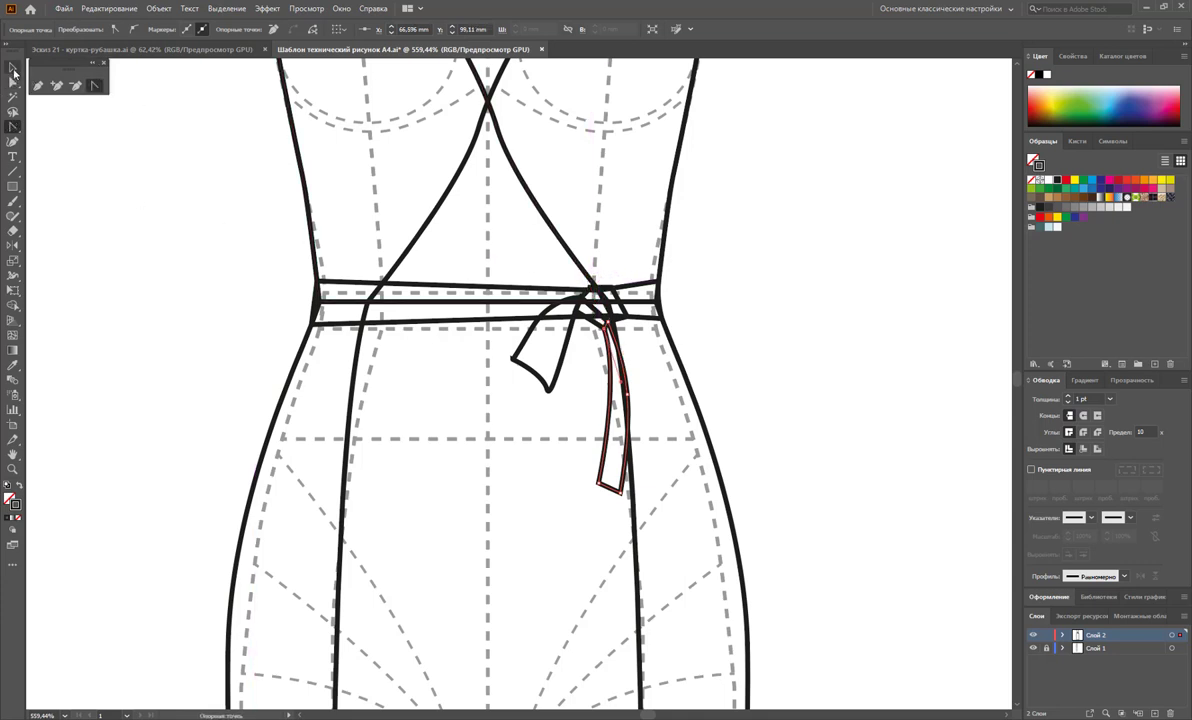
left_click(13, 68)
left_click(835, 340)
Zoom out and move the tie end's bottom point down-left
left_click(519, 437, "alt")
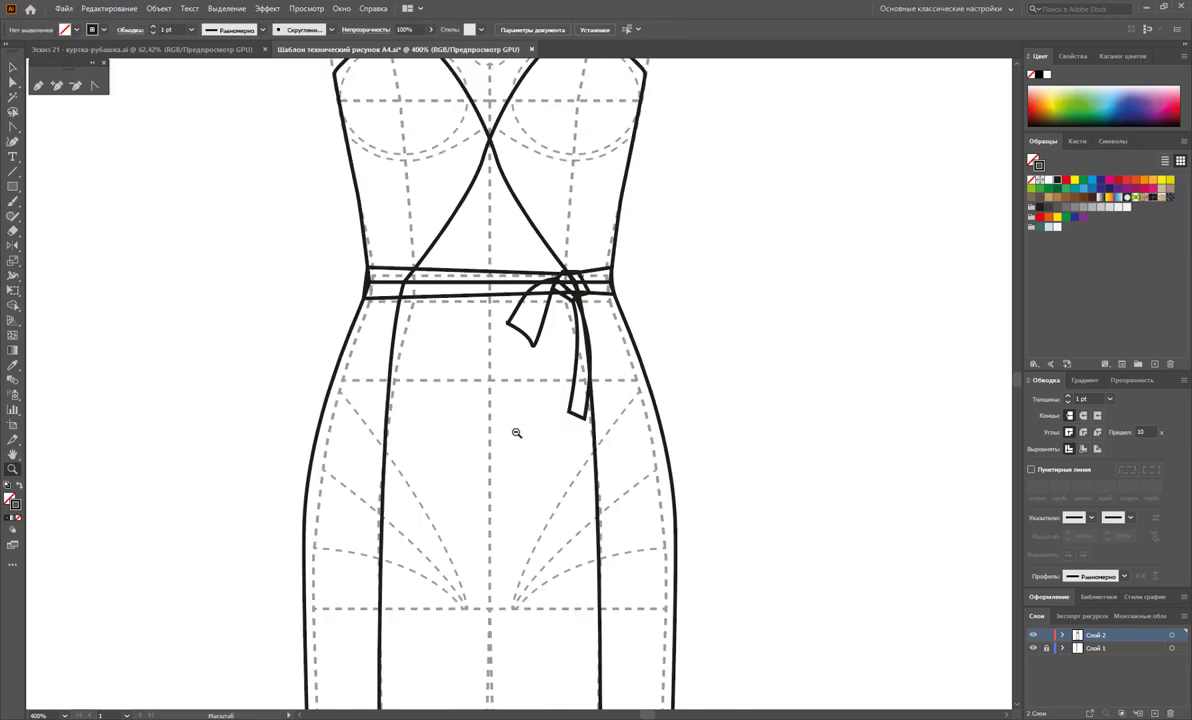
left_click(509, 426, "alt")
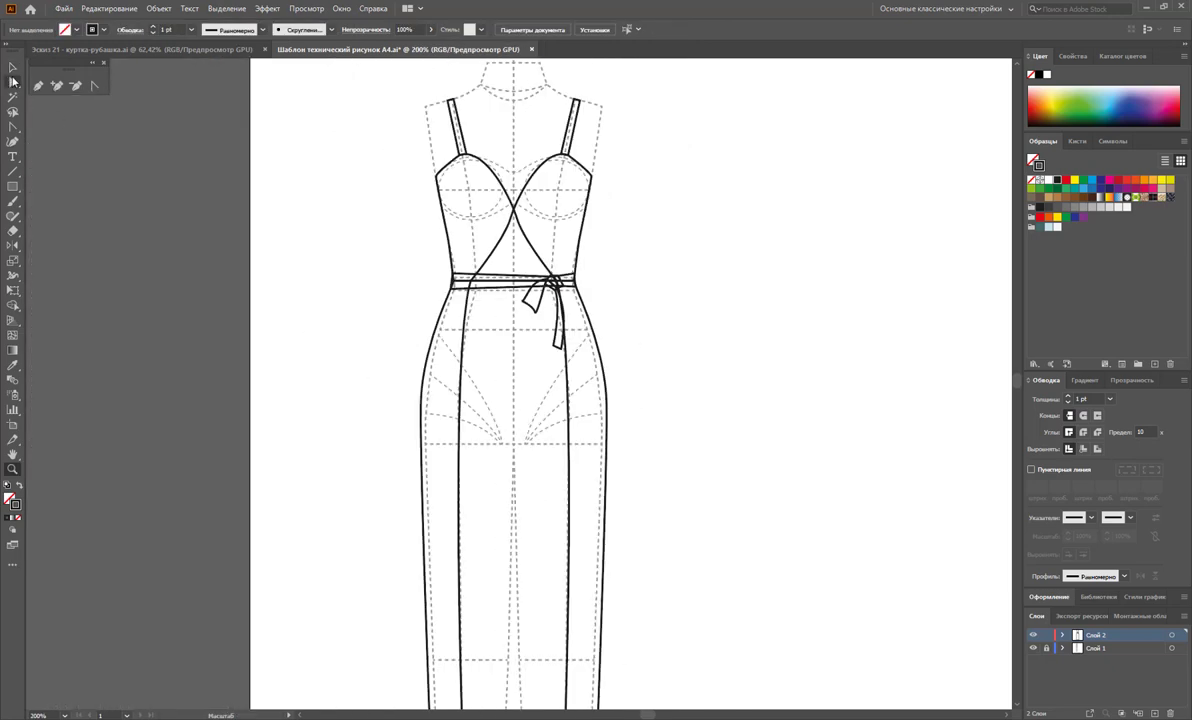
left_click(13, 81)
left_click_drag(556, 354, 547, 369)
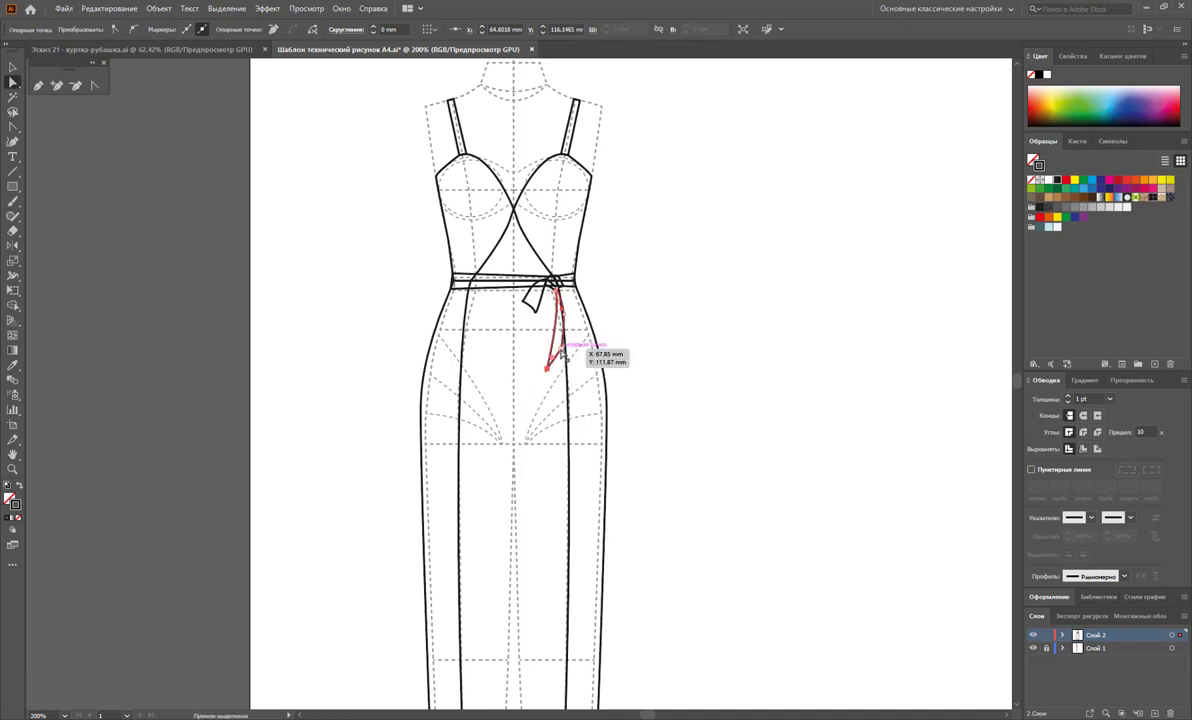
left_click(650, 365)
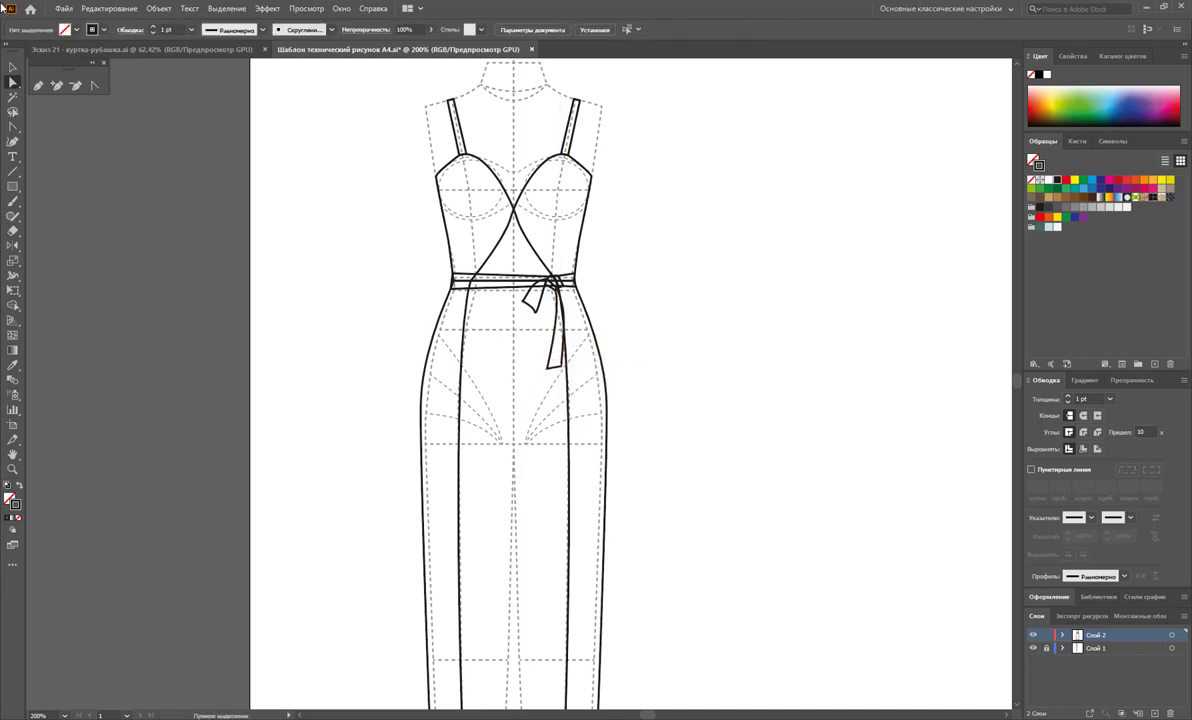
Fill the bodice, strap and skirt paths with white to hide the guides
left_click(13, 68)
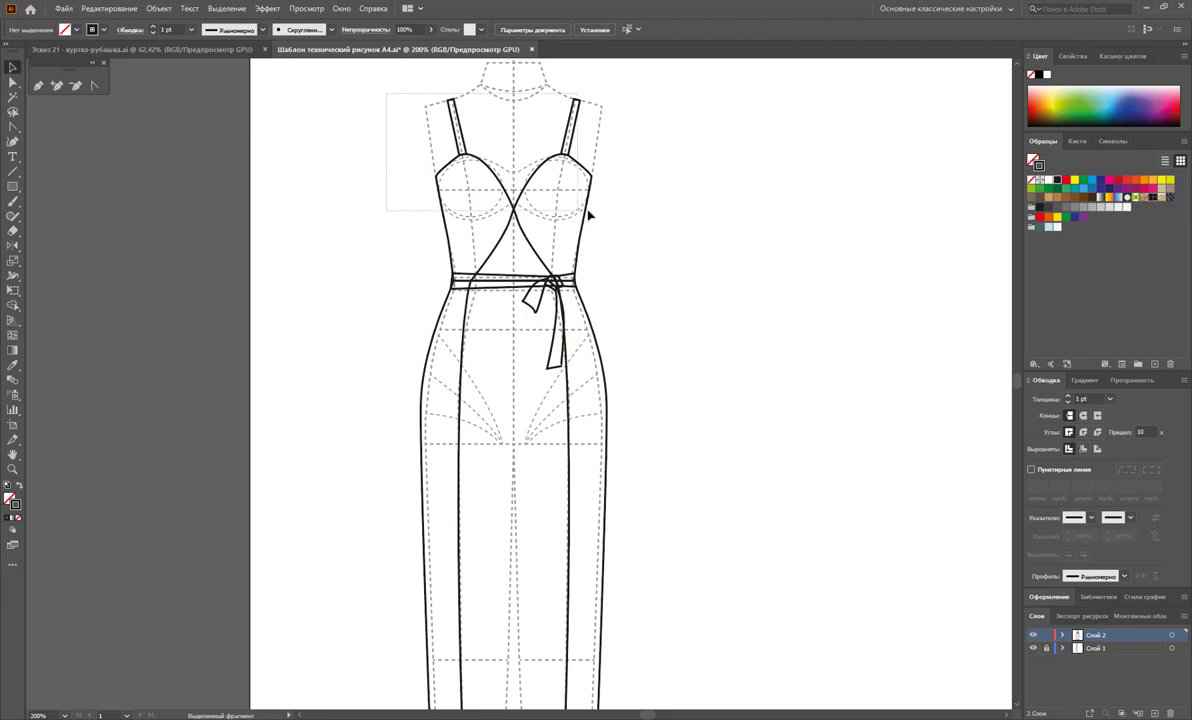
left_click_drag(360, 88, 561, 265)
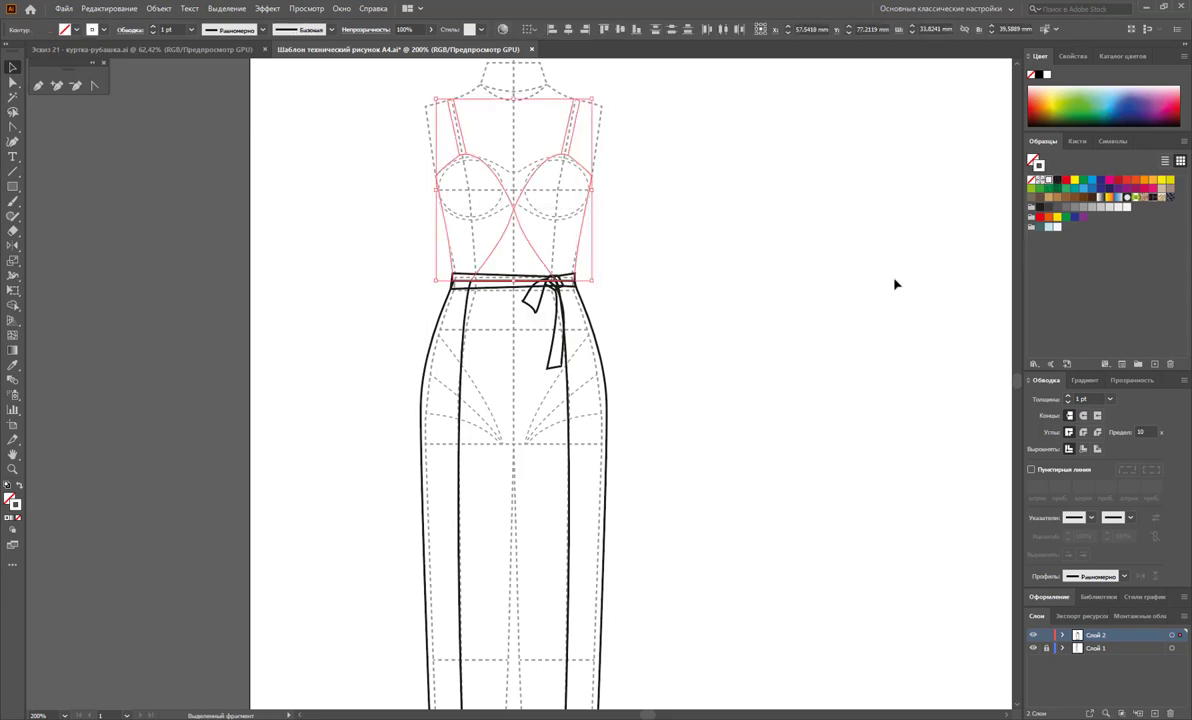
key("Delete")
key("ctrl+z")
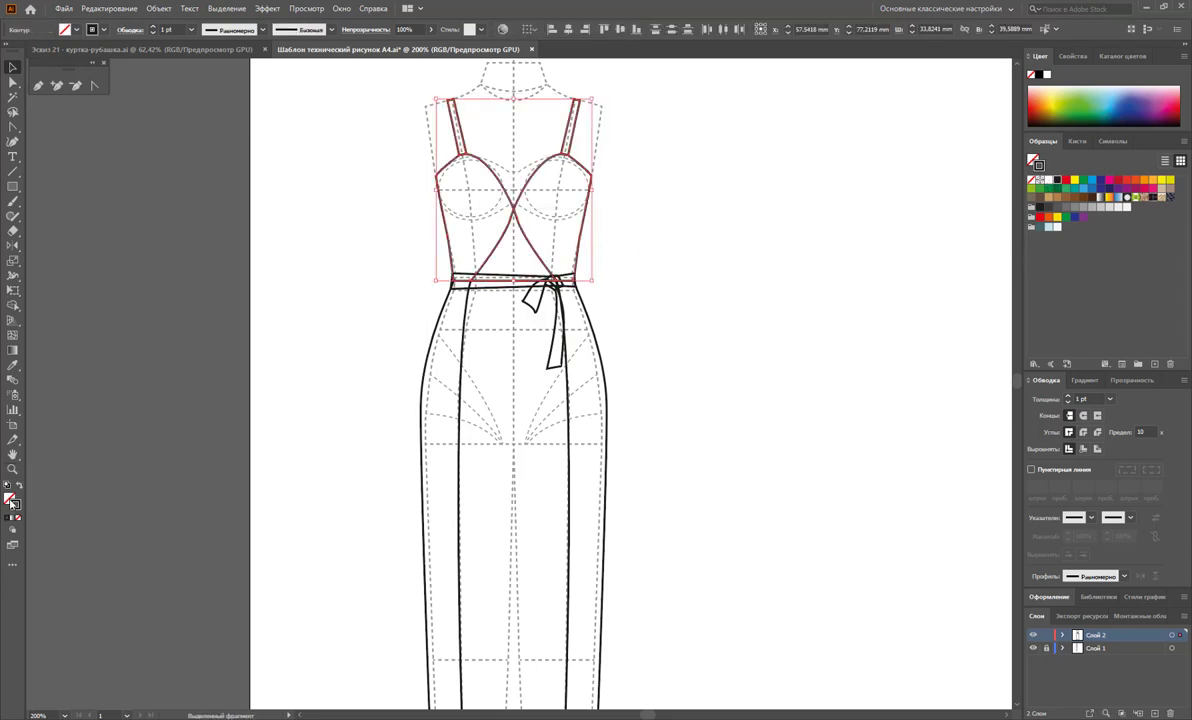
key("d")
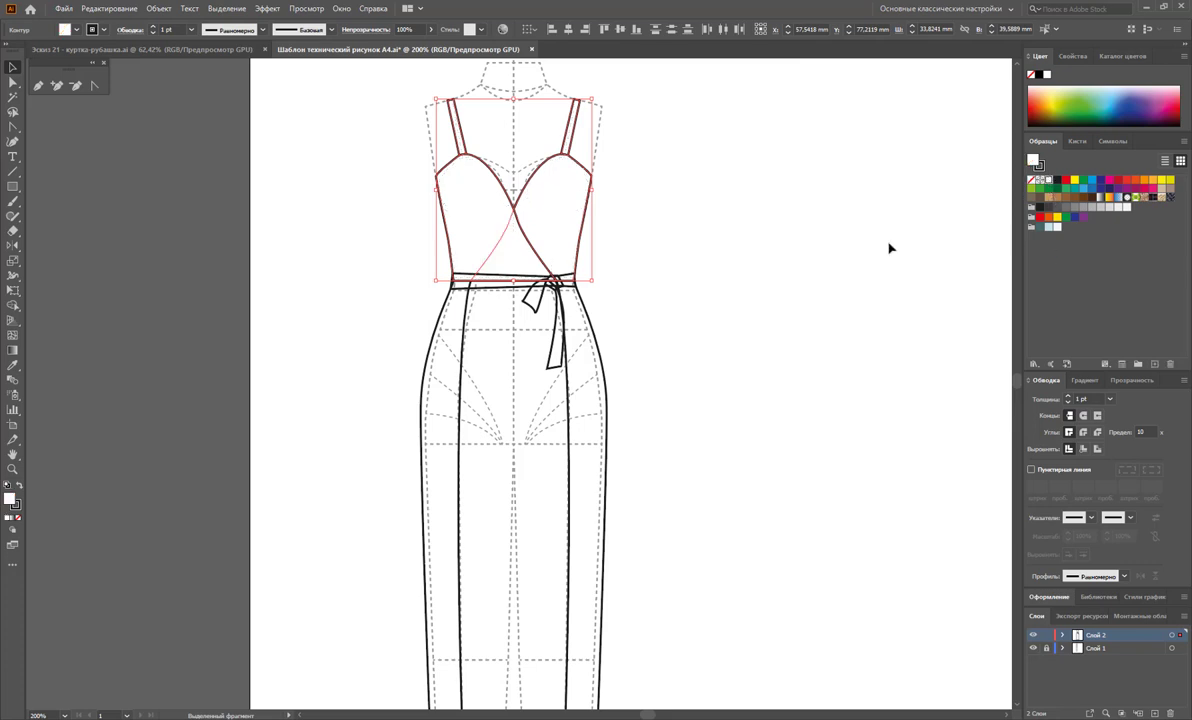
left_click(657, 350)
left_click_drag(661, 435, 323, 258)
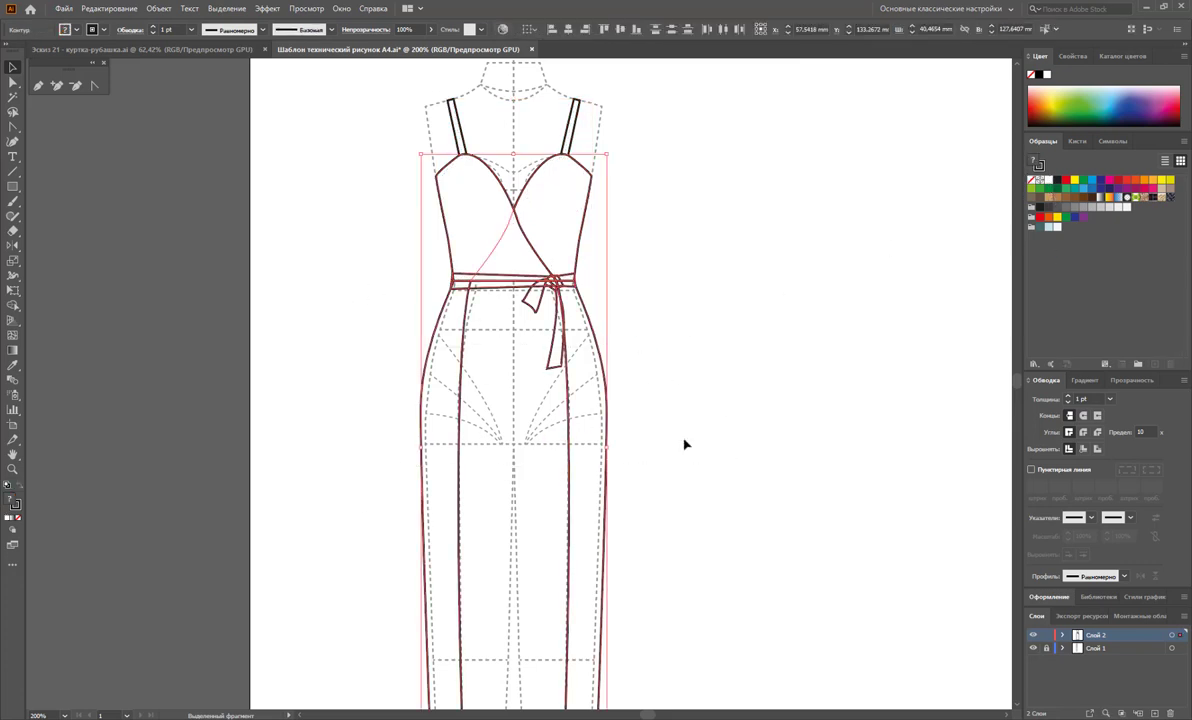
key("d")
left_click(786, 253)
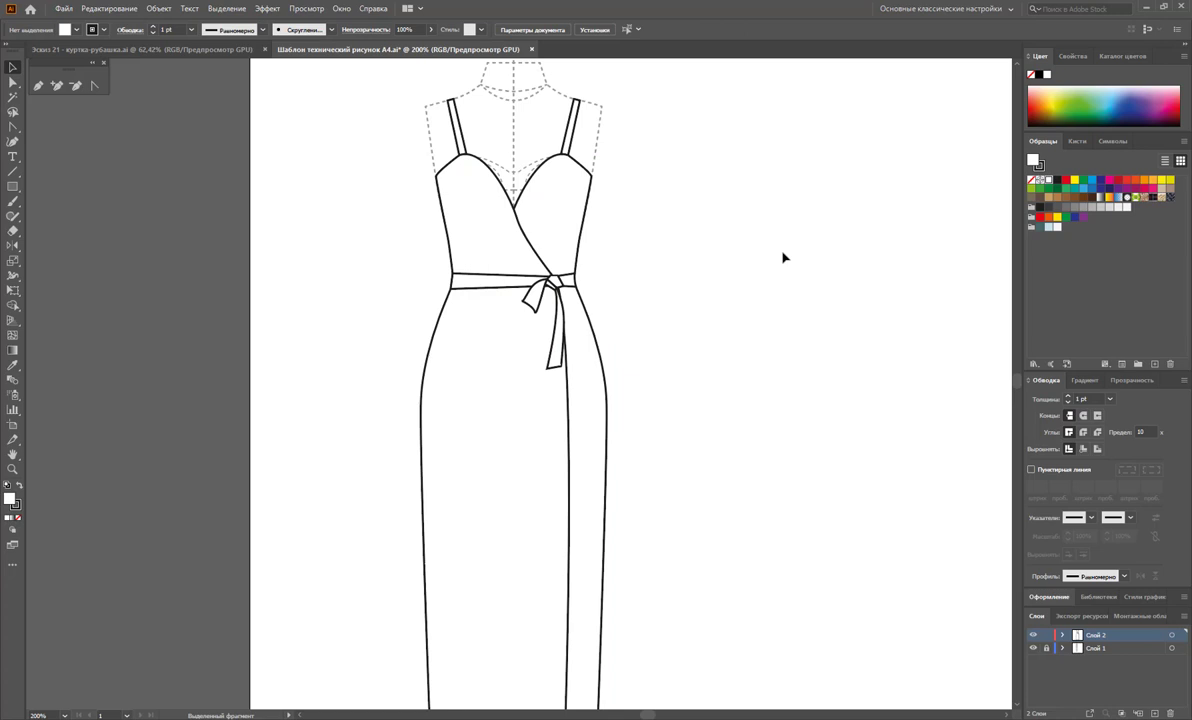
Raise the bodice's left anchor to realign its side edge
left_click(13, 83)
left_click_drag(438, 201, 437, 199)
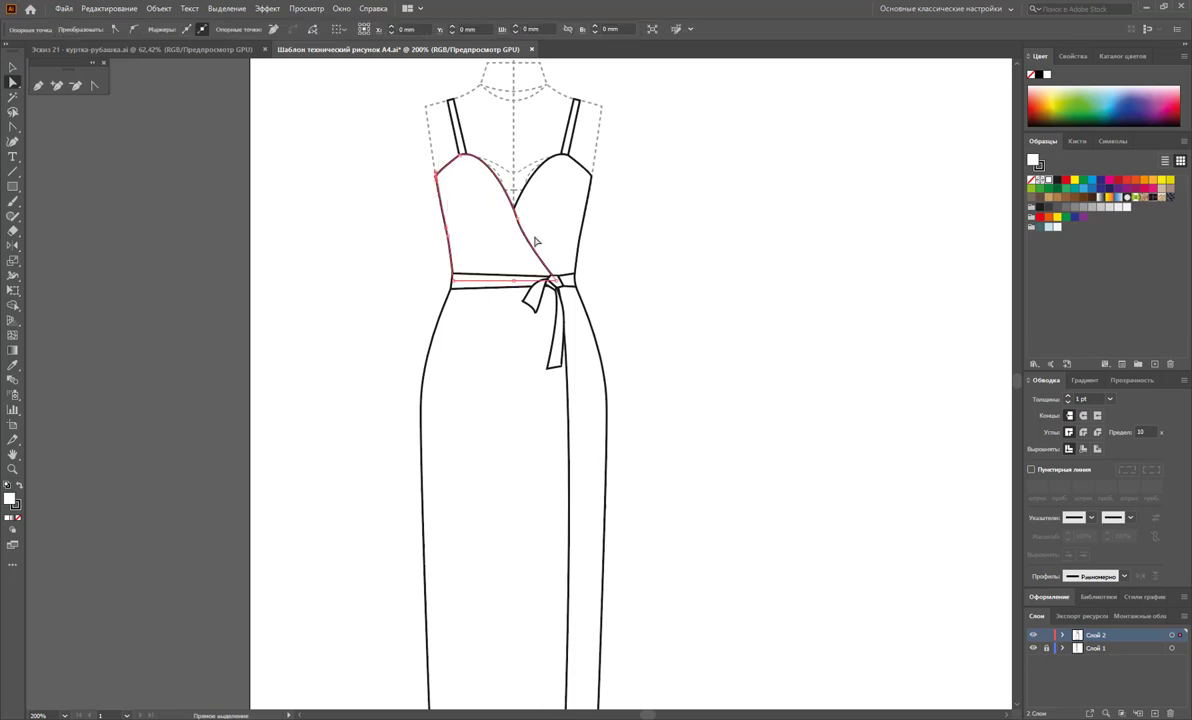
left_click(590, 196, "shift")
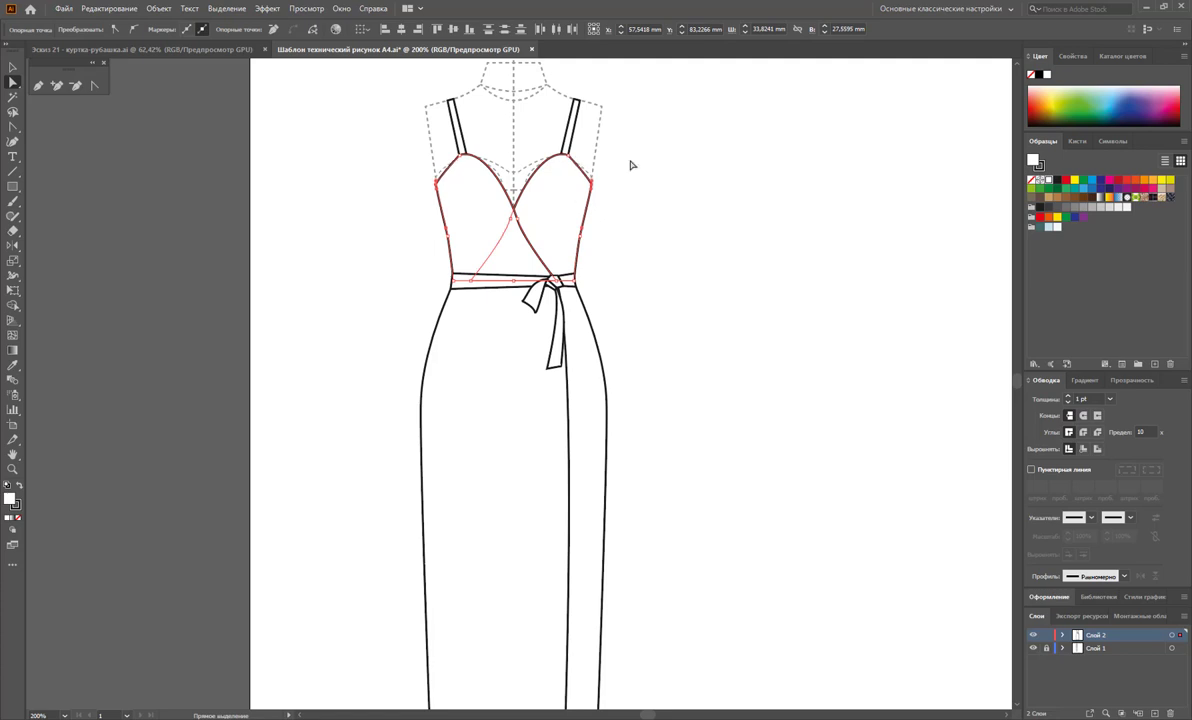
left_click(592, 183)
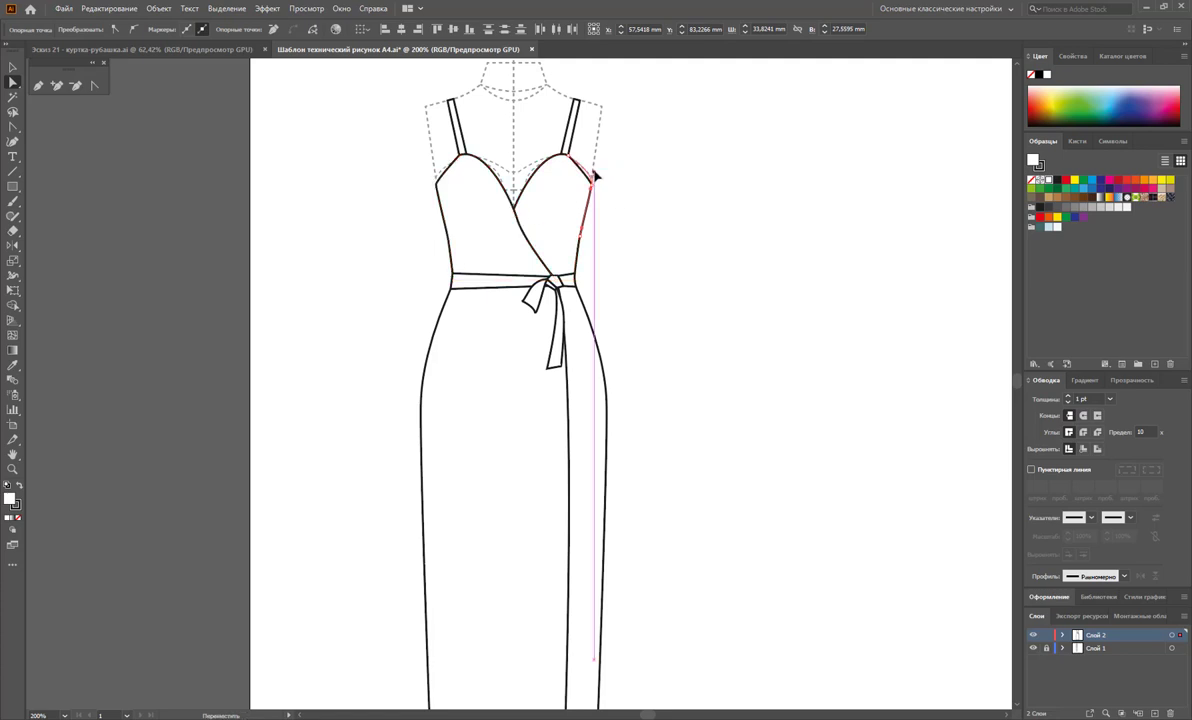
left_click(438, 183)
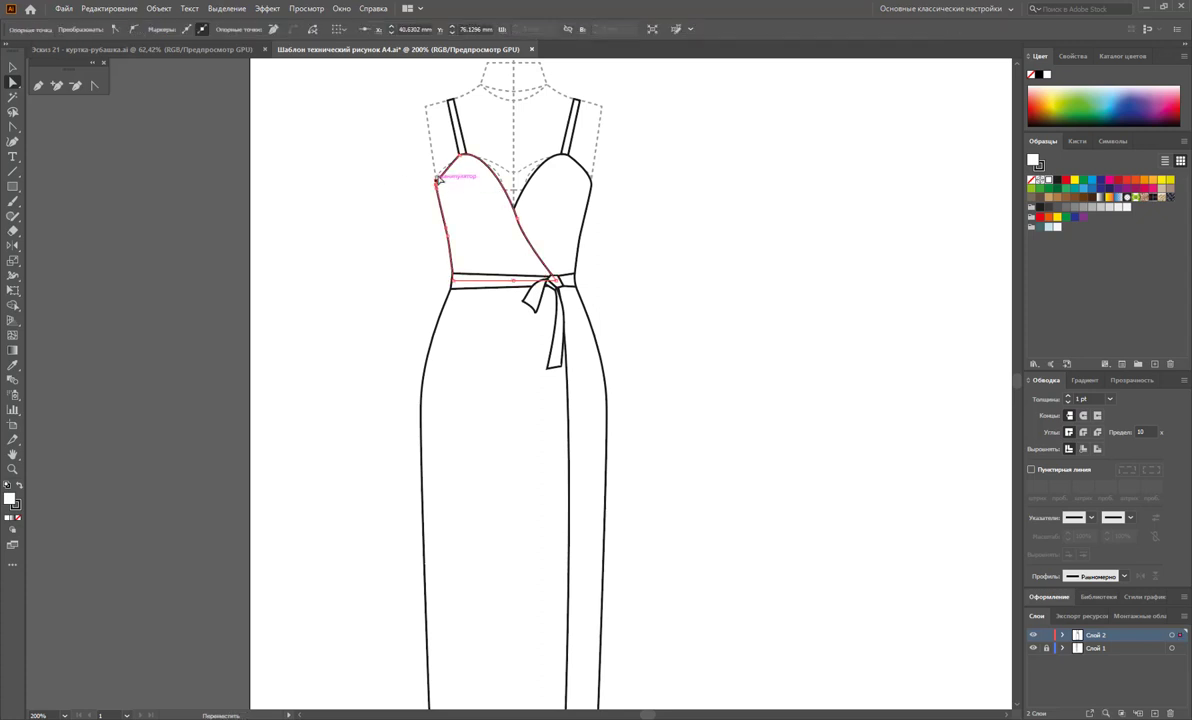
left_click_drag(438, 181, 437, 170)
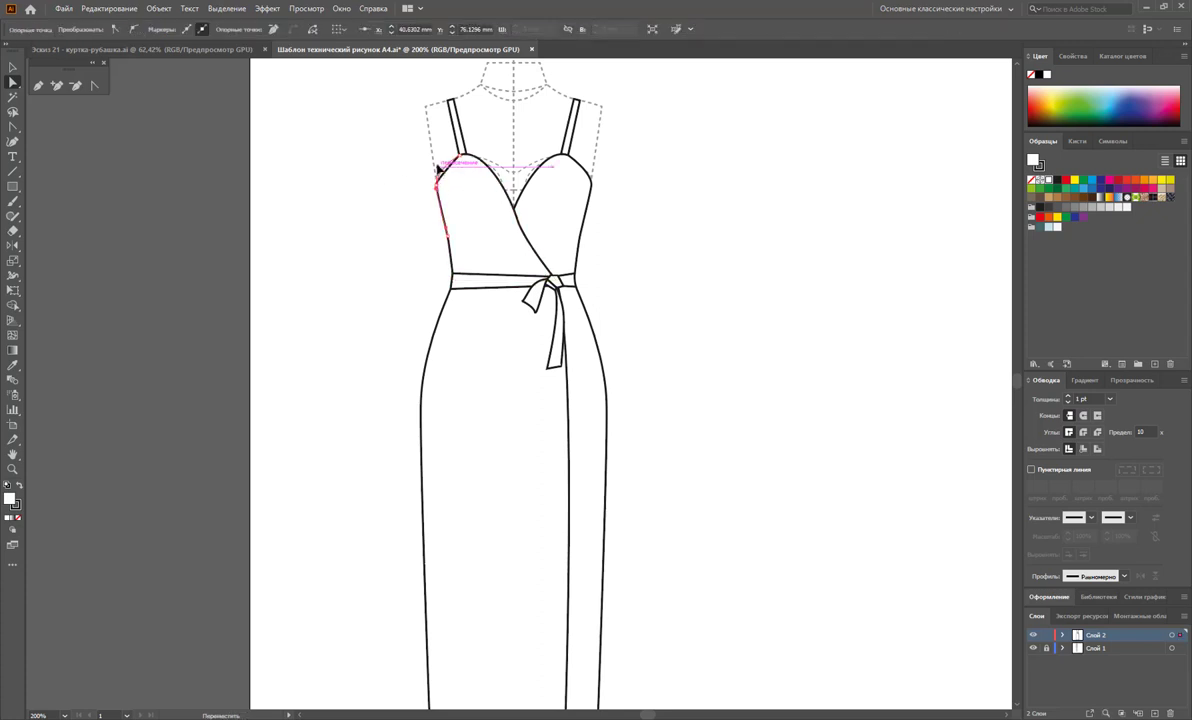
left_click(740, 284)
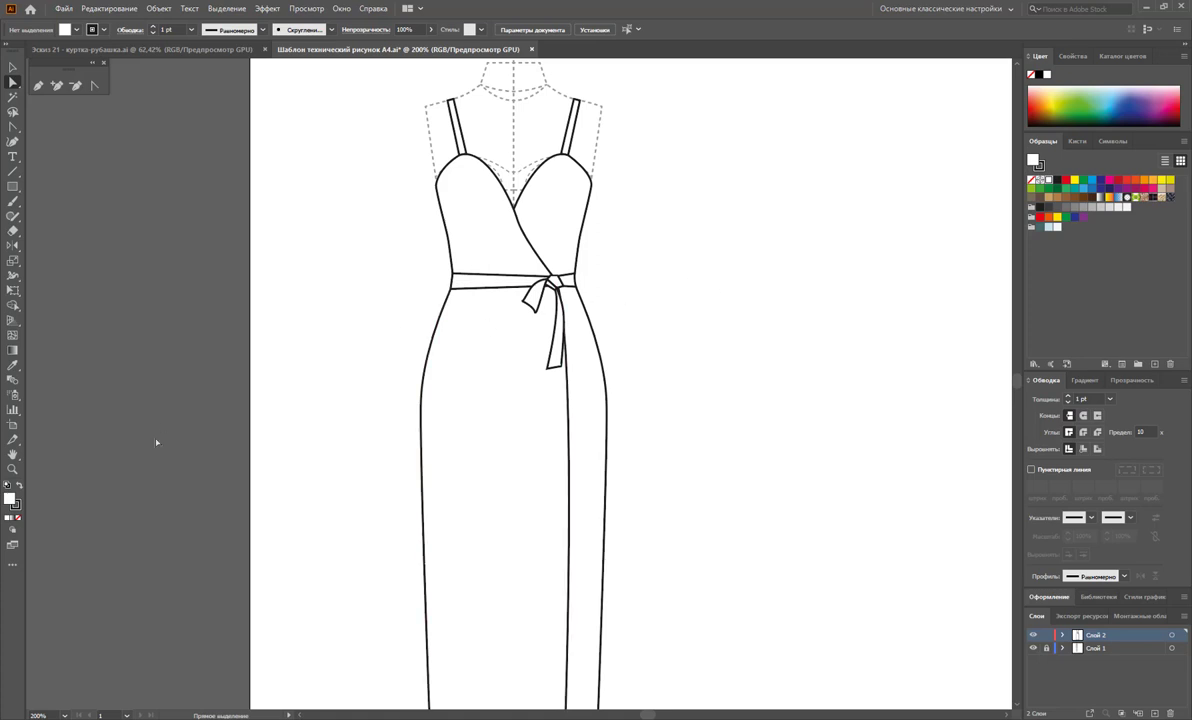
Draw a lapel shadow path from the neckline down to the waistline
left_click_drag(518, 262, 582, 343)
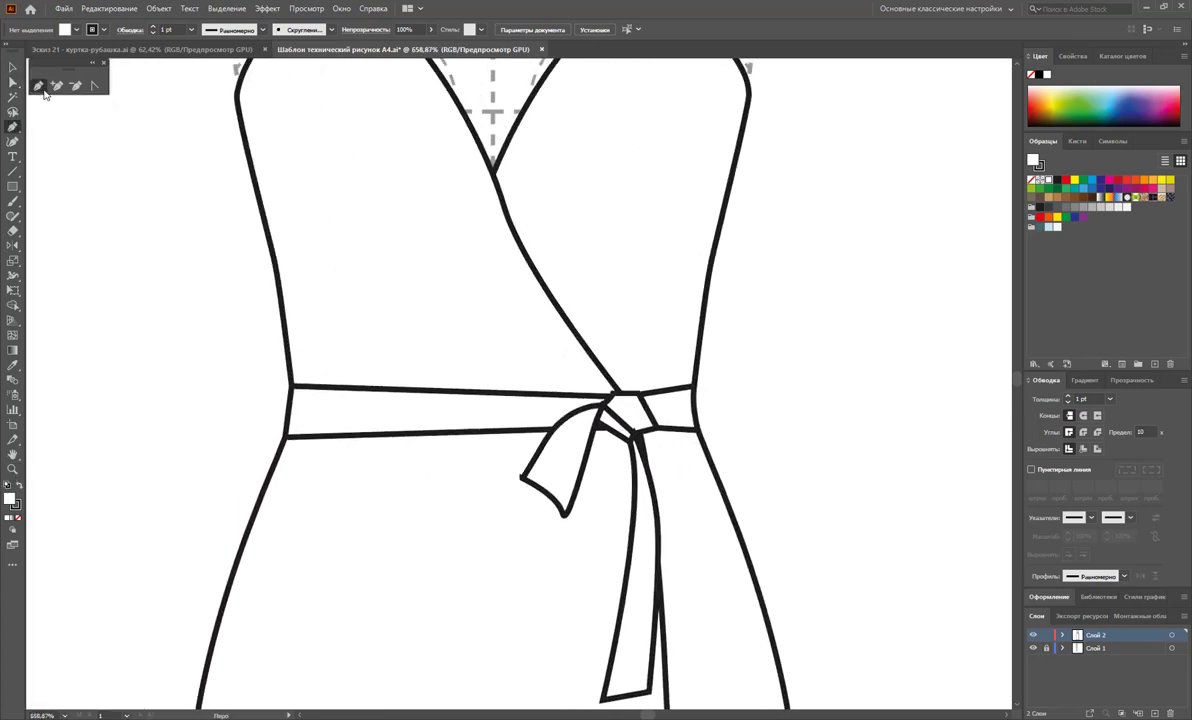
left_click(495, 169)
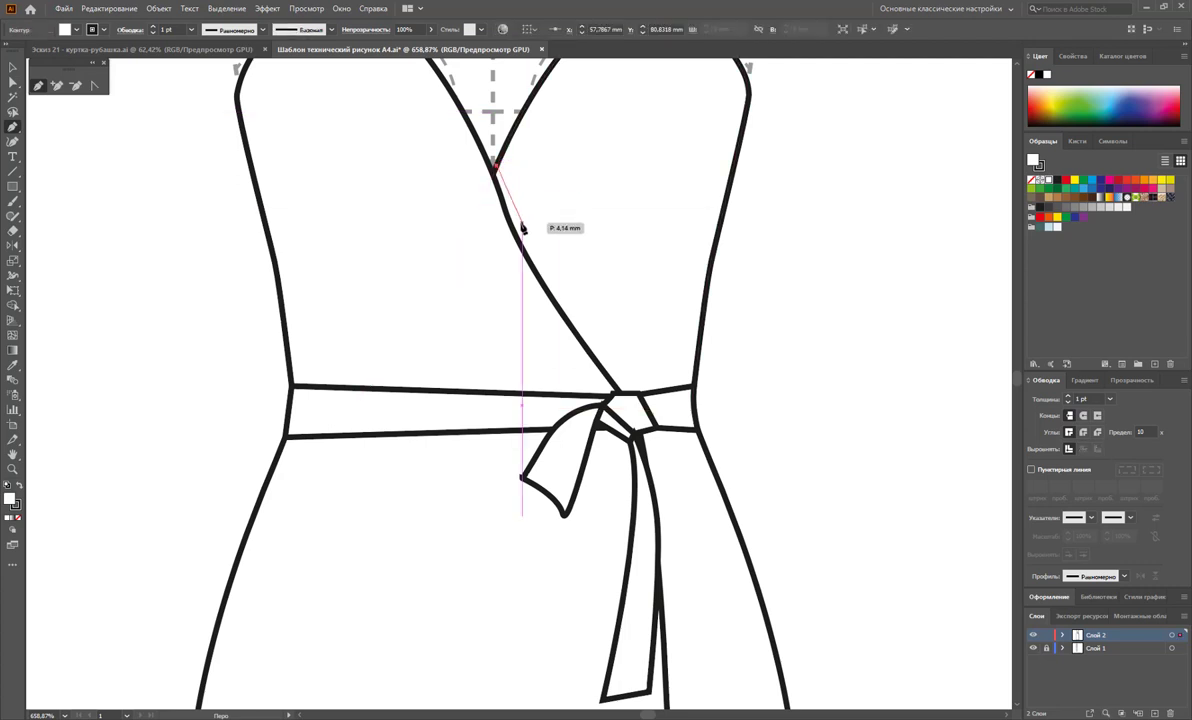
left_click(577, 322)
left_click(621, 392)
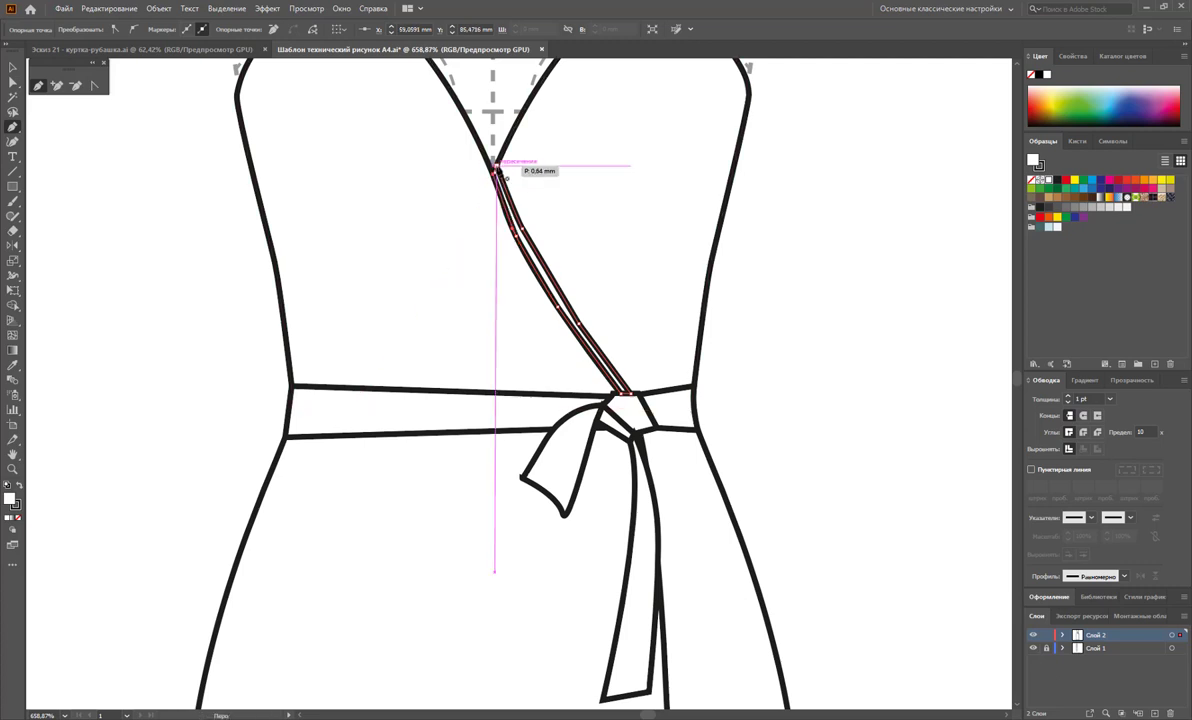
Fill the lapel shadow solid black with no stroke and lower its opacity to 15%
left_click(8, 66)
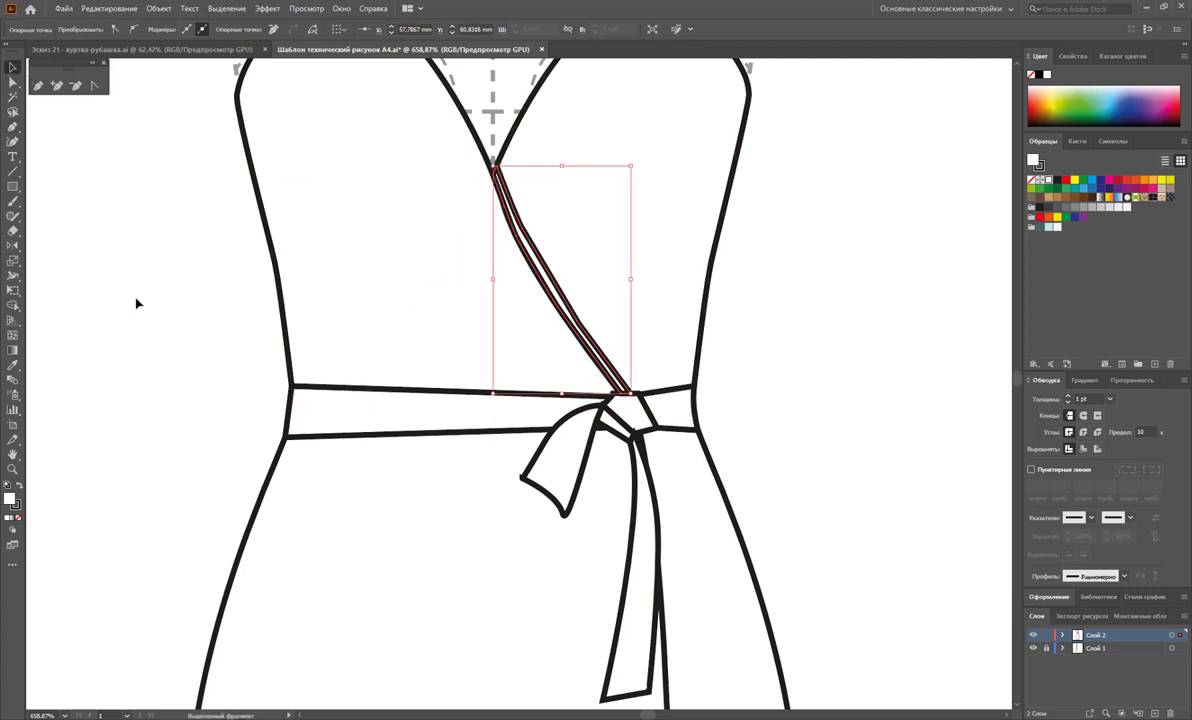
left_click(367, 335)
left_click(538, 278)
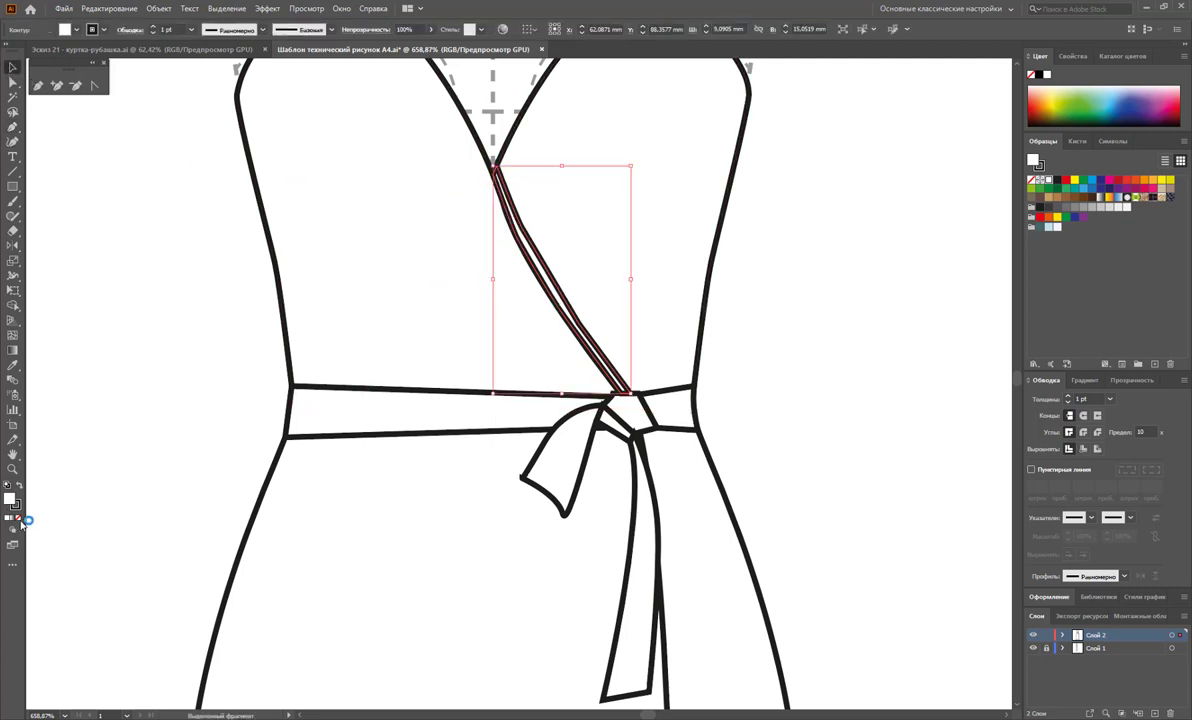
key("ctrl+z")
key("ctrl+z")
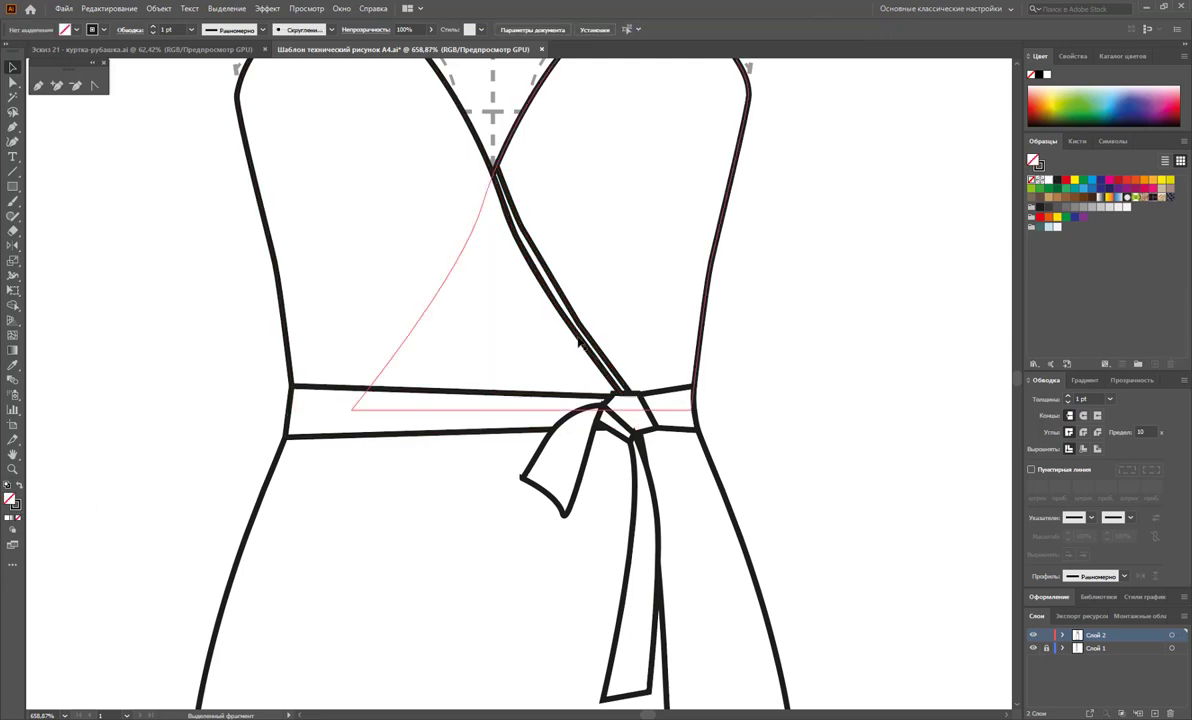
key("ctrl+shift+z")
key("ctrl+shift+z")
left_click(18, 486)
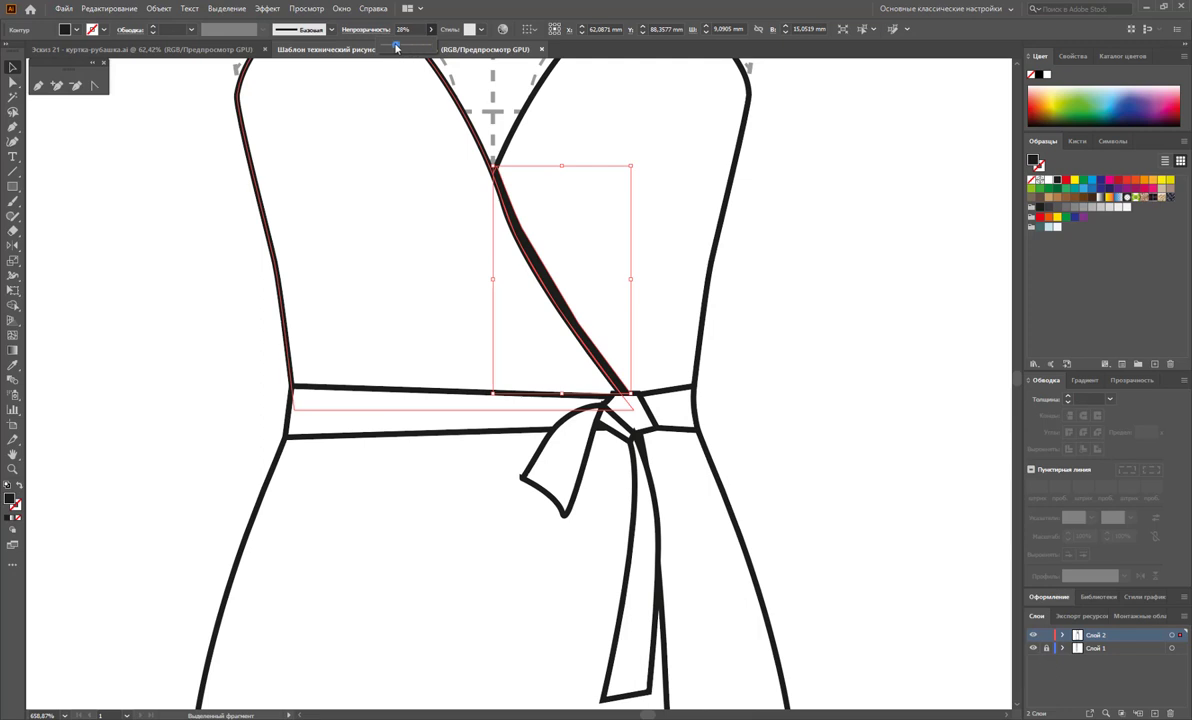
left_click_drag(396, 47, 393, 49)
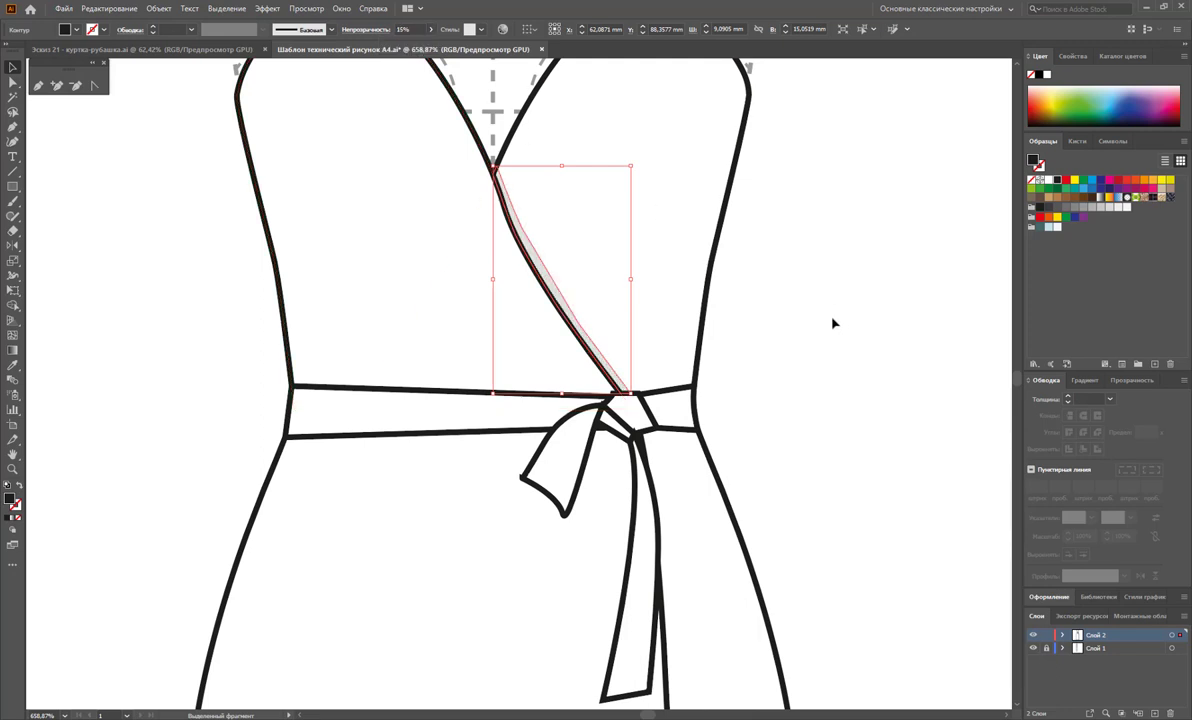
Deselect the lapel shadow and zoom back out to see more of the dress
left_click(793, 309)
scroll(800, 300, "down", 2)
scroll(806, 258, "down", 2)
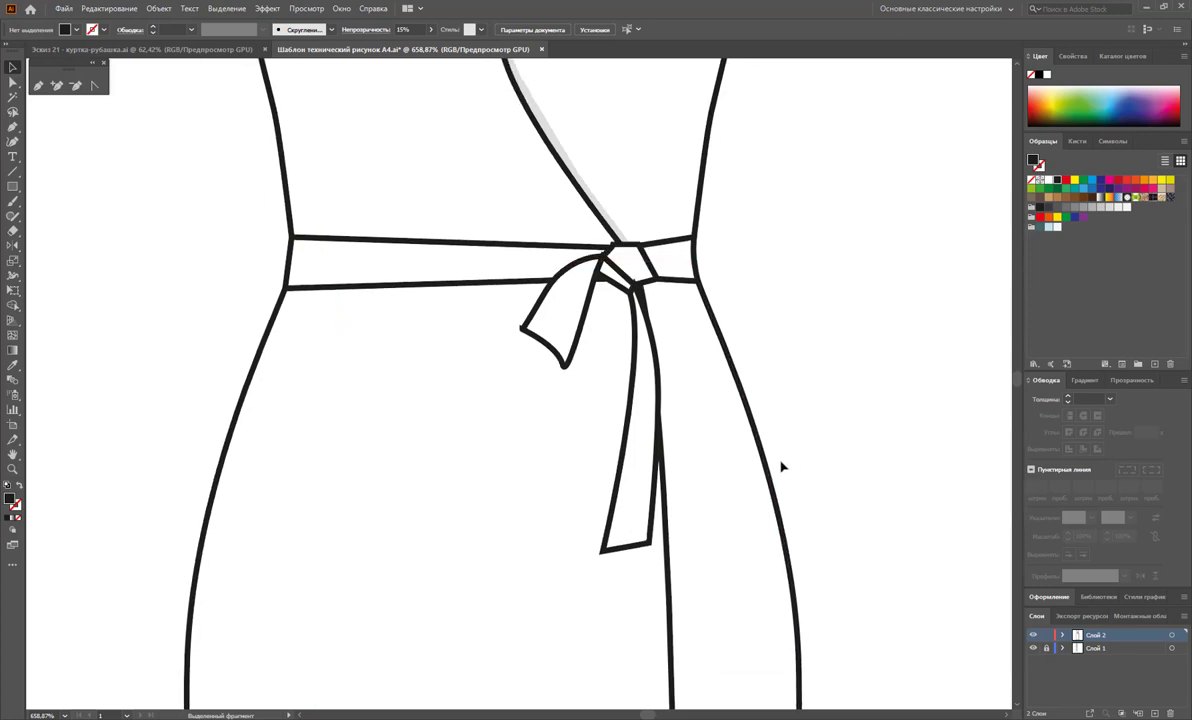
key("z")
left_click(713, 588, "alt")
left_click(473, 497, "alt")
left_click(489, 464, "alt")
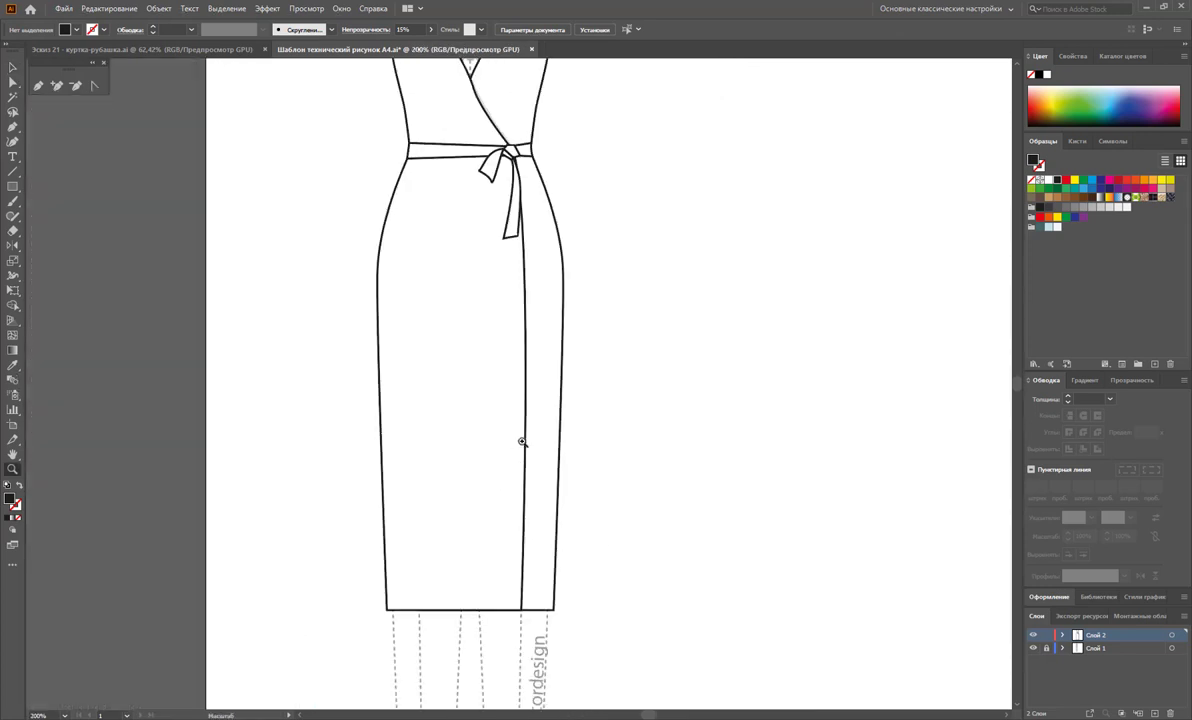
Draw a shadow strip down the skirt's wrap edge and match it to the lapel shadow's style
left_click(519, 452)
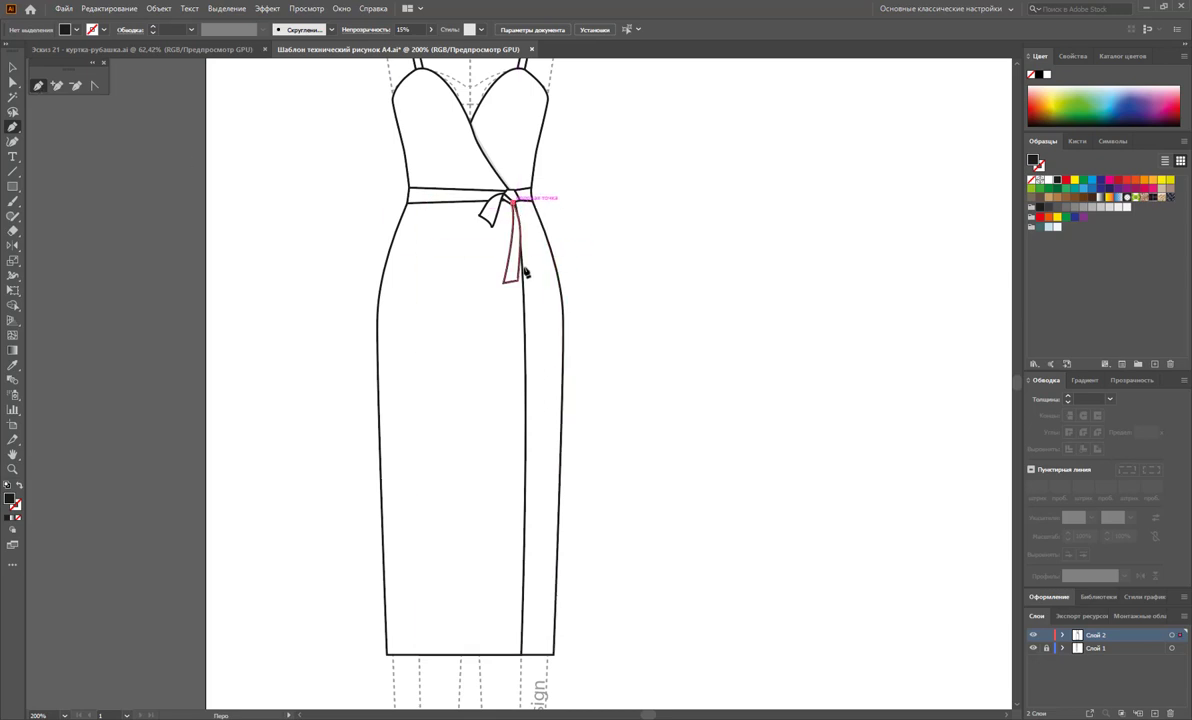
left_click(522, 276, "ctrl")
mouse_move(522, 303)
left_mouse_down("ctrl")
mouse_move(522, 652)
mouse_move(535, 435)
mouse_move(524, 260)
left_mouse_up("ctrl")
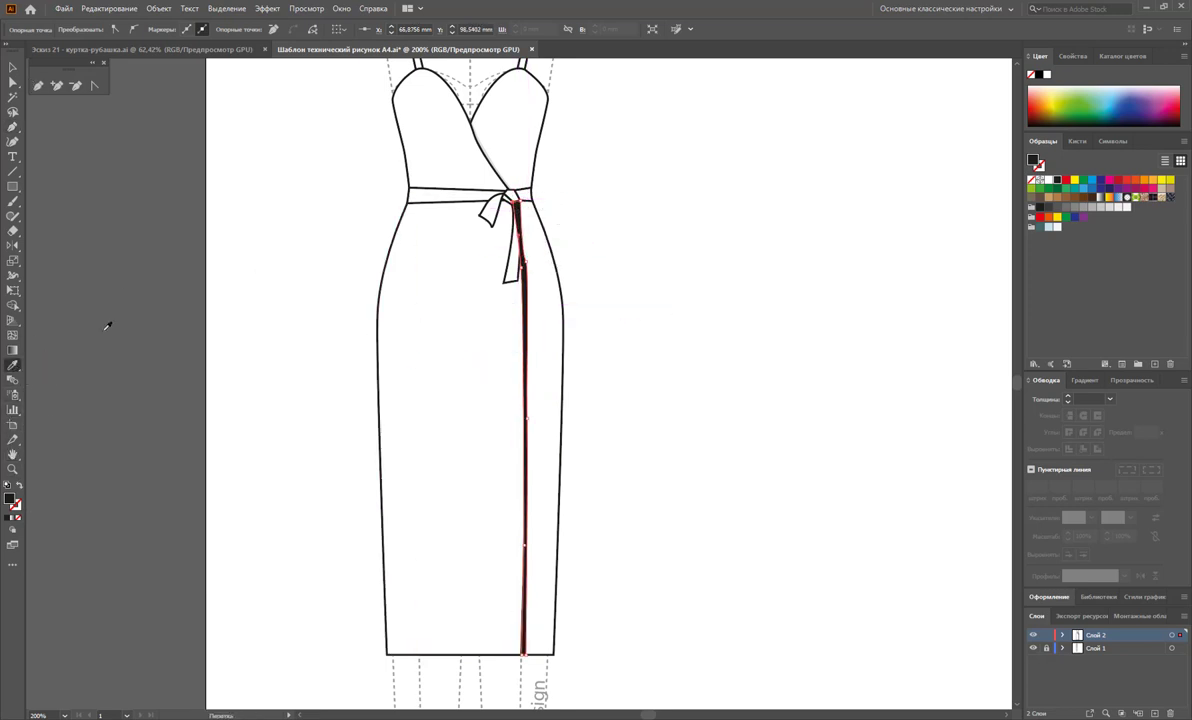
left_click(474, 128)
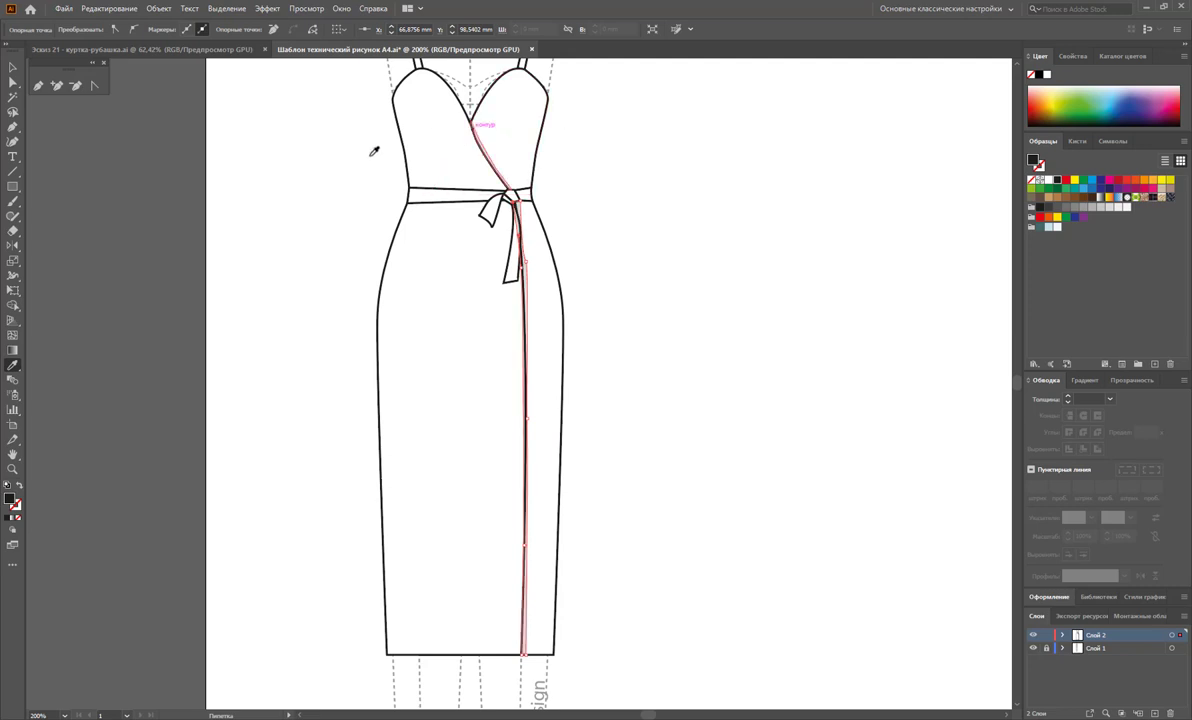
Reshape the strip's anchors, tucking its top point under the tie
left_click_drag(524, 249, 819, 370)
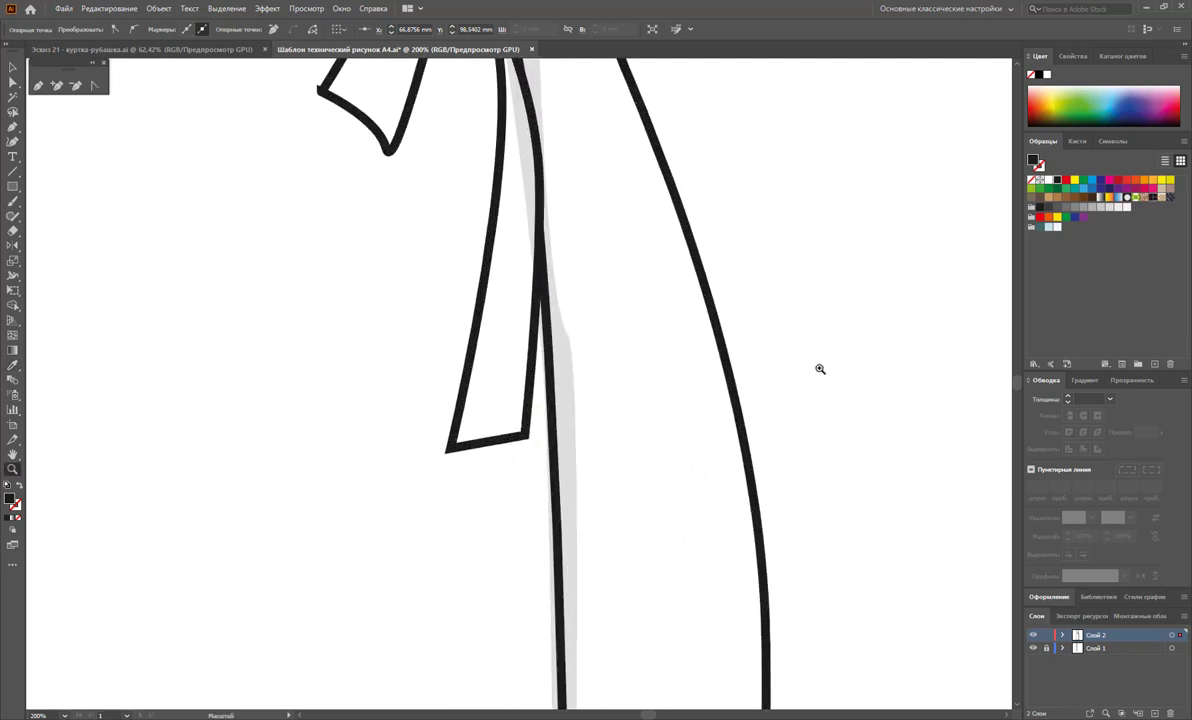
scroll(280, 168, "up", 2)
left_click(12, 83)
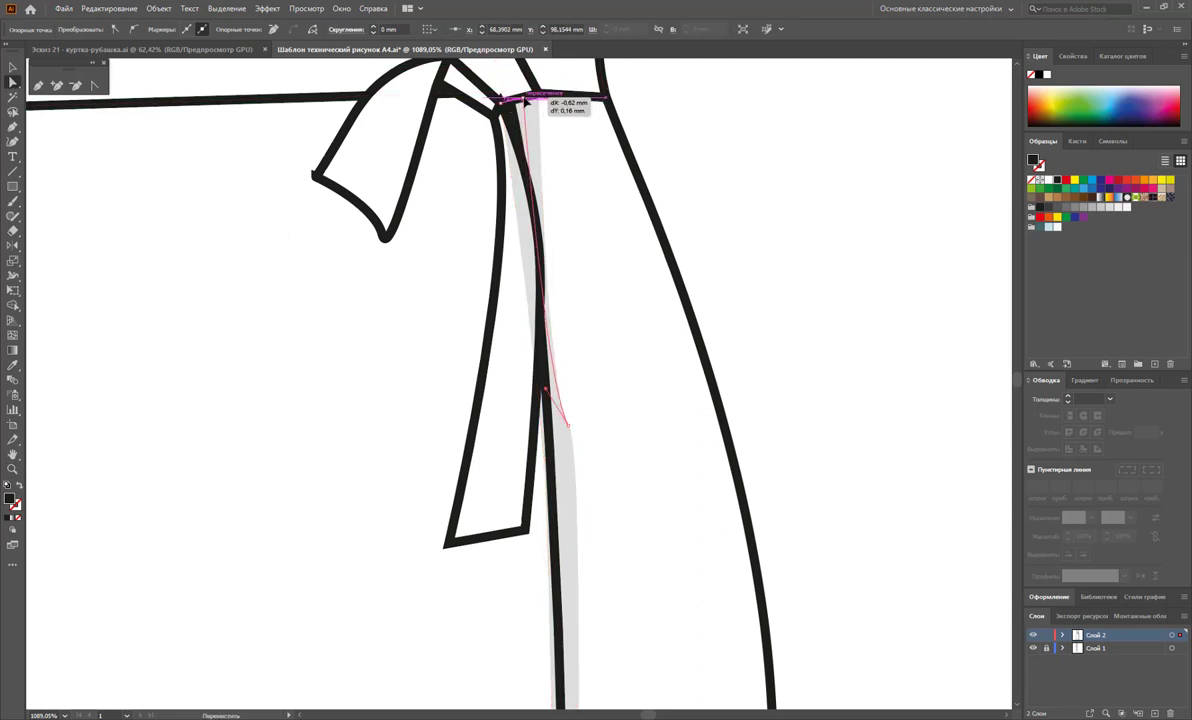
left_click_drag(532, 101, 519, 104)
left_click_drag(548, 393, 546, 359)
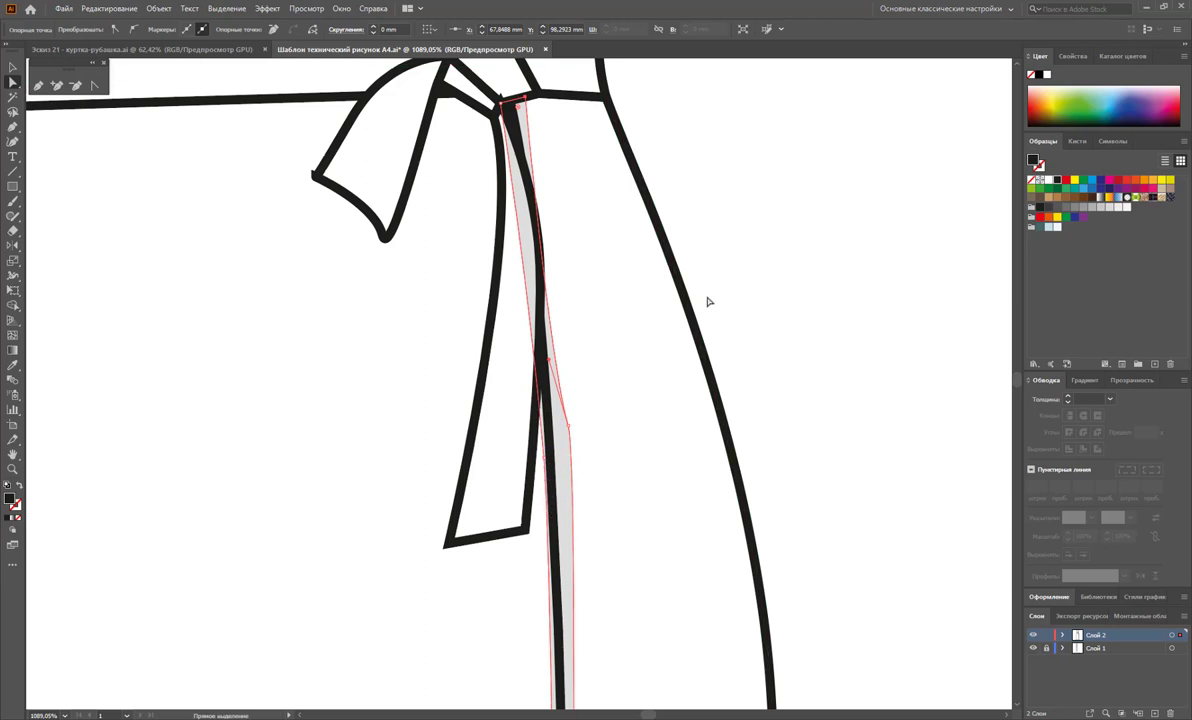
Send the right skirt panel to the back
left_click(12, 67)
left_click(638, 290)
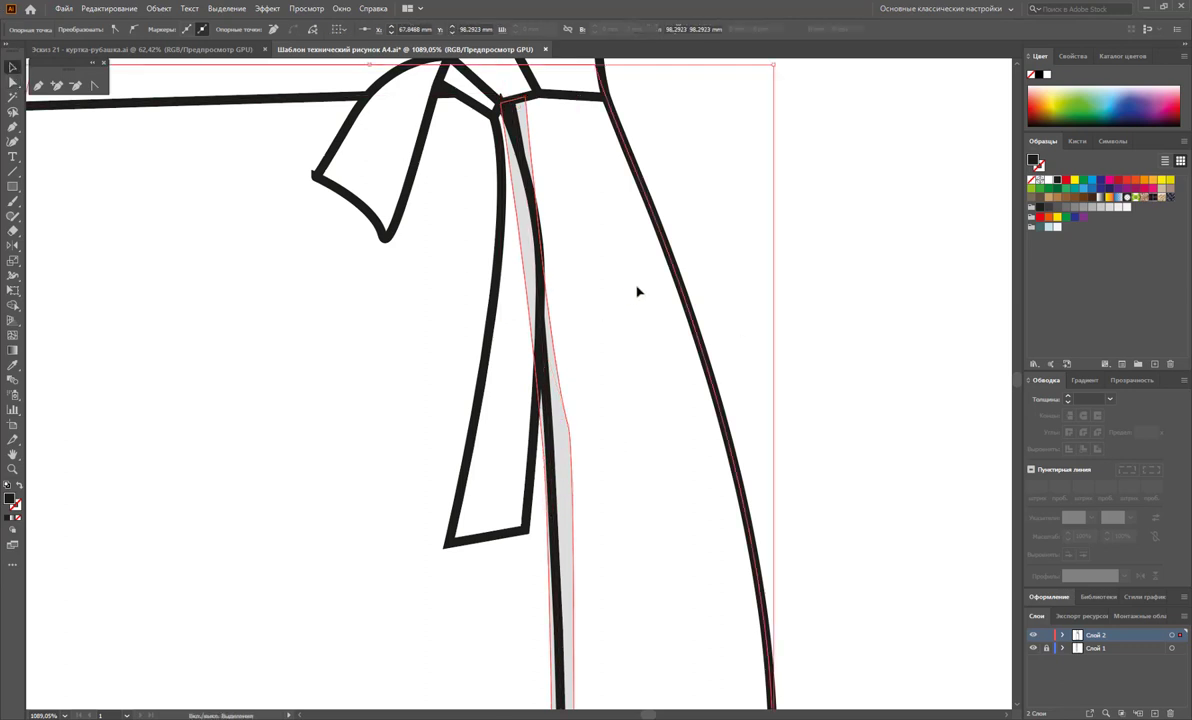
right_click(627, 298)
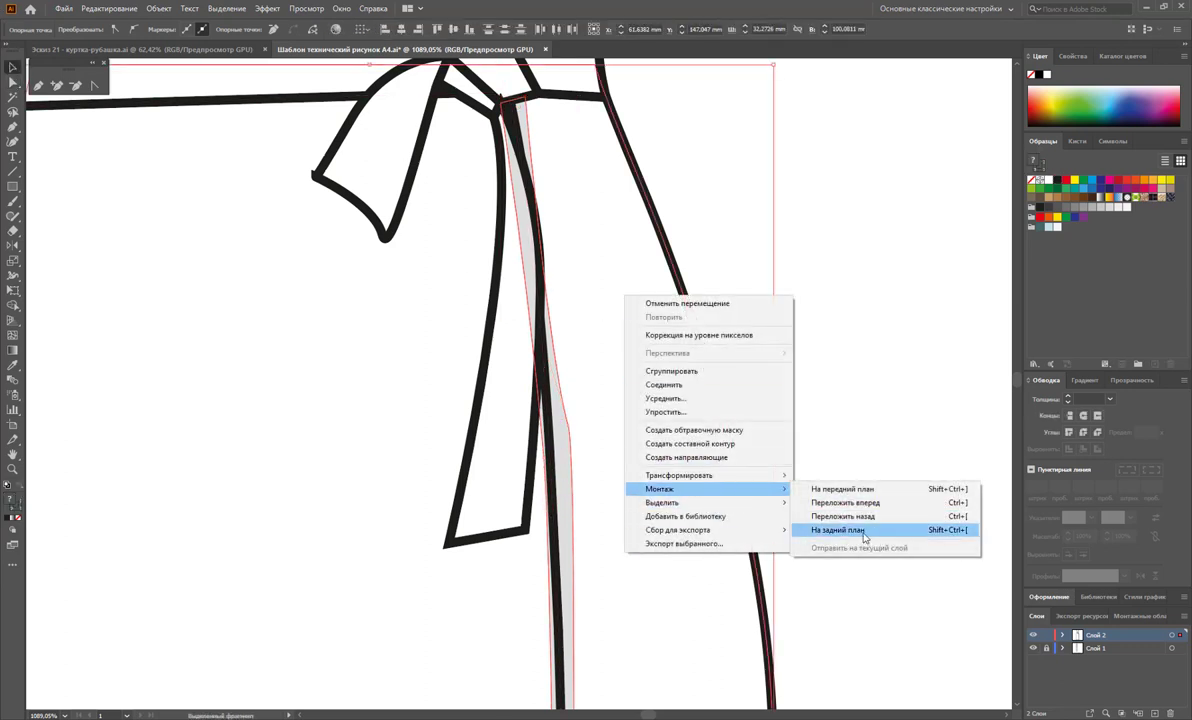
left_click(835, 531)
left_click(886, 476)
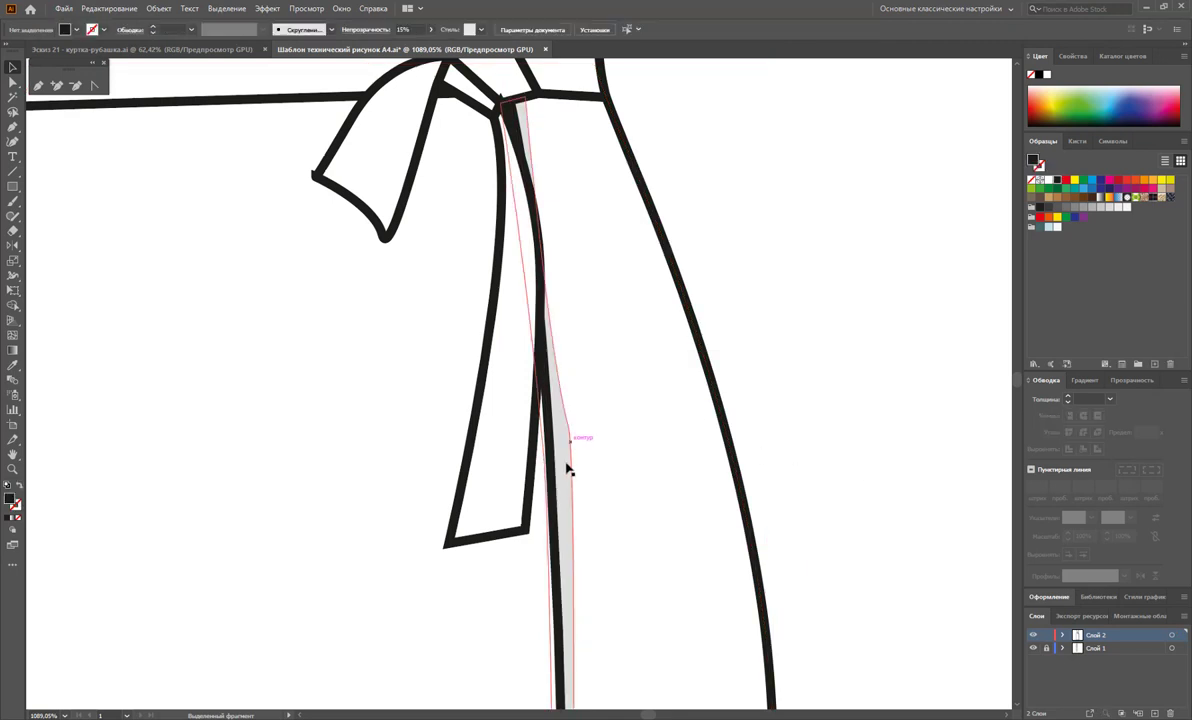
left_click(527, 517, "alt")
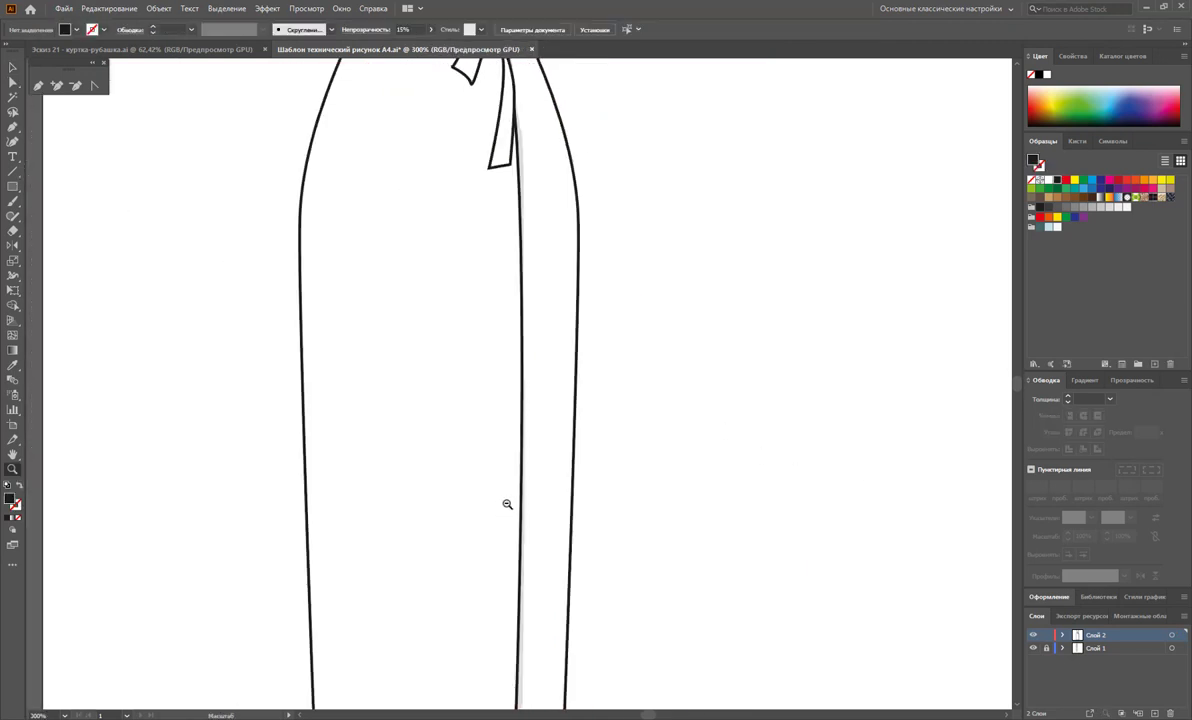
Try bending the skirt's inner wrap edge, undo it, and zoom out to the whole dress
left_click(13, 81)
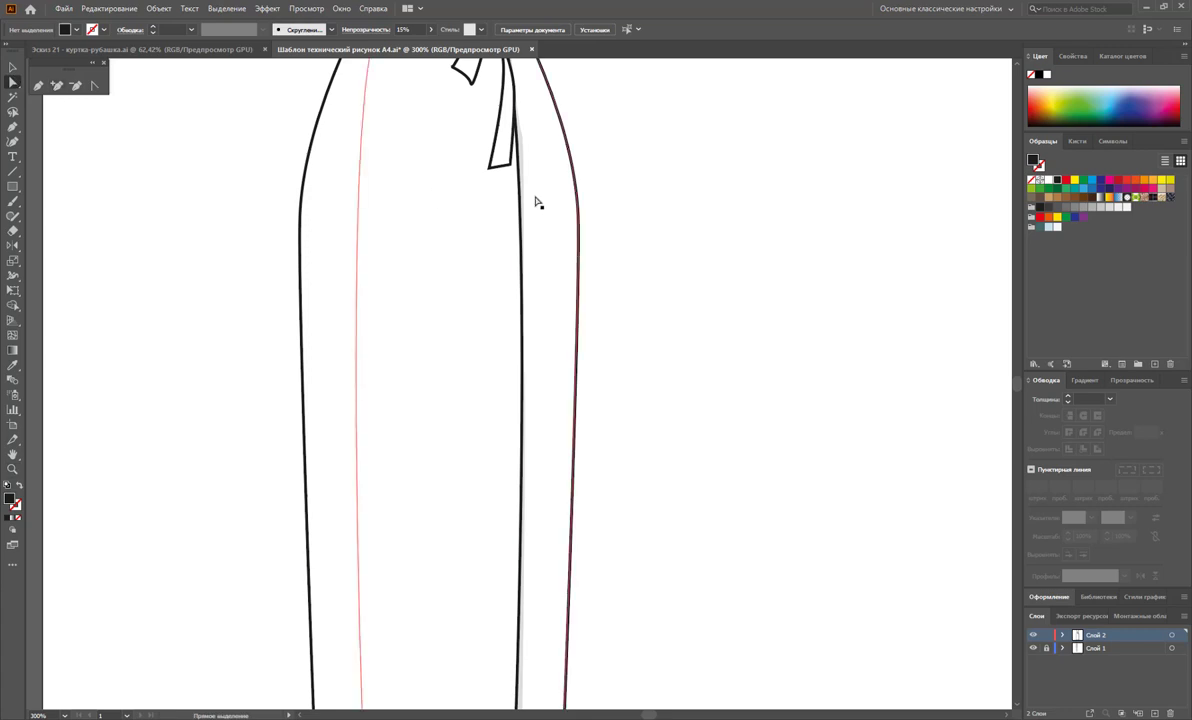
left_click(522, 183)
left_click_drag(527, 375, 527, 372)
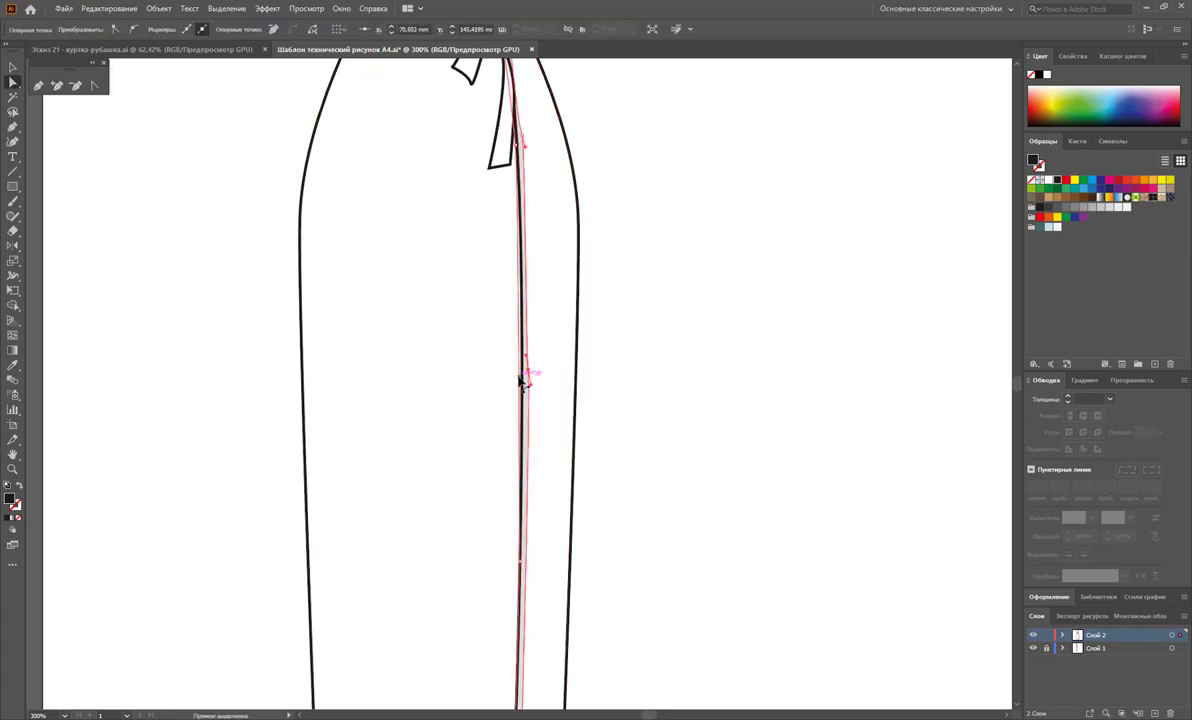
key("ctrl+z")
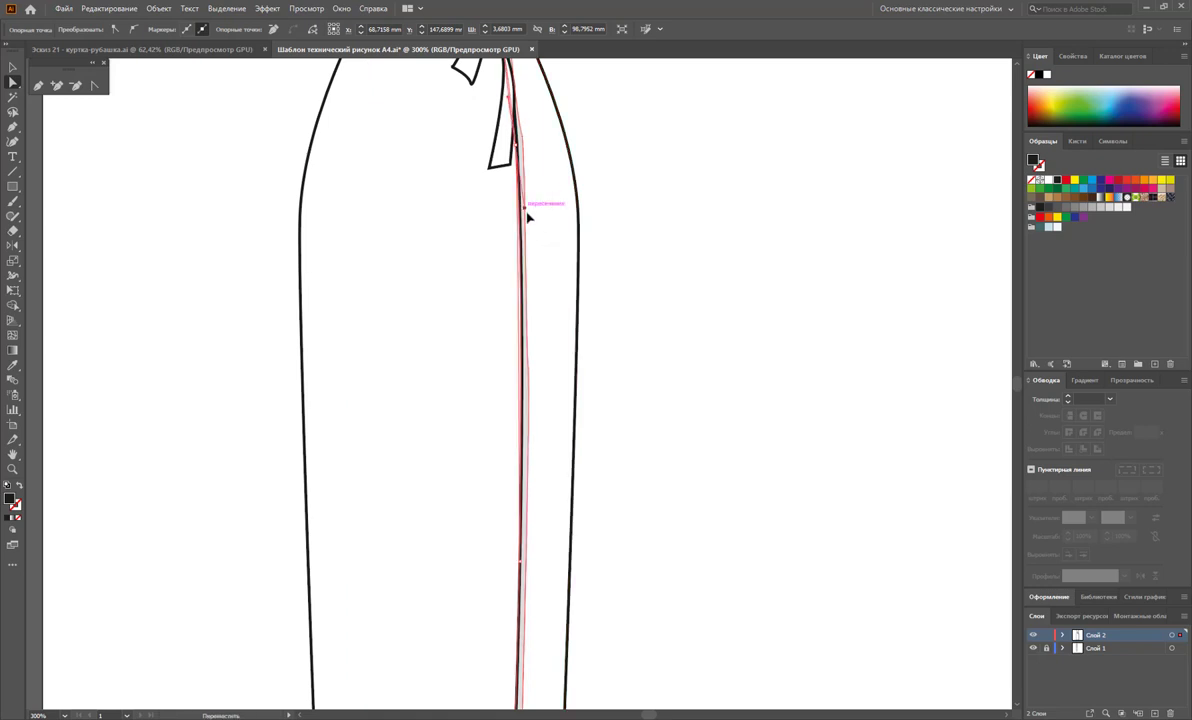
left_click(730, 307)
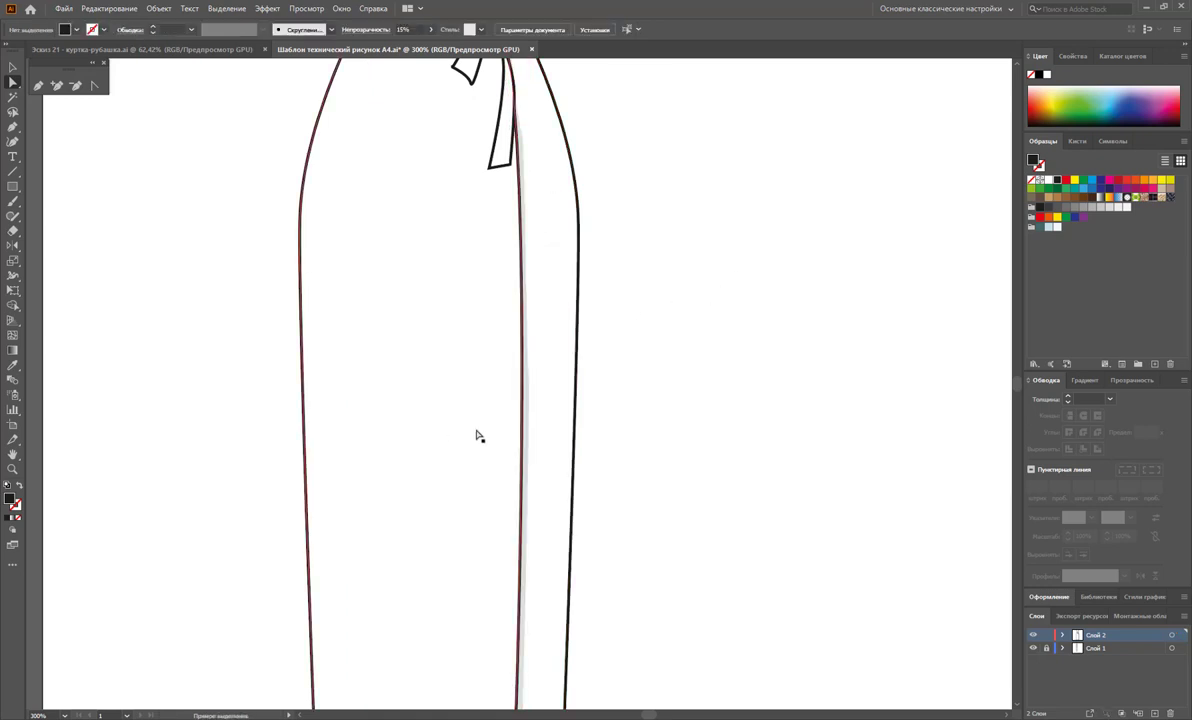
key("z")
left_click(503, 333, "alt")
Zoom in on the waist and draw a small shadow inside the belt beside the knot
left_click_drag(573, 330, 711, 397)
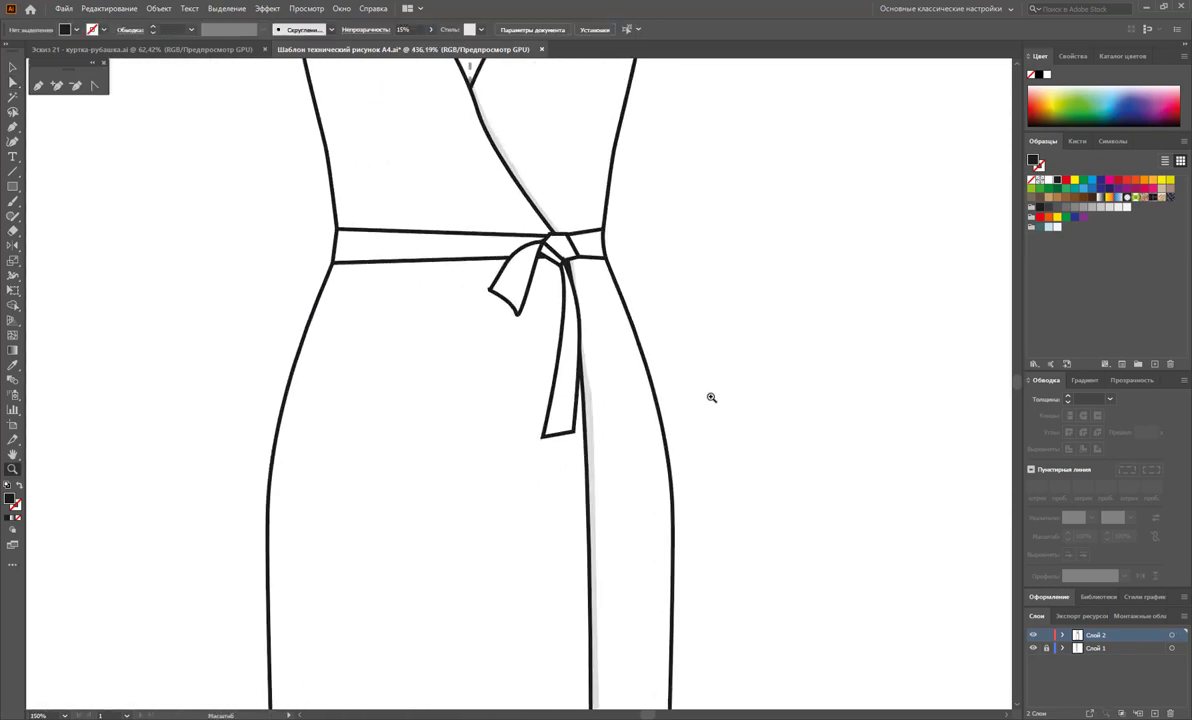
left_click(545, 289)
left_click(447, 362)
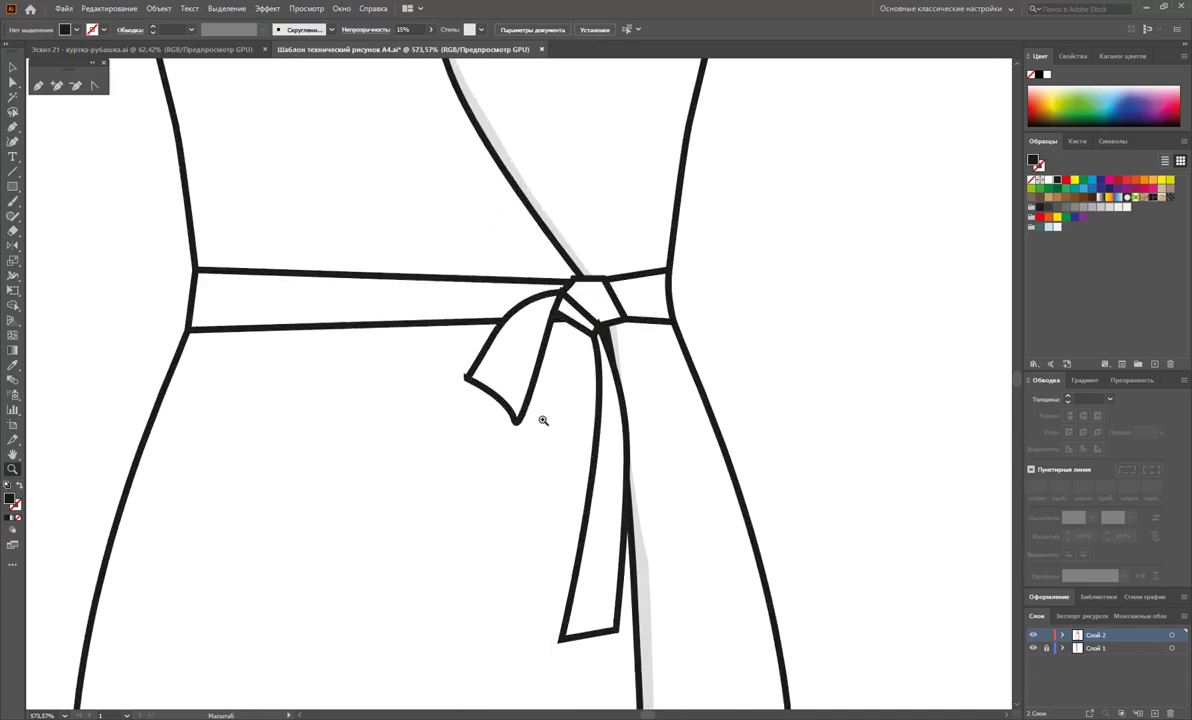
left_click(646, 282)
left_click(645, 303)
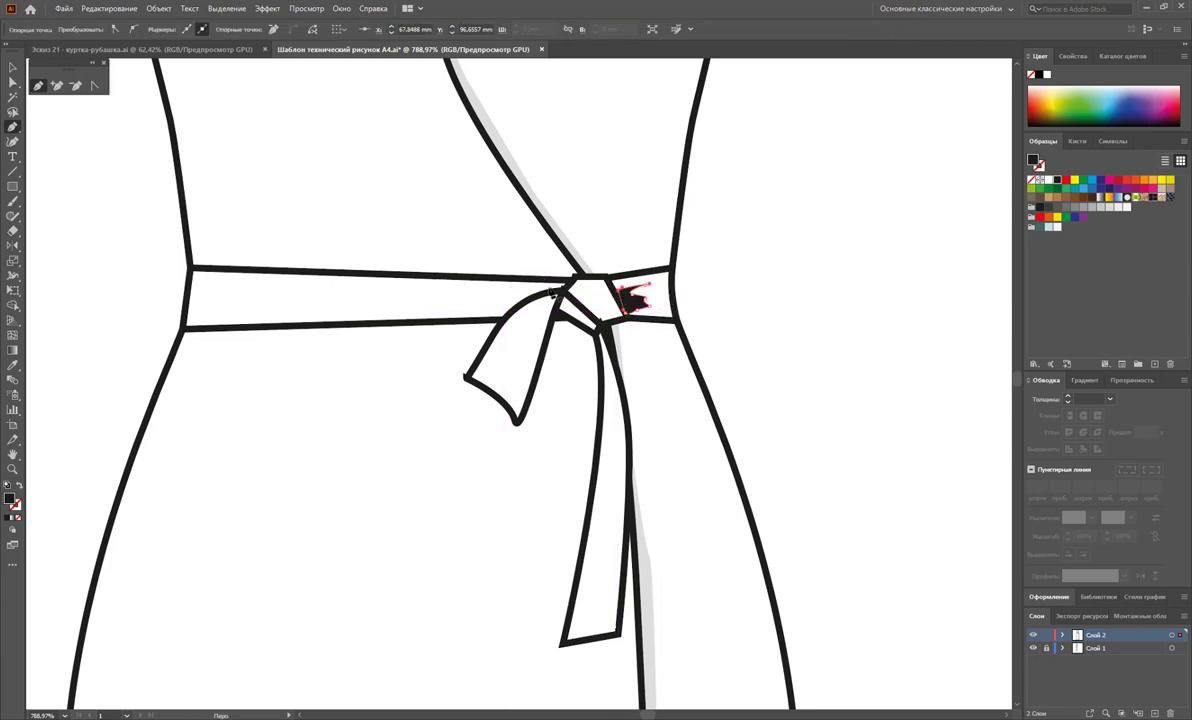
Draw shadow shapes along the belt left of the knot, down the hanging tie, and inside the loop
left_click(565, 287)
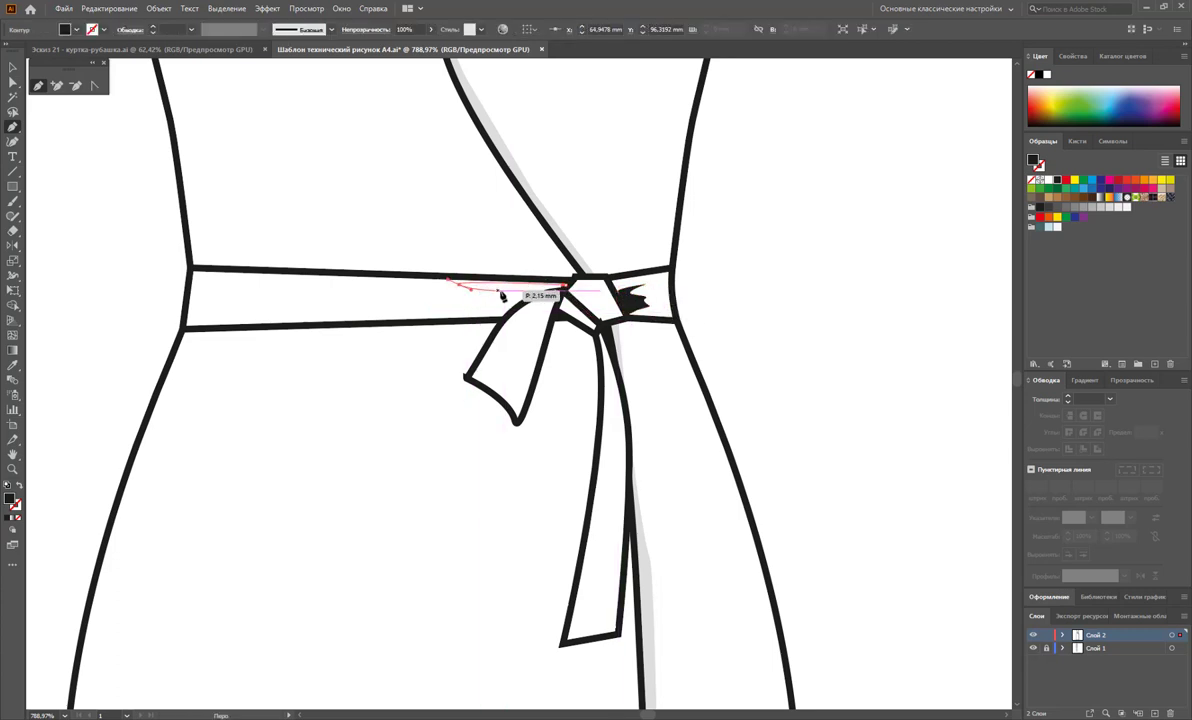
left_click(460, 284)
left_click(500, 299)
left_click(568, 286)
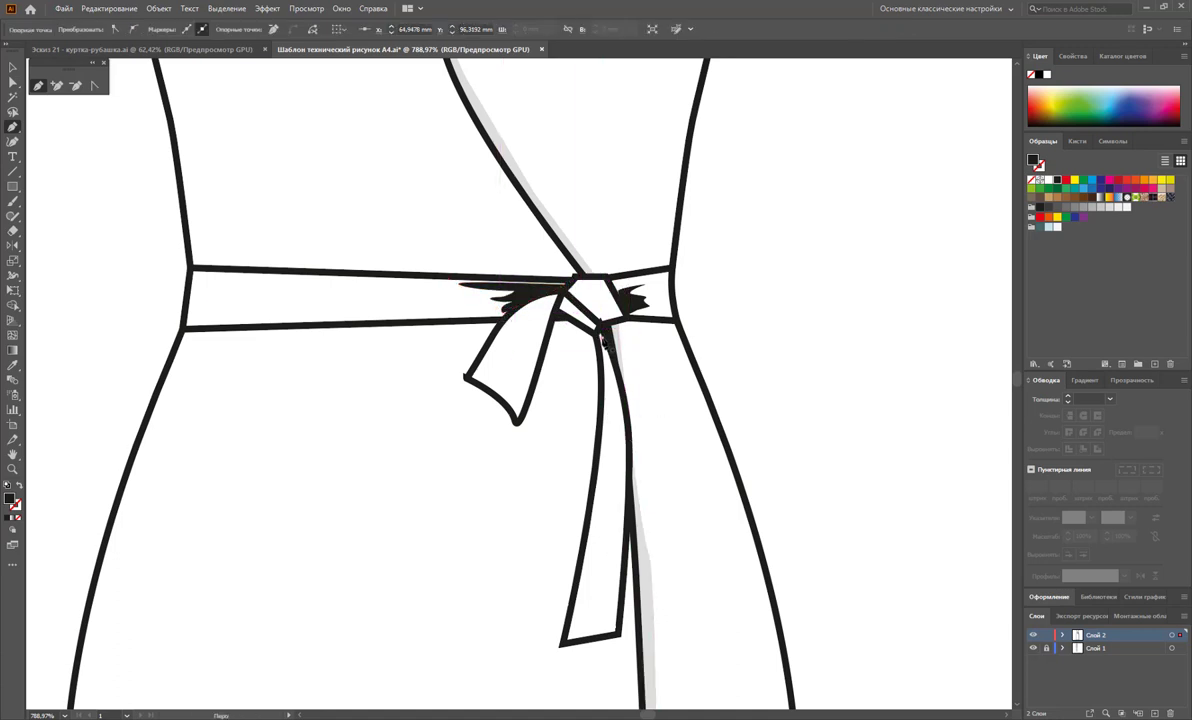
left_click(601, 335)
left_click(625, 460)
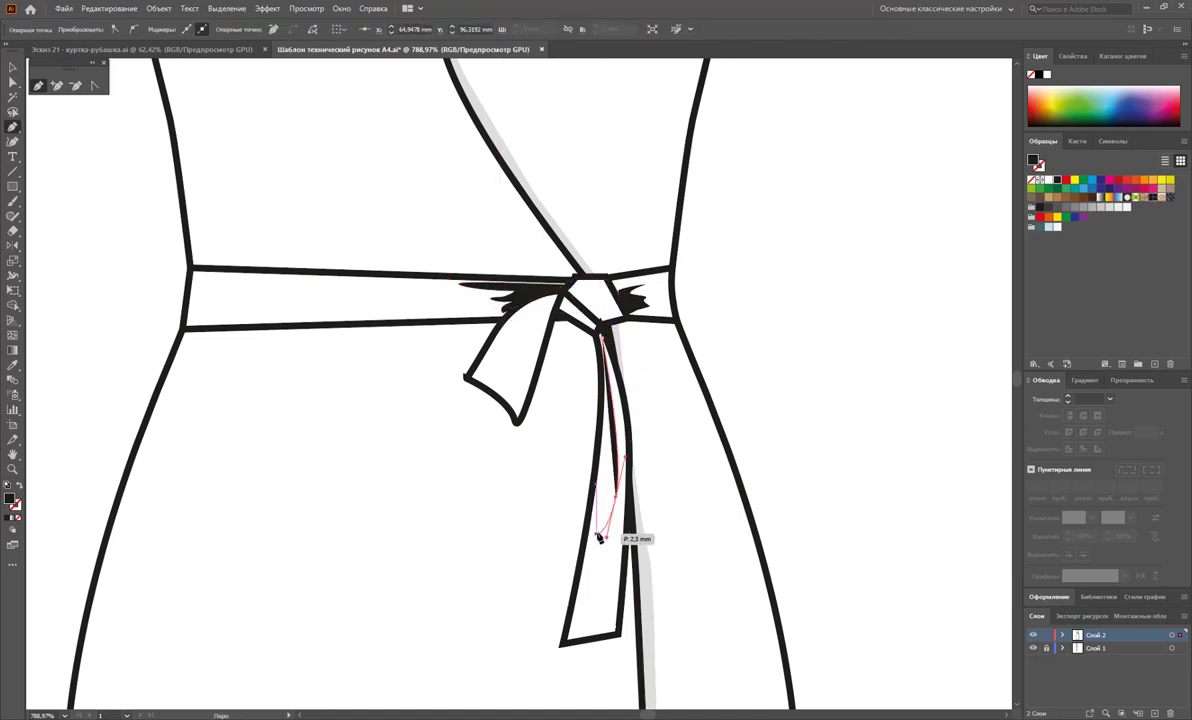
left_click(605, 535)
left_click(602, 337)
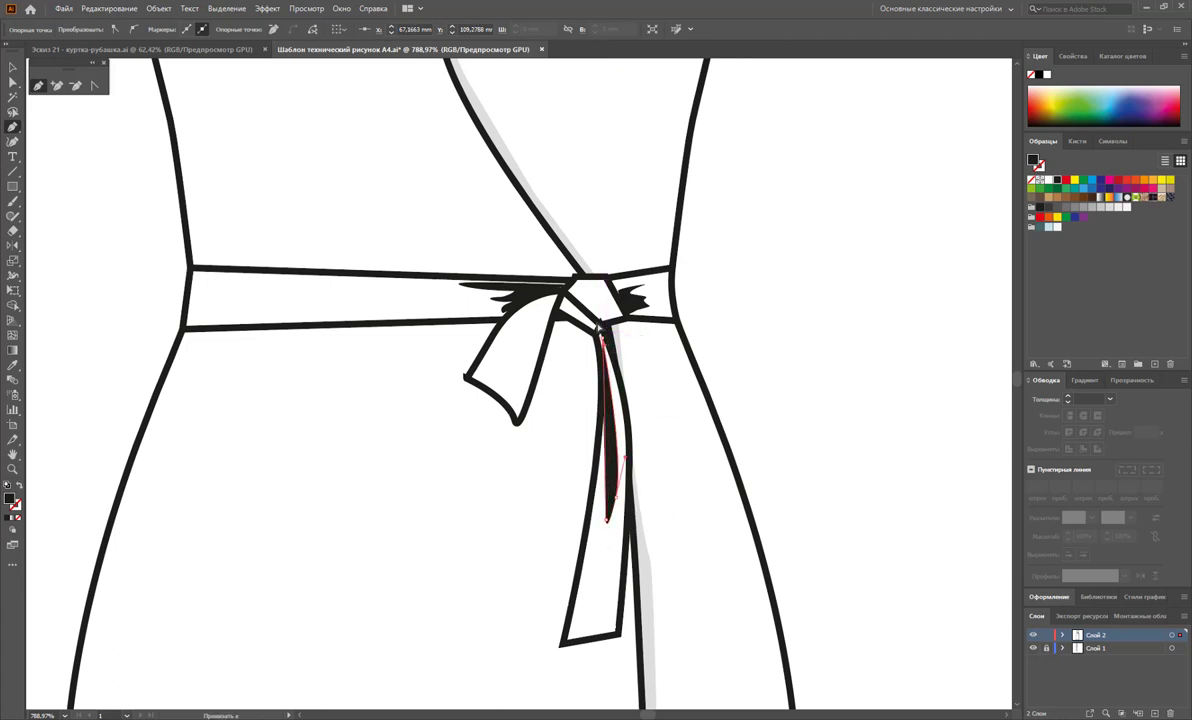
left_click(560, 298)
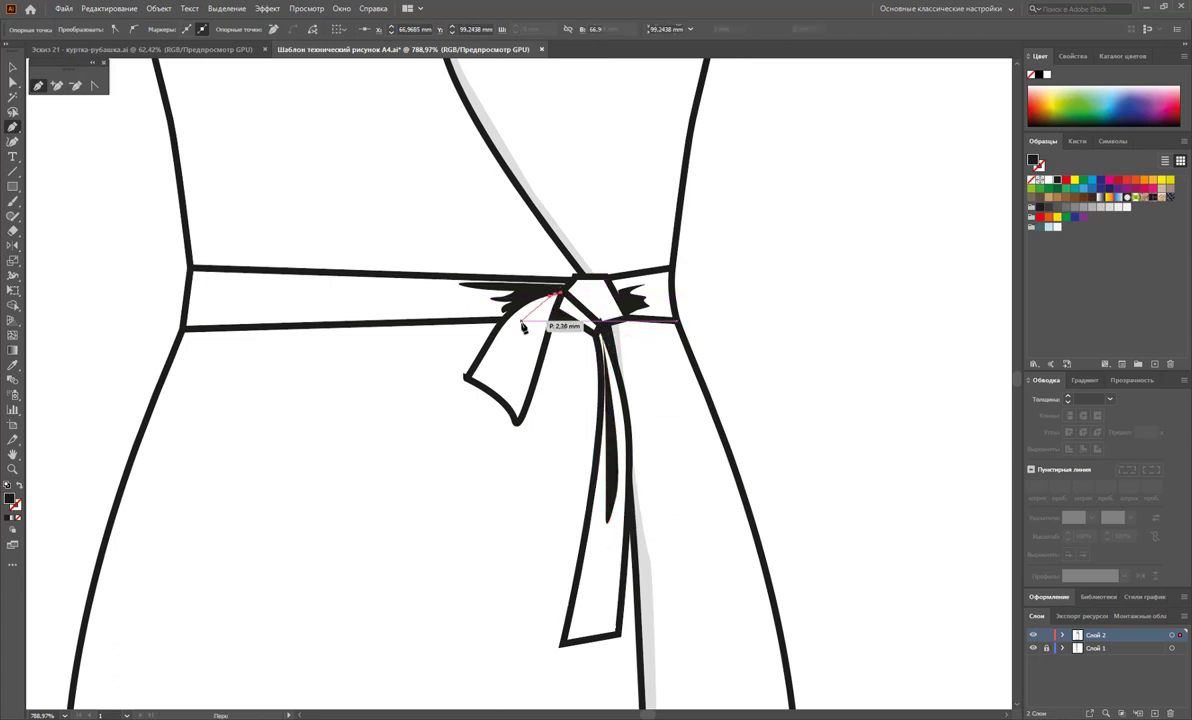
left_click(521, 353)
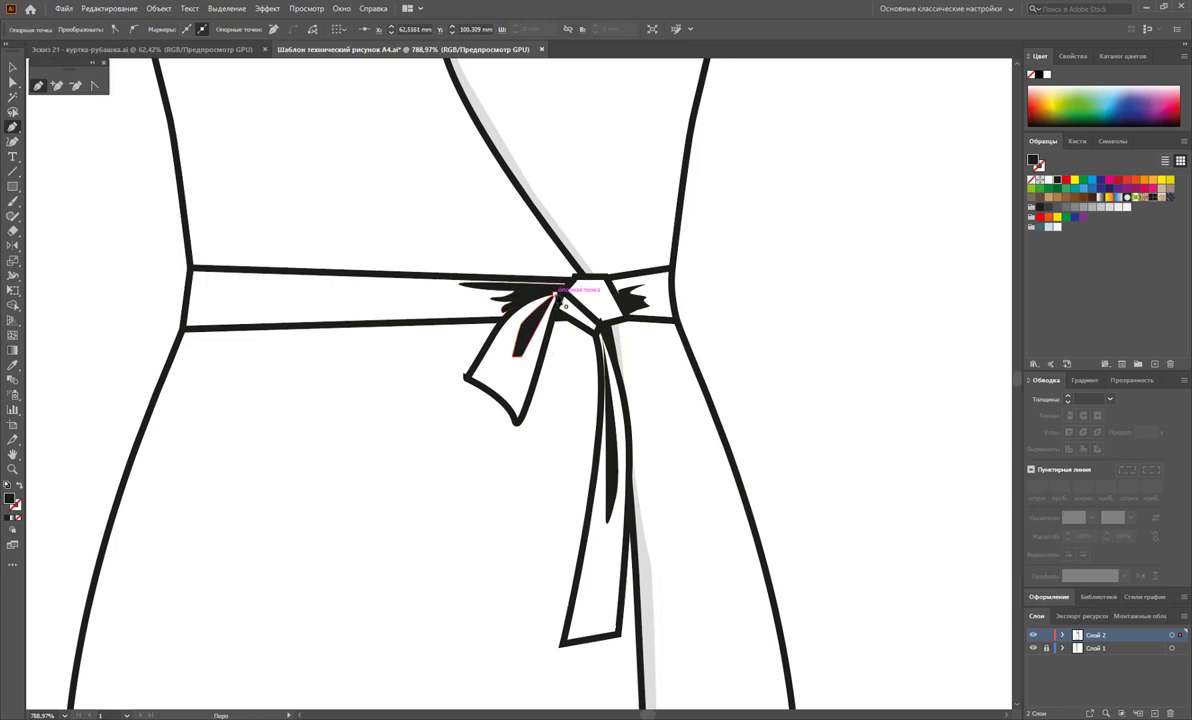
Select all the knot shadow shapes and give them the faint light grey 15% shadow look
left_click(12, 68)
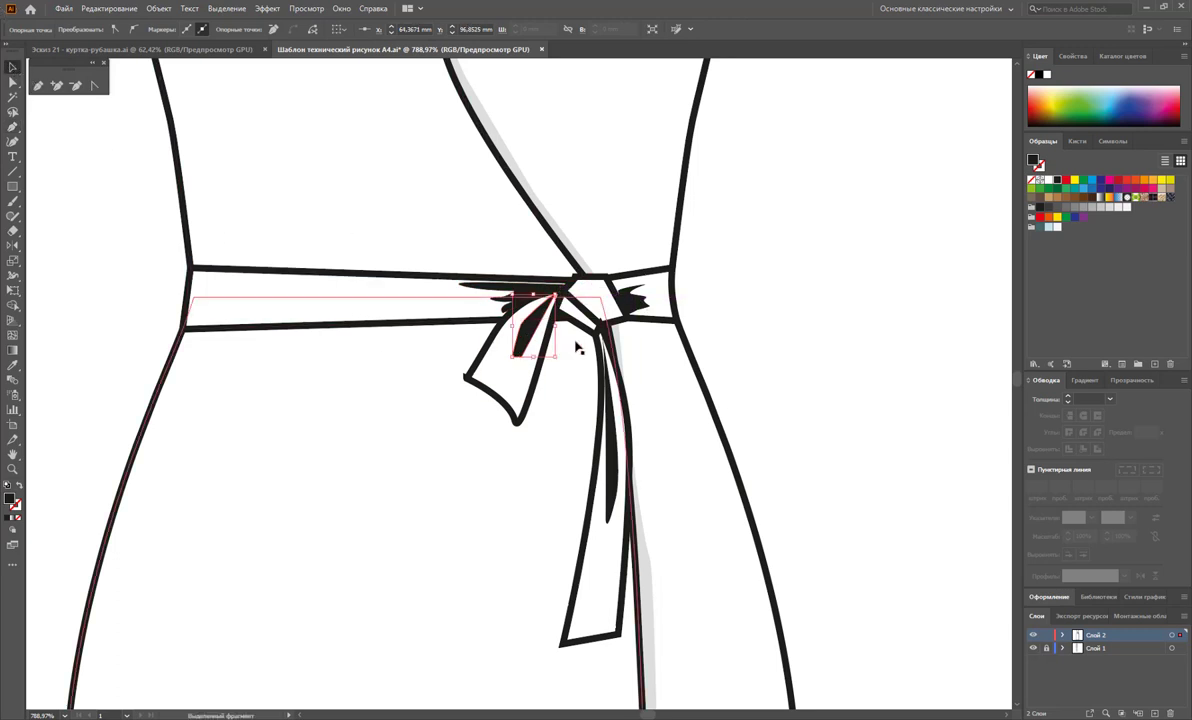
left_click(531, 304)
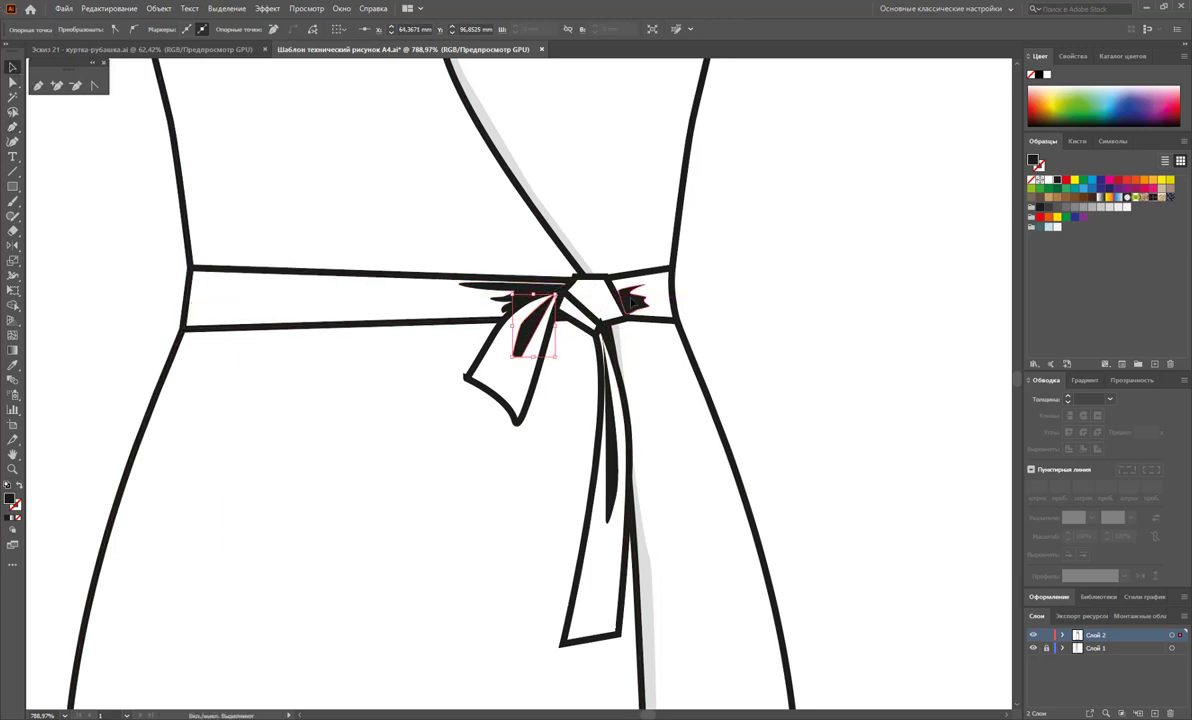
left_click(632, 302, "shift")
left_click(607, 420, "shift")
left_click(497, 290, "shift")
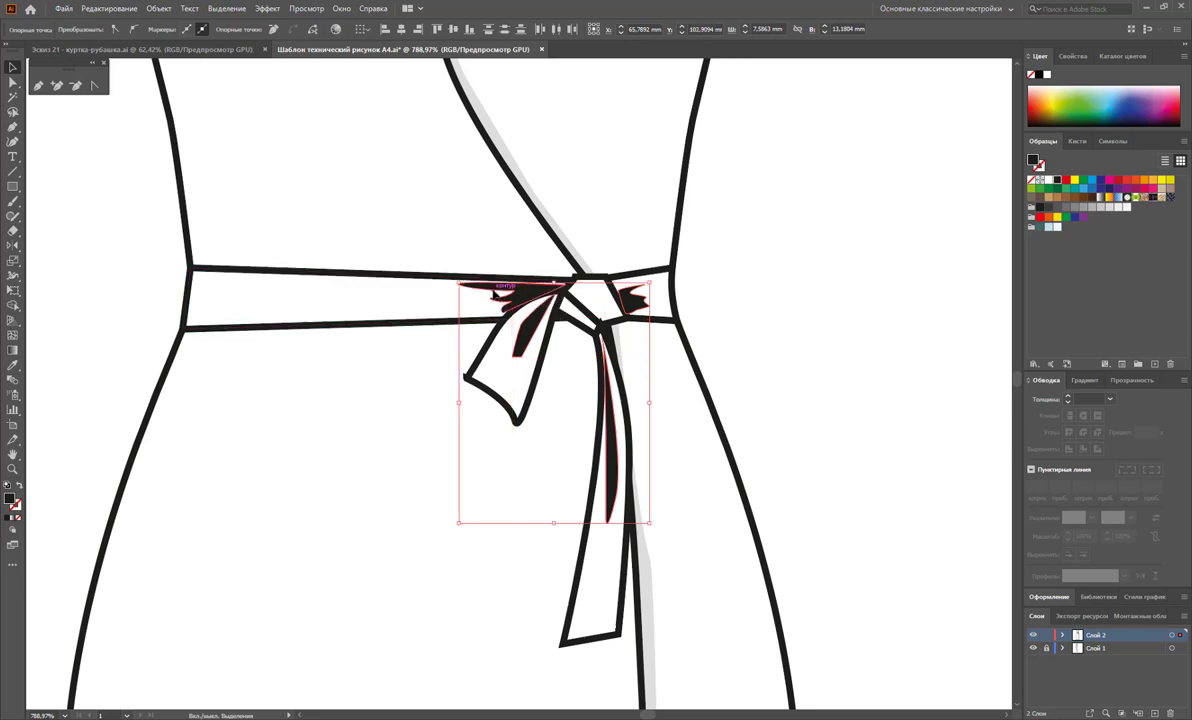
left_click(13, 368)
left_click(646, 551)
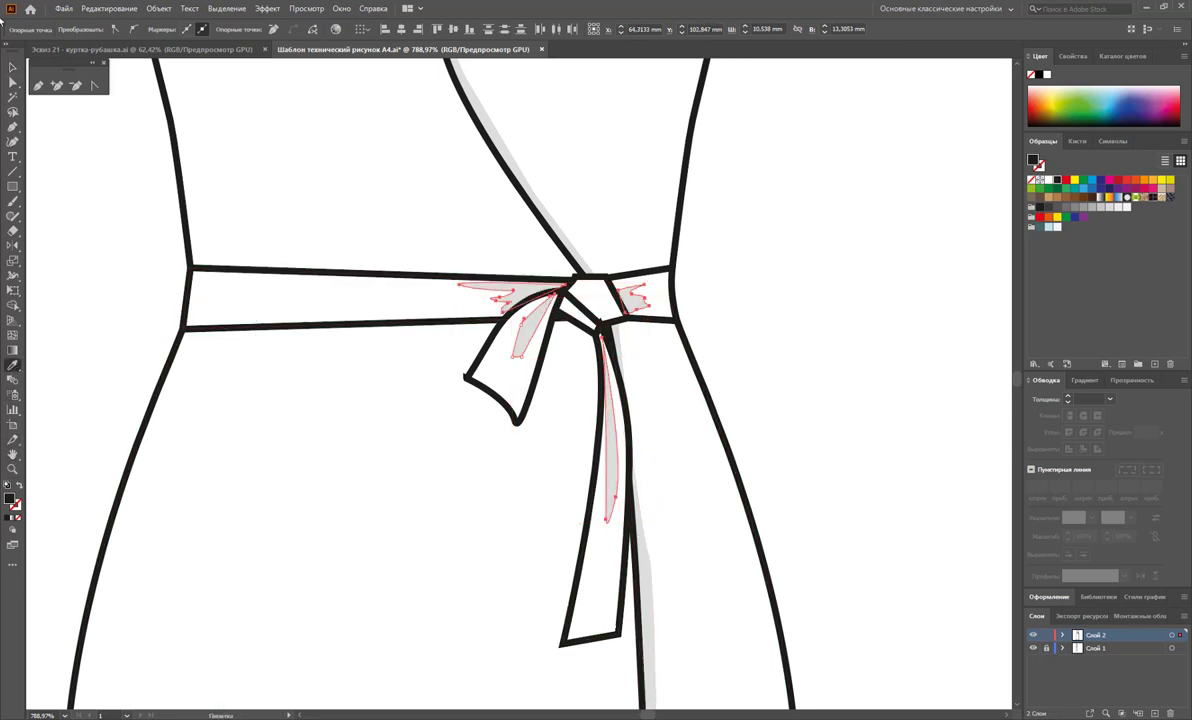
Deselect the knot shadows and scroll the view up
left_click(13, 68)
left_click(835, 282)
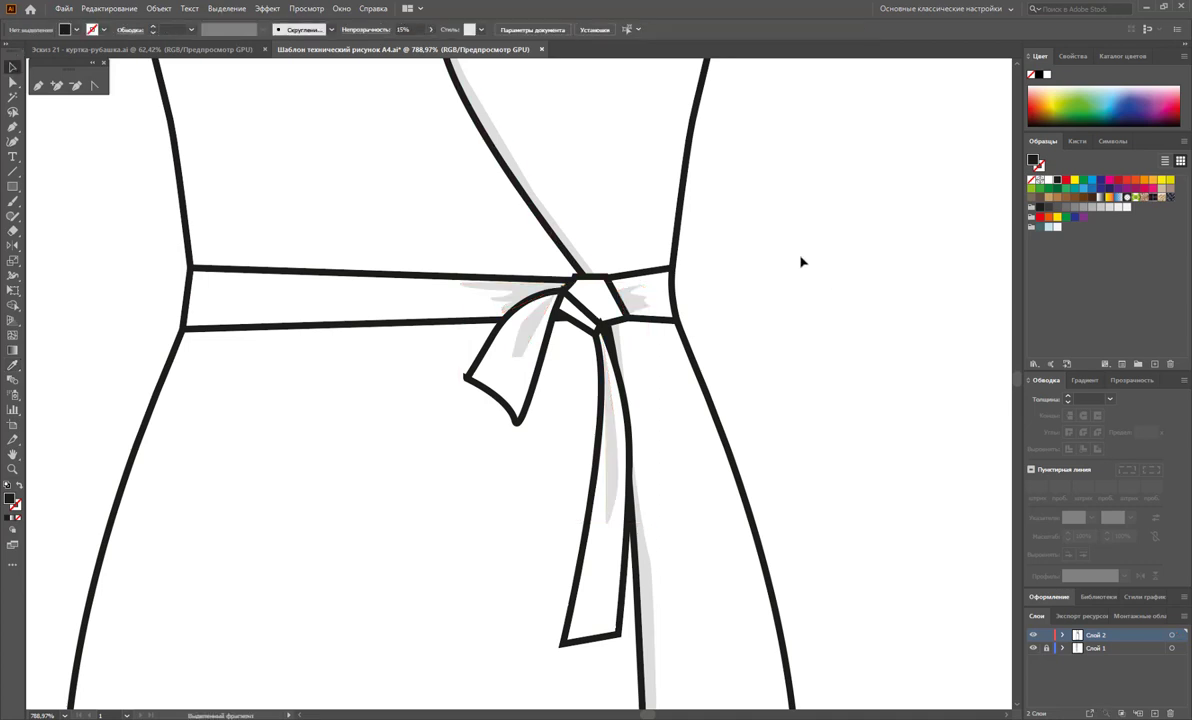
scroll(690, 290, "up", 1)
scroll(604, 258, "up", 3)
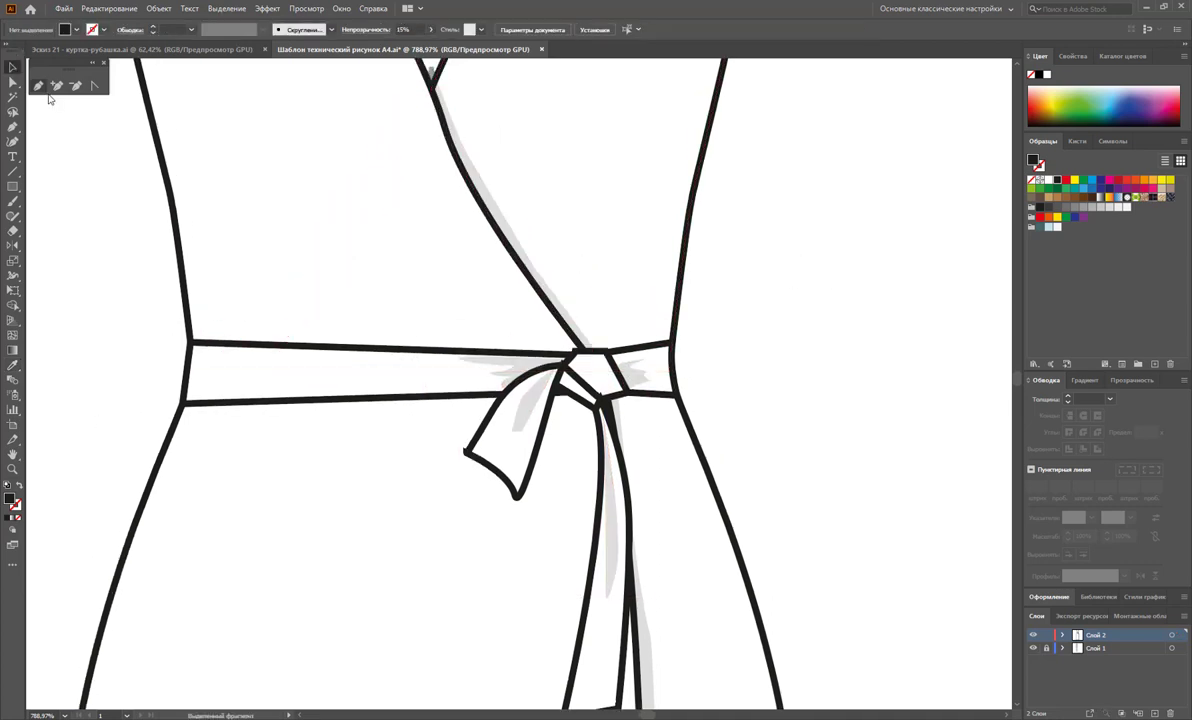
Draw a wavy, peaked shadow shape along the top of the belt to the knot
left_click(193, 340)
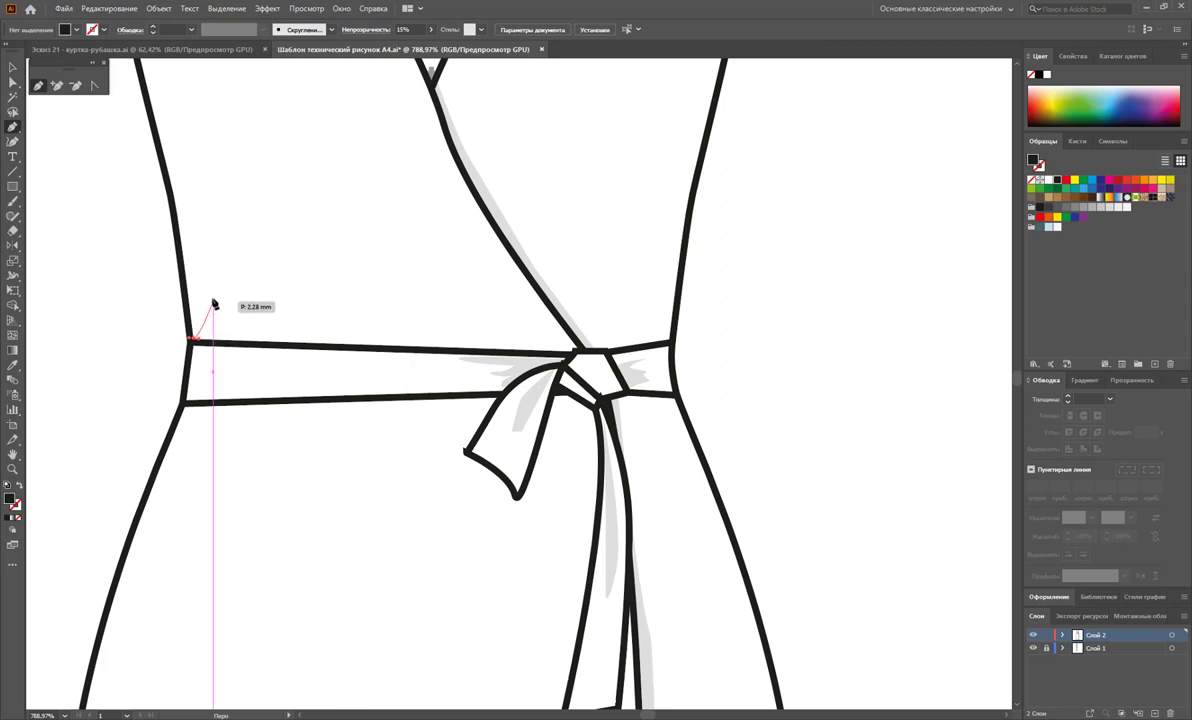
left_click(212, 298)
left_click(235, 320)
left_click_drag(270, 328, 270, 235)
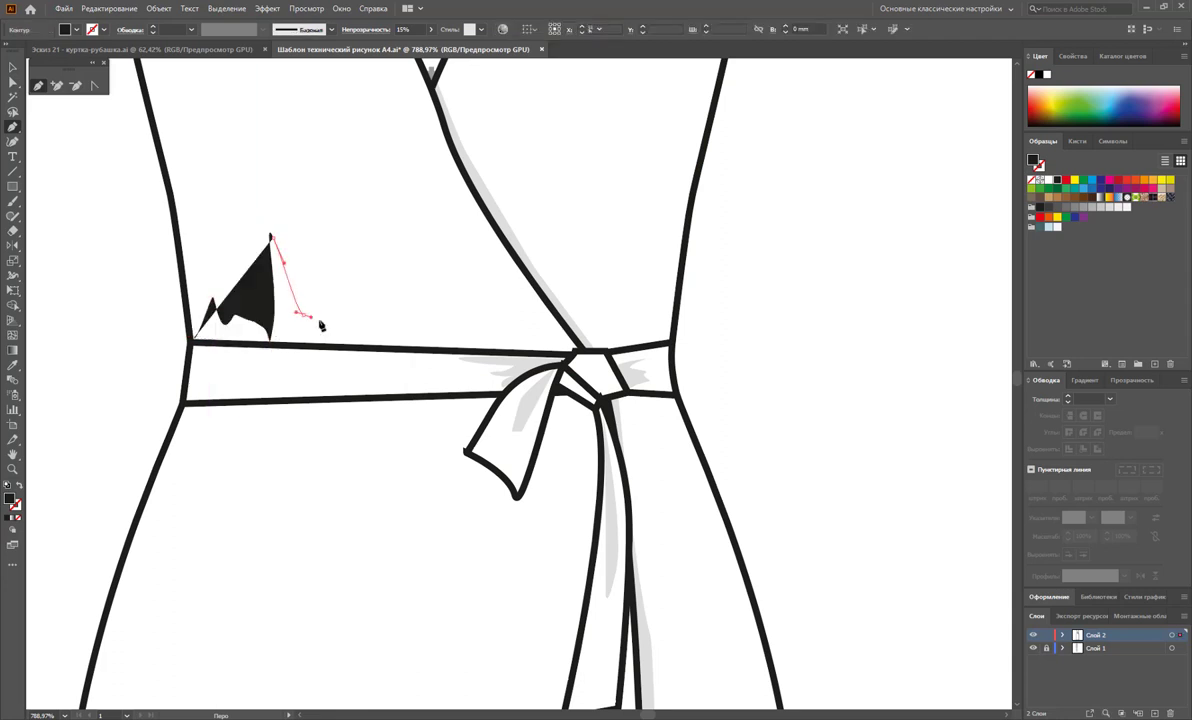
left_click(300, 328)
left_click(350, 305)
left_click(375, 330)
left_click(440, 330)
left_click(575, 352)
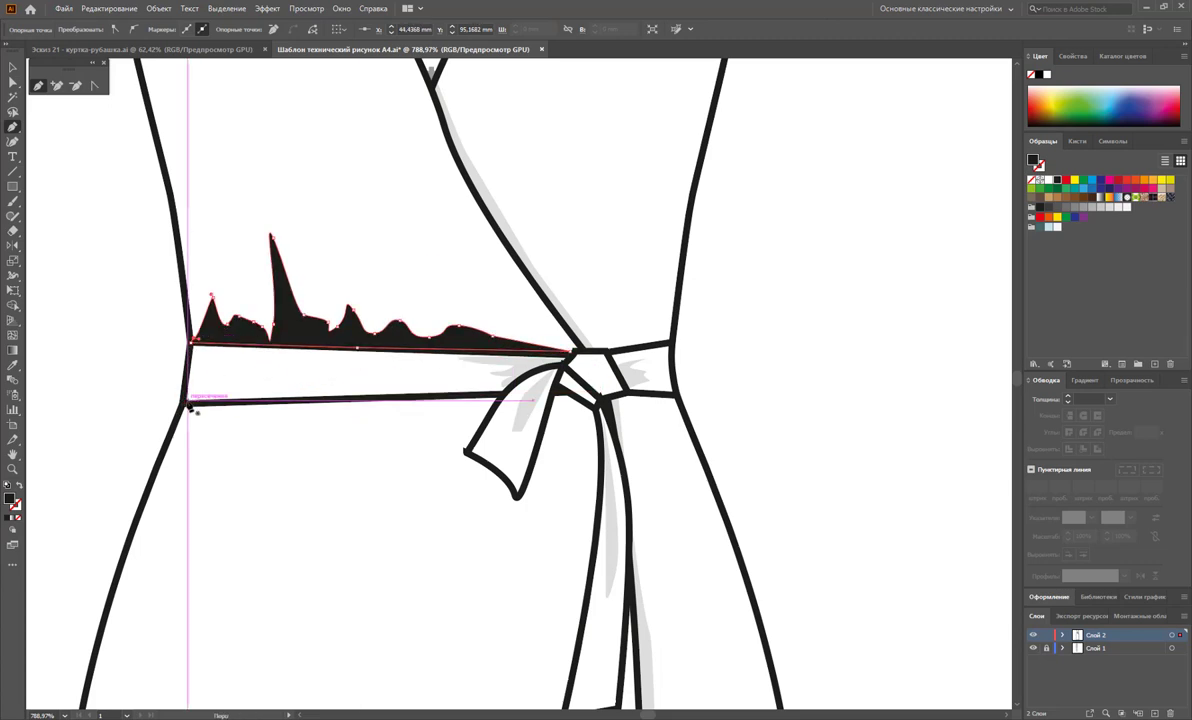
Draw a jagged, spiky shadow shape along the belt's lower edge toward the knot
left_click(183, 402)
left_click(198, 412)
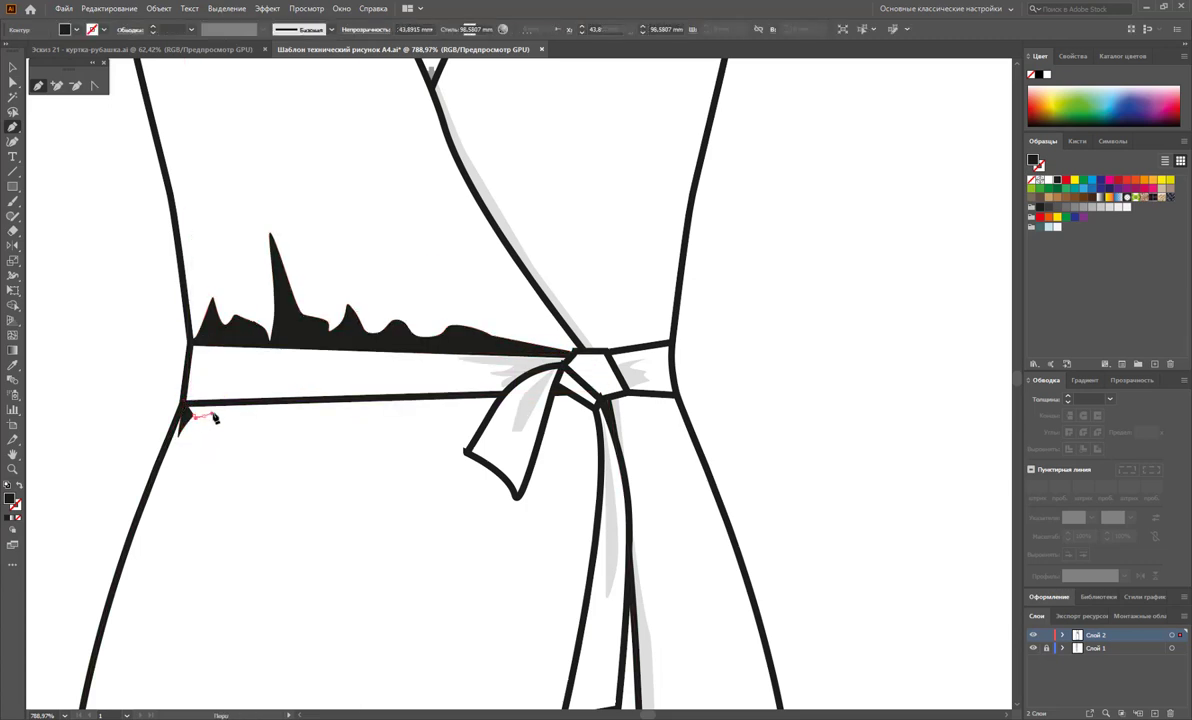
left_click(230, 410)
left_click(243, 404)
left_click(248, 465)
left_click(268, 412)
left_click(310, 408)
left_click(352, 416)
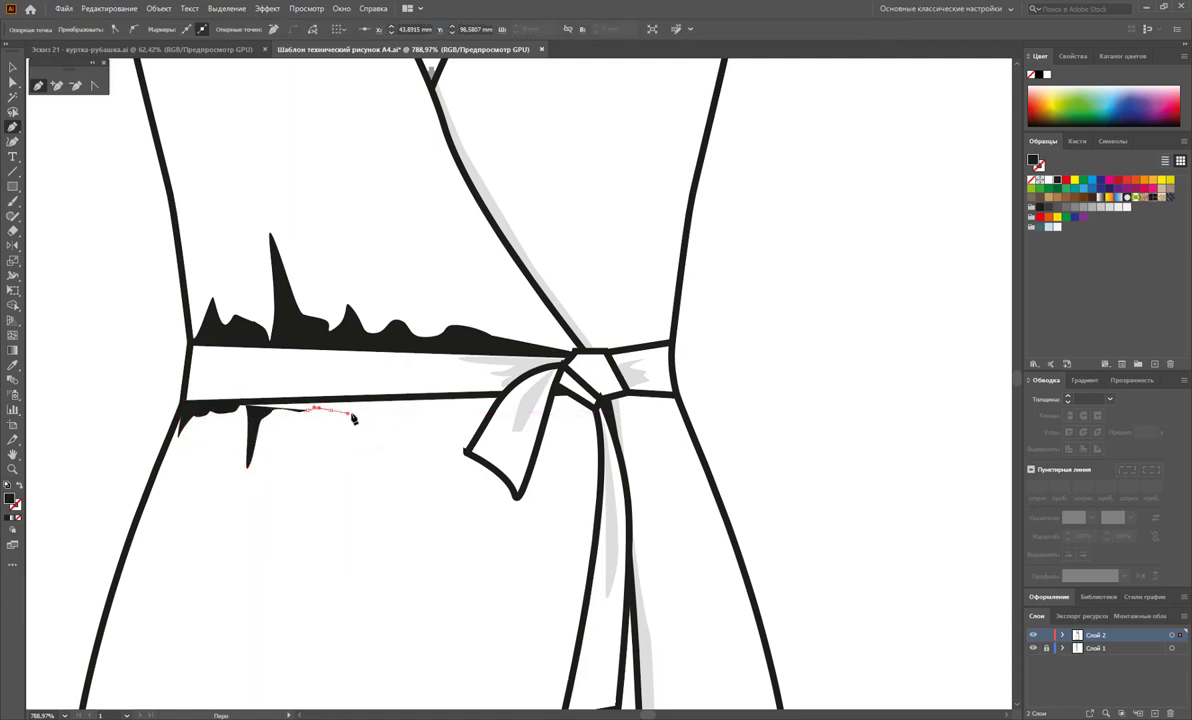
left_click(445, 398)
left_click(437, 443)
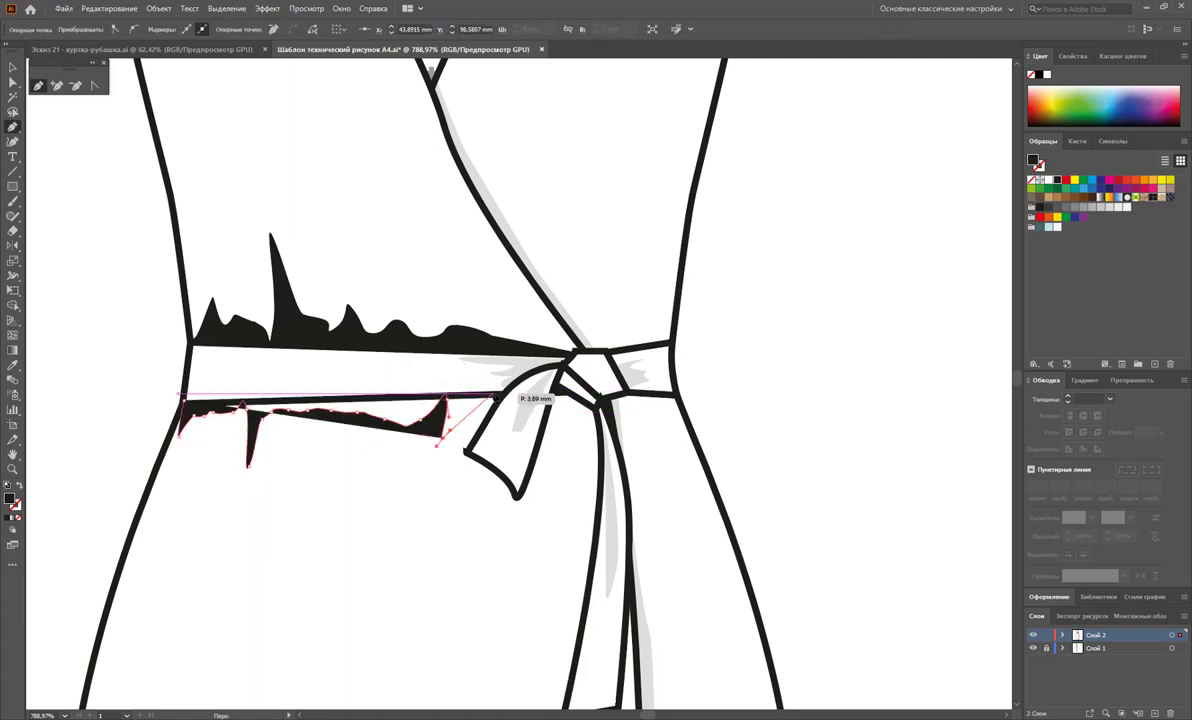
left_click(502, 399)
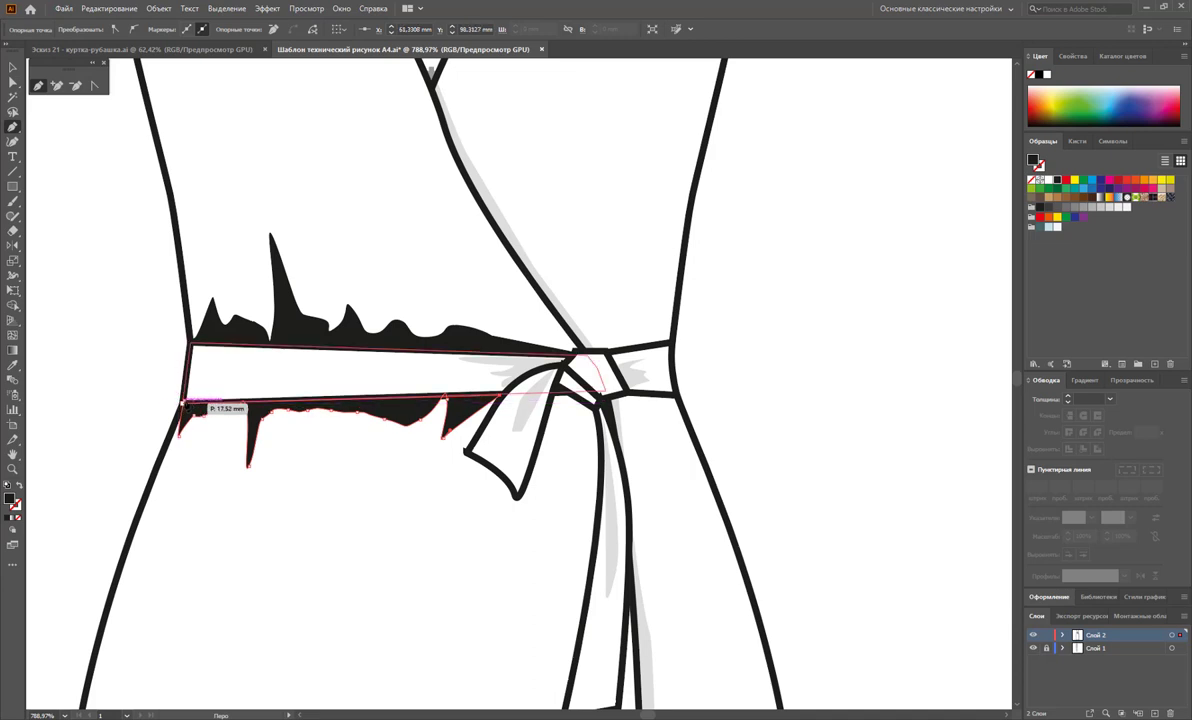
key("Escape")
Draw a spiky shadow around the knot and a small thin shadow at the belt's right edge
left_click(608, 322)
left_click(634, 318)
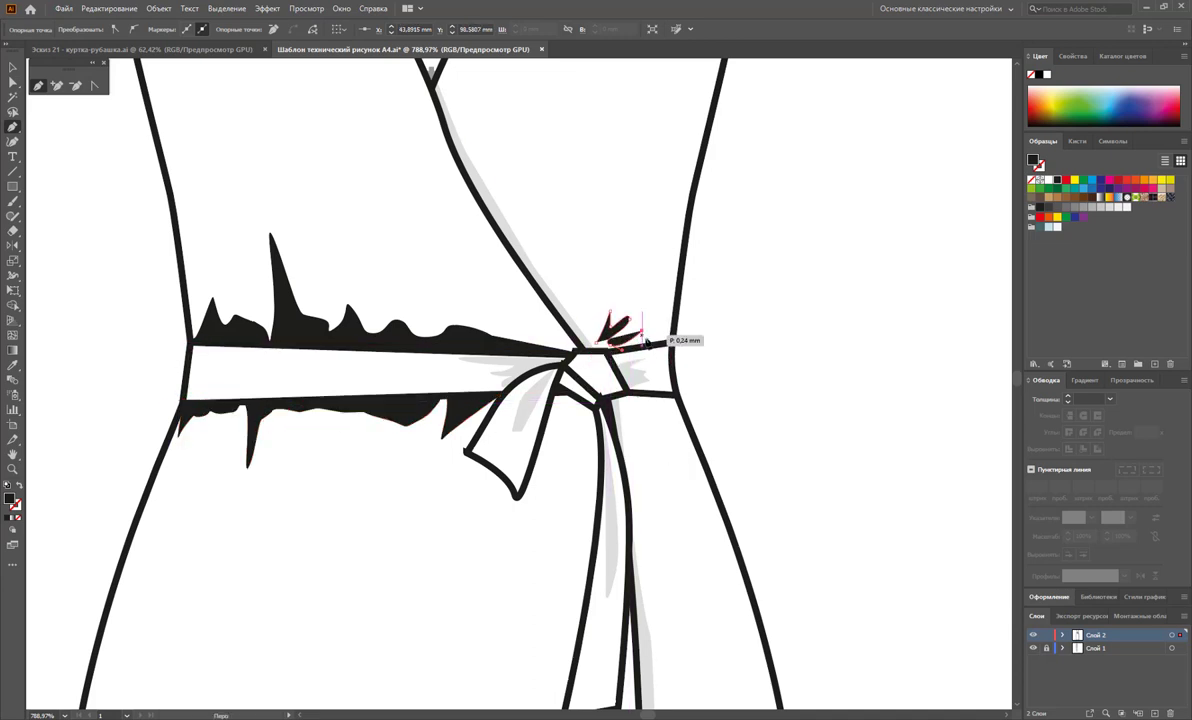
left_click(667, 341)
left_click(676, 397)
left_click(606, 400)
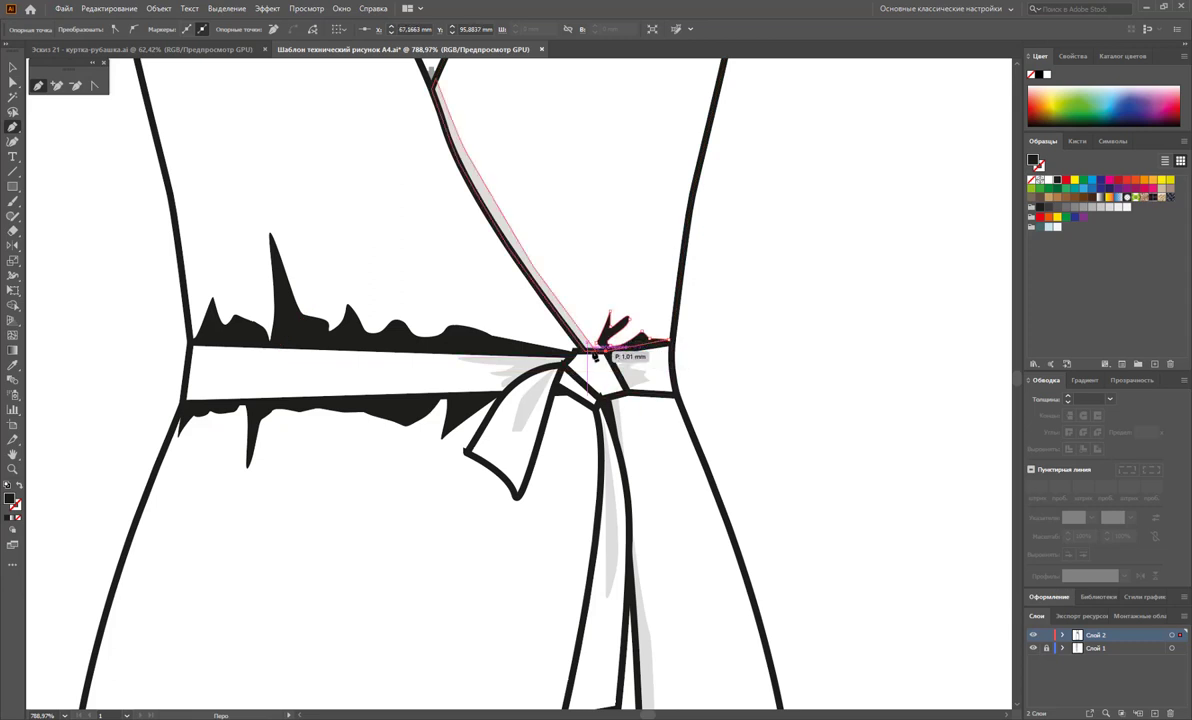
left_click(599, 350)
key("ctrl+shift+a")
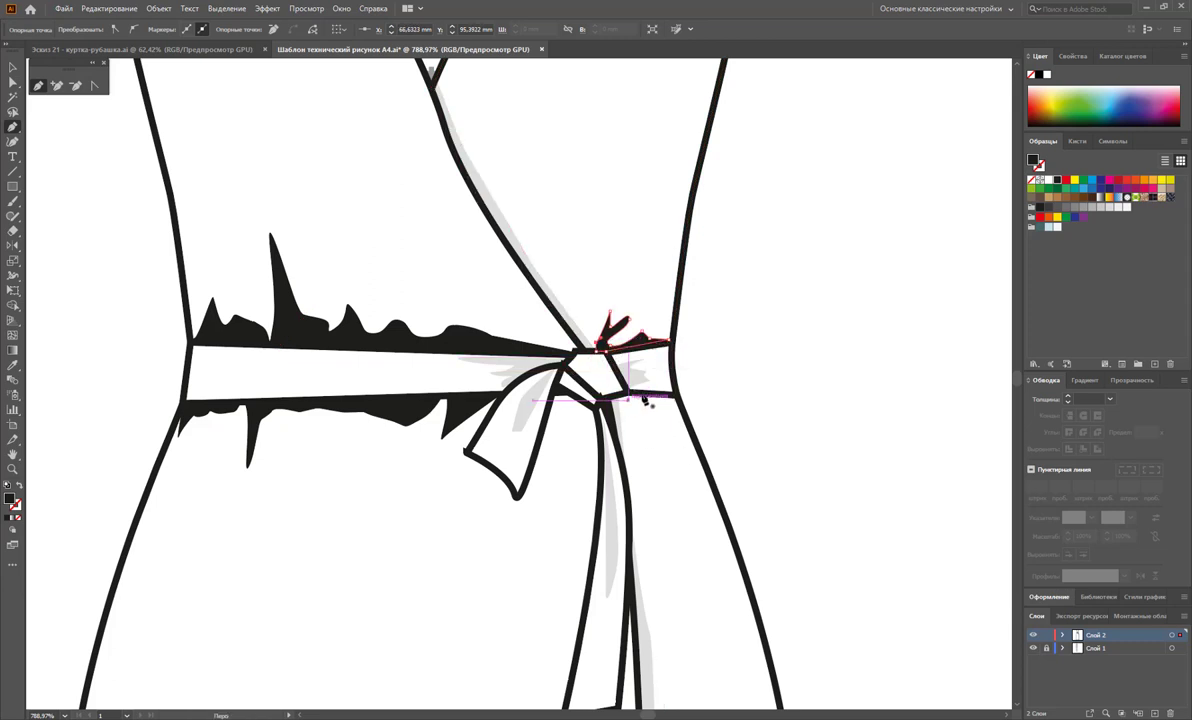
left_click(676, 397)
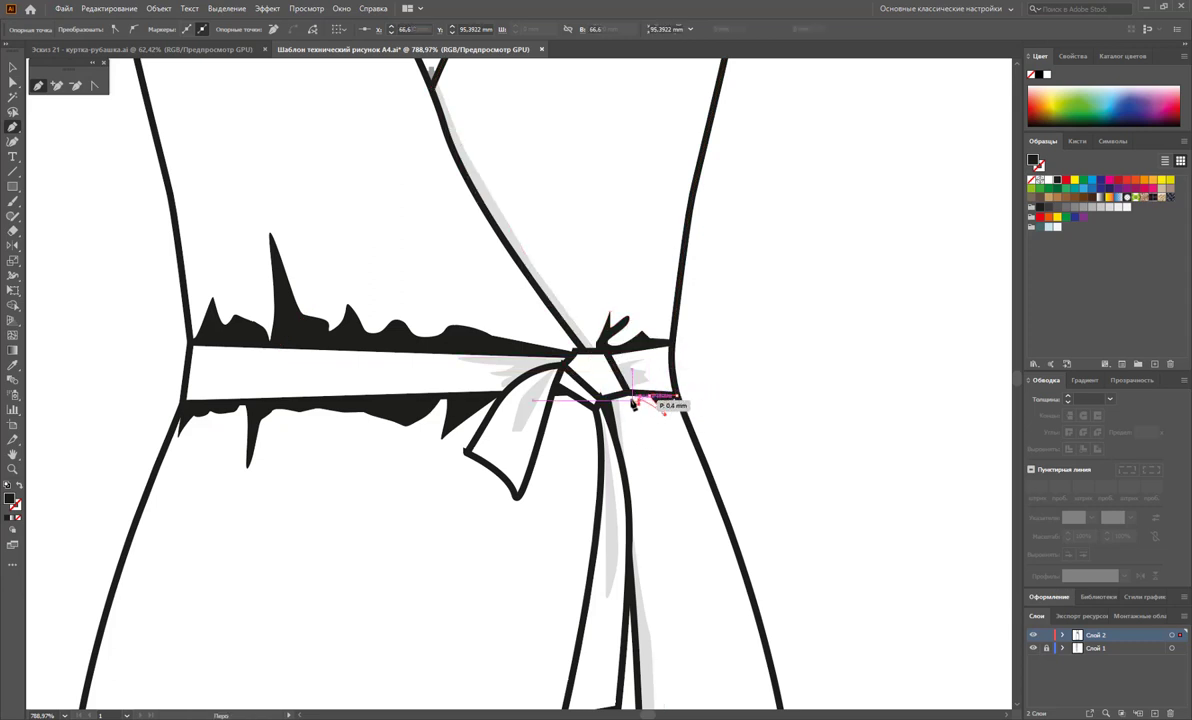
left_click(603, 398)
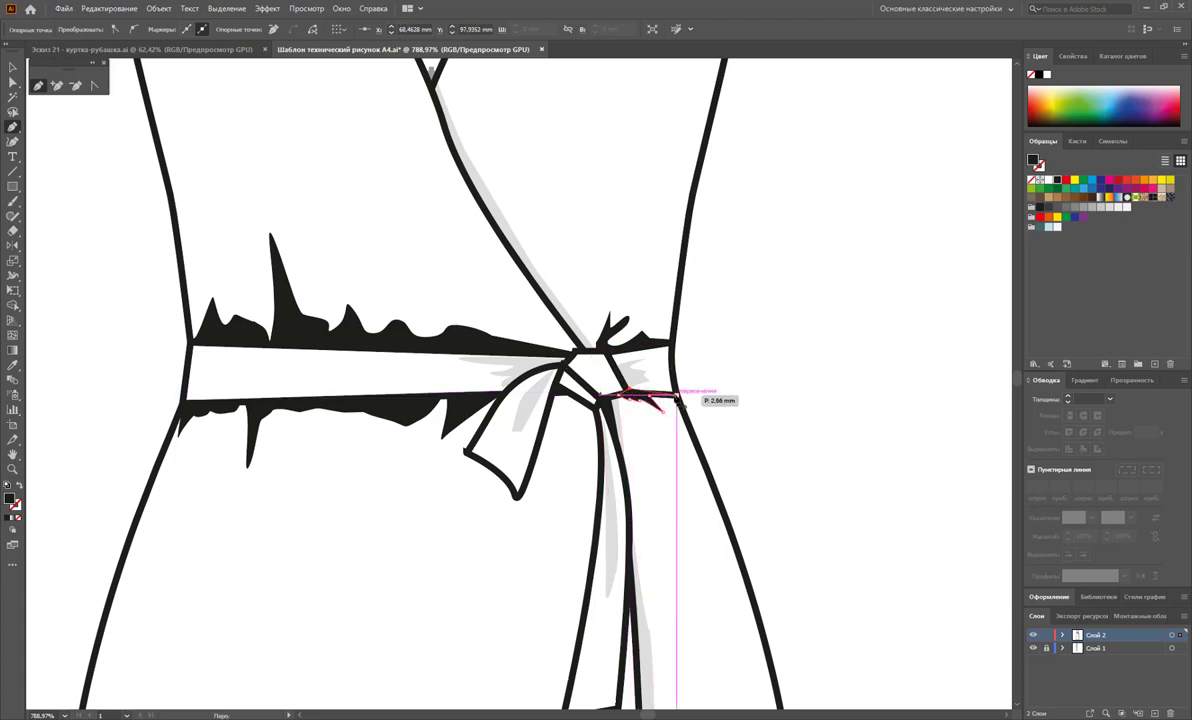
left_click(677, 397)
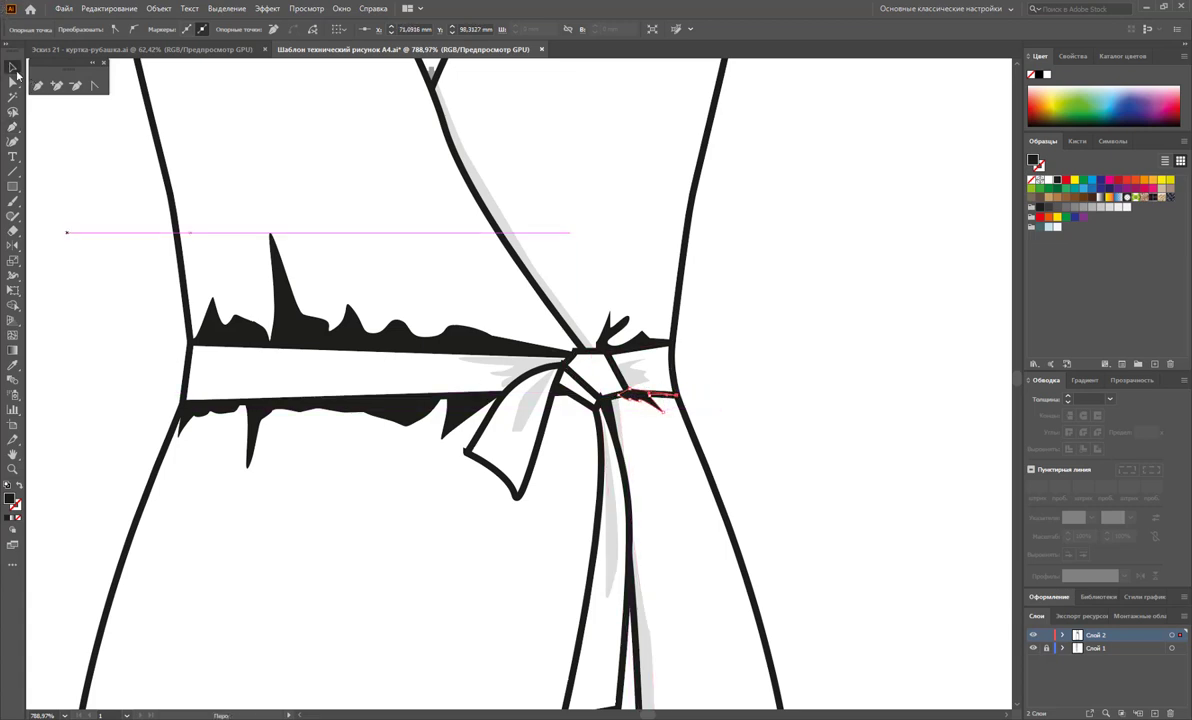
Select all the belt and knot shadow shapes together
left_click(13, 67)
left_click(650, 396)
left_click(456, 404, "shift")
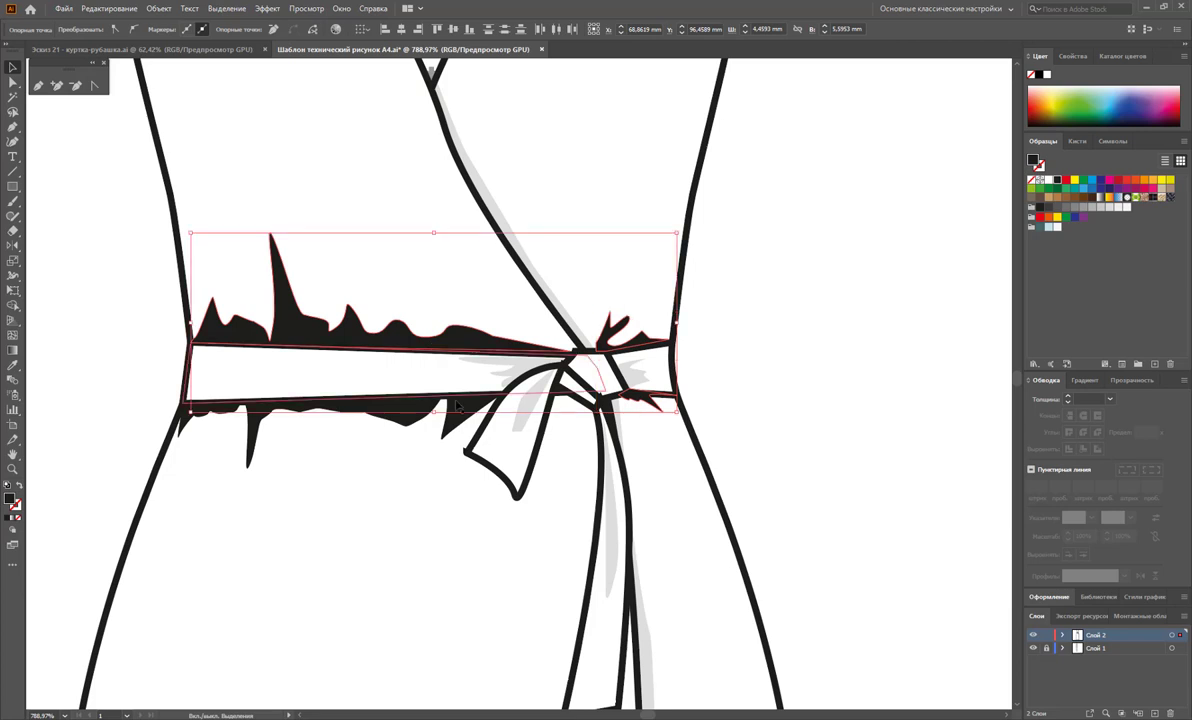
left_click(91, 367)
left_click_drag(570, 232, 177, 468)
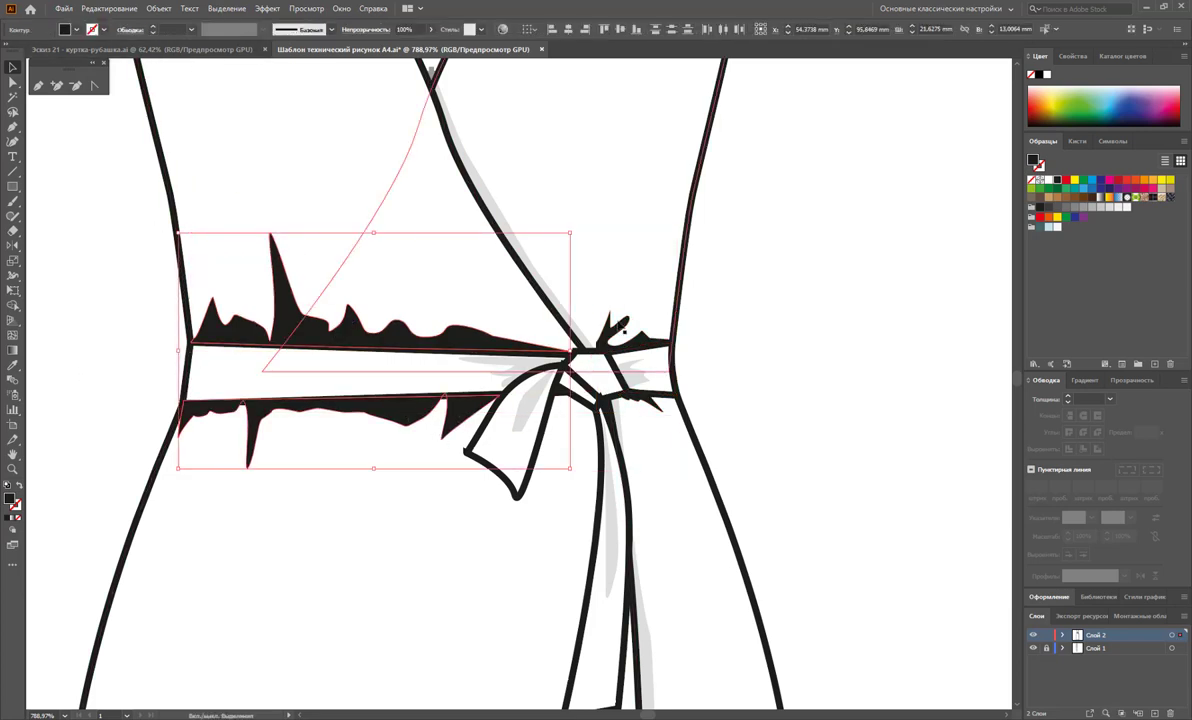
left_click(625, 328, "shift")
left_click(646, 404, "shift")
left_click(545, 327, "shift")
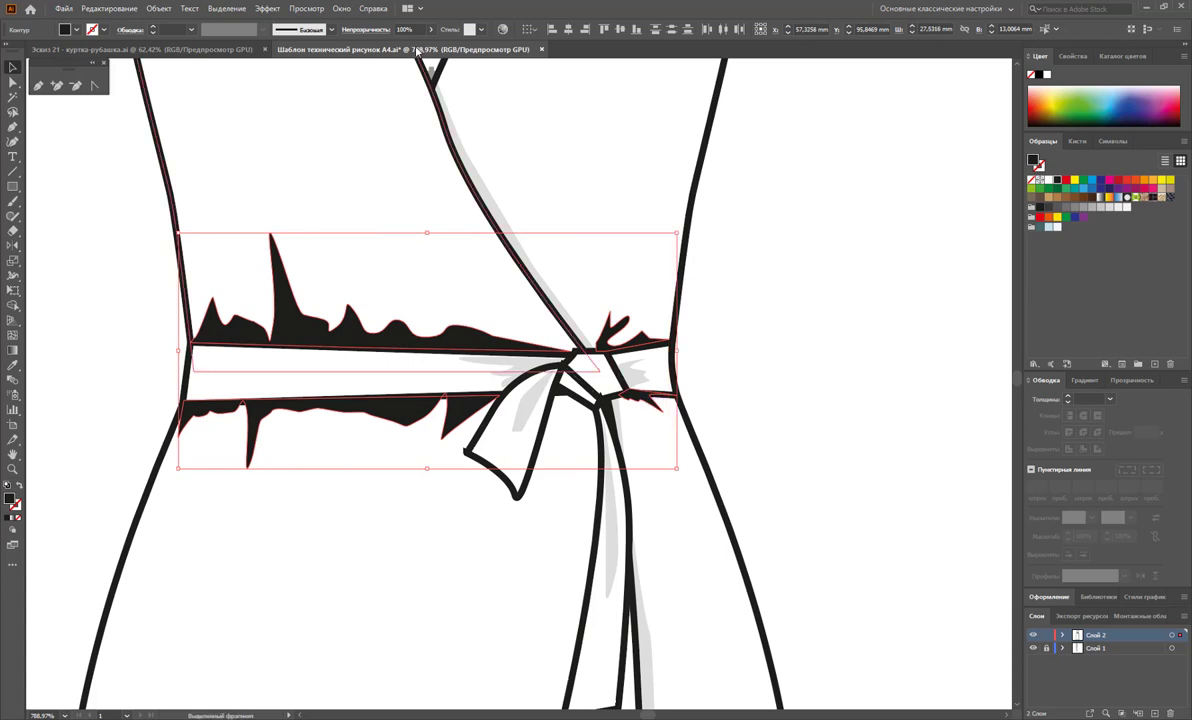
Lower the belt shadows' opacity to about 5% and deselect them
left_click_drag(396, 50, 365, 52)
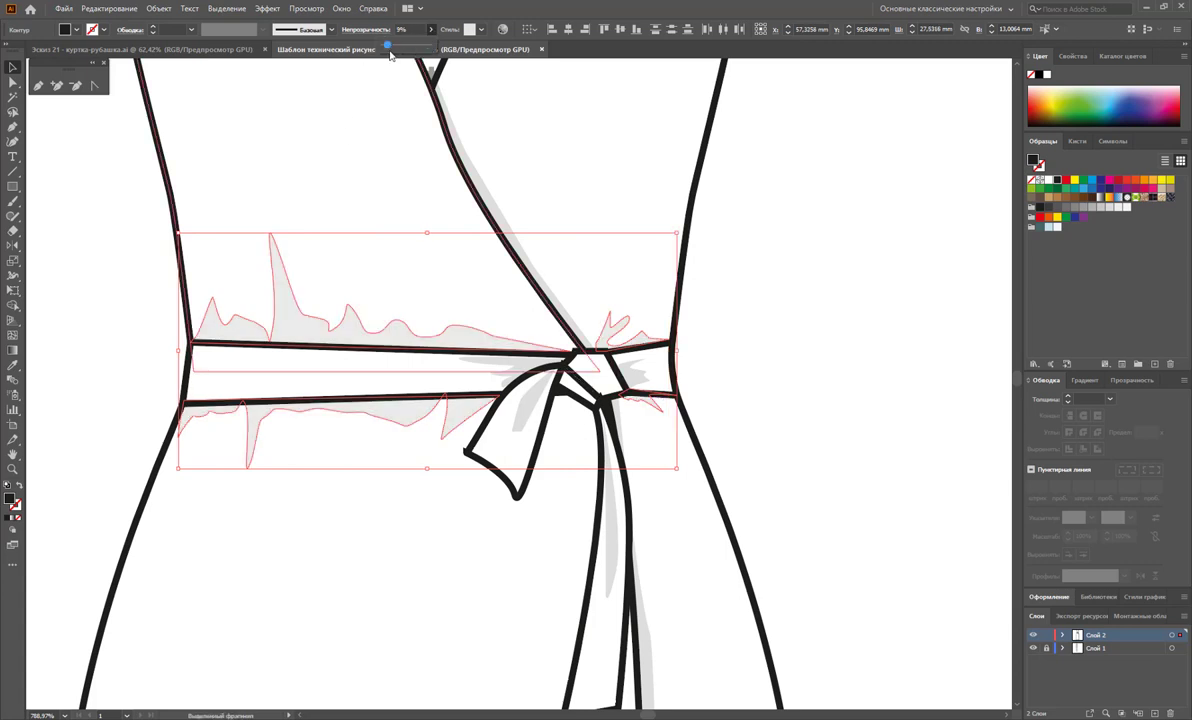
left_click(431, 29)
left_click(758, 271)
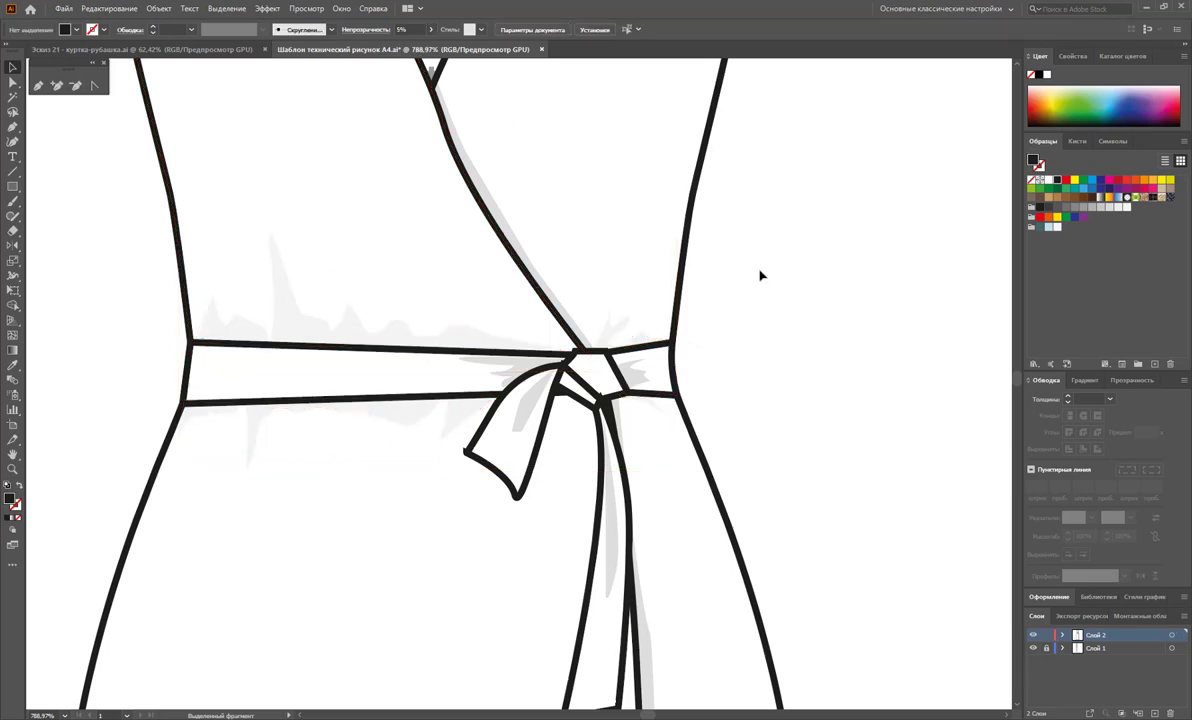
key("z")
left_click(551, 447, "alt")
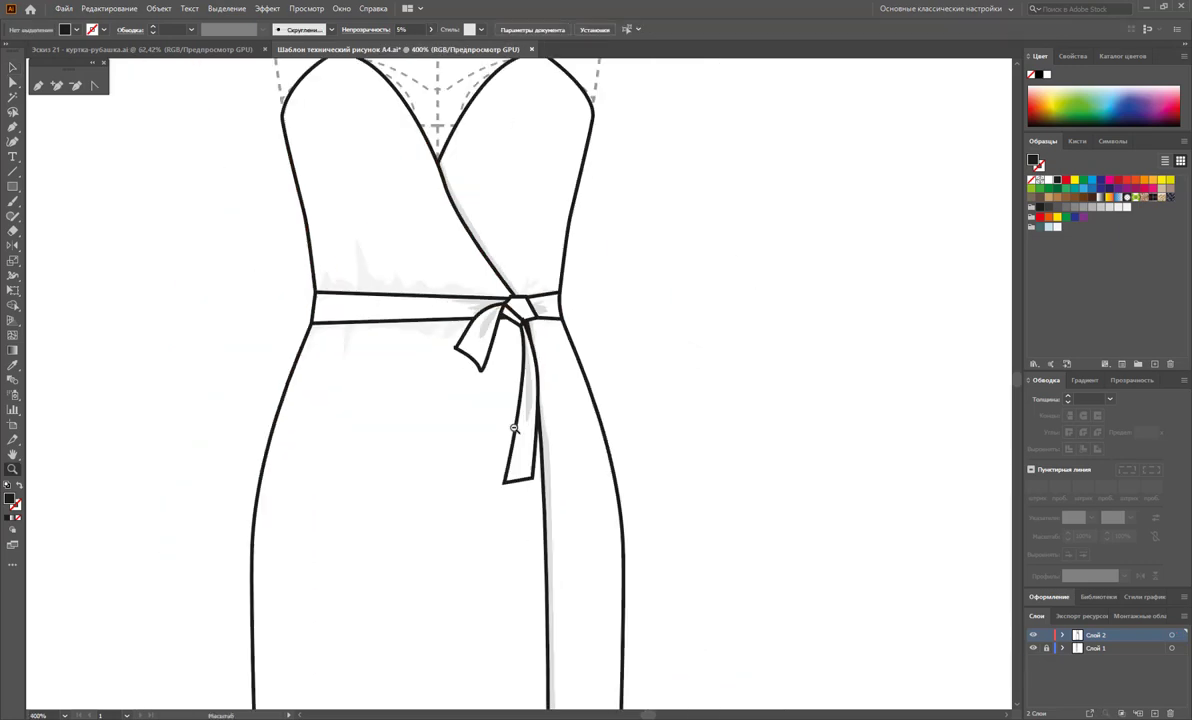
Zoom out to fit the dress and set the bodice fill to None to reveal the guides
left_click(499, 378, "alt")
left_click(521, 339, "alt")
left_click(481, 364, "alt")
left_click(588, 394, "alt")
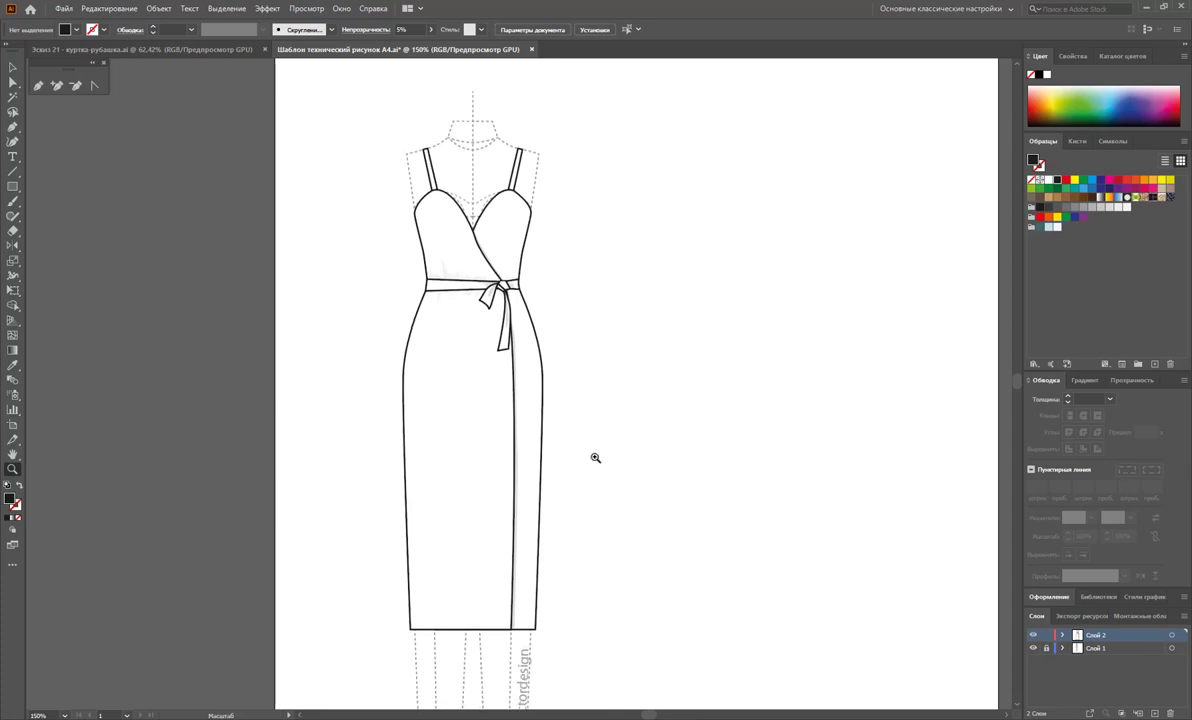
left_click(13, 172)
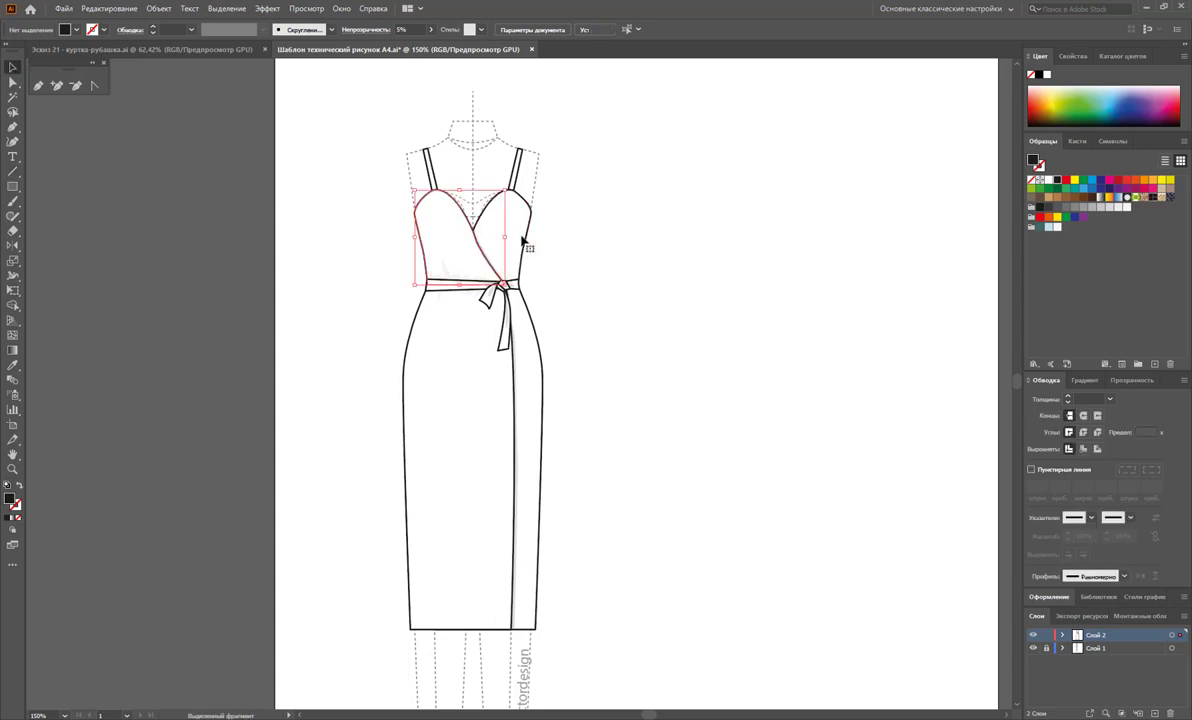
left_click(482, 220)
left_click(19, 519)
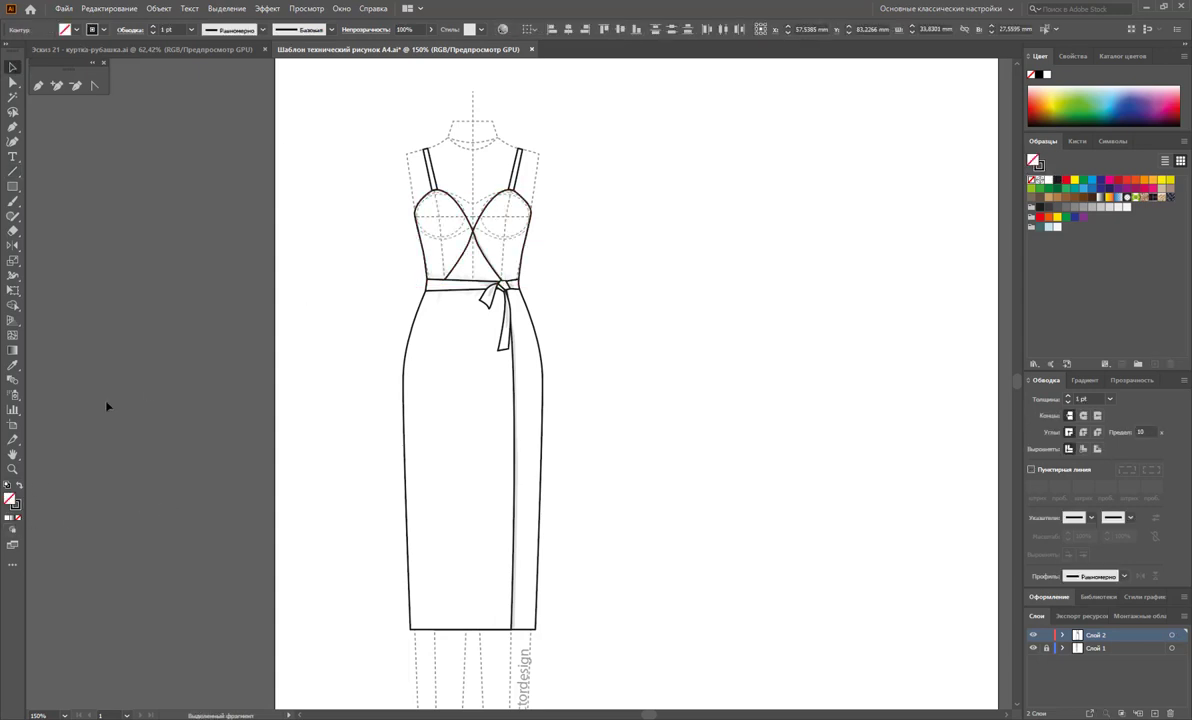
left_click(98, 372)
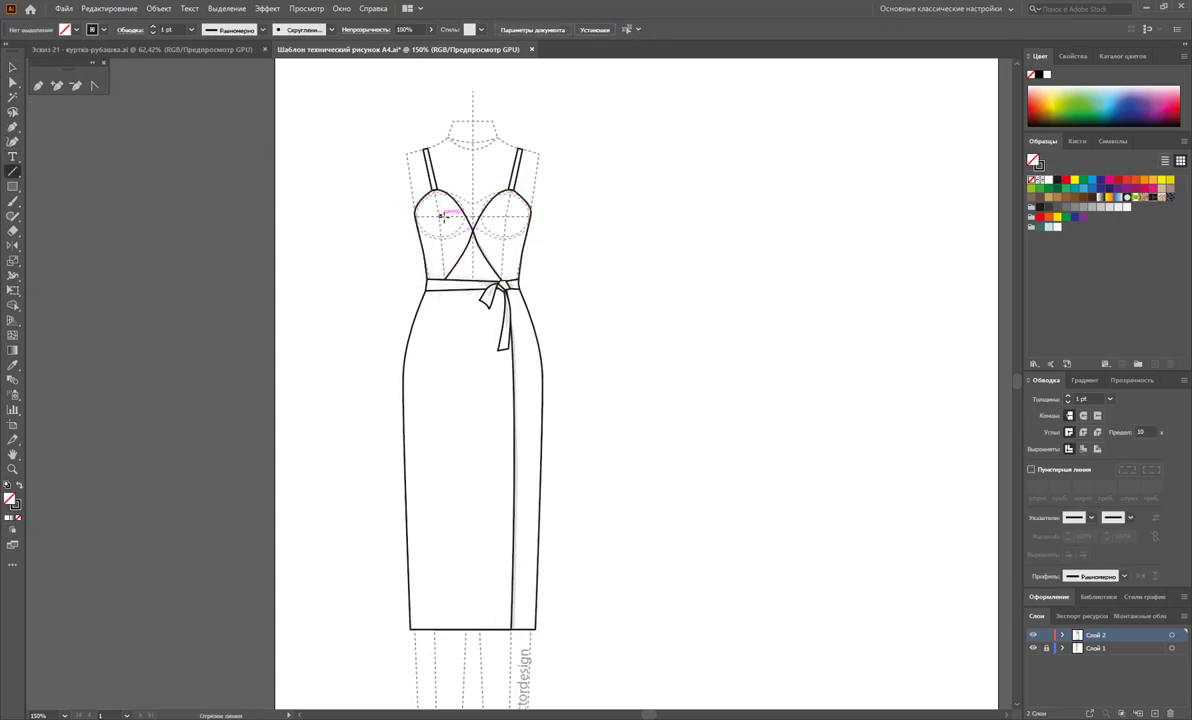
Draw short dart lines on the left and right cups with a 0.5 pt stroke
left_click_drag(437, 215, 419, 228)
left_click_drag(506, 215, 528, 229)
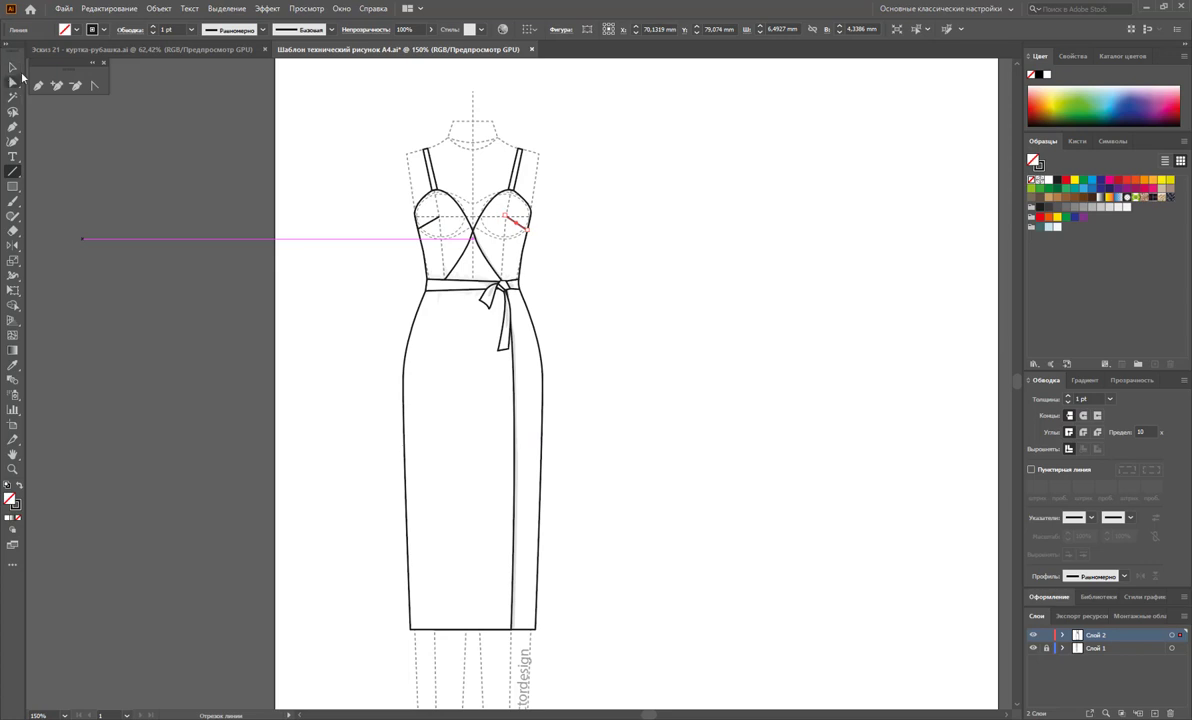
left_click(13, 67)
left_click(522, 237)
left_click(520, 228)
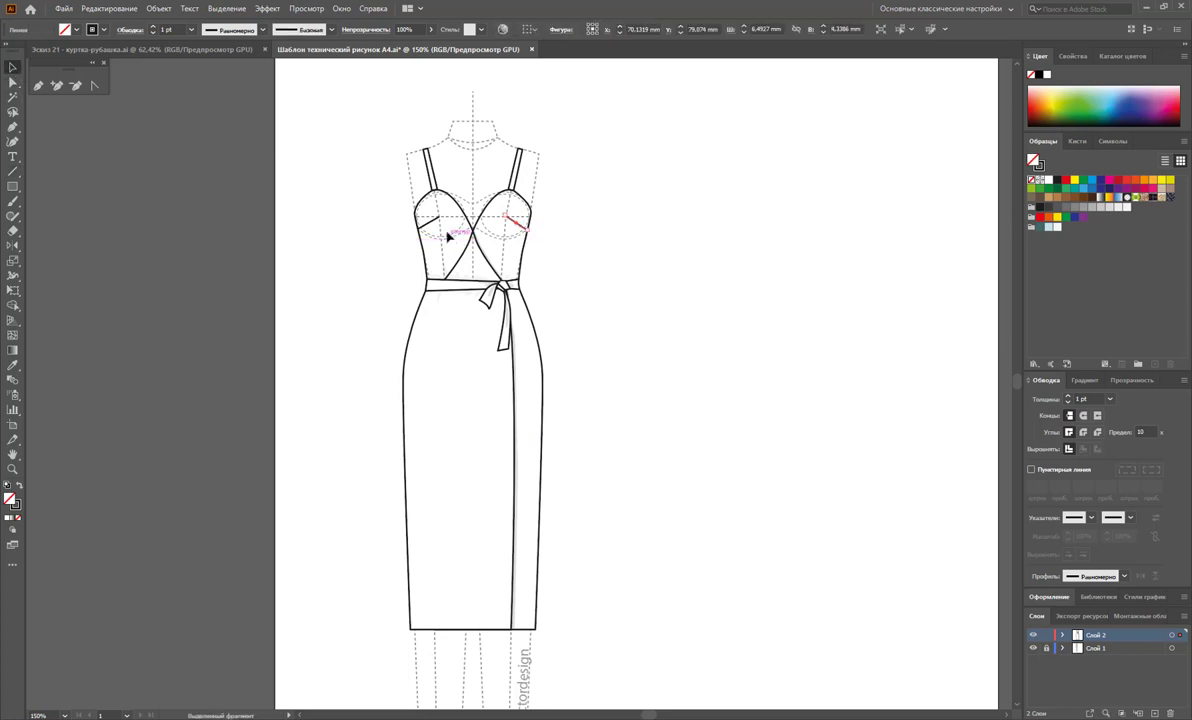
left_click(437, 225, "shift")
left_click(194, 30)
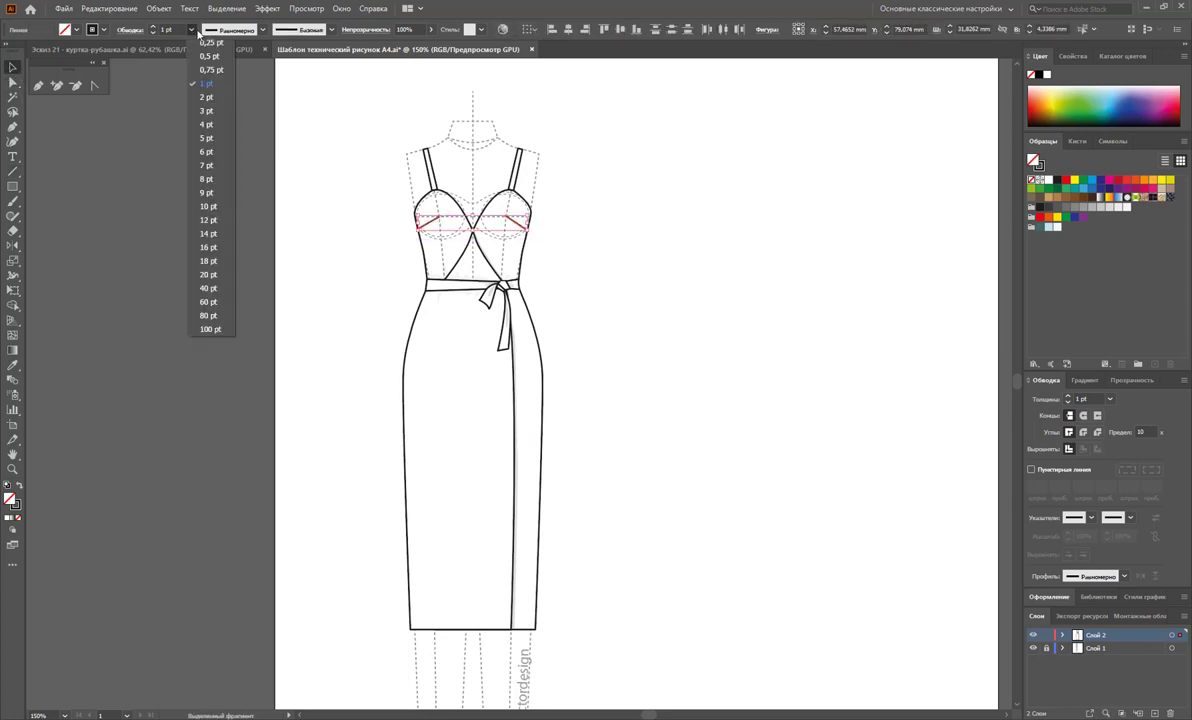
left_click(206, 56)
left_click(636, 285)
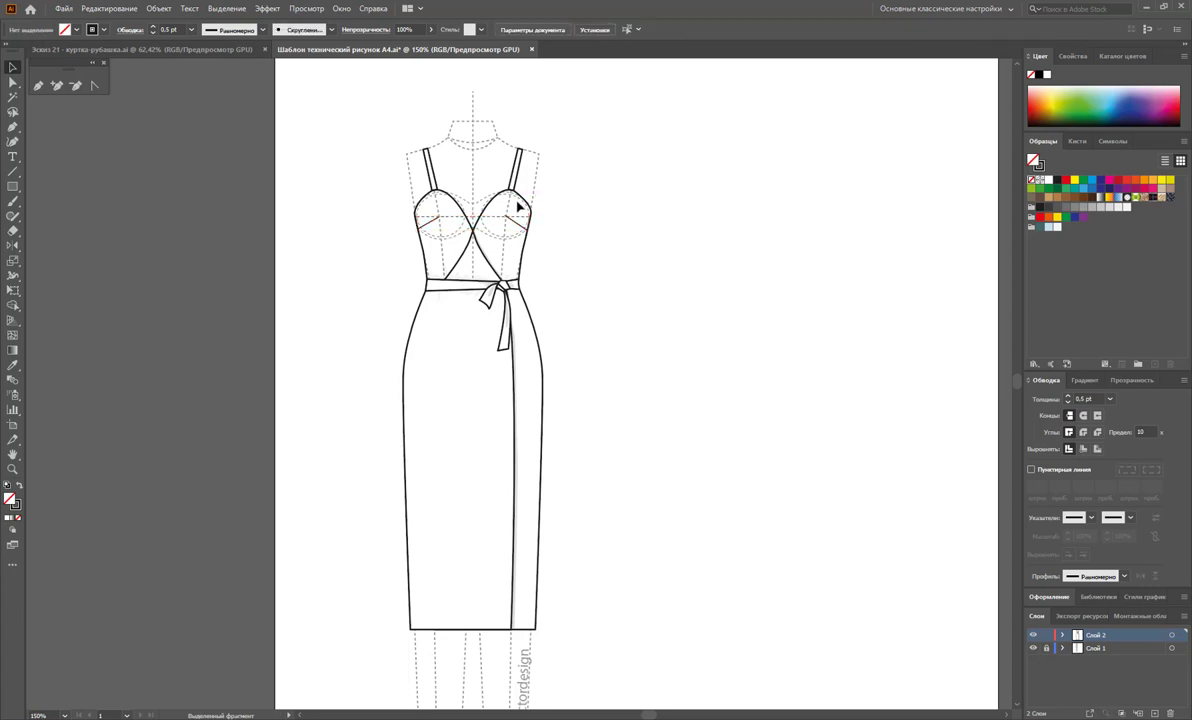
Fill both bodice shapes with white
left_click(508, 208)
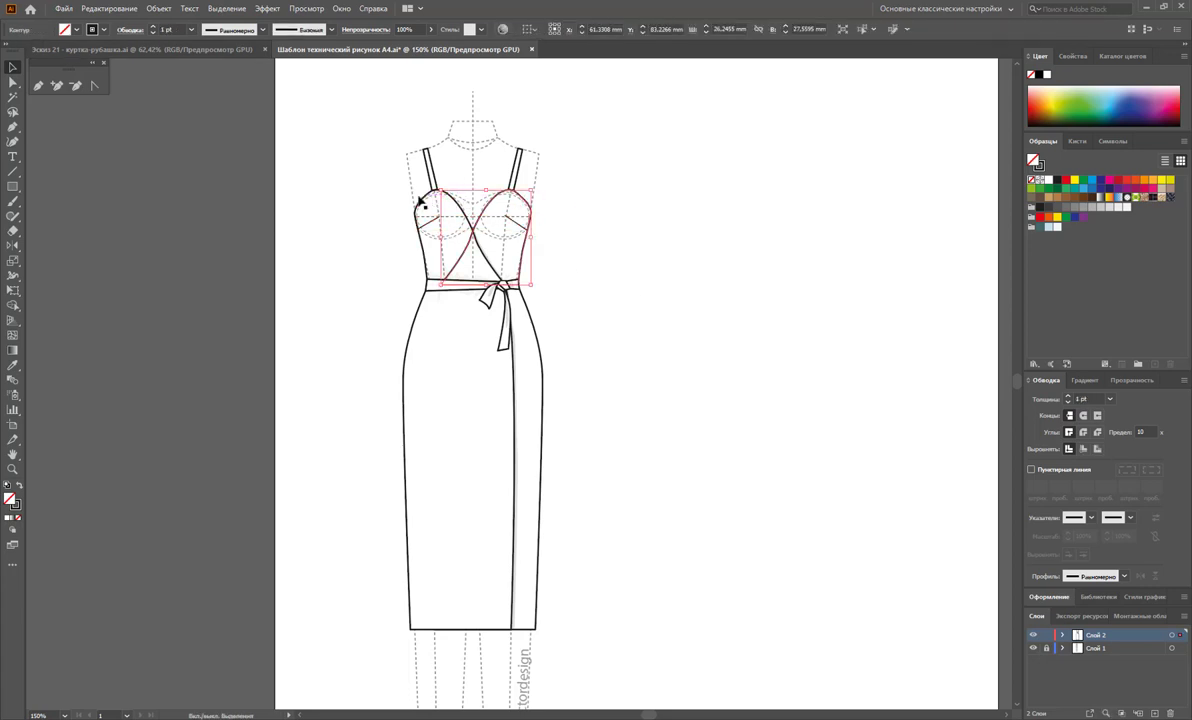
left_click(420, 202, "shift")
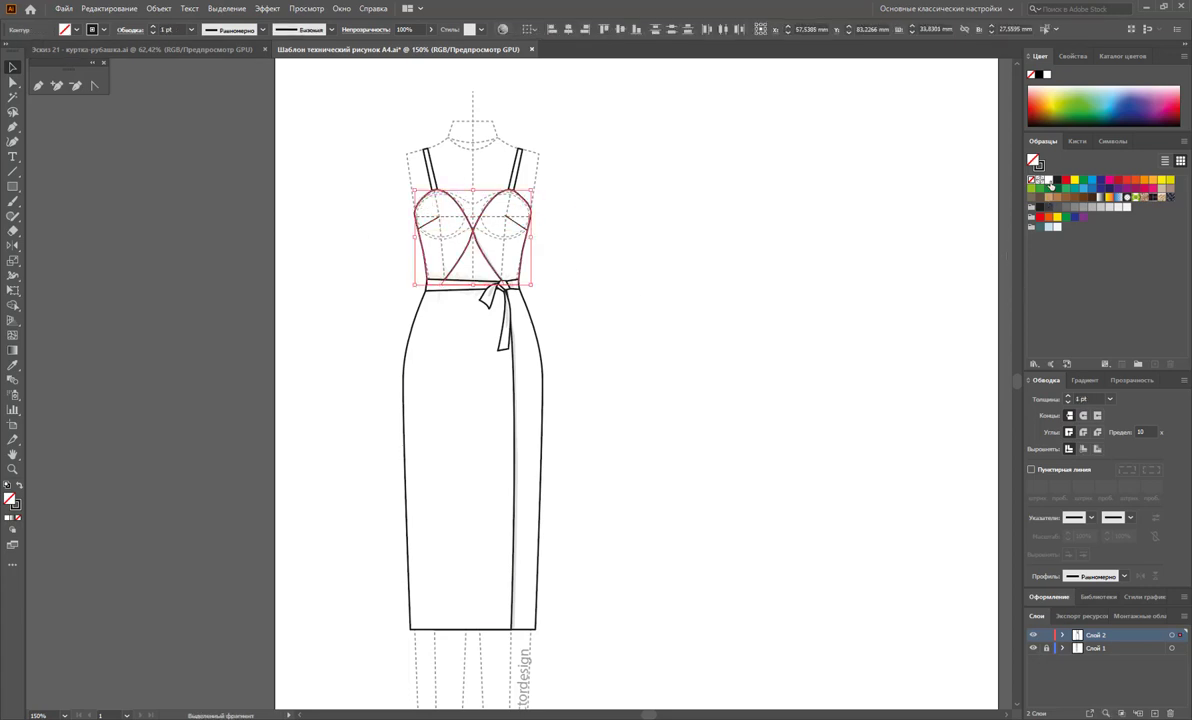
left_click(1048, 180)
left_click(758, 319)
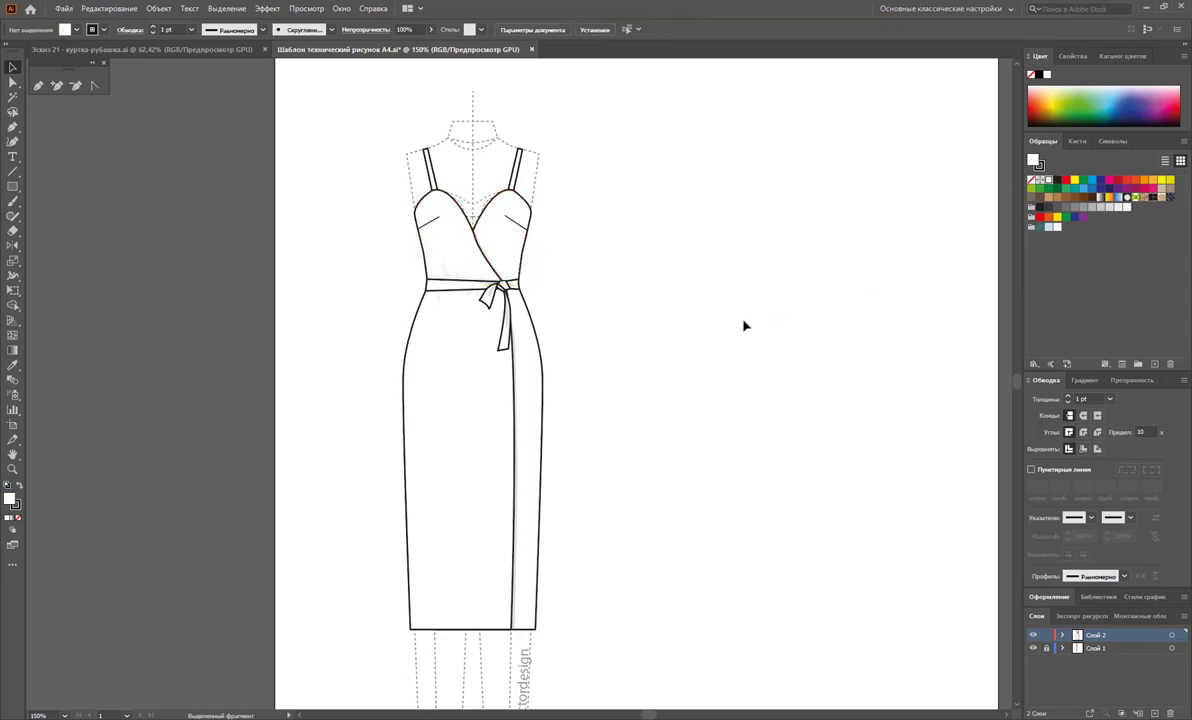
Zoom to the waist and remove the fill from both skirt panels to reveal the guides
left_click(12, 469)
left_click_drag(427, 322, 590, 404)
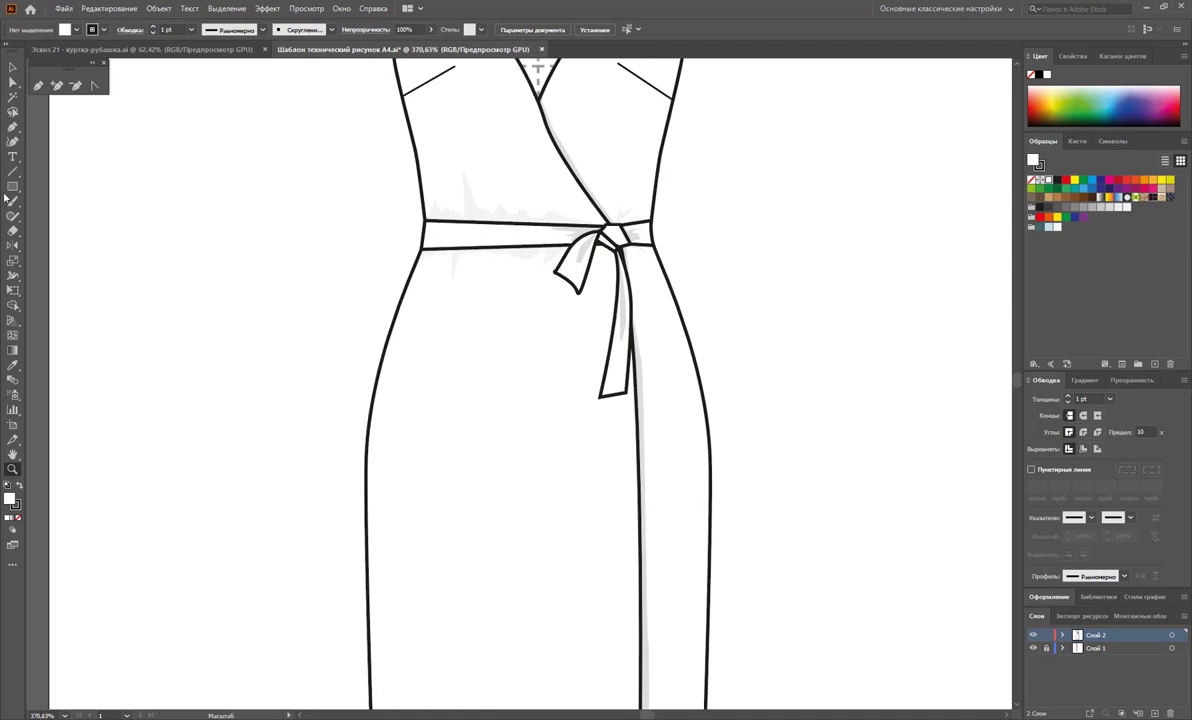
left_click(12, 67)
left_click(639, 450)
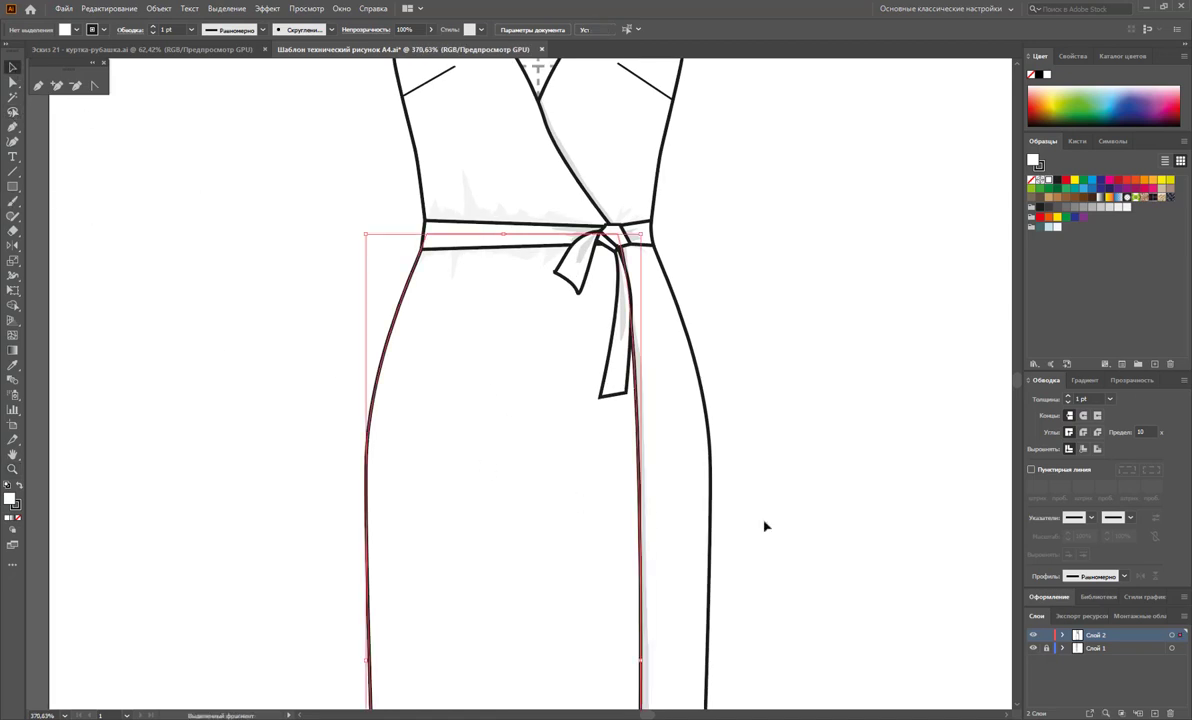
left_click(711, 489, "shift")
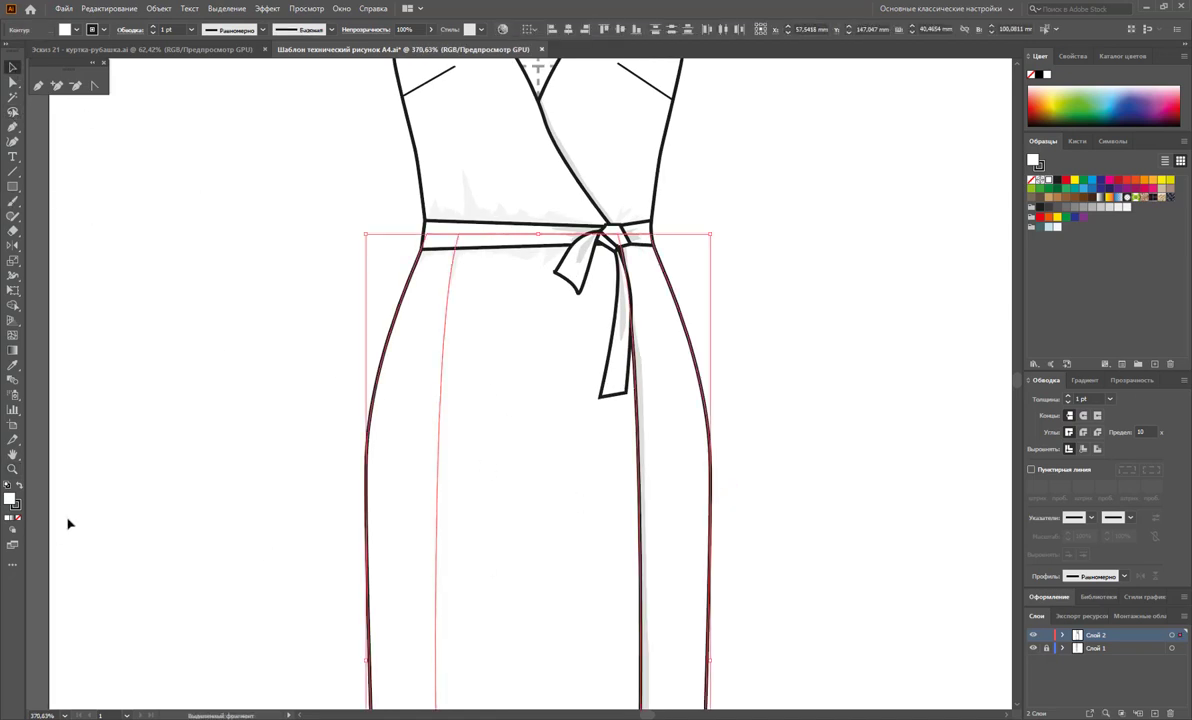
key("slash")
left_click(90, 342)
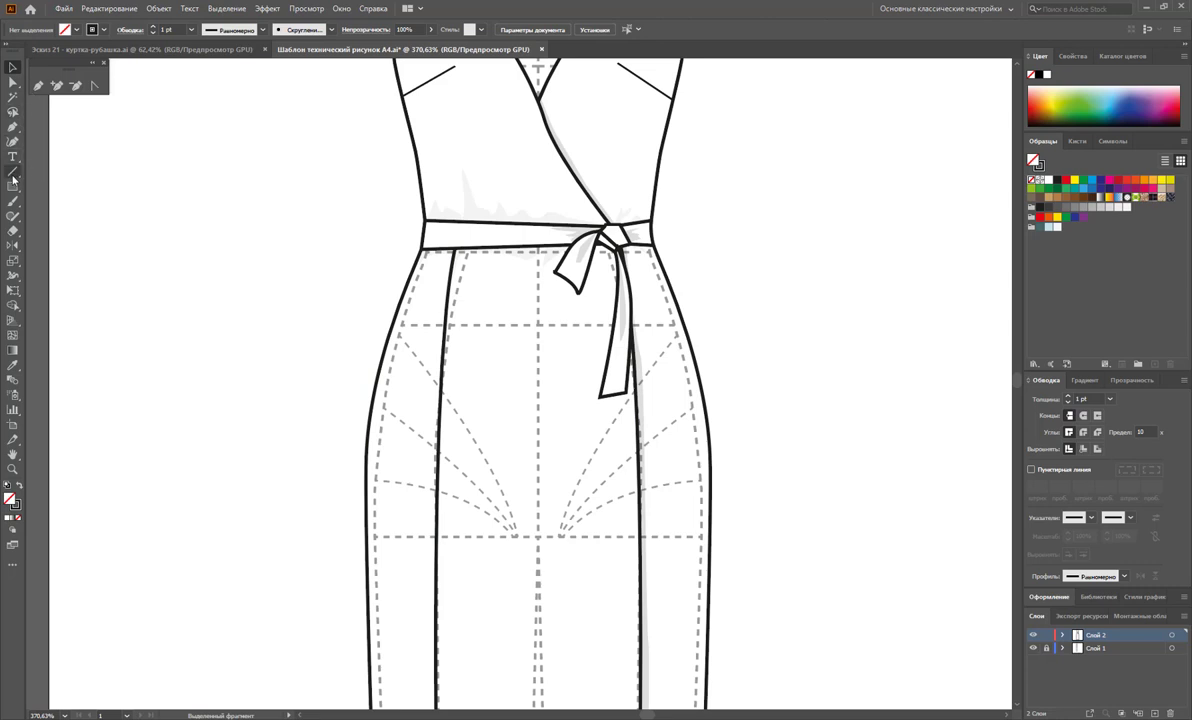
Draw a dart line down from the left waist and give it the matching 0.5 pt stroke
left_click(12, 173)
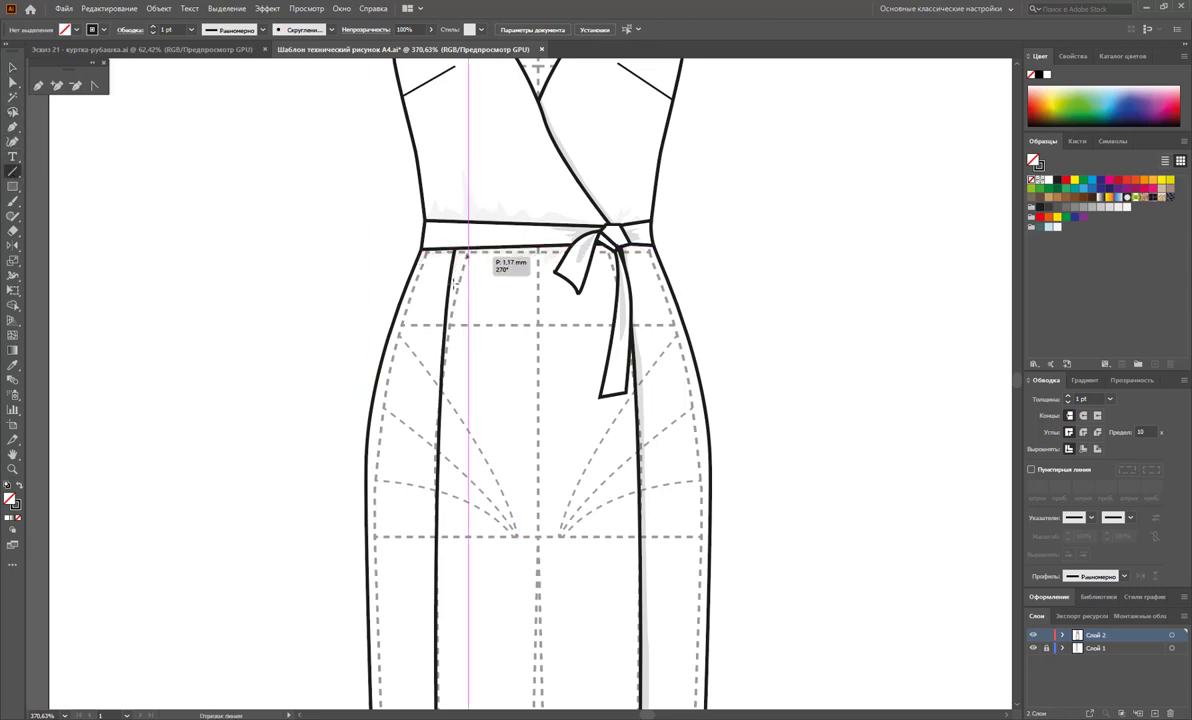
left_click_drag(467, 248, 450, 325)
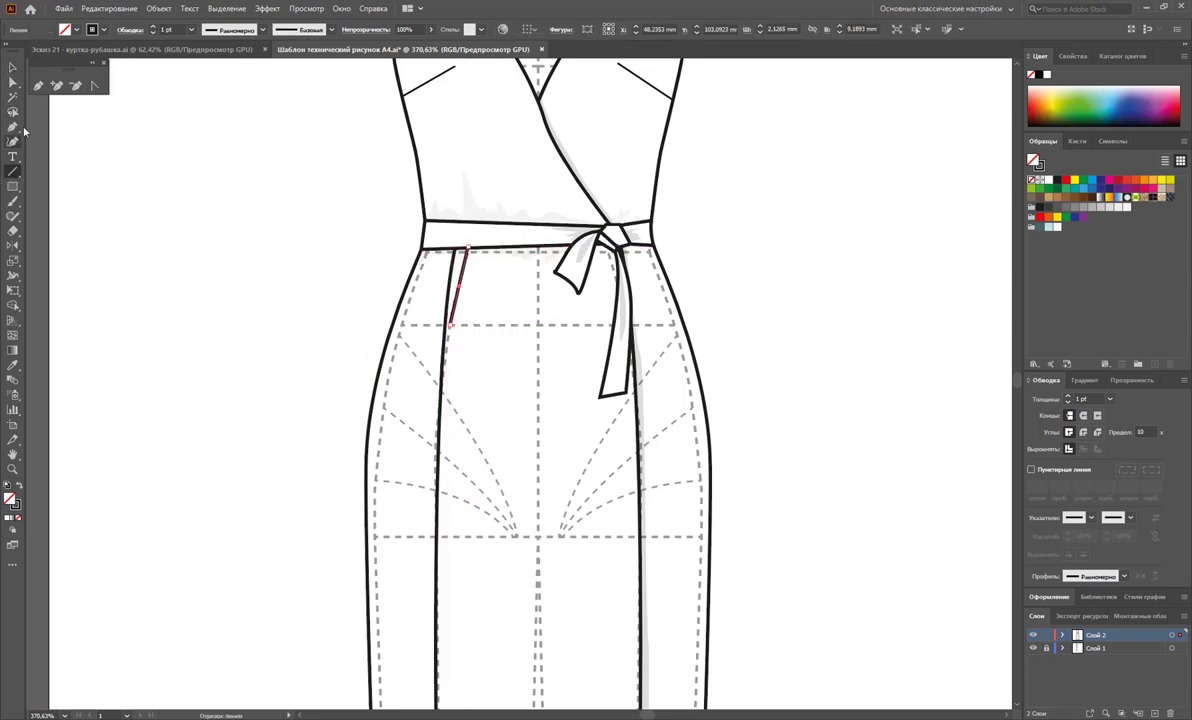
left_click(12, 67)
left_click(12, 365)
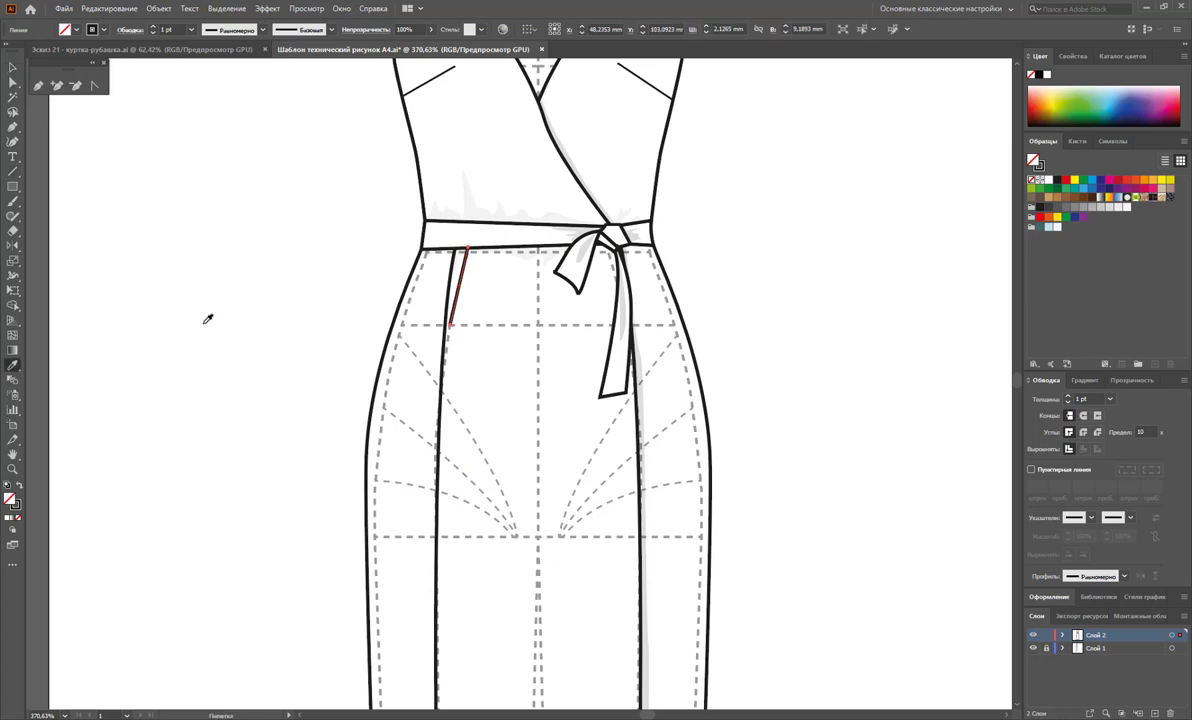
left_click(420, 87)
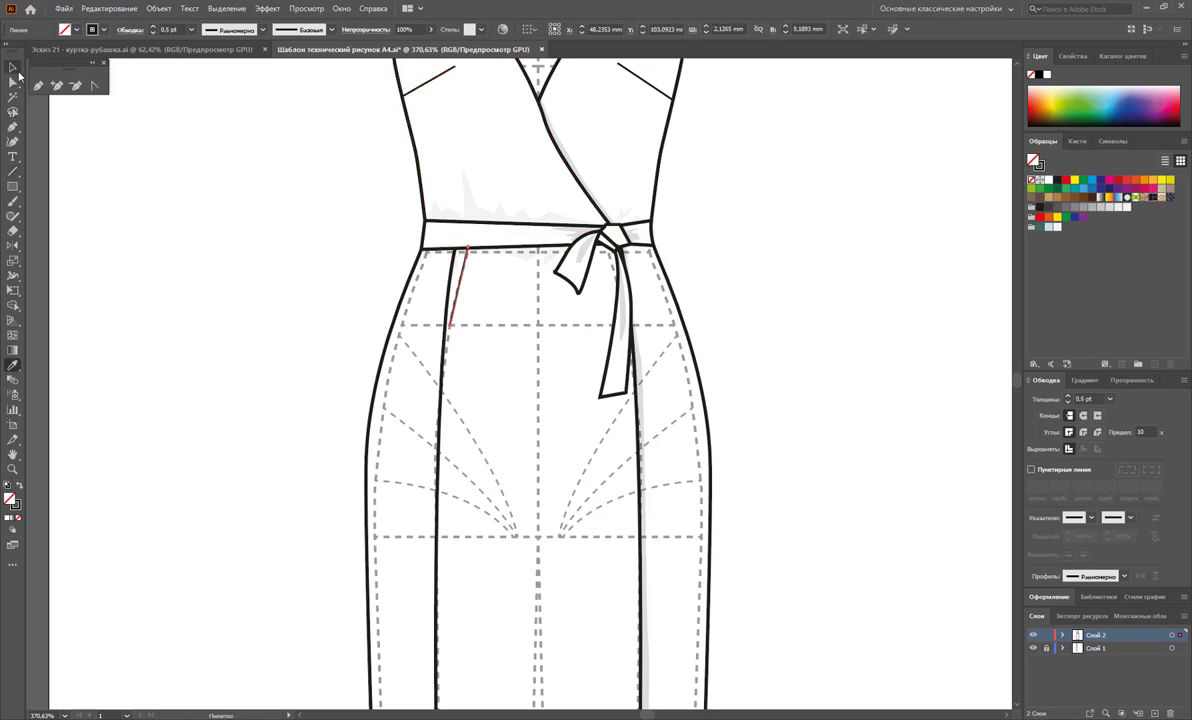
Restore the white fill on the skirt panels so the dashed guides are hidden
left_click(13, 68)
left_click_drag(269, 614, 923, 651)
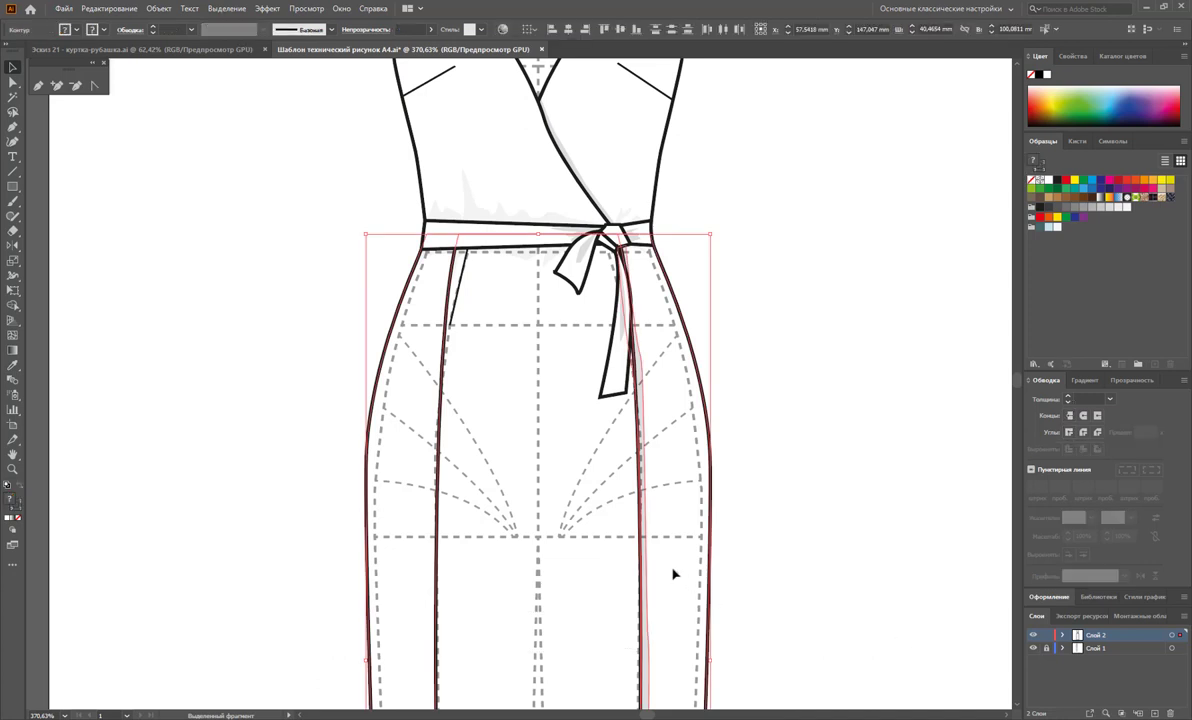
left_click(745, 548)
left_click(436, 551)
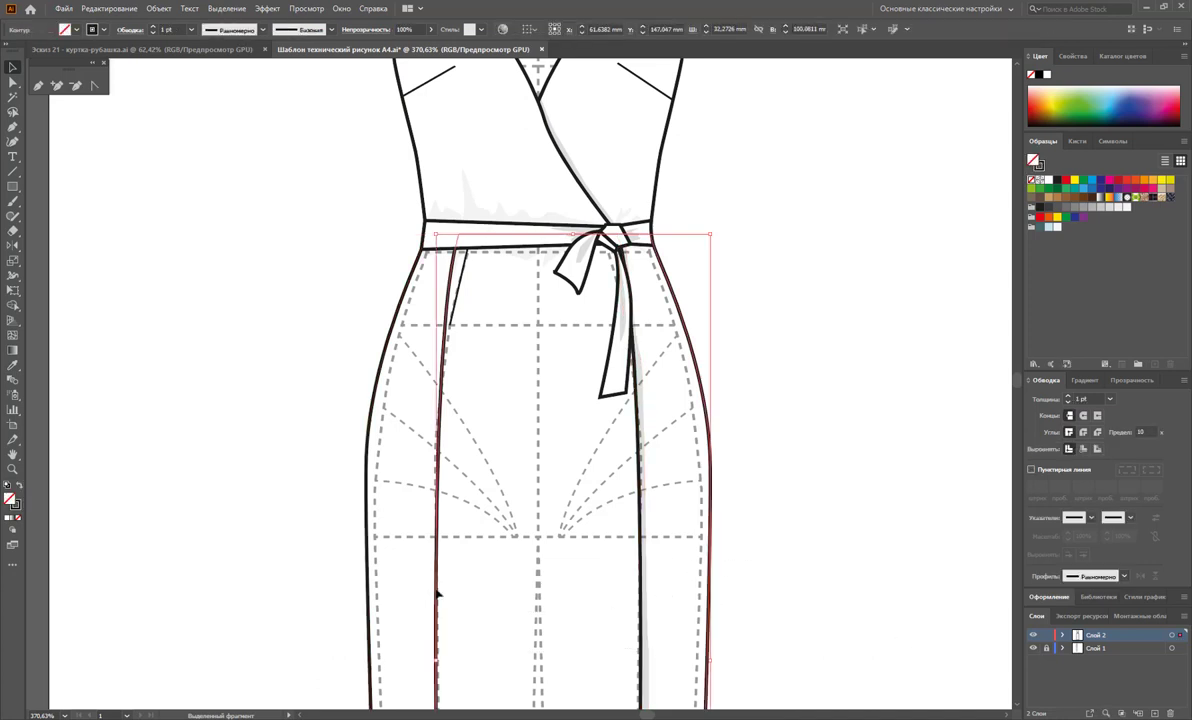
left_click(368, 520, "shift")
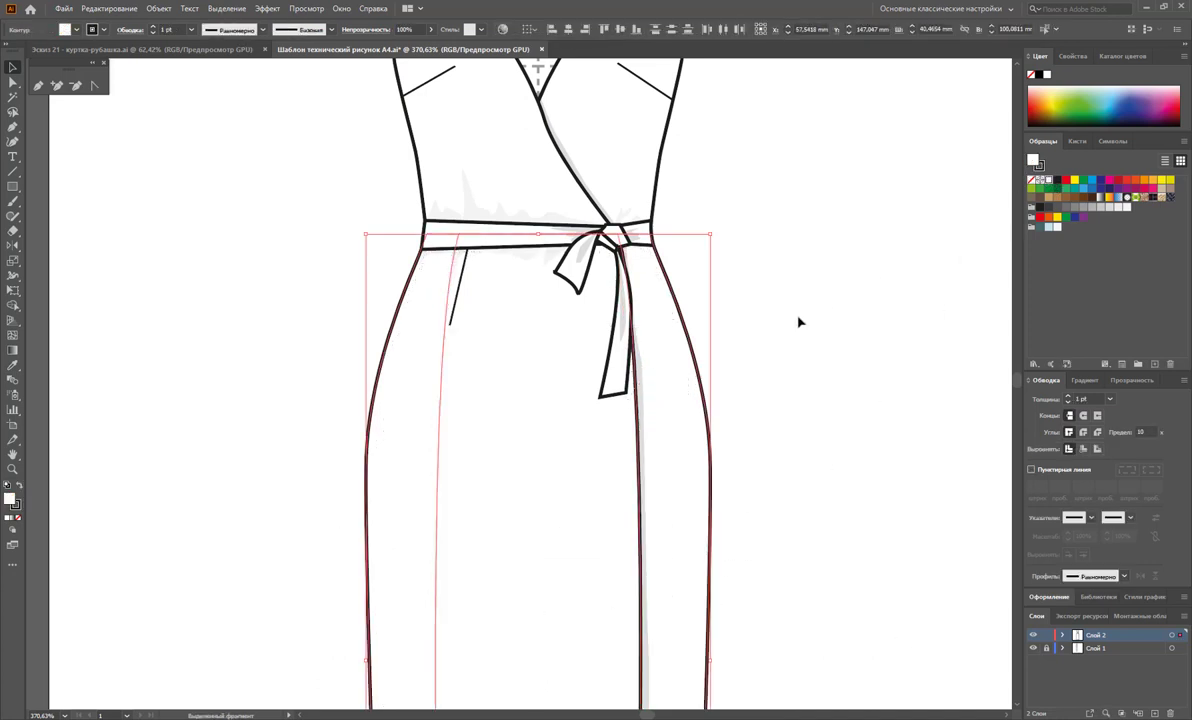
key("Delete")
Zoom out to the whole page and marquee-select the figure
key("z")
left_click(577, 495, "alt")
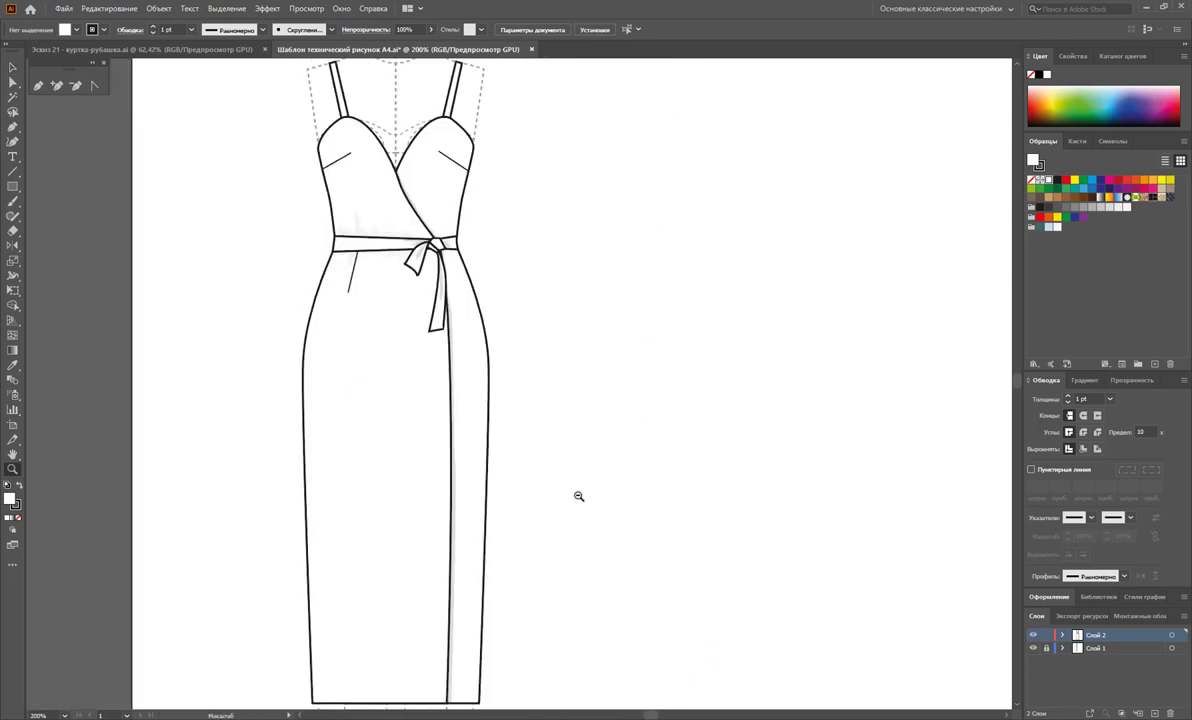
left_click(630, 463, "alt")
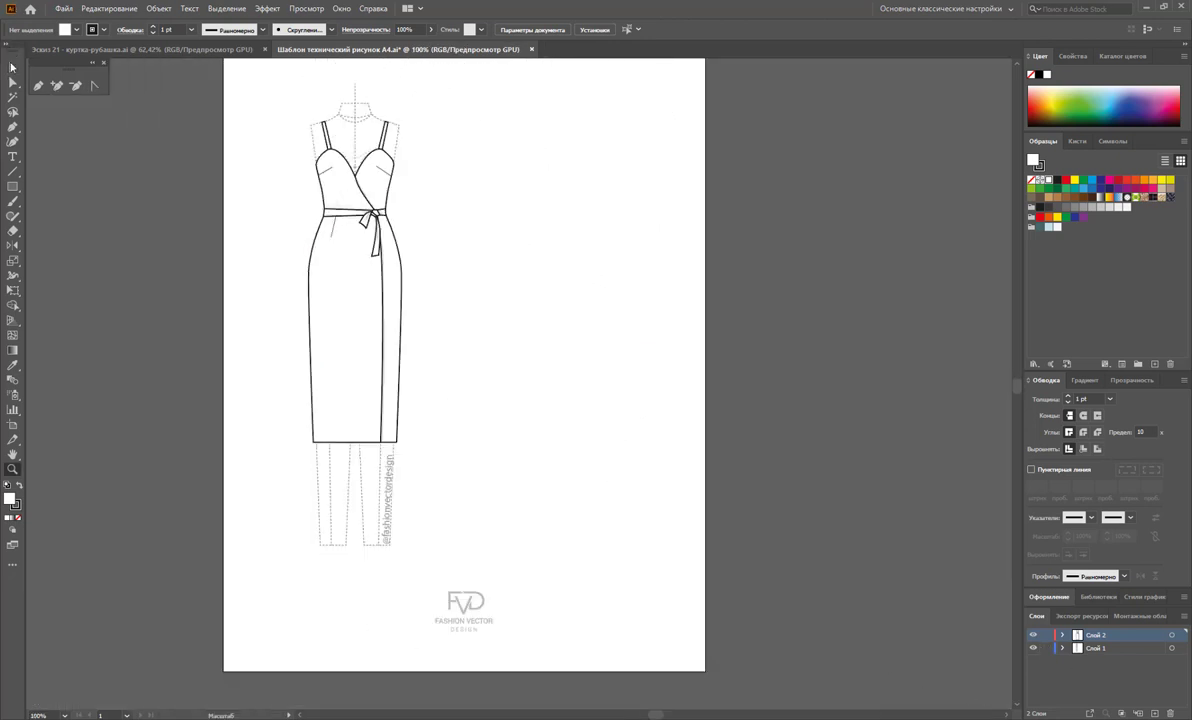
key("v")
left_click_drag(234, 70, 472, 590)
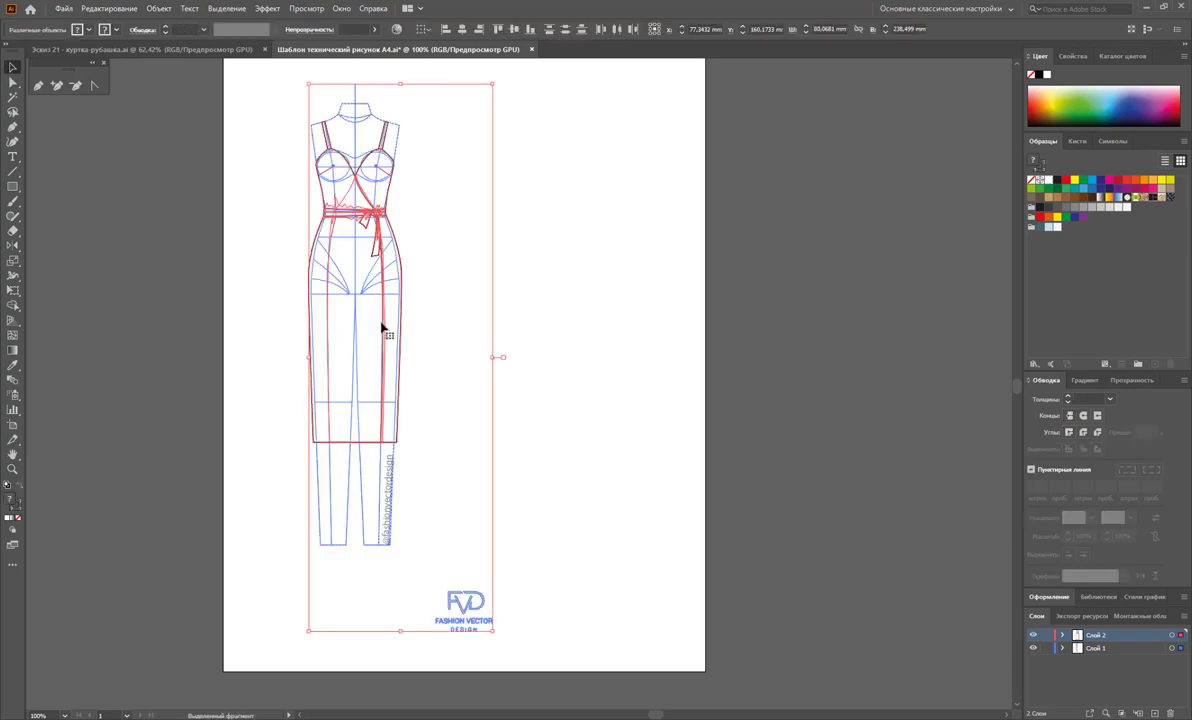
left_click(488, 385)
Alt-drag a copy of the dress to the right of the original and lock the croquis layer
key("a")
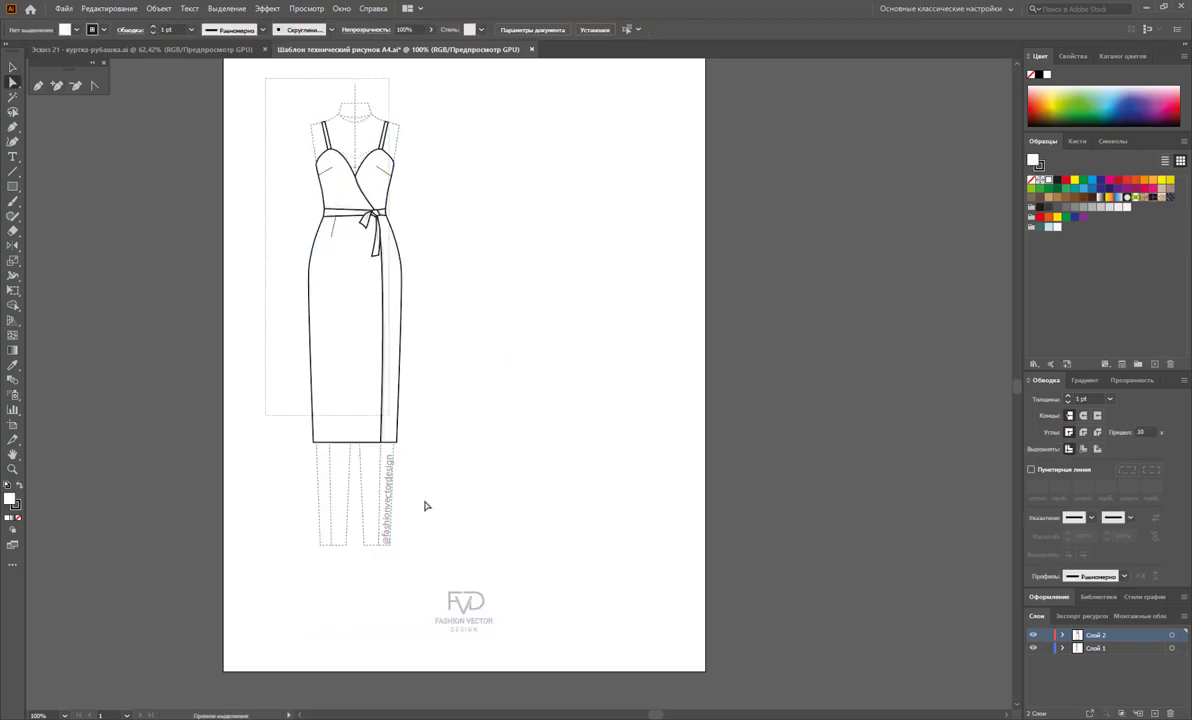
left_click_drag(265, 68, 426, 561)
left_click_drag(391, 346, 540, 365)
left_click(15, 69)
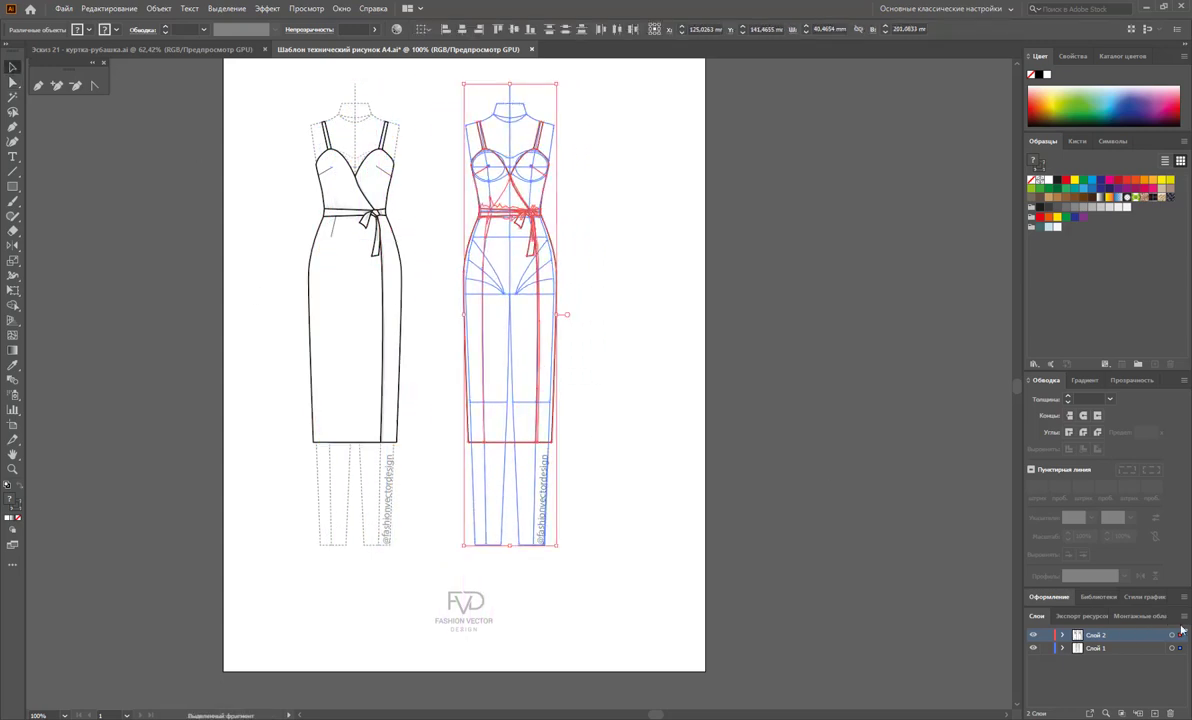
left_click(1046, 648)
left_click(546, 338)
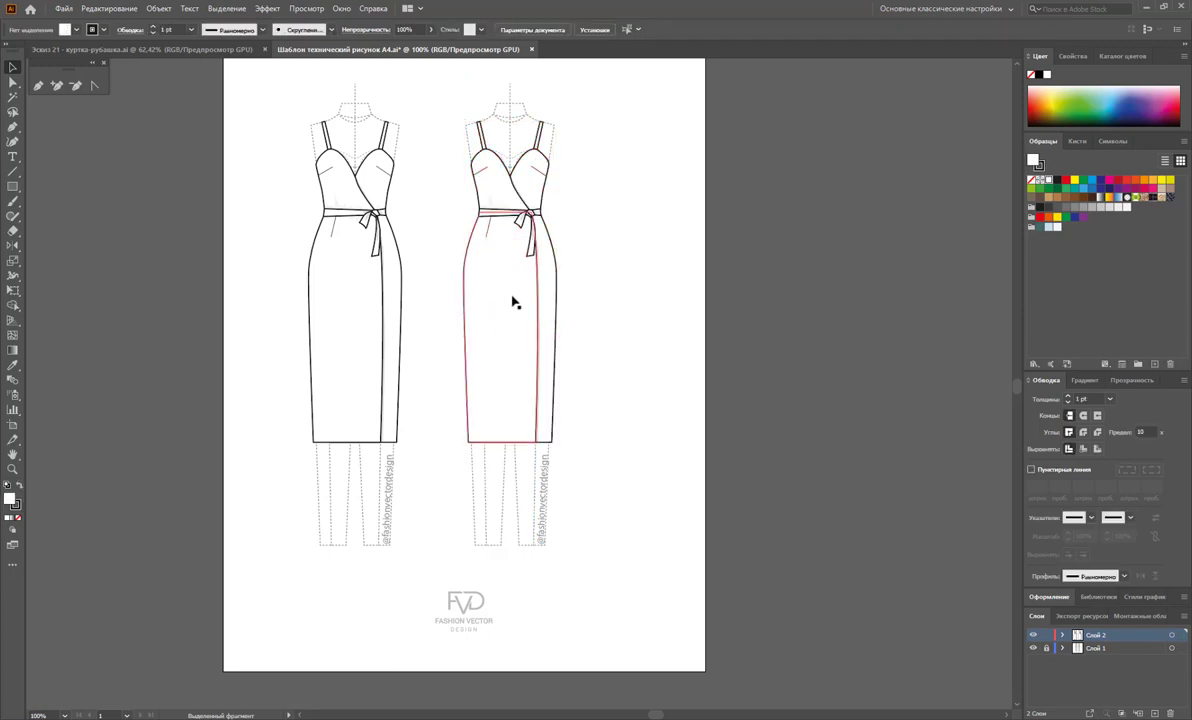
Fill the copy's skirt, bodice and both straps with the light blue swatch
left_click(557, 302, "shift")
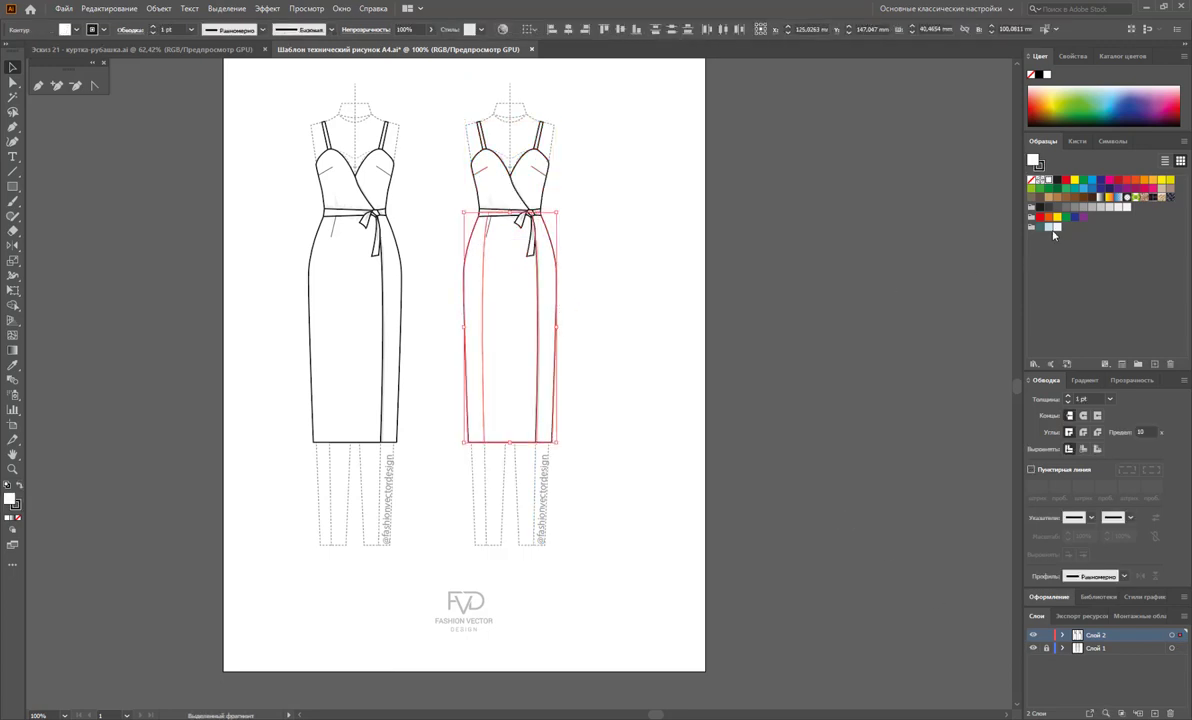
left_click(1049, 227)
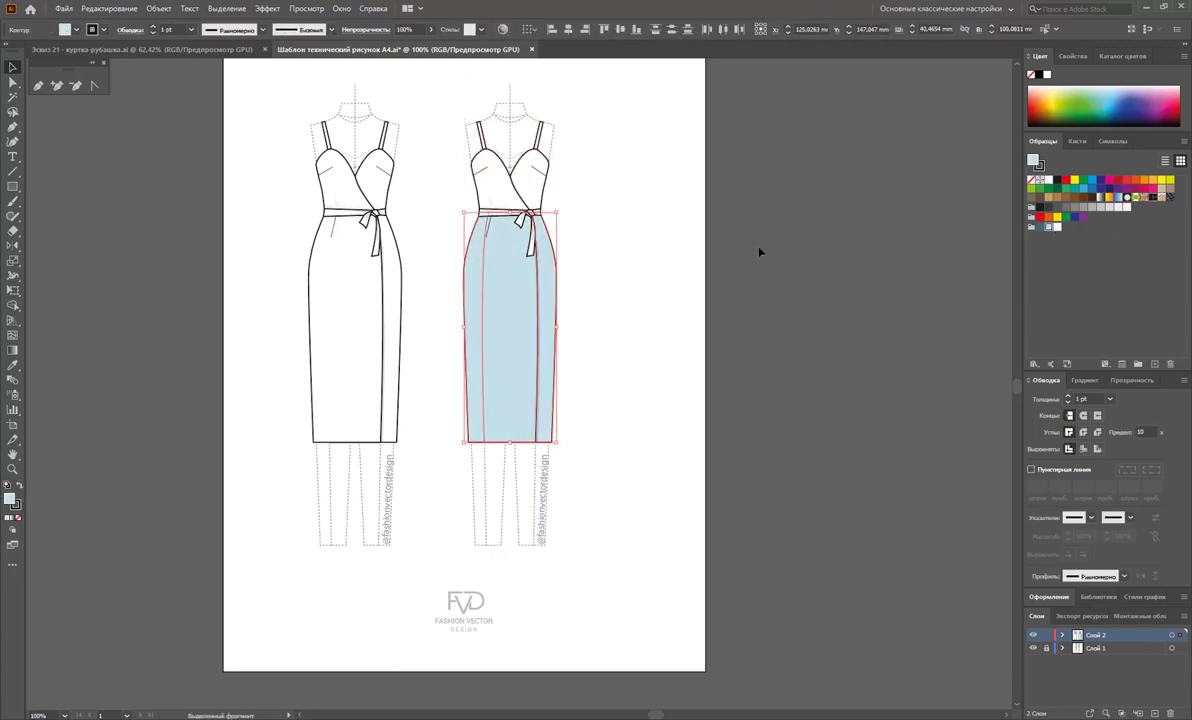
left_click(758, 252)
left_click(497, 192)
left_click(467, 171, "shift")
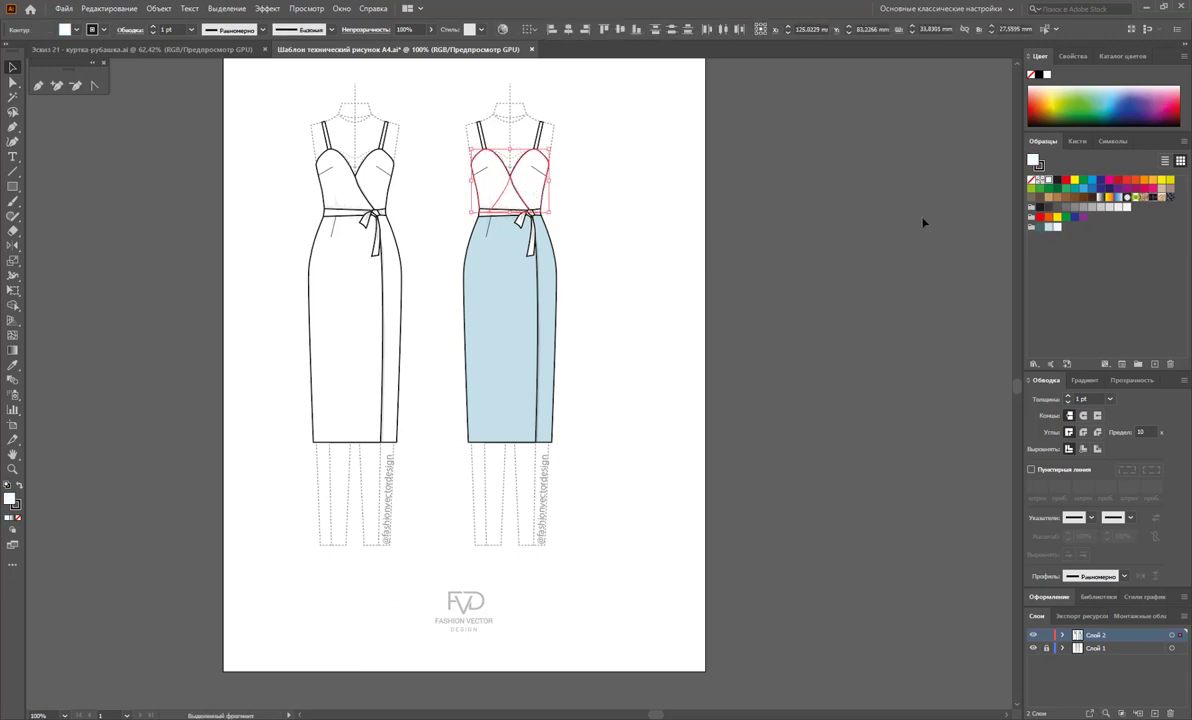
left_click(1049, 227)
left_click(604, 129)
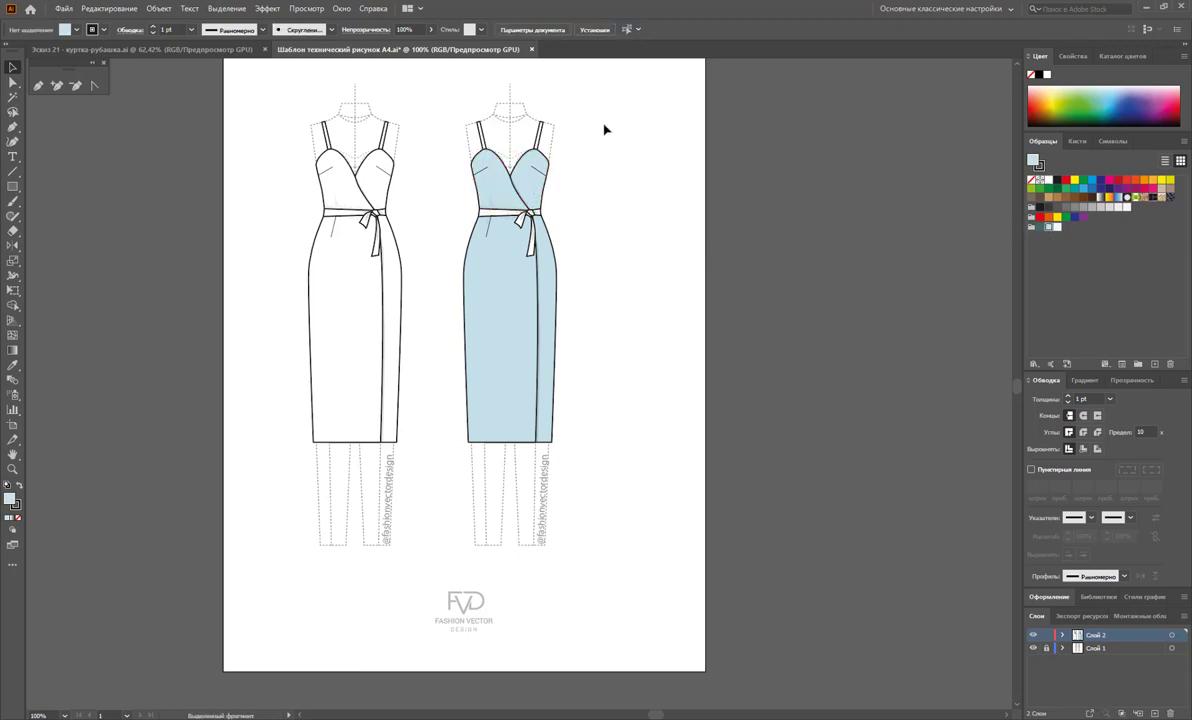
left_click(539, 128)
left_click(482, 135, "shift")
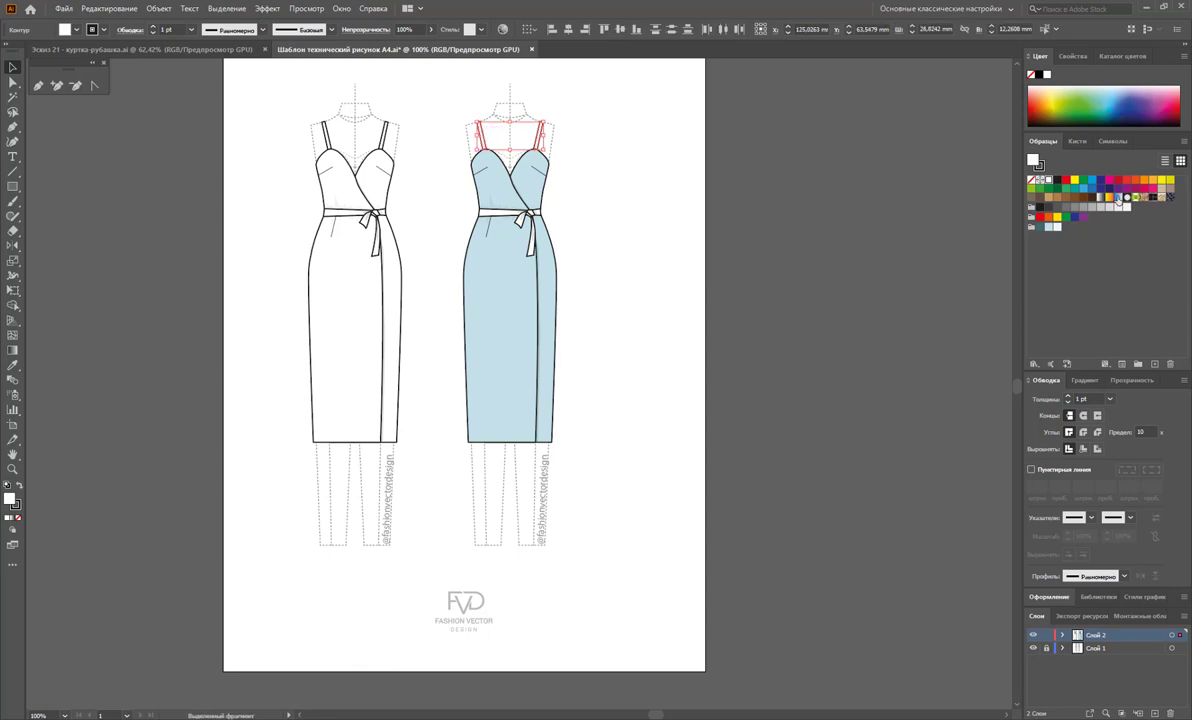
left_click(1049, 227)
left_click(588, 202)
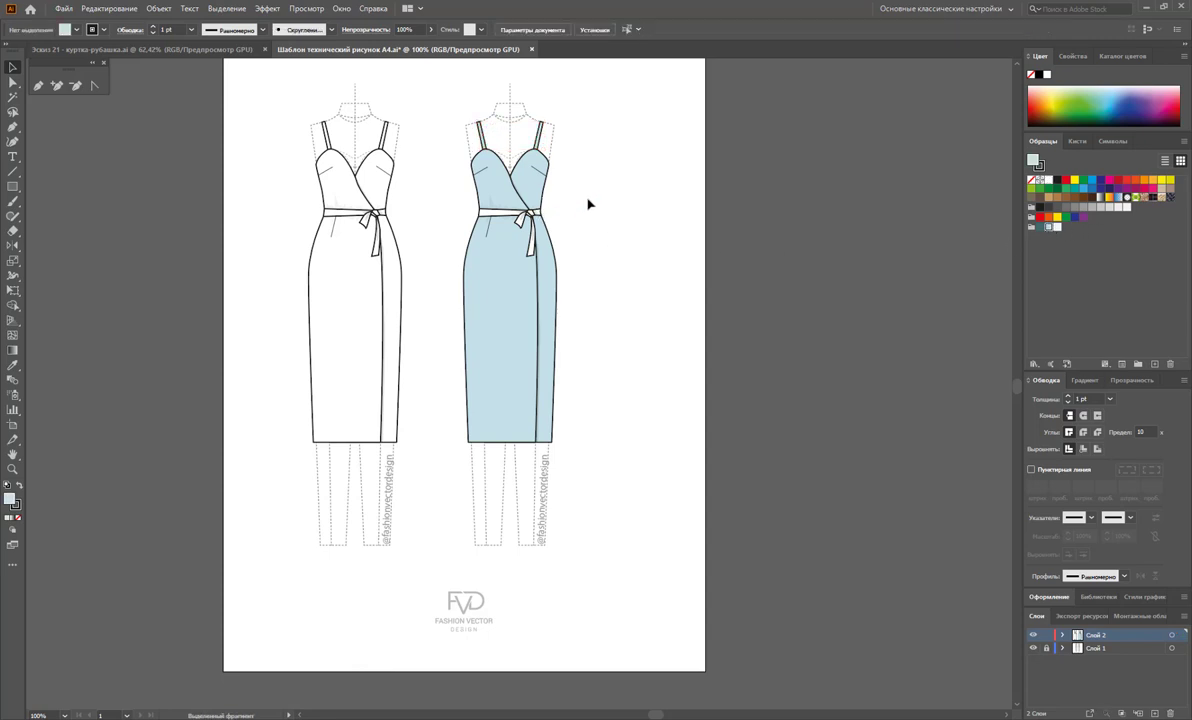
Zoom in on the copy's waist and fill the two belt pieces light blue
left_click(13, 469)
left_click_drag(515, 237, 607, 274)
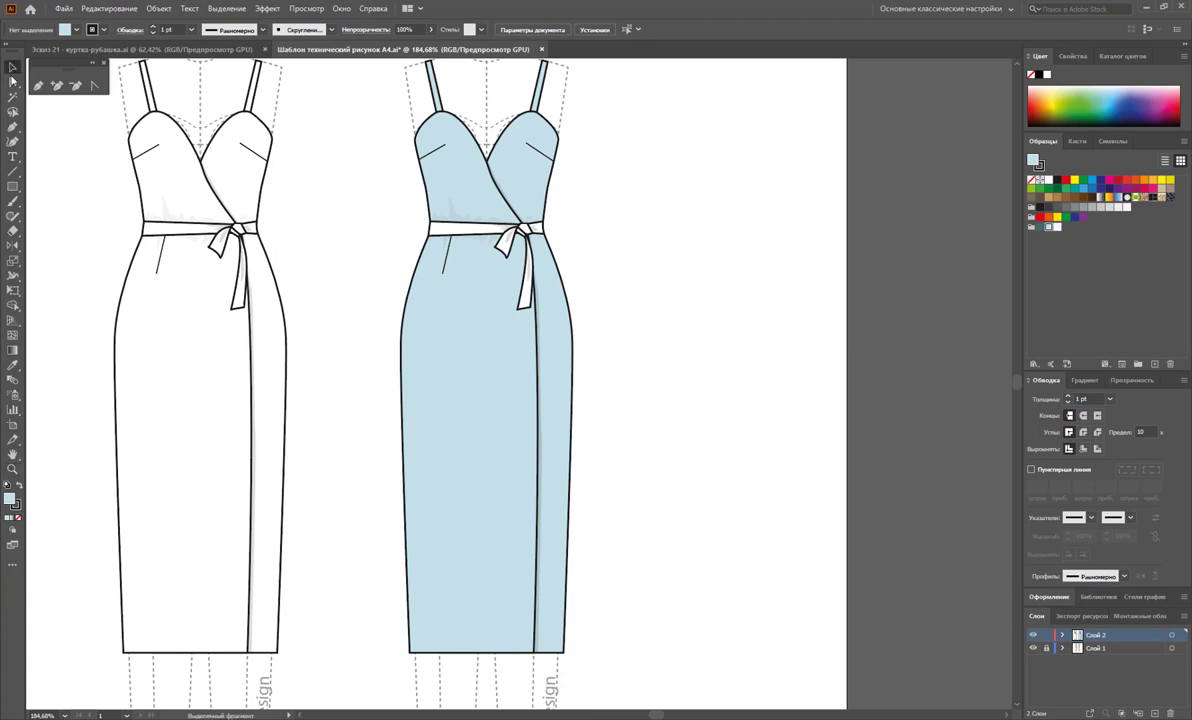
left_click(542, 231)
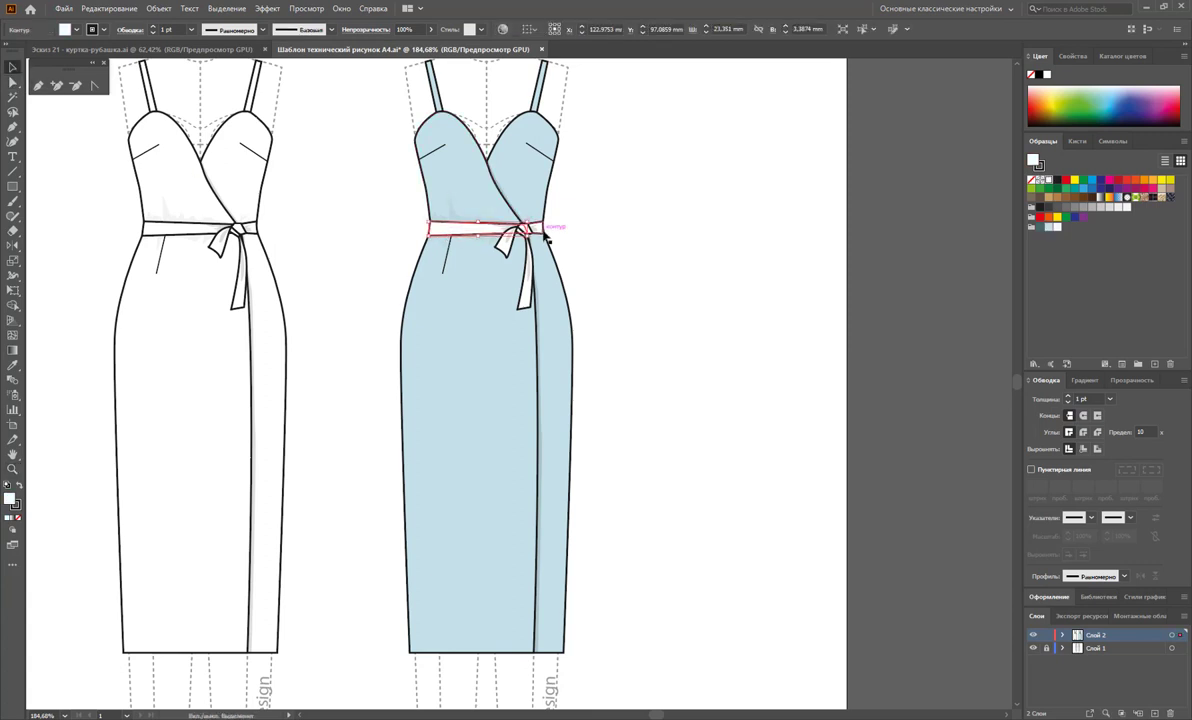
left_click(507, 219, "shift")
left_click(1048, 228)
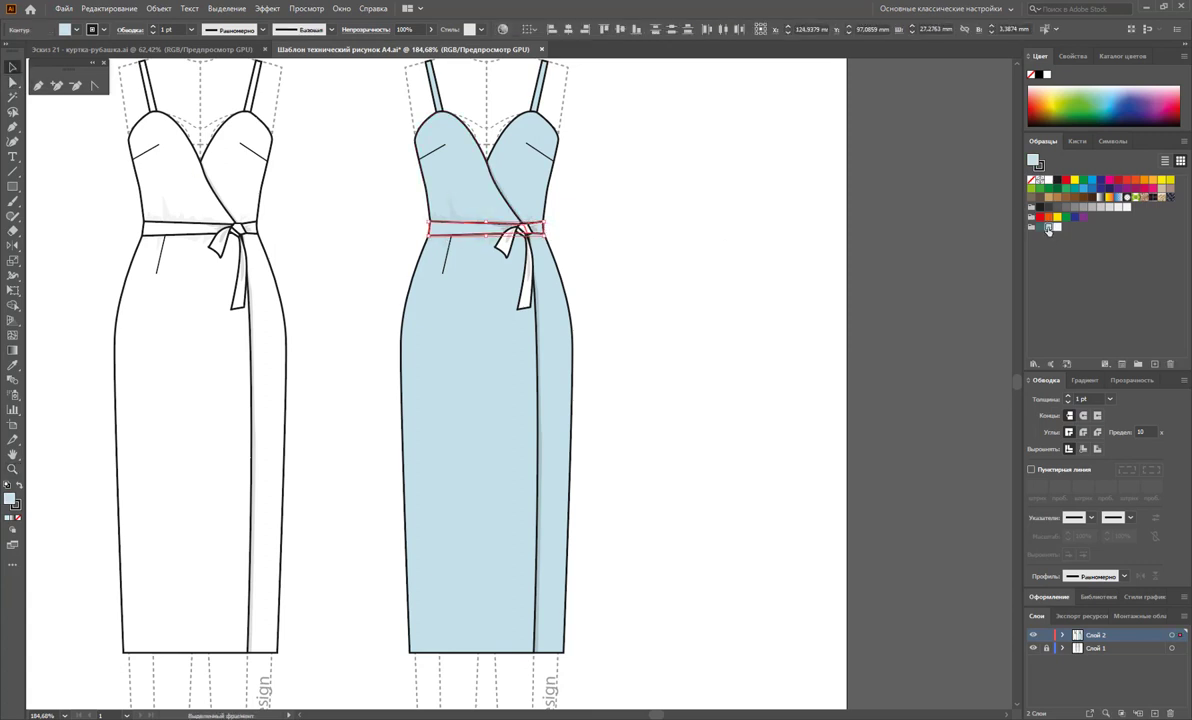
left_click(686, 258)
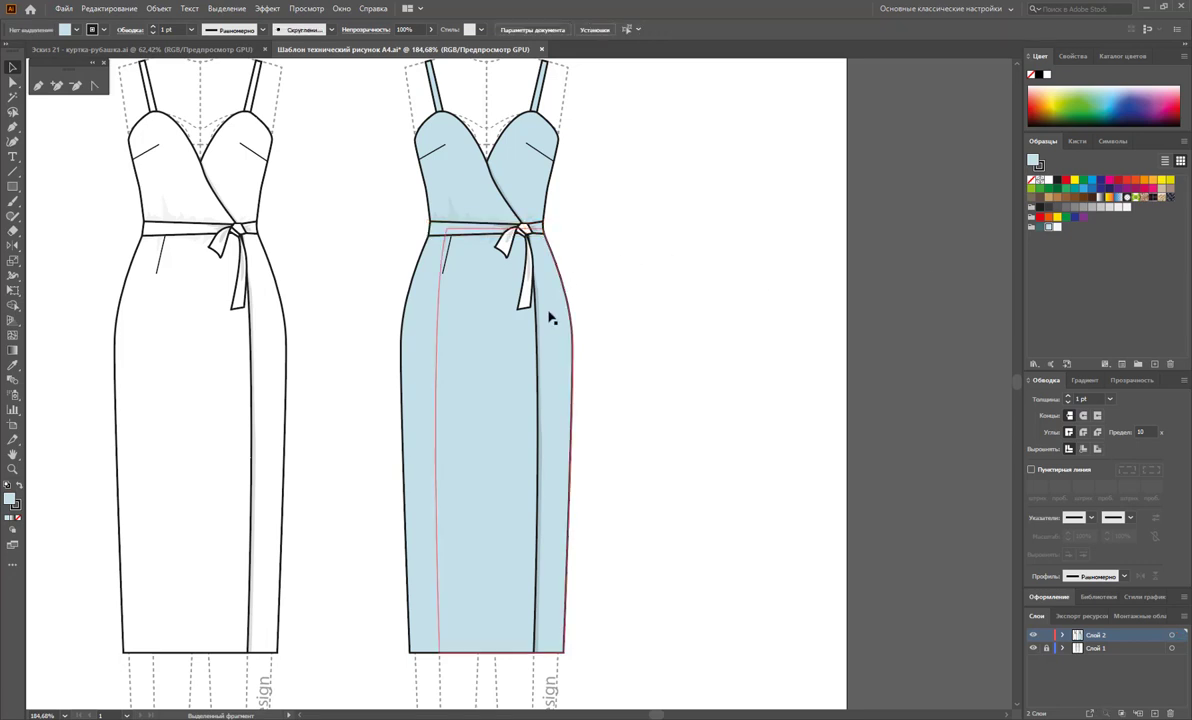
left_click(13, 469)
left_click_drag(505, 210, 678, 316)
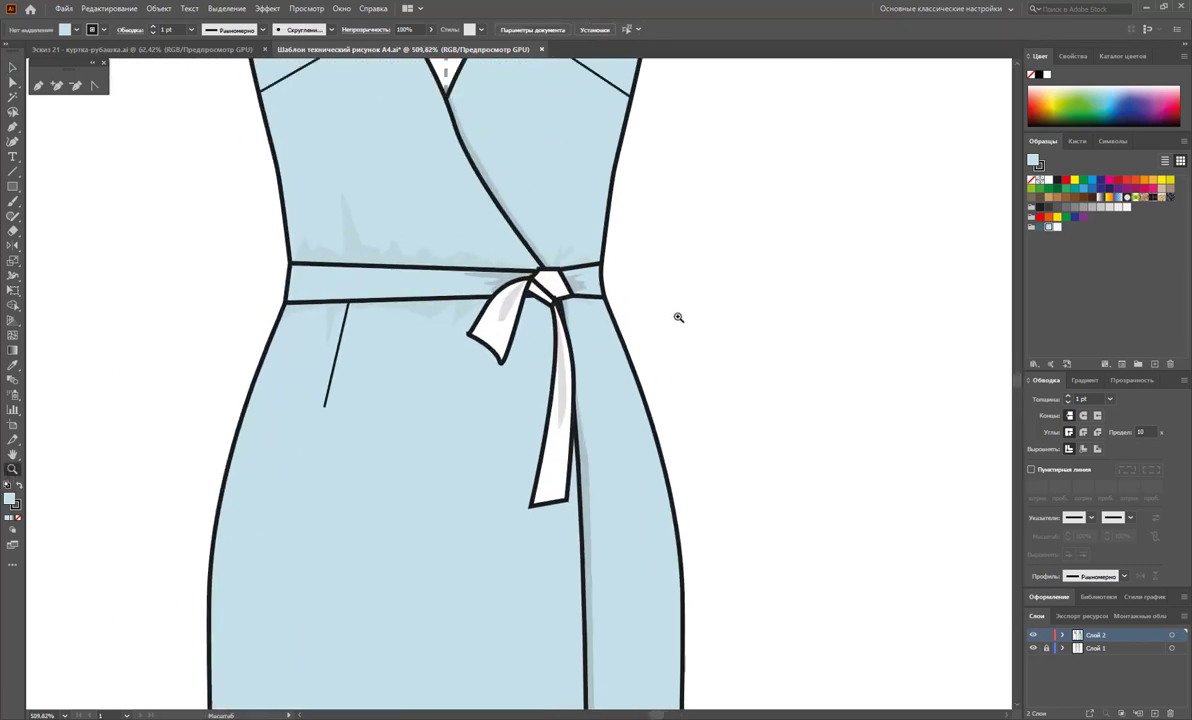
Fill the hanging tie strip, left bow loop and knot light blue
left_click(13, 67)
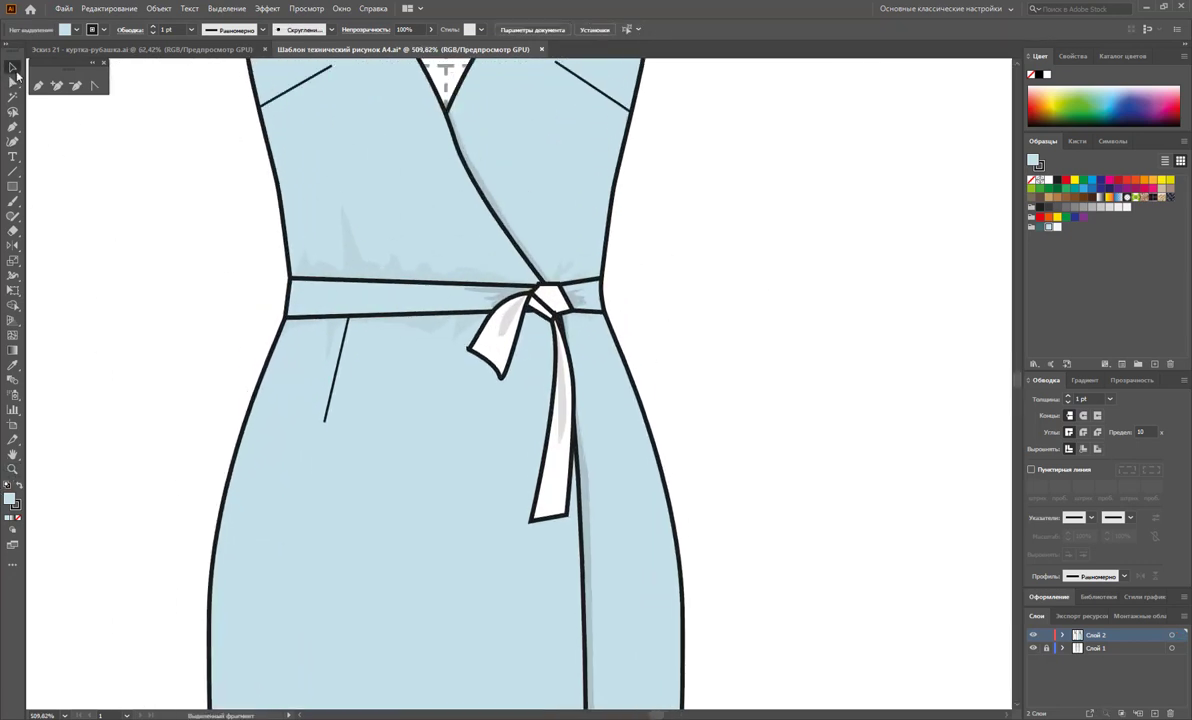
left_click(553, 470)
left_click(505, 366, "shift")
left_click(557, 300, "shift")
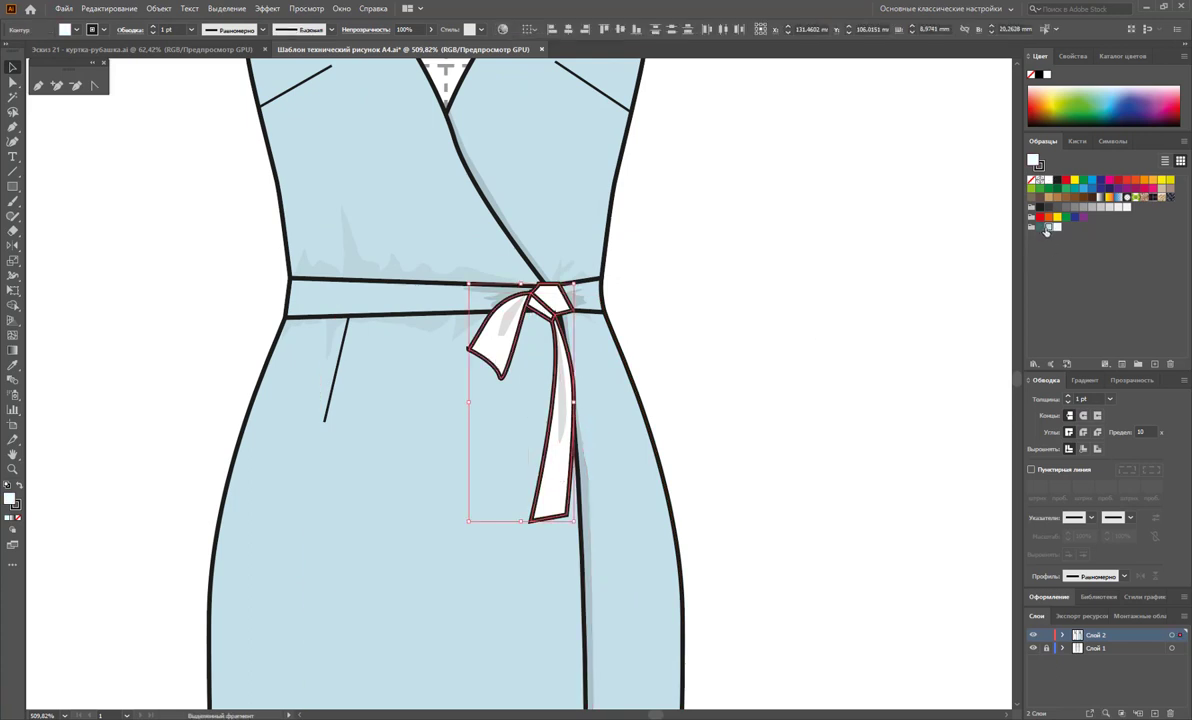
left_click(1046, 229)
left_click(865, 341)
Make the knot, waist, neckline and skirt-seam shadows dark teal at 81% opacity
left_click(503, 316)
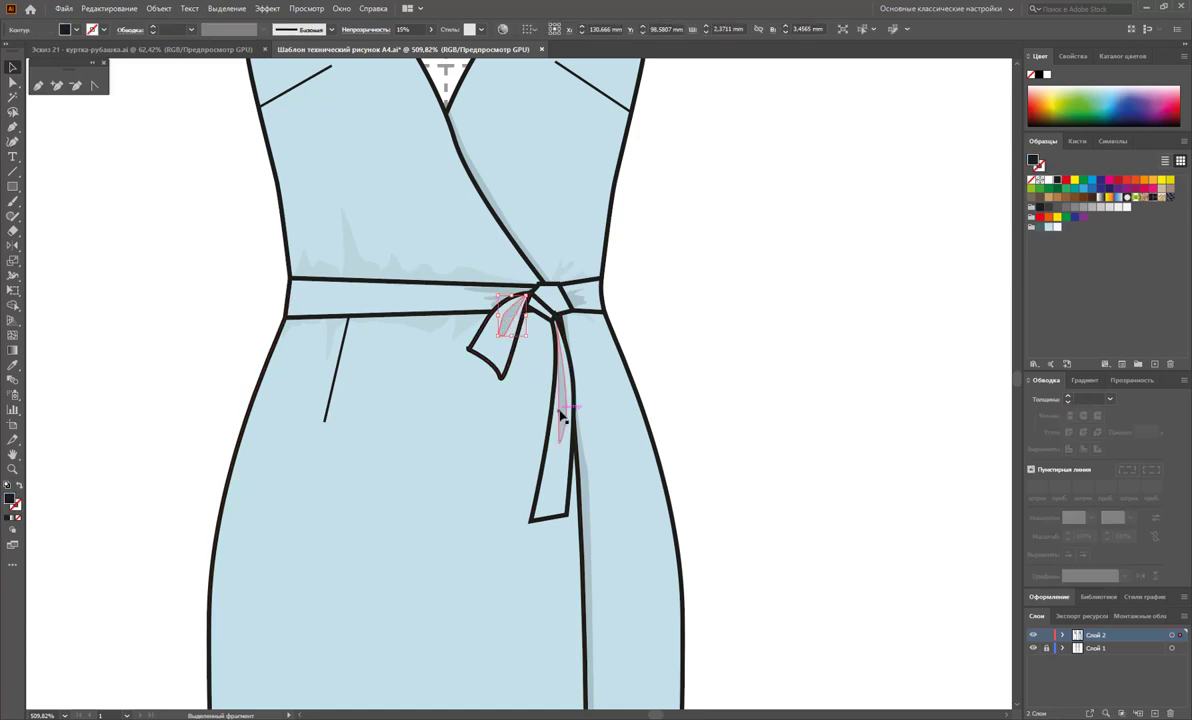
left_click(562, 415, "shift")
left_click(588, 495, "shift")
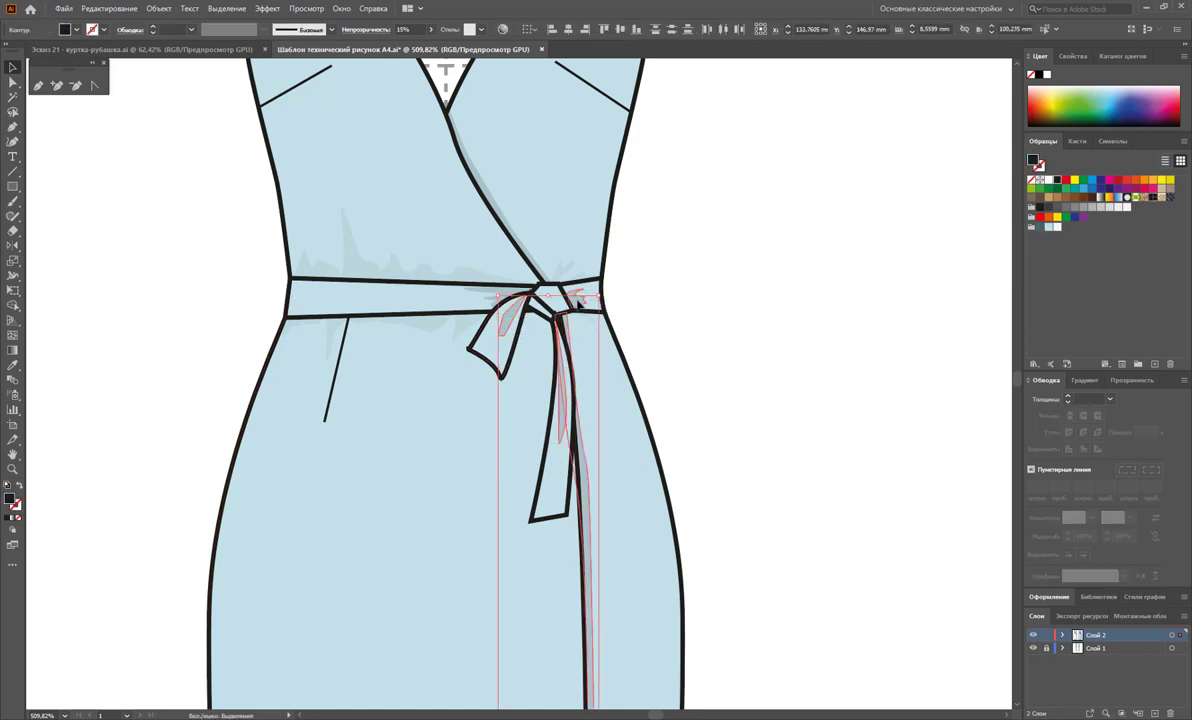
left_click(563, 268, "shift")
left_click(453, 272, "shift")
left_click(462, 325, "shift")
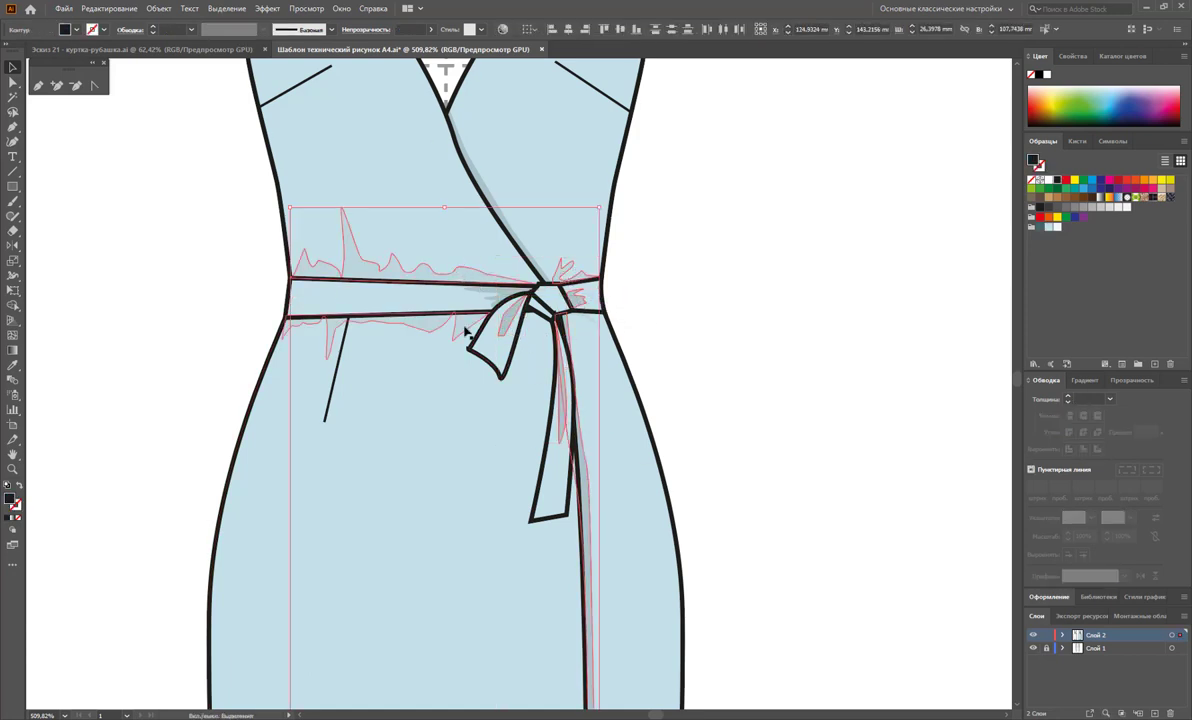
left_click(488, 215, "shift")
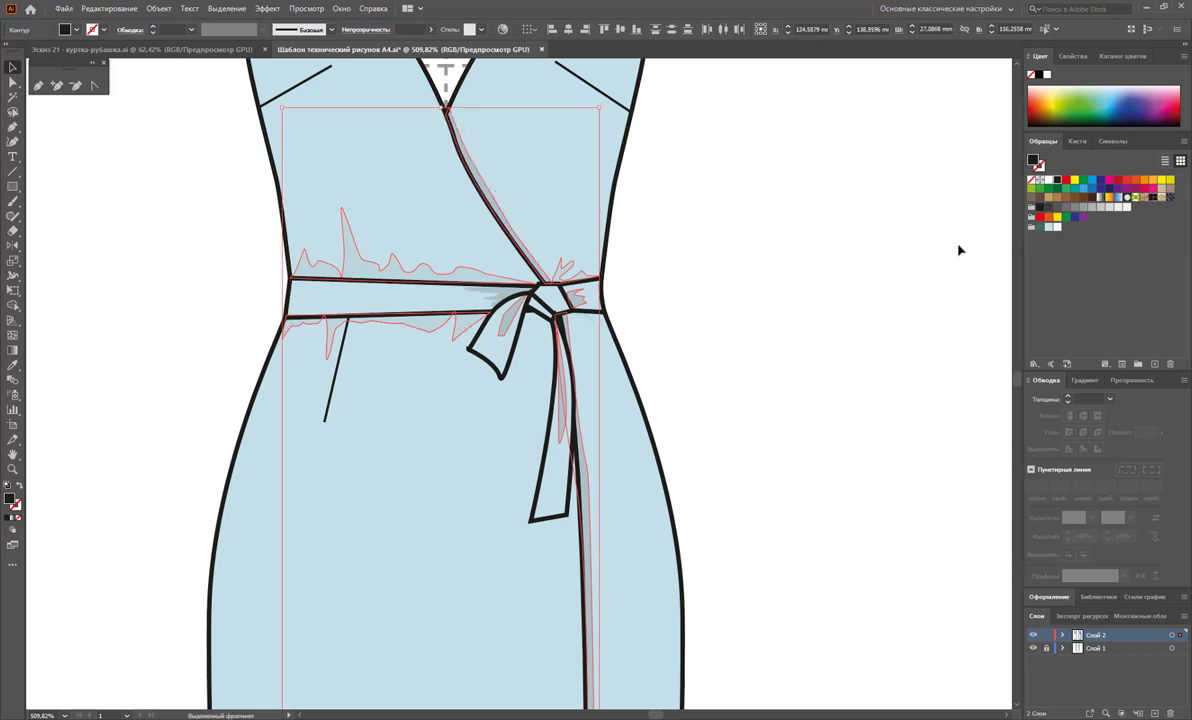
left_click(522, 290, "shift")
left_click(1039, 228)
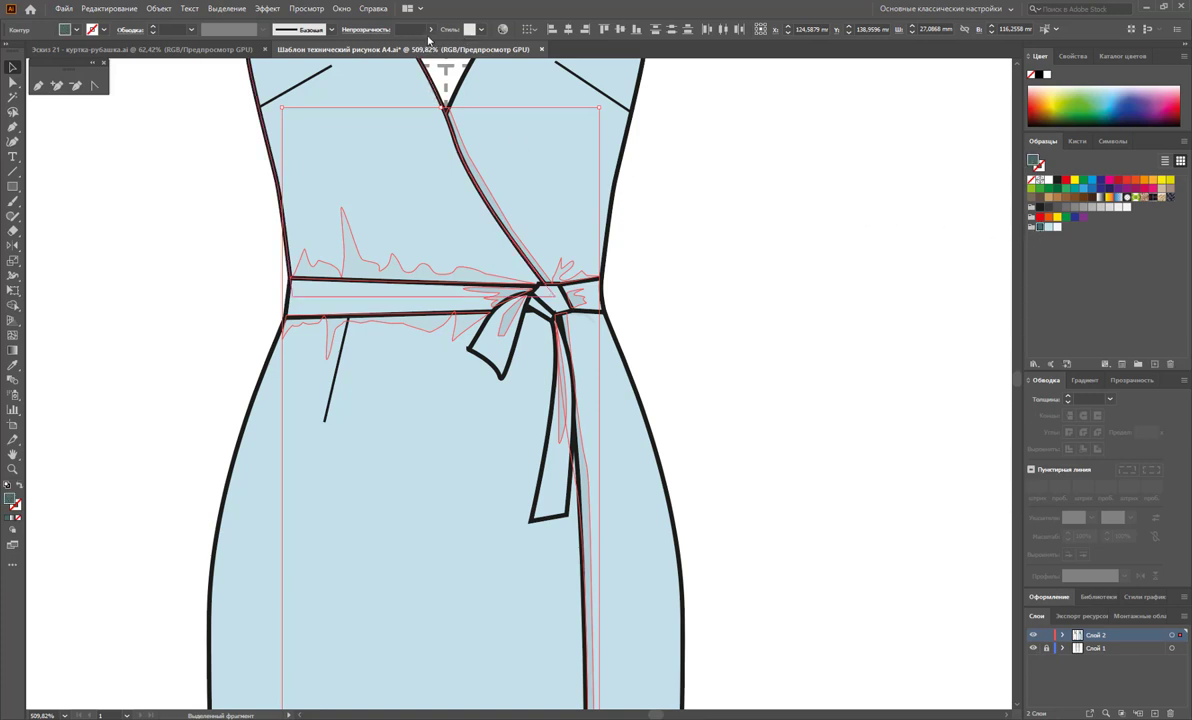
left_click(430, 29)
left_click_drag(421, 48, 420, 48)
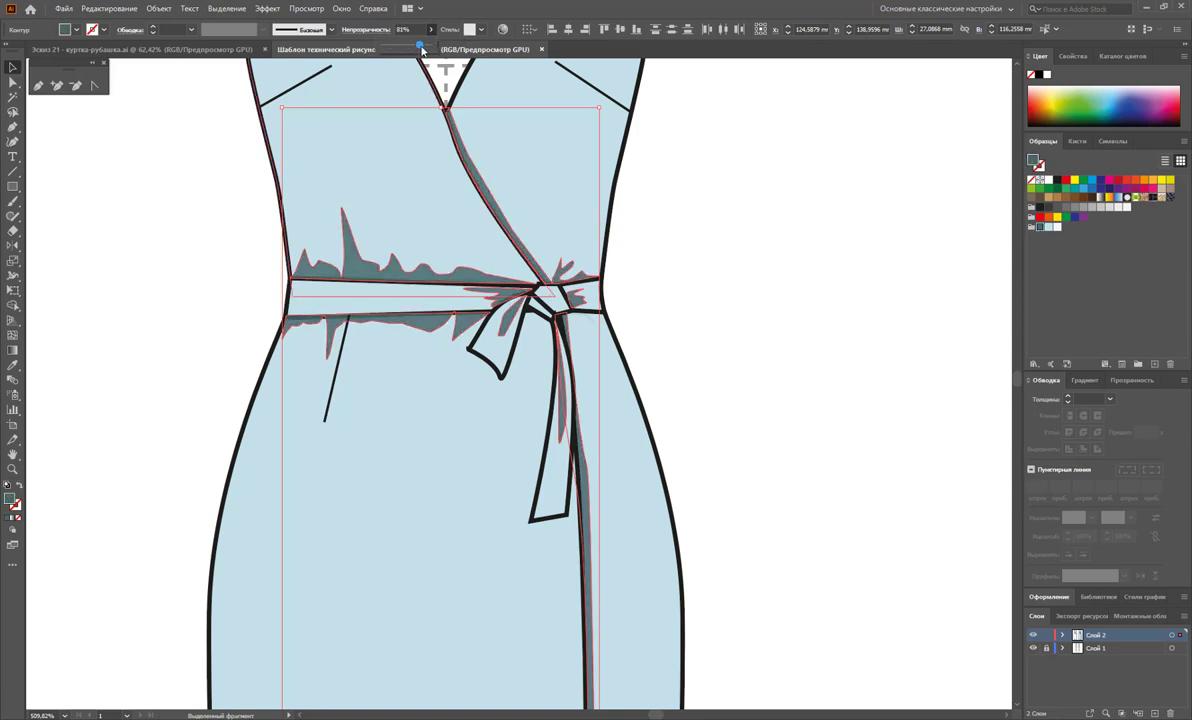
left_click(700, 330)
Zoom out to both dresses and draw a Pen shadow shape along the wrap neckline
key("z")
left_click_drag(549, 413, 482, 395)
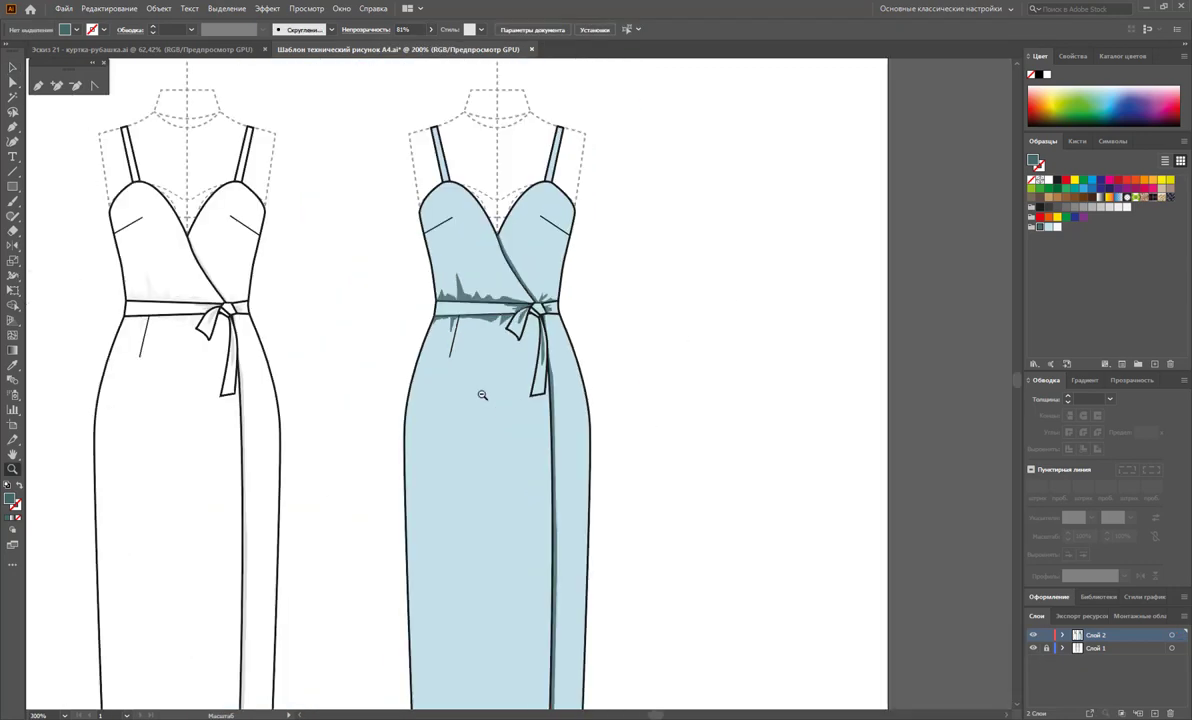
scroll(482, 368, "down", 3)
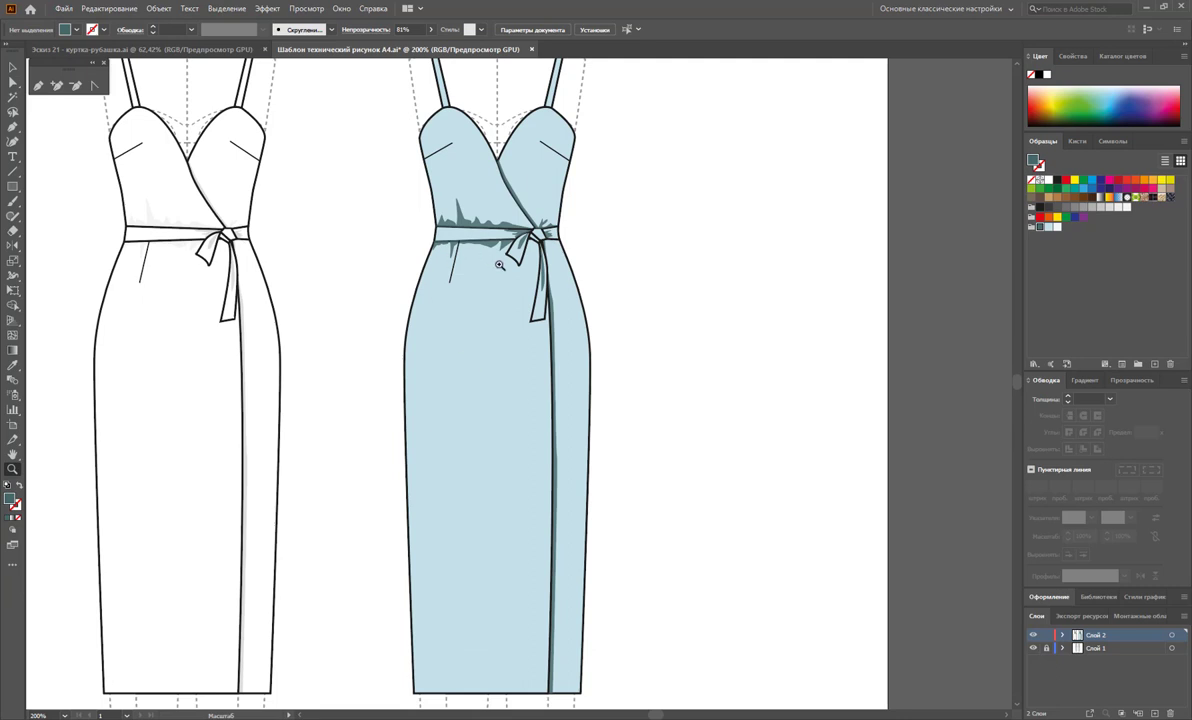
left_click(38, 87)
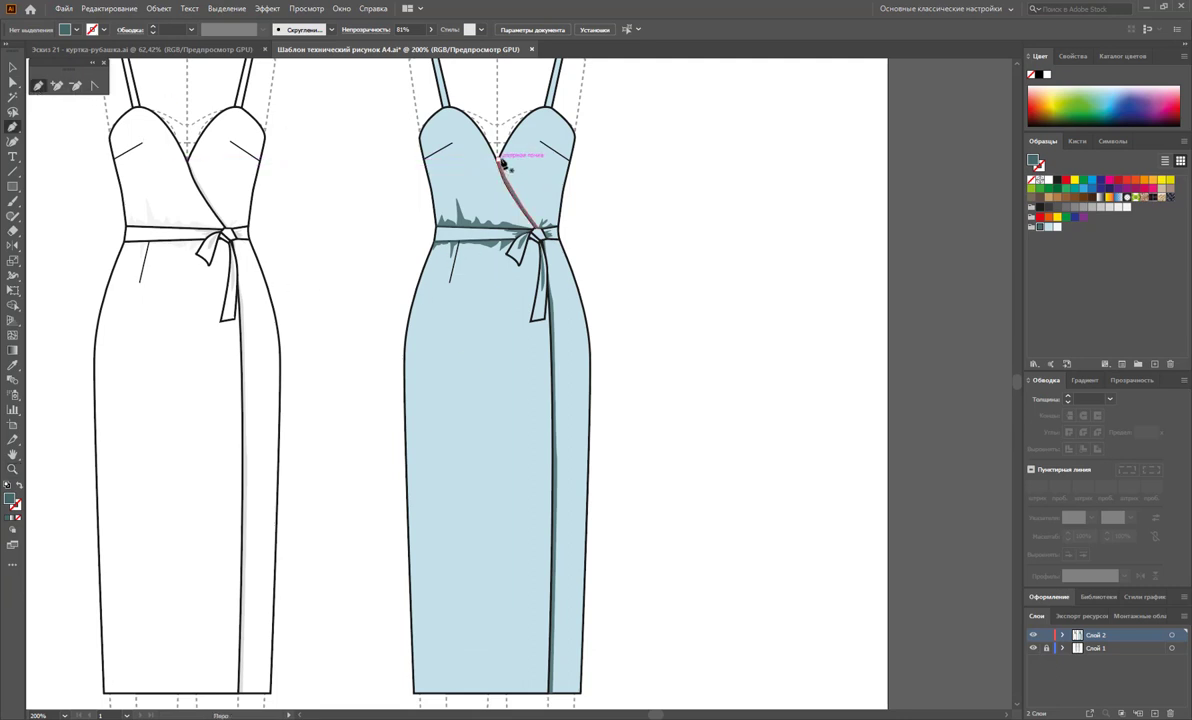
left_click(503, 165)
left_click(527, 190)
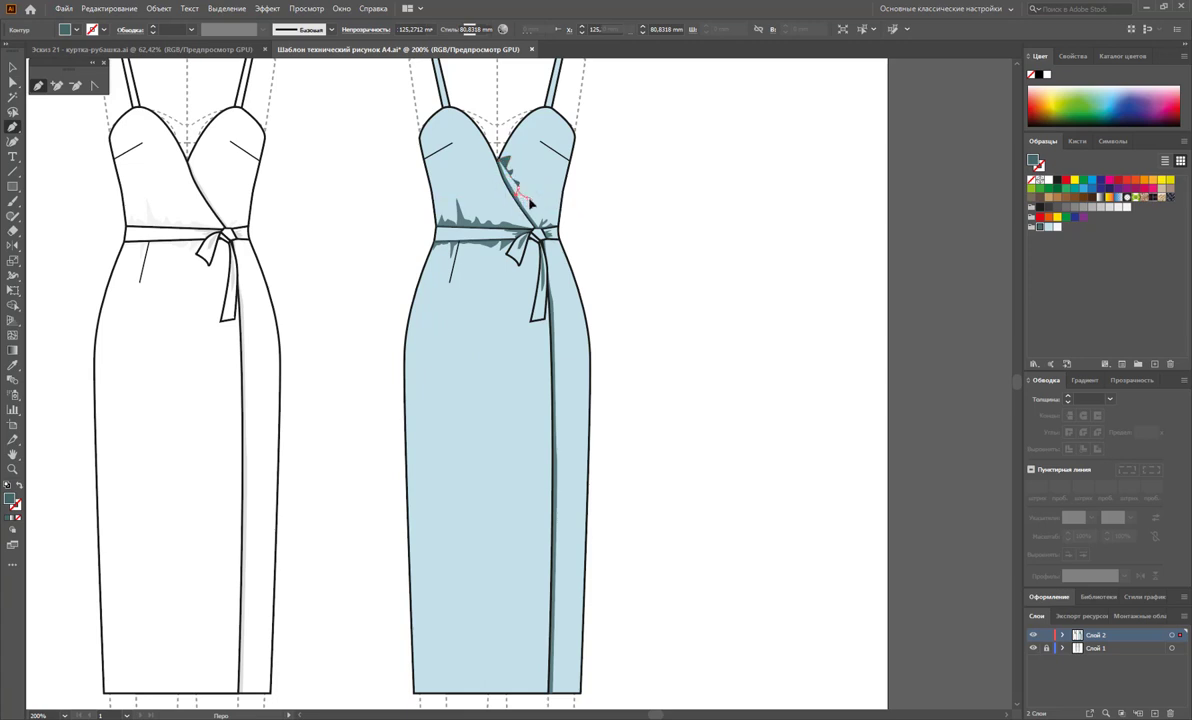
left_click(536, 208)
left_click(545, 229)
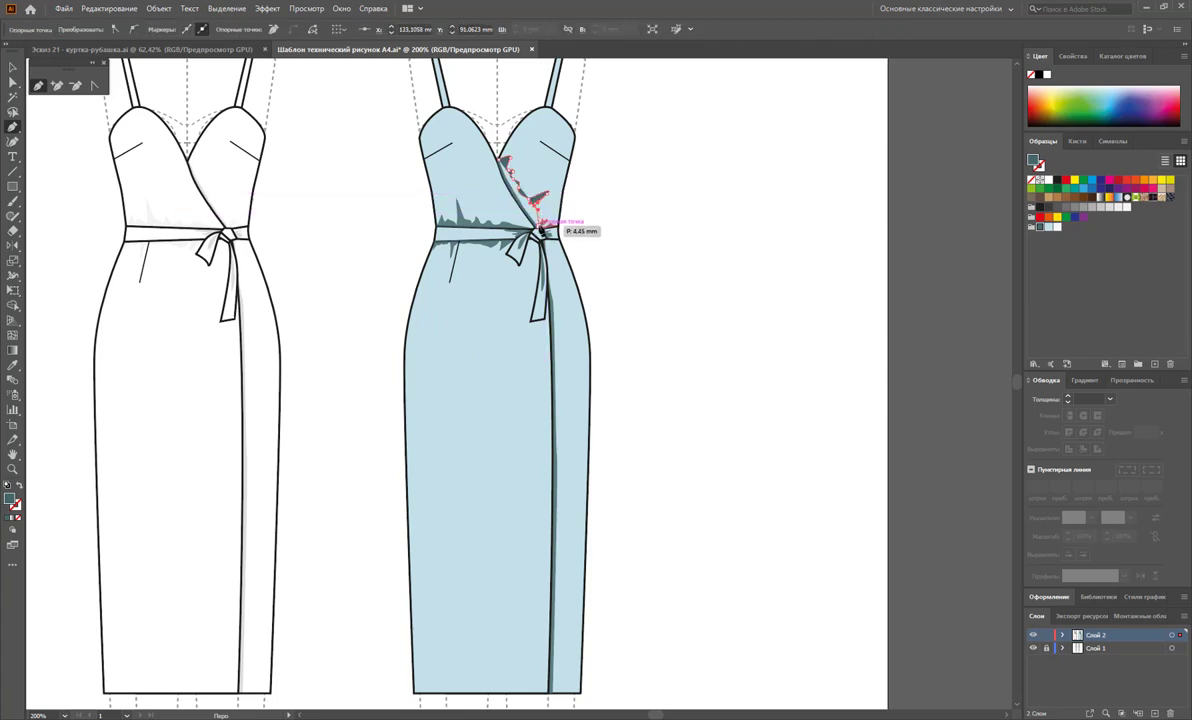
left_click(512, 178)
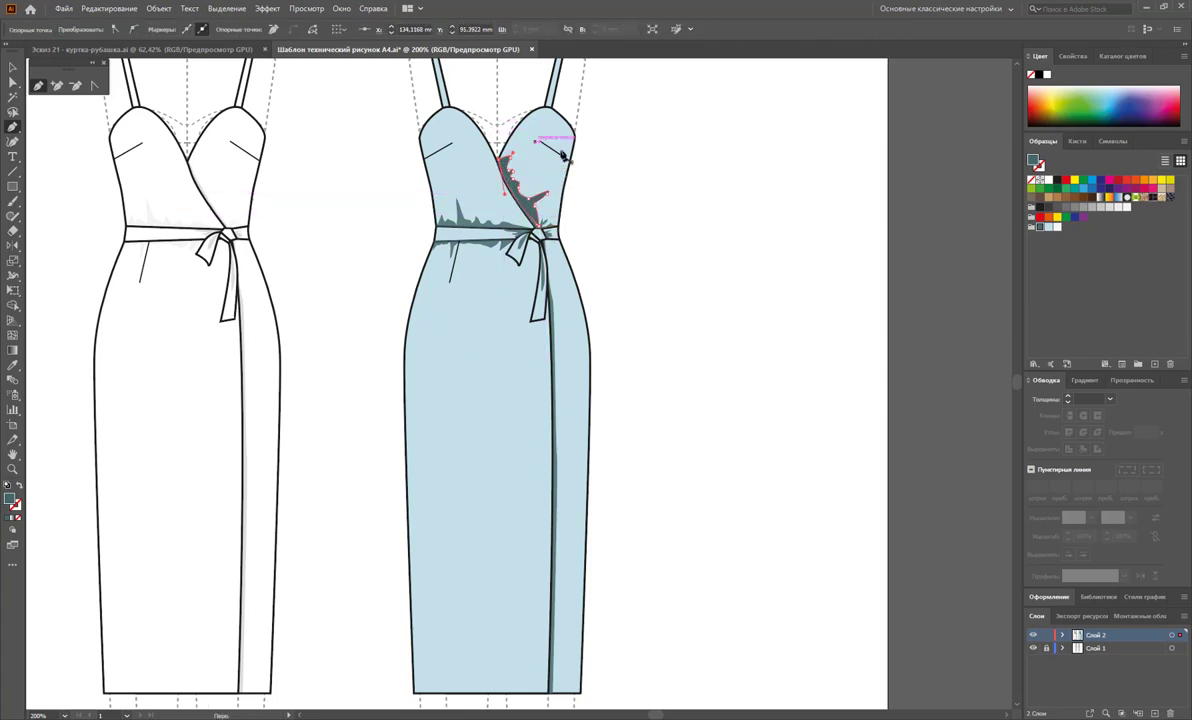
left_click(12, 70)
left_click(806, 319)
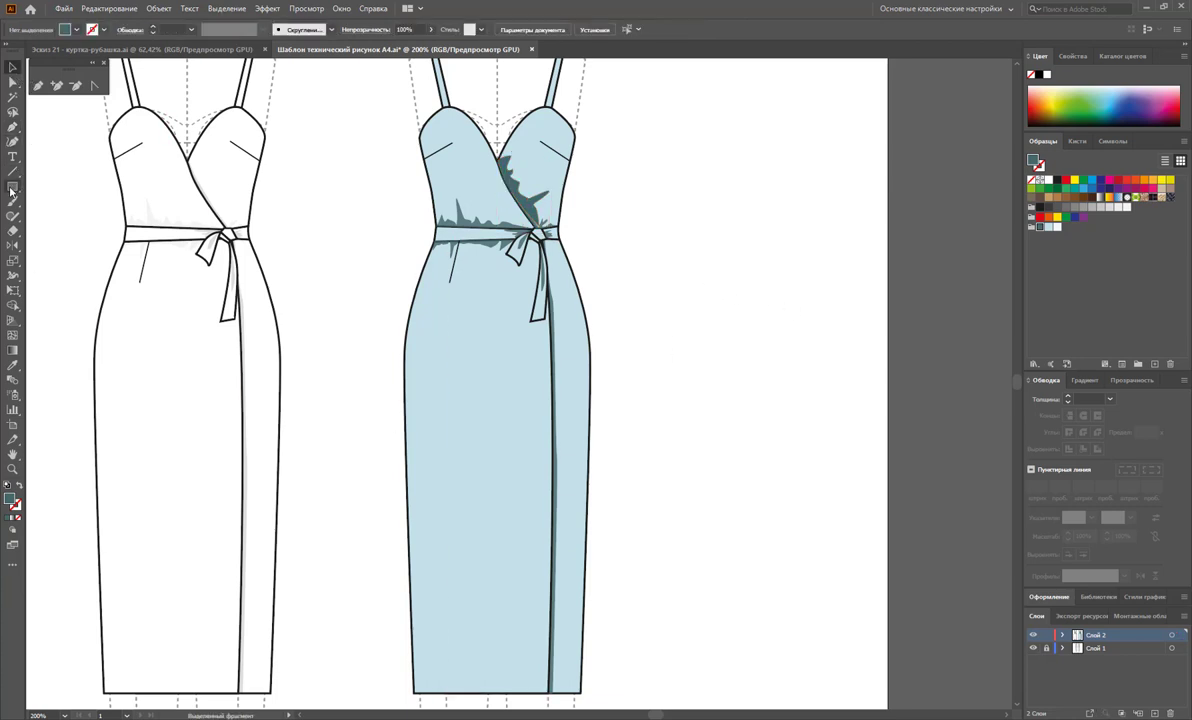
Draw closed shadow patches on the left and right bodice cups
left_click(38, 85)
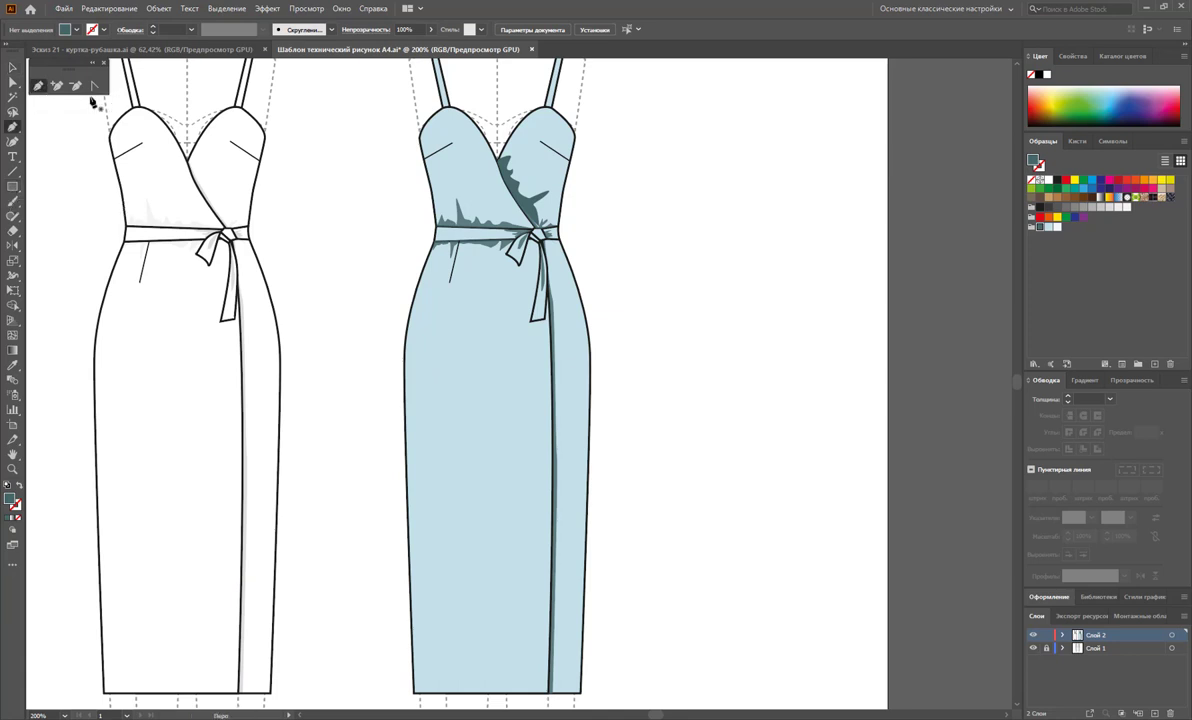
left_click(447, 133)
left_click(451, 163)
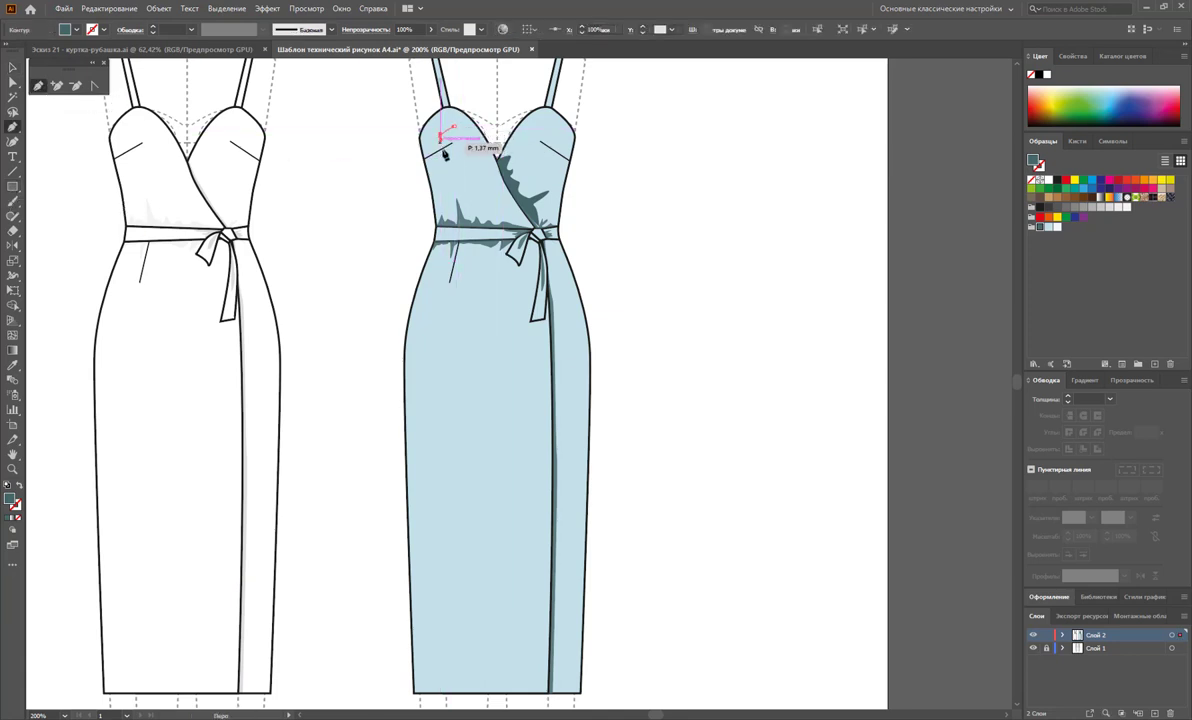
left_click(466, 131)
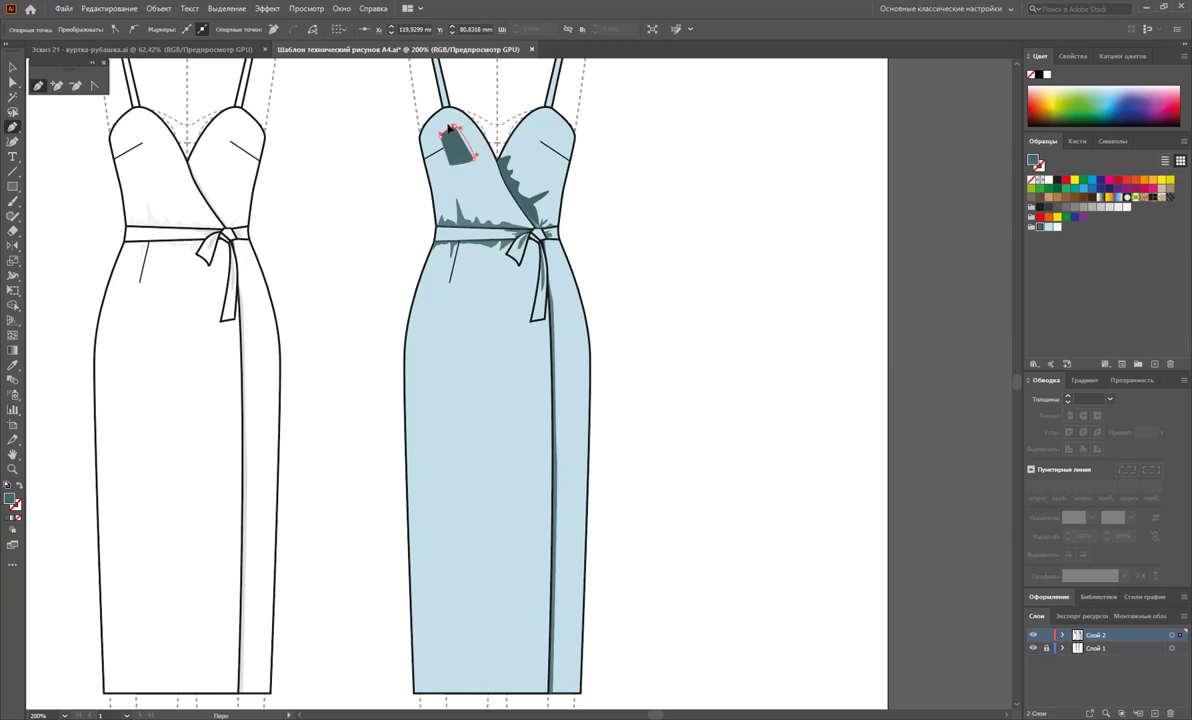
left_click(543, 130)
left_click(533, 155)
left_click(546, 175)
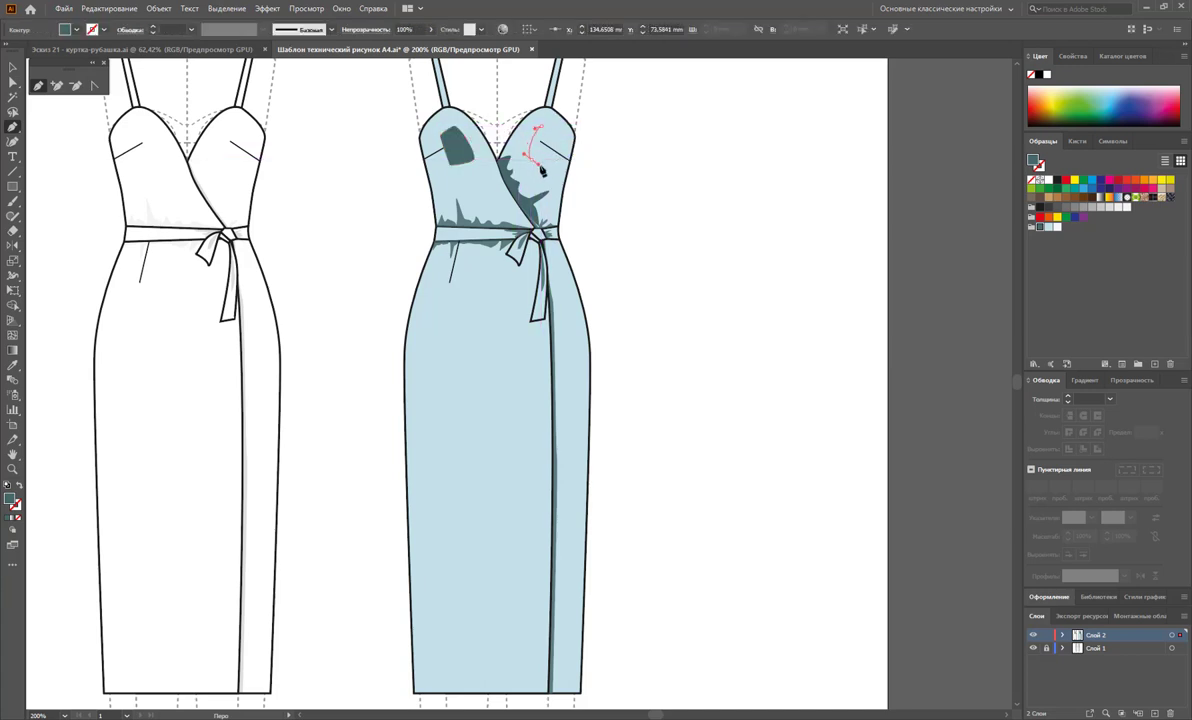
left_click(545, 130)
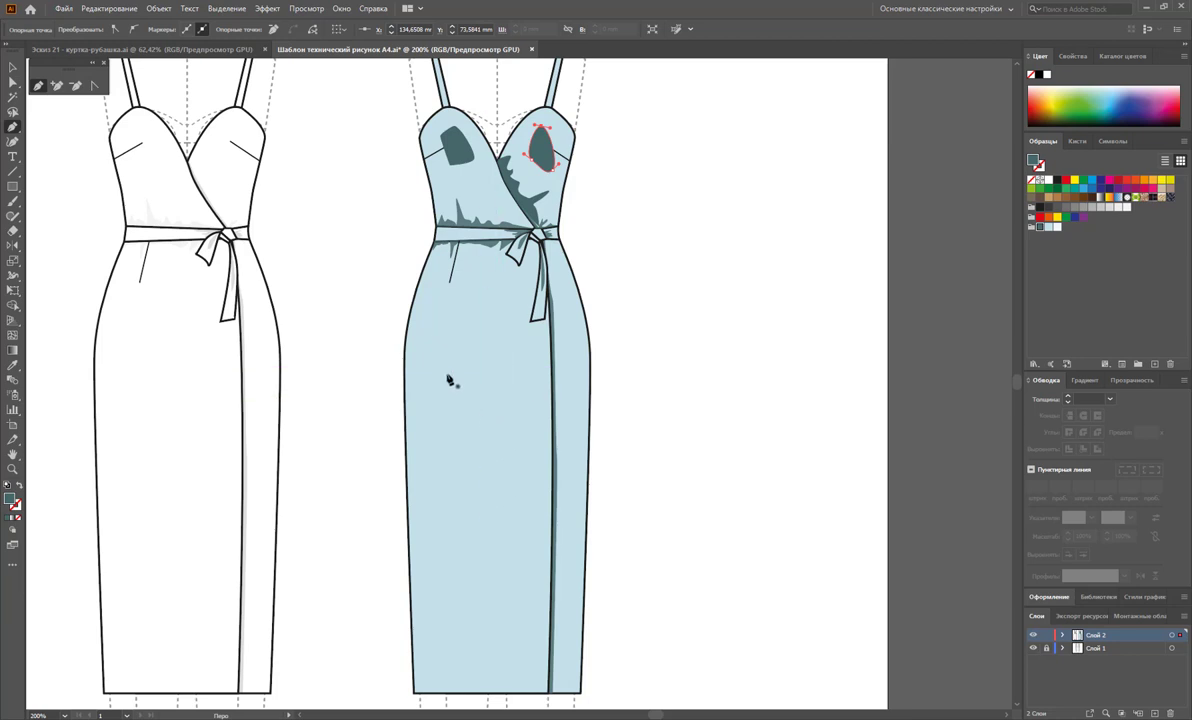
Draw a long shadow on the left skirt and a curved one on the lower right skirt
left_click(440, 313)
left_click(463, 357)
left_click(458, 437)
left_click(458, 463)
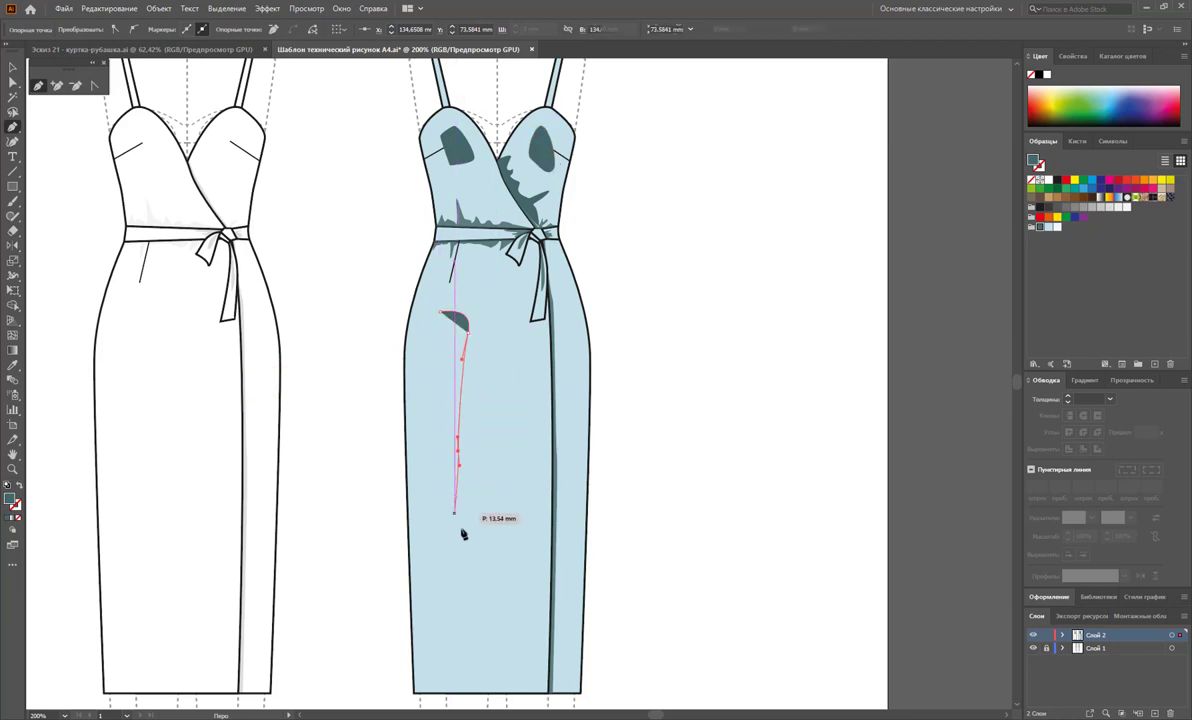
left_click(460, 577)
left_click(441, 312)
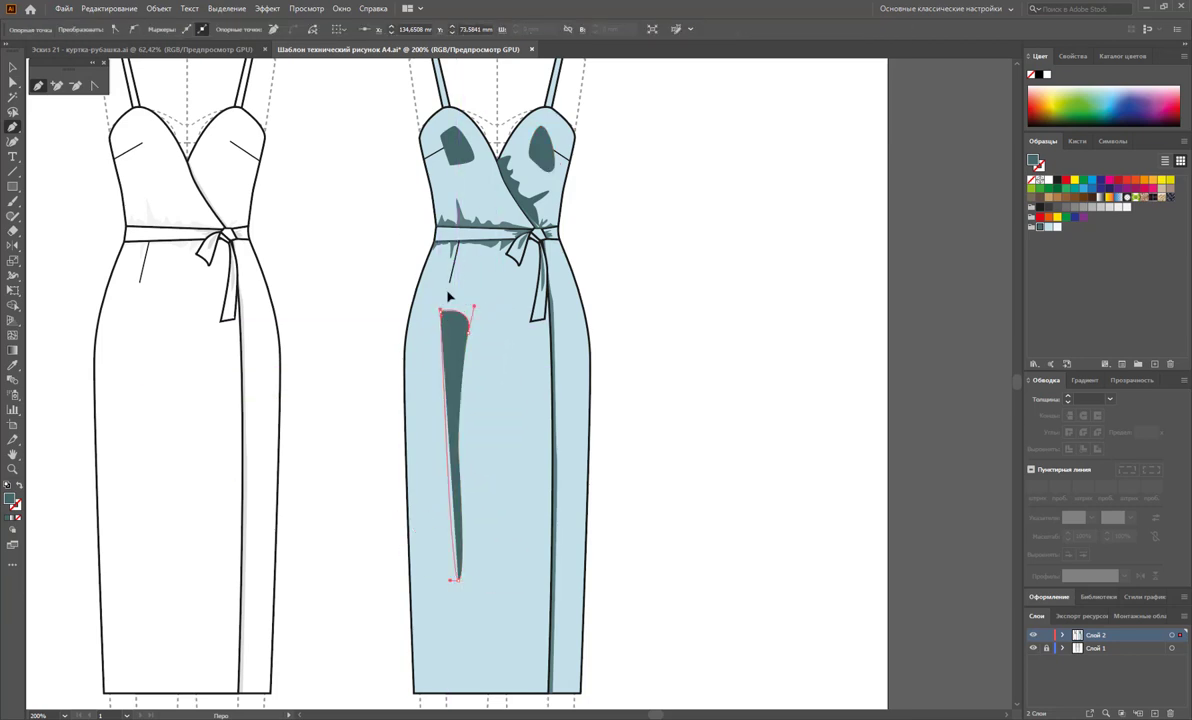
left_click(524, 458)
left_click_drag(528, 677, 555, 683)
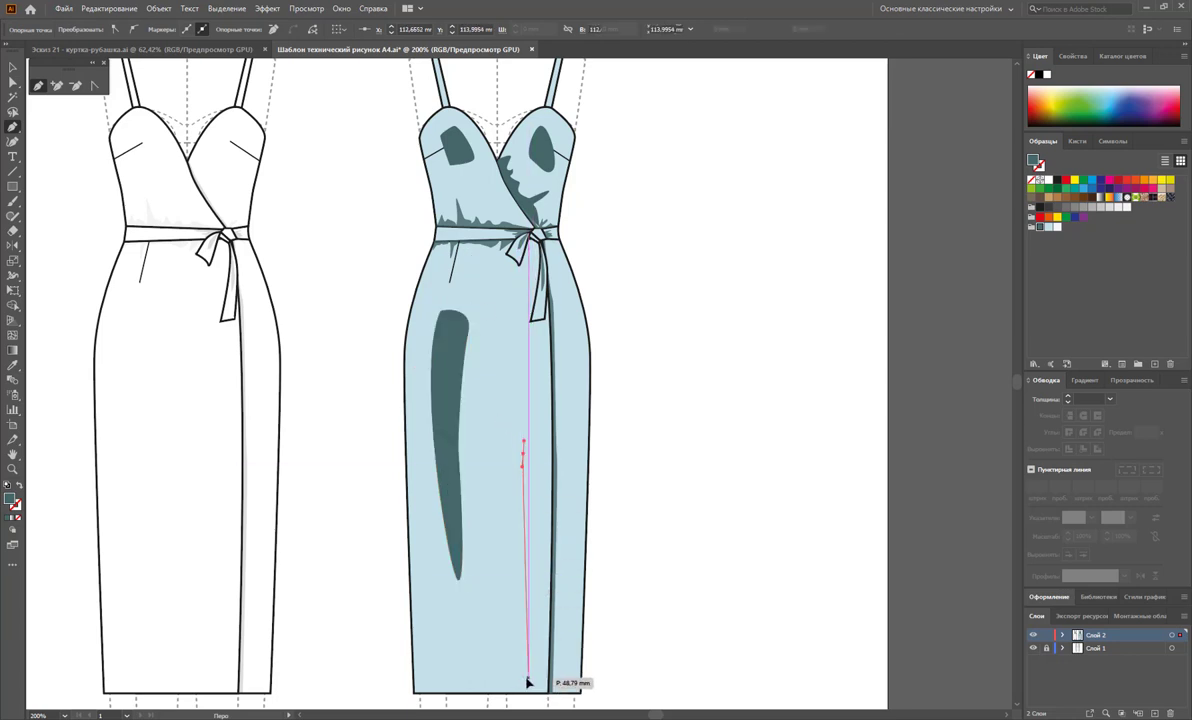
left_click_drag(523, 459, 551, 372)
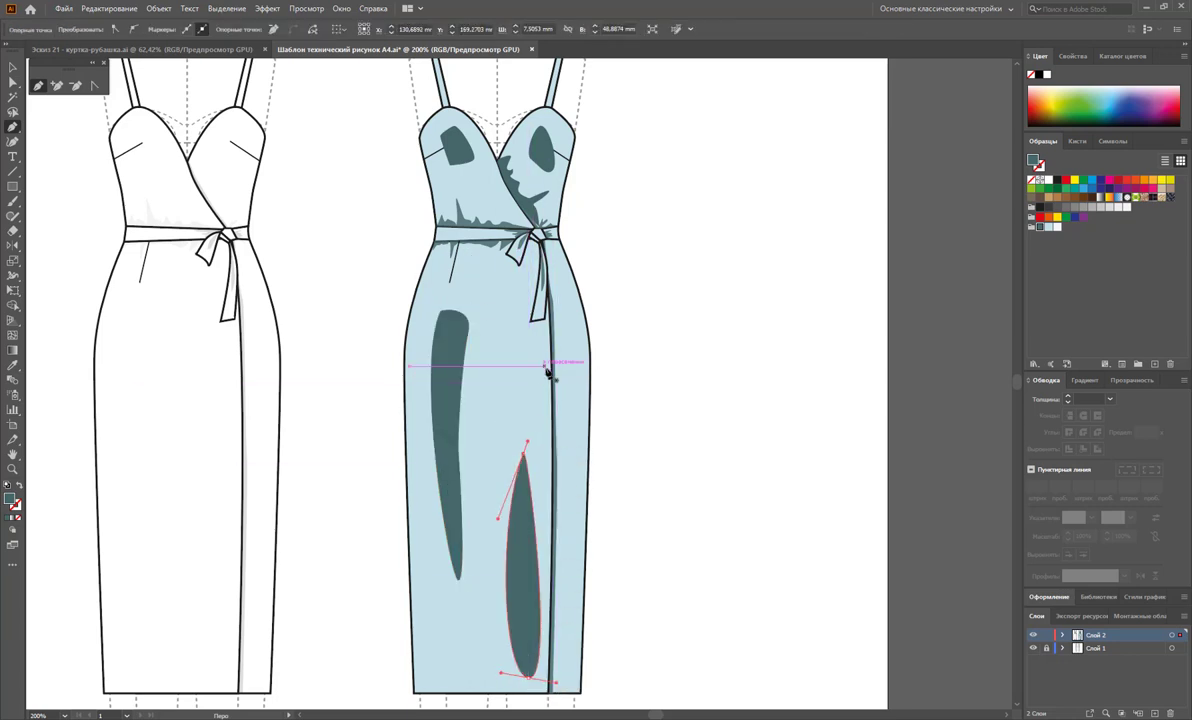
Draw a shadow on the hanging belt tie and a curved edge below the bodice
scroll(586, 377, "up", 1)
key("ctrl+shift+a")
left_click(541, 257)
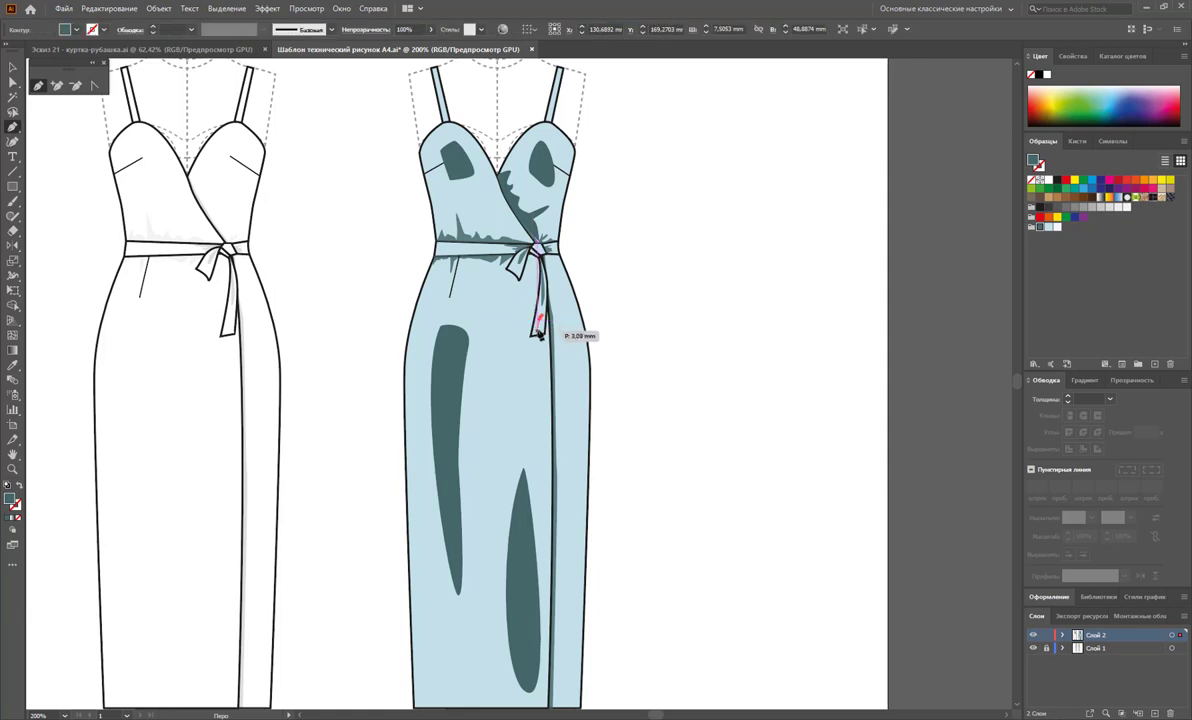
left_click(532, 334)
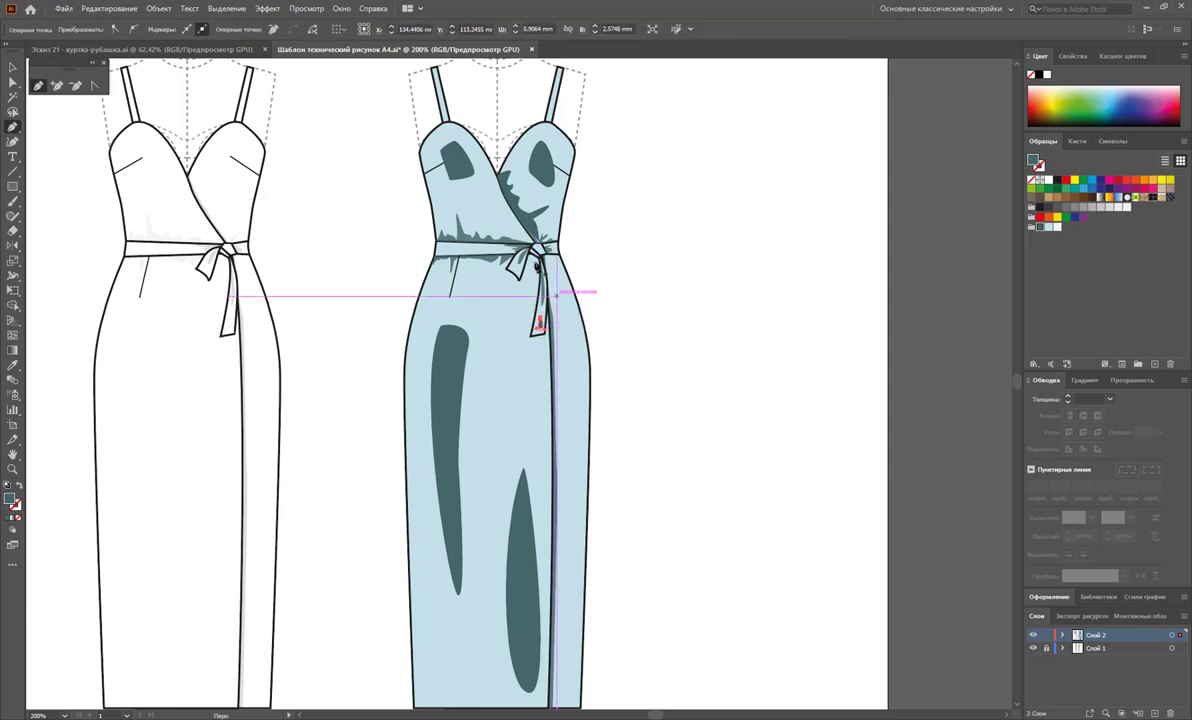
left_click(542, 257)
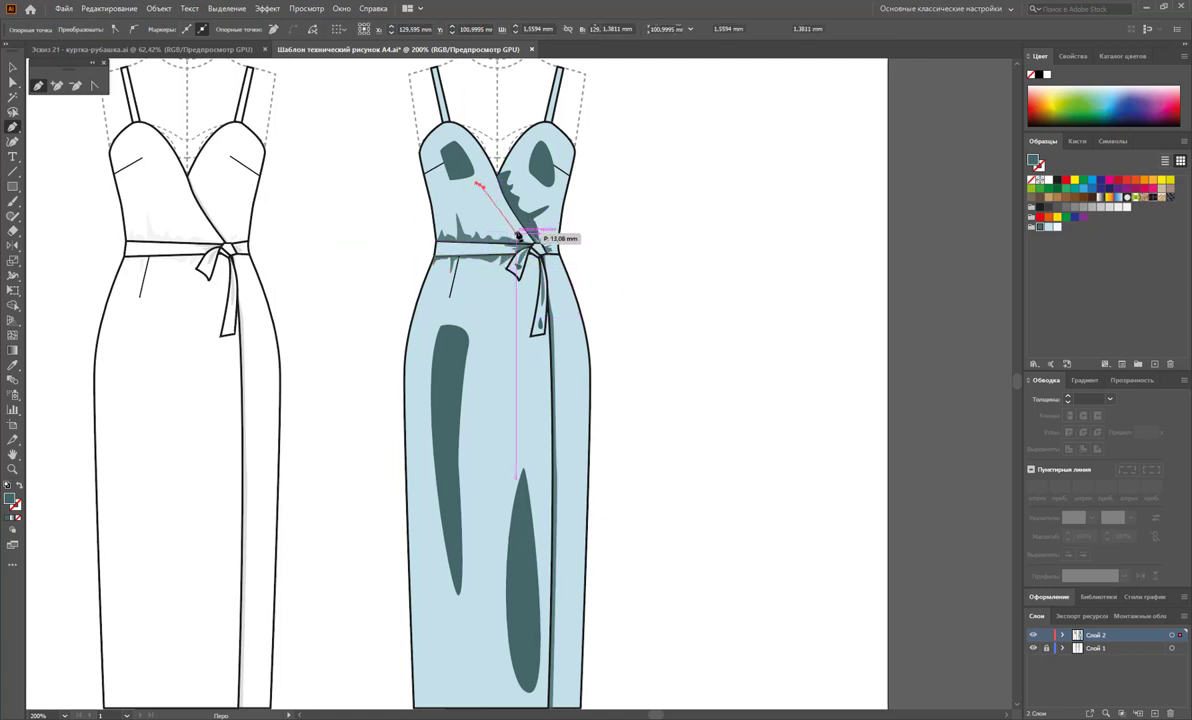
left_click_drag(496, 226, 476, 220)
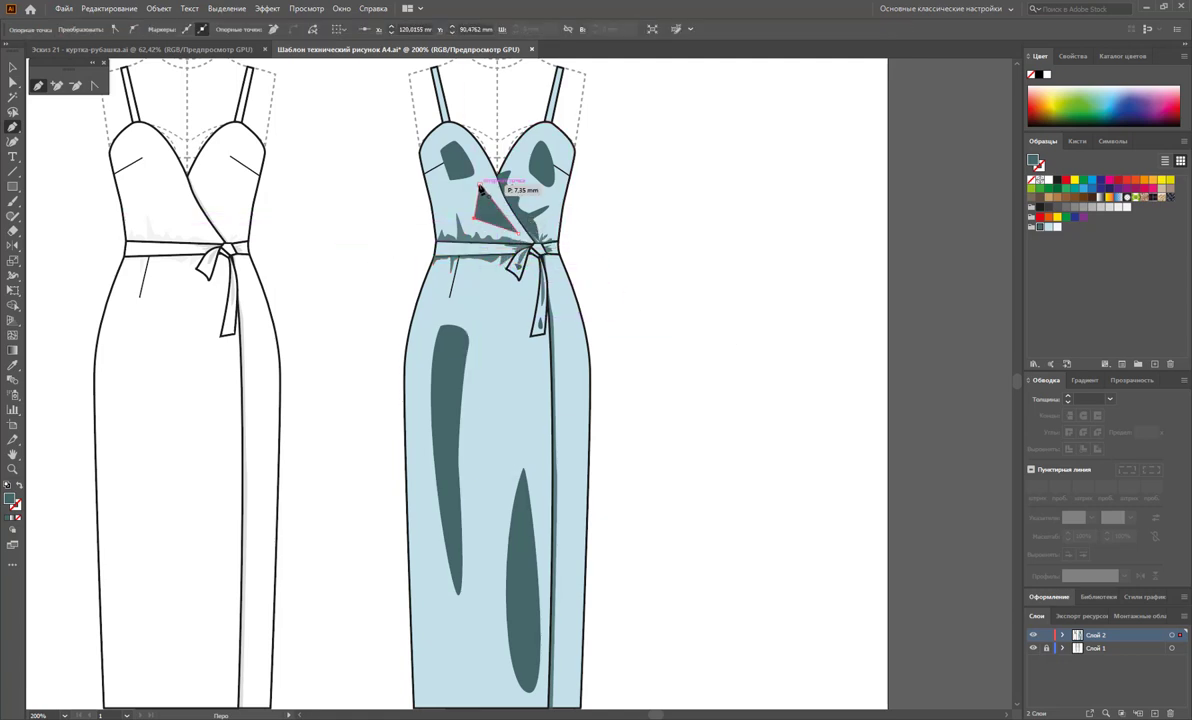
Fill the bodice, tie and both skirt patches with white
key("v")
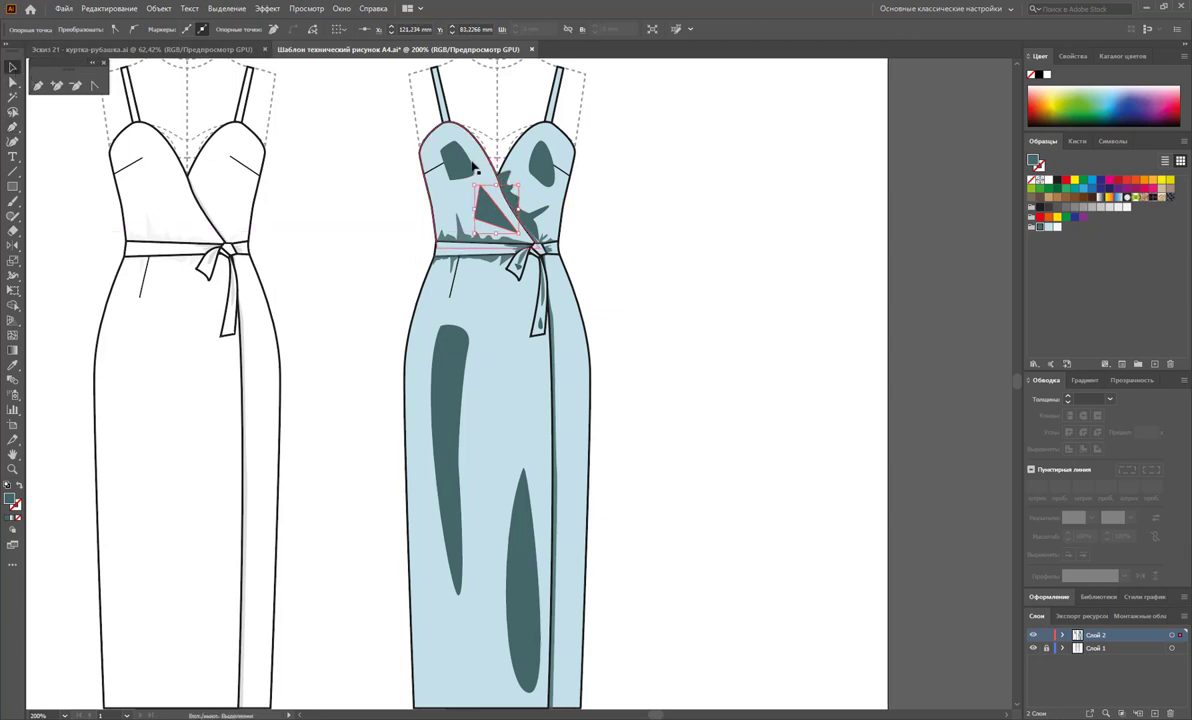
left_click(456, 160, "shift")
left_click(541, 163, "shift")
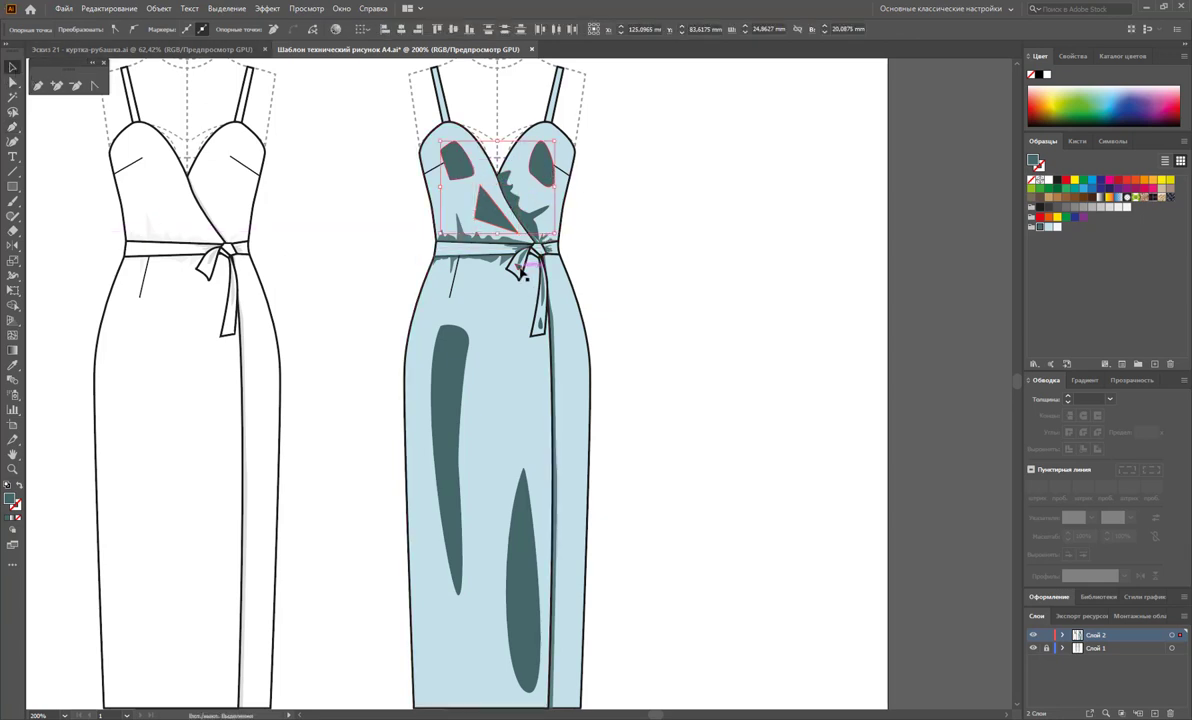
left_click(505, 262, "shift")
left_click(450, 400, "shift")
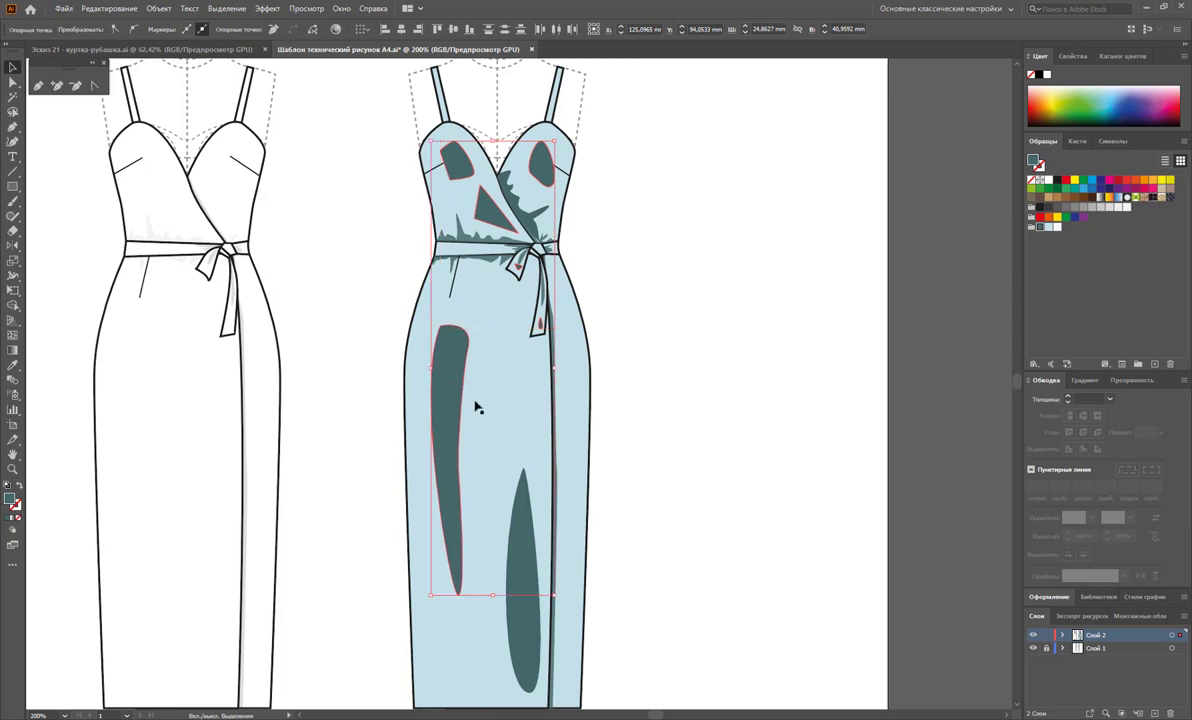
left_click(521, 553, "shift")
left_click(1057, 227)
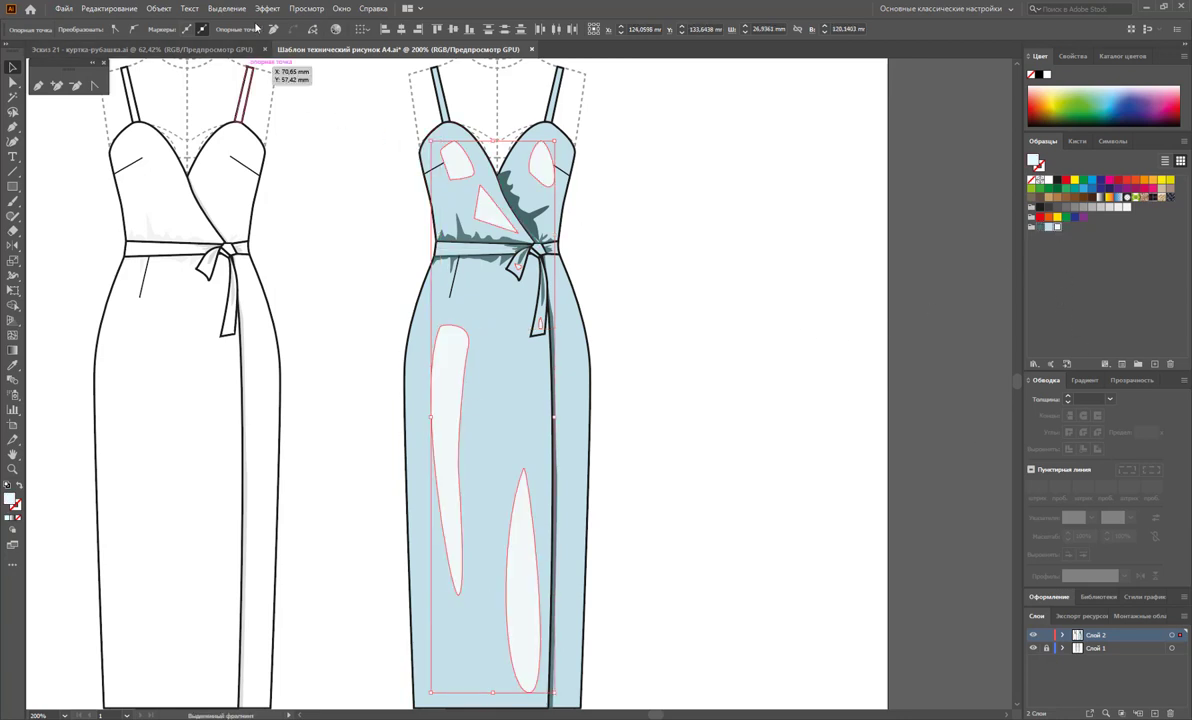
Set up a Gaussian Blur of about 22.9 px on the white patches
left_click(275, 9)
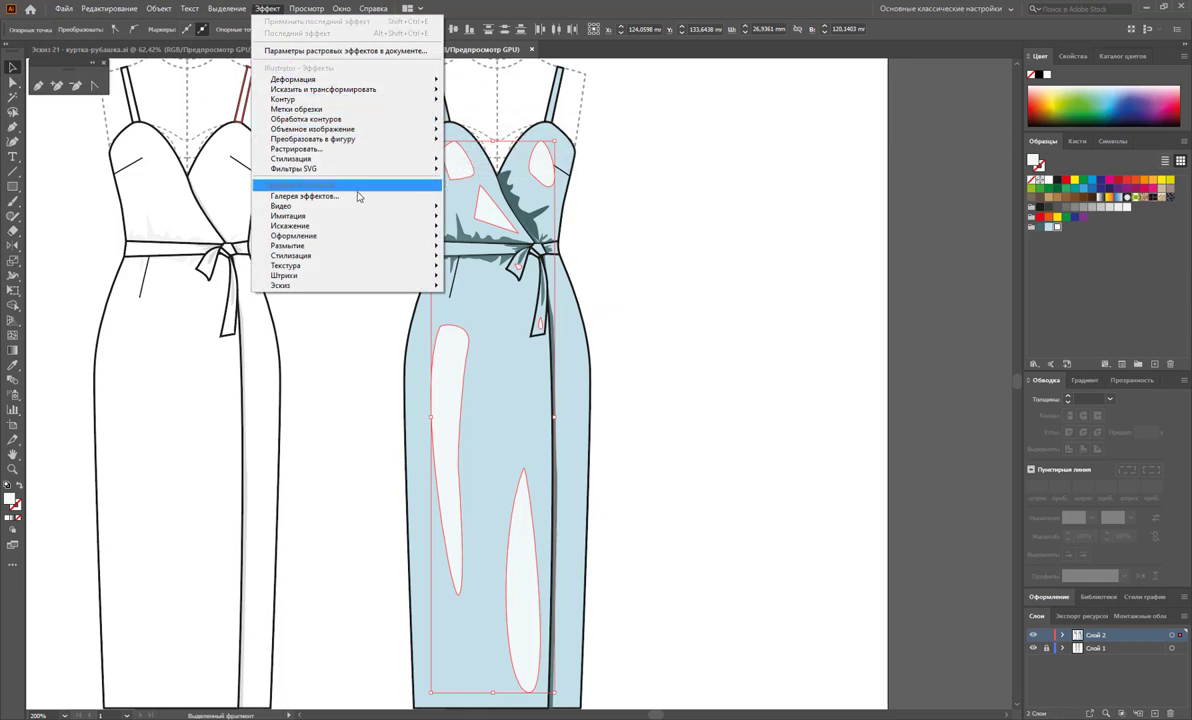
mouse_move(288, 245)
left_click(505, 247)
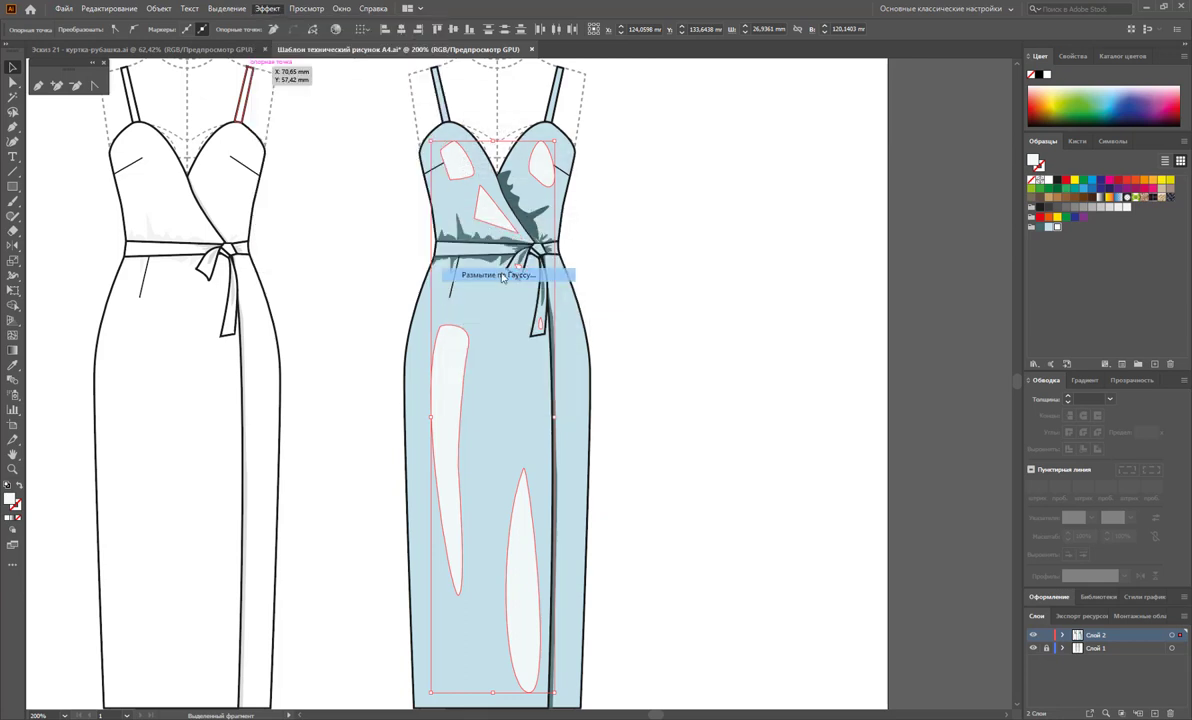
left_click_drag(396, 320, 778, 196)
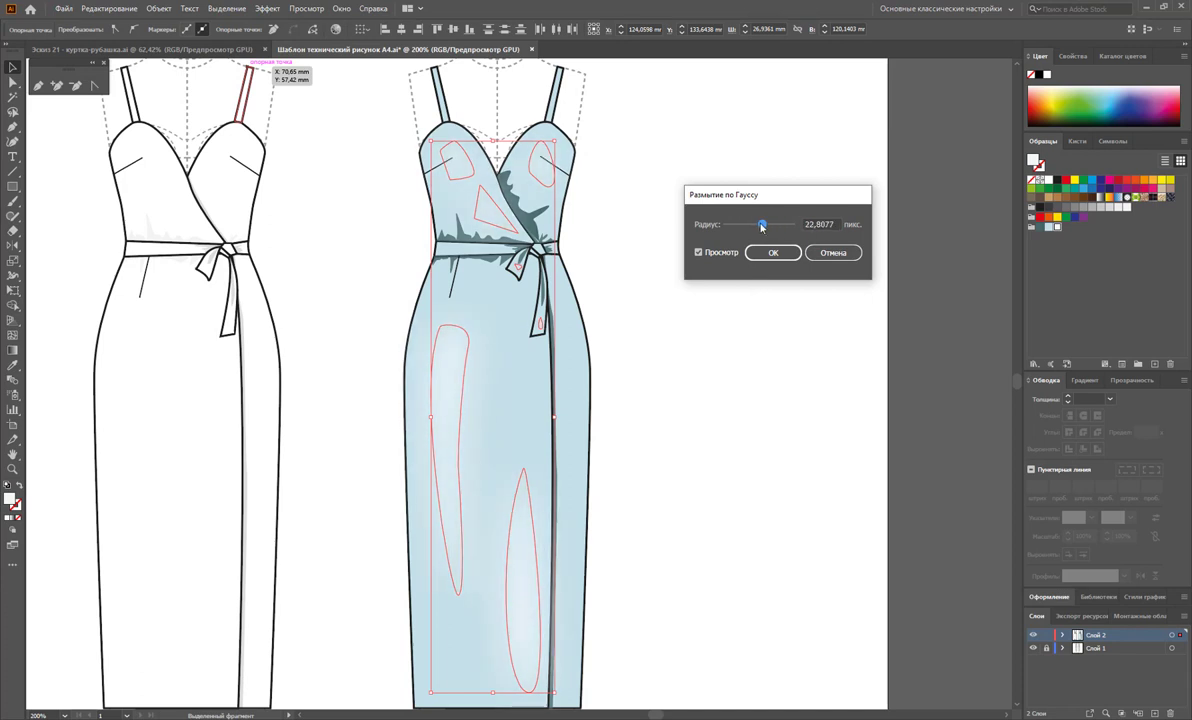
Apply the blur and set the bodice, skirt and tie highlights to 69% opacity
left_click(772, 252)
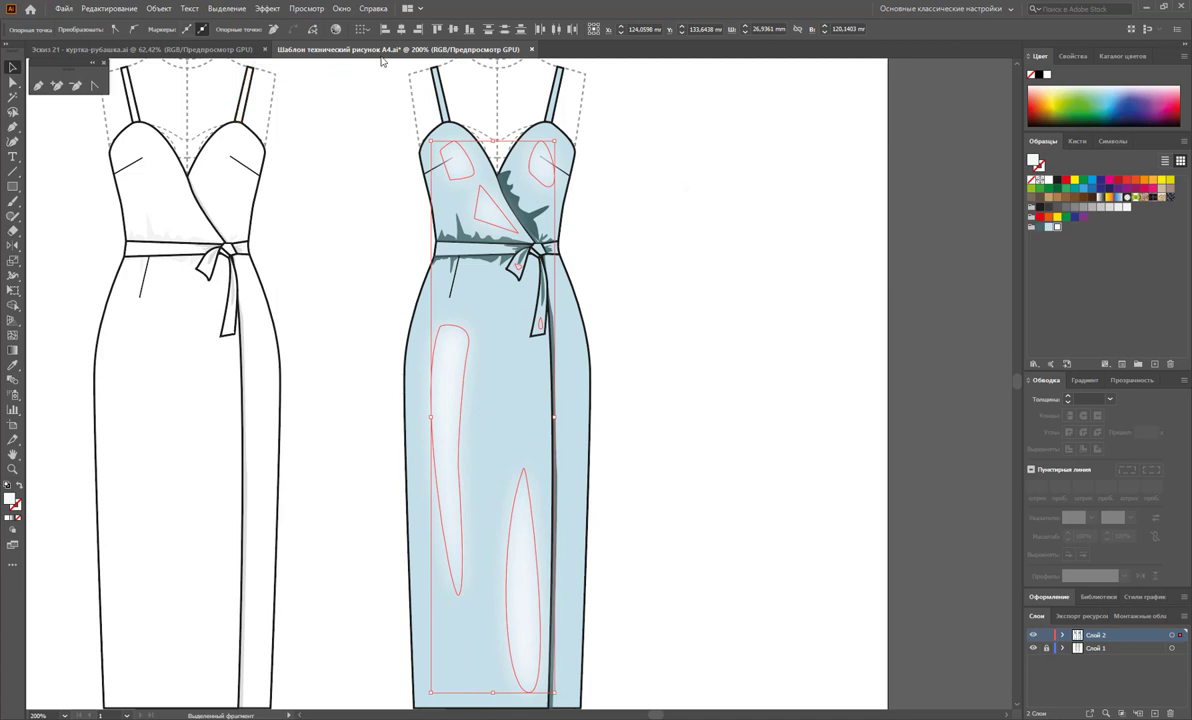
left_click_drag(548, 135, 464, 188)
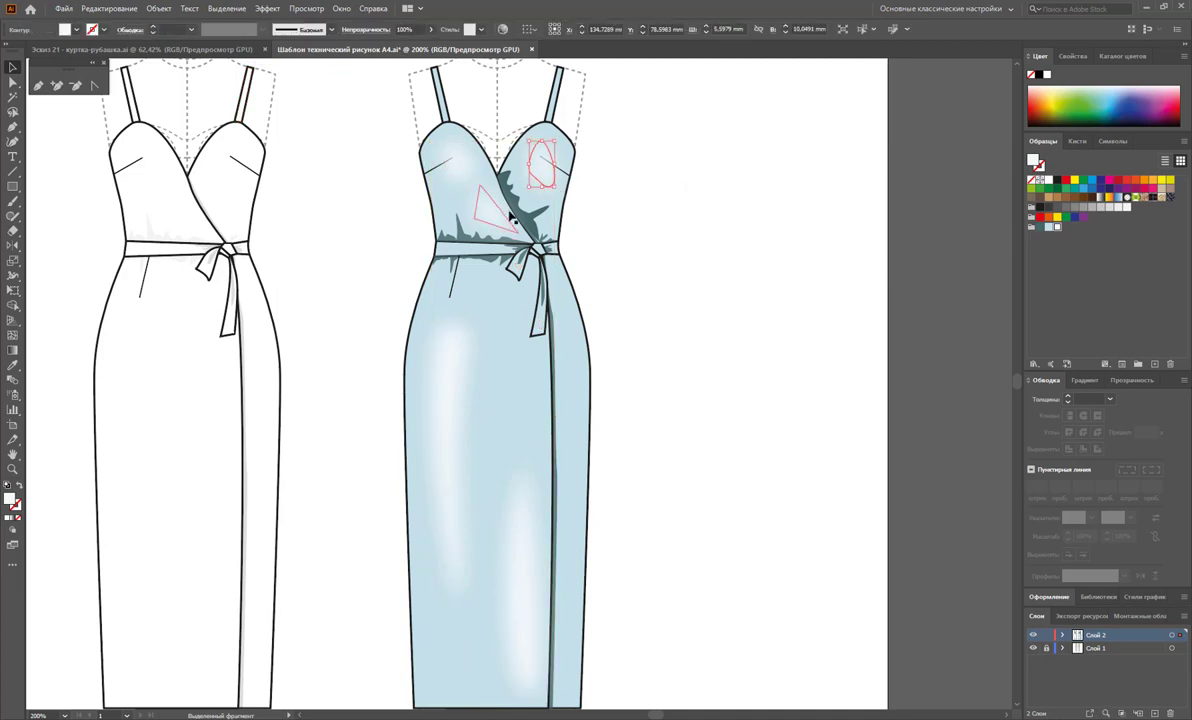
left_click(447, 380, "shift")
left_click(533, 565, "shift")
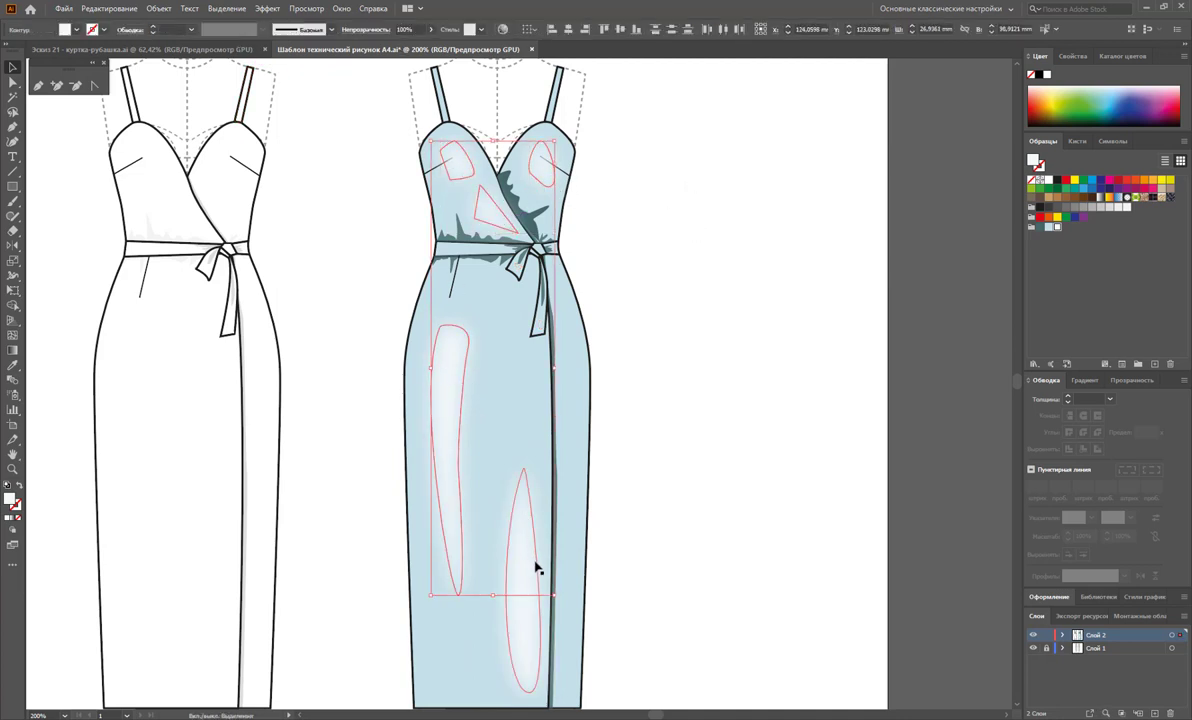
left_click(541, 327, "shift")
left_click(519, 265, "shift")
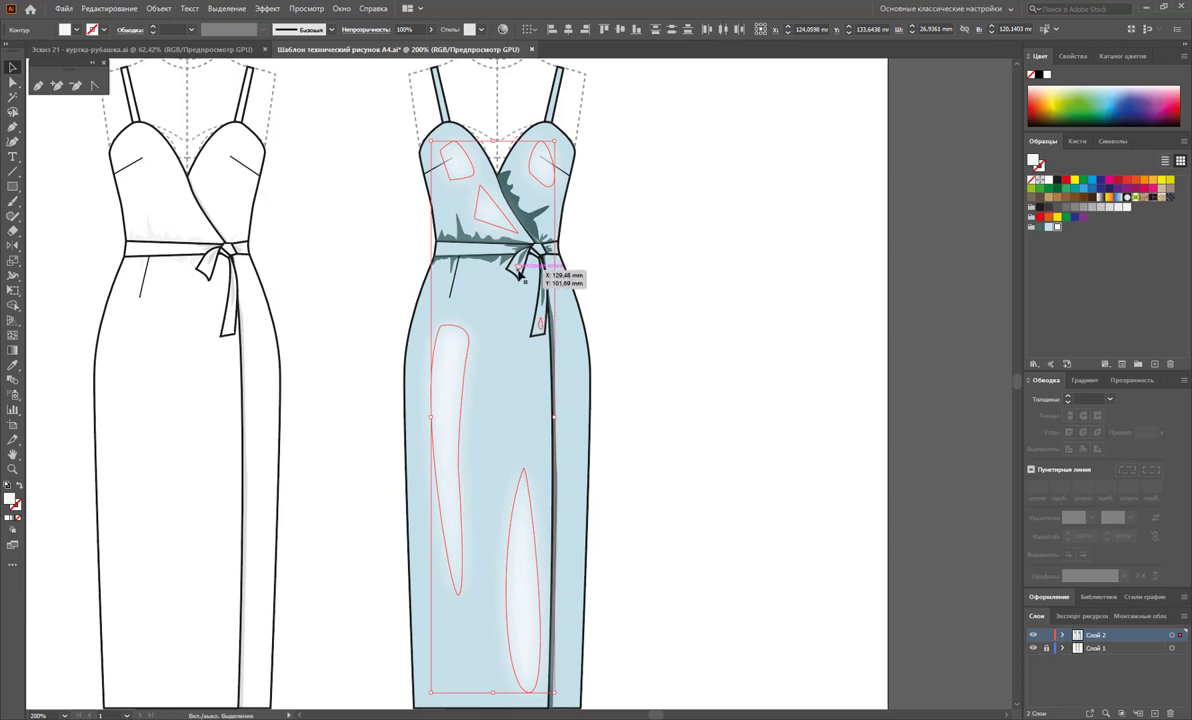
left_click(431, 30)
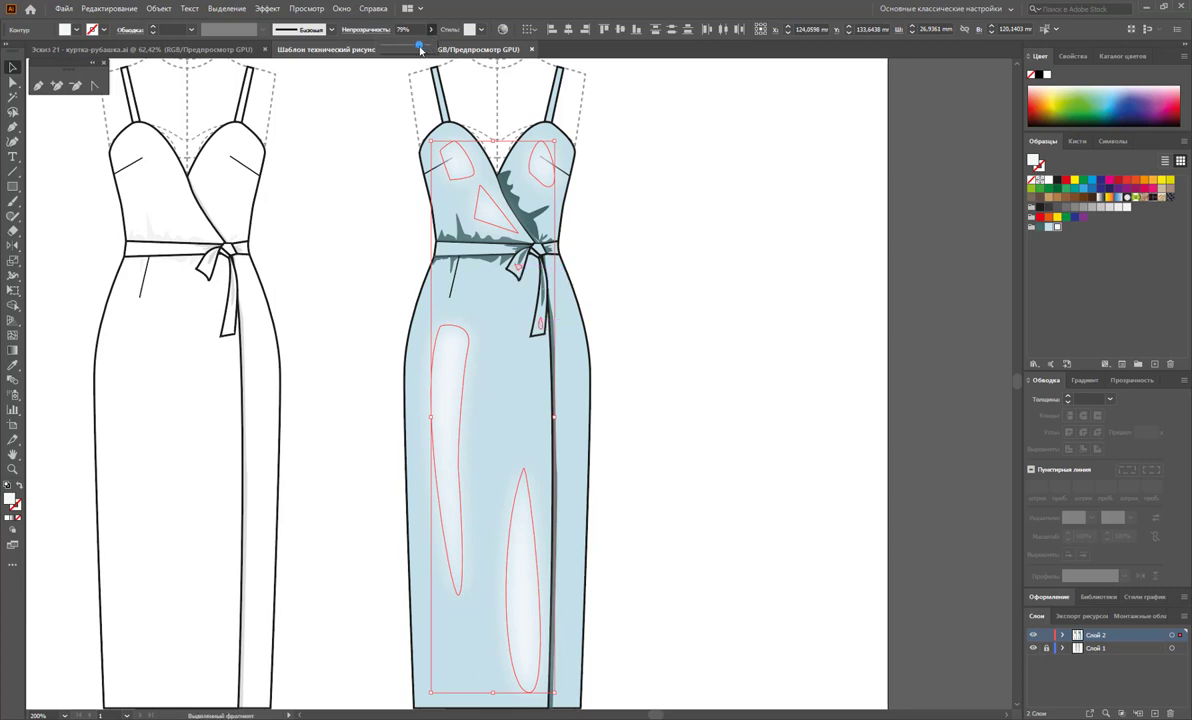
Reselect the triangular bodice highlight, then Magic Wand-select the dark shadow shapes
left_click(620, 263)
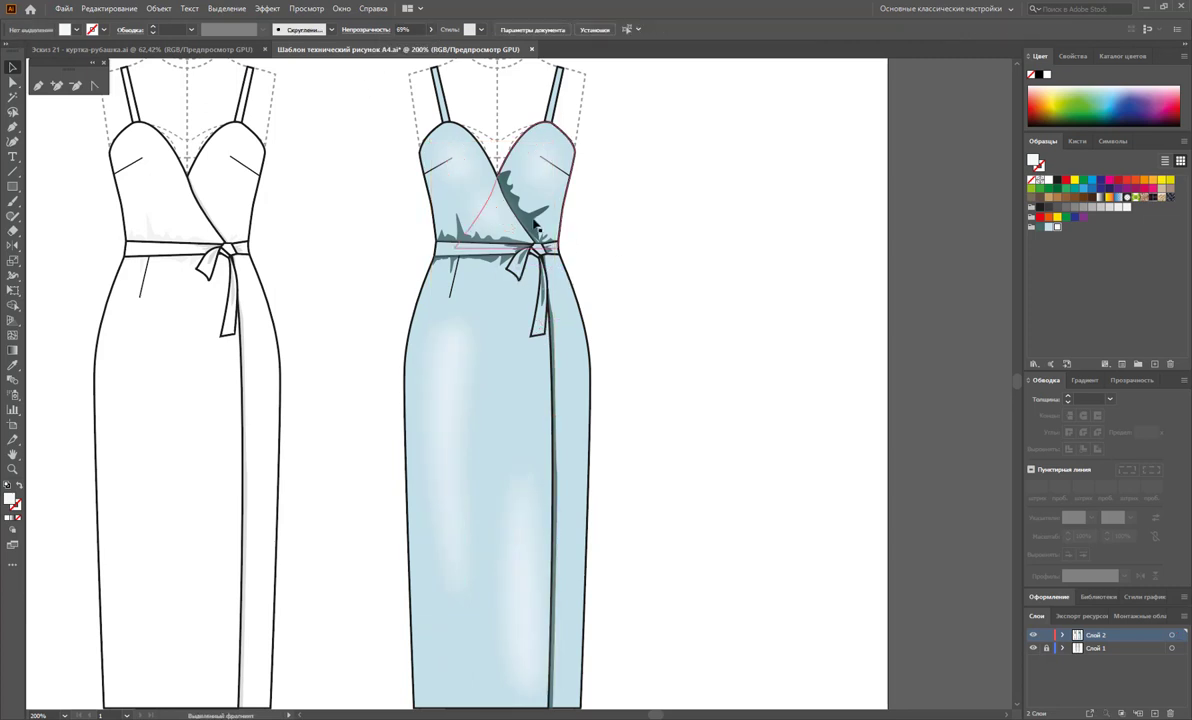
left_click(490, 207)
left_click(525, 210)
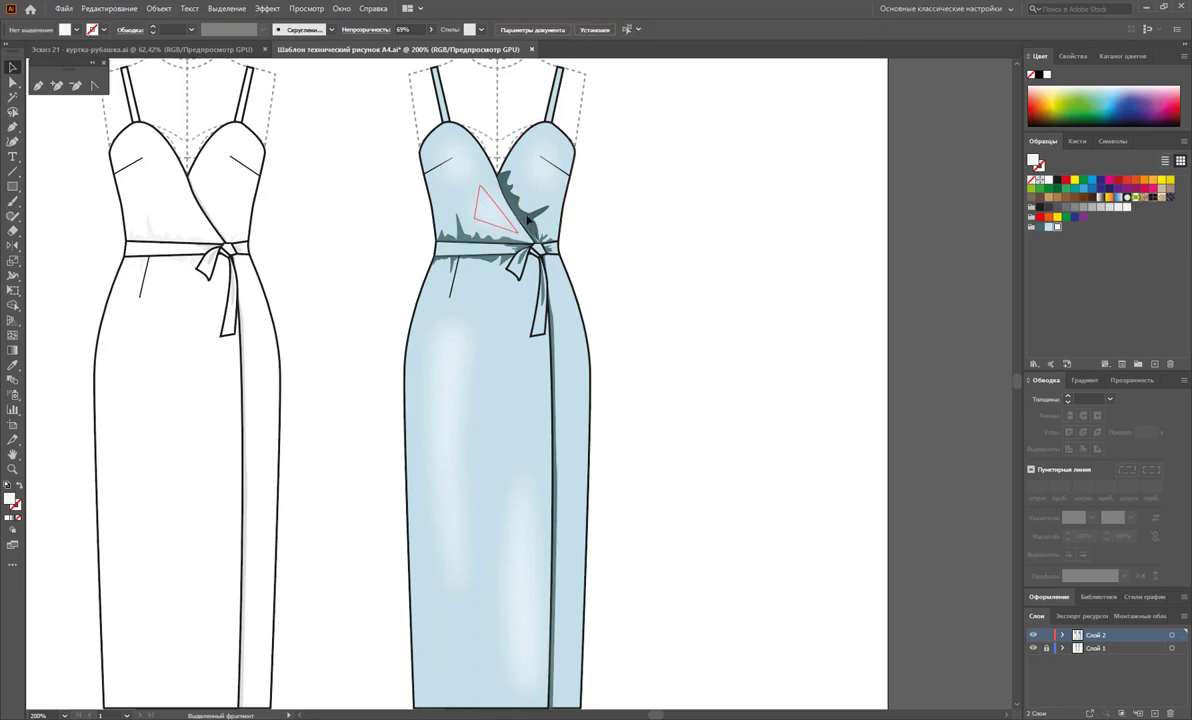
left_click_drag(610, 212, 530, 276)
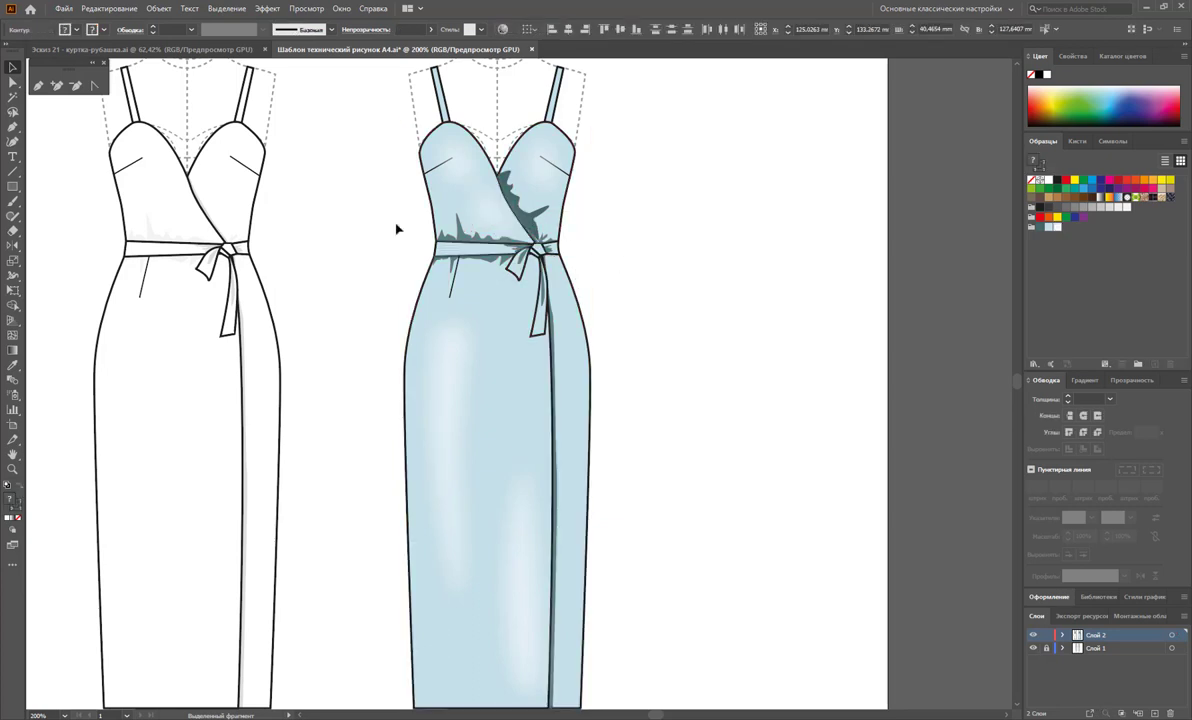
left_click(13, 97)
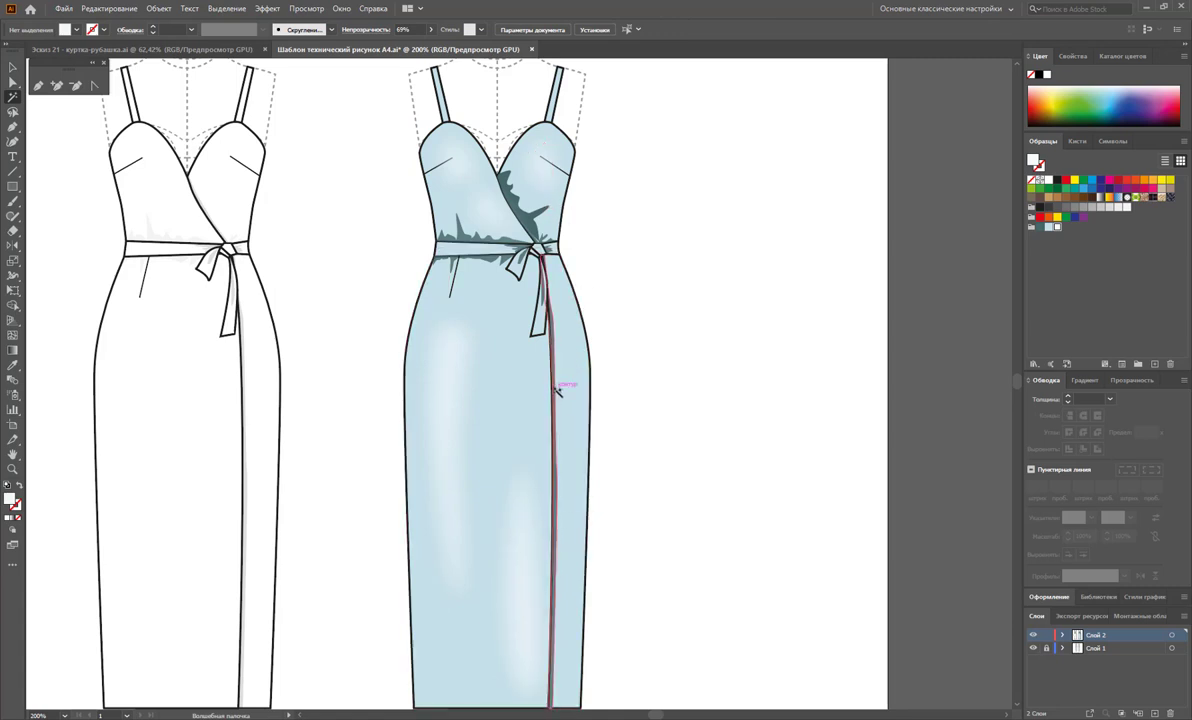
left_click(557, 393)
Marquee-select every part of the blue dress, Group it, and double-click into isolation mode
left_click(12, 67)
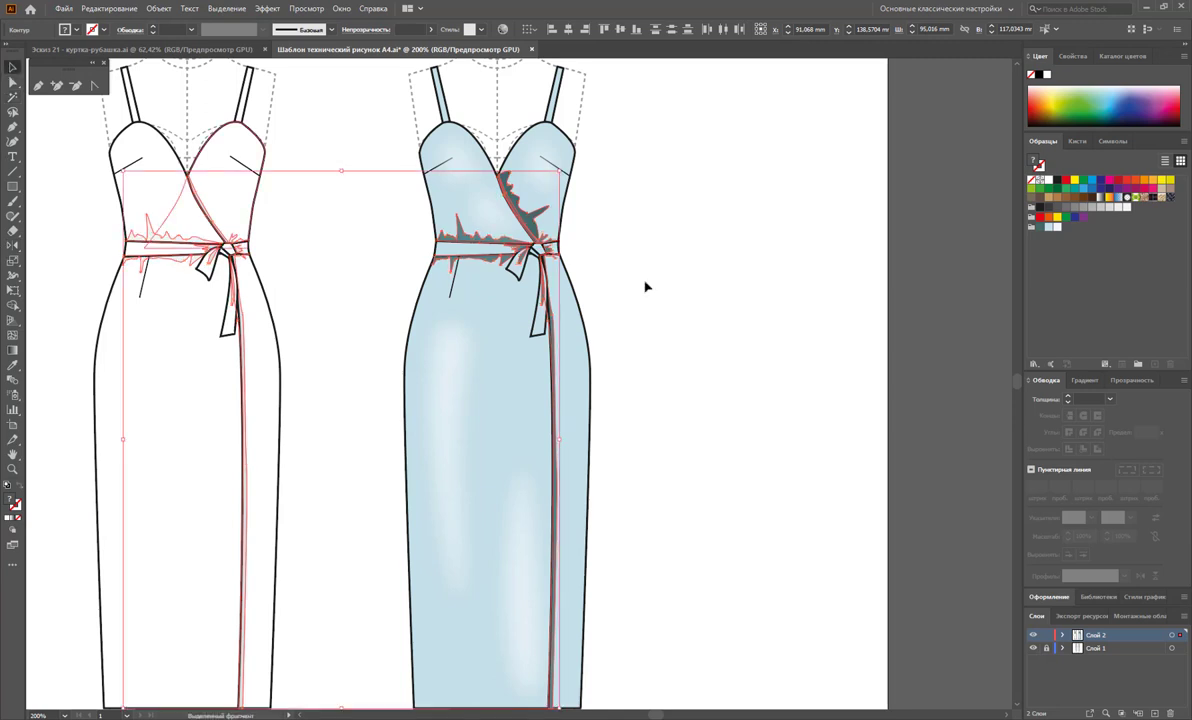
left_click(726, 258)
key("z")
left_click(599, 364, "alt")
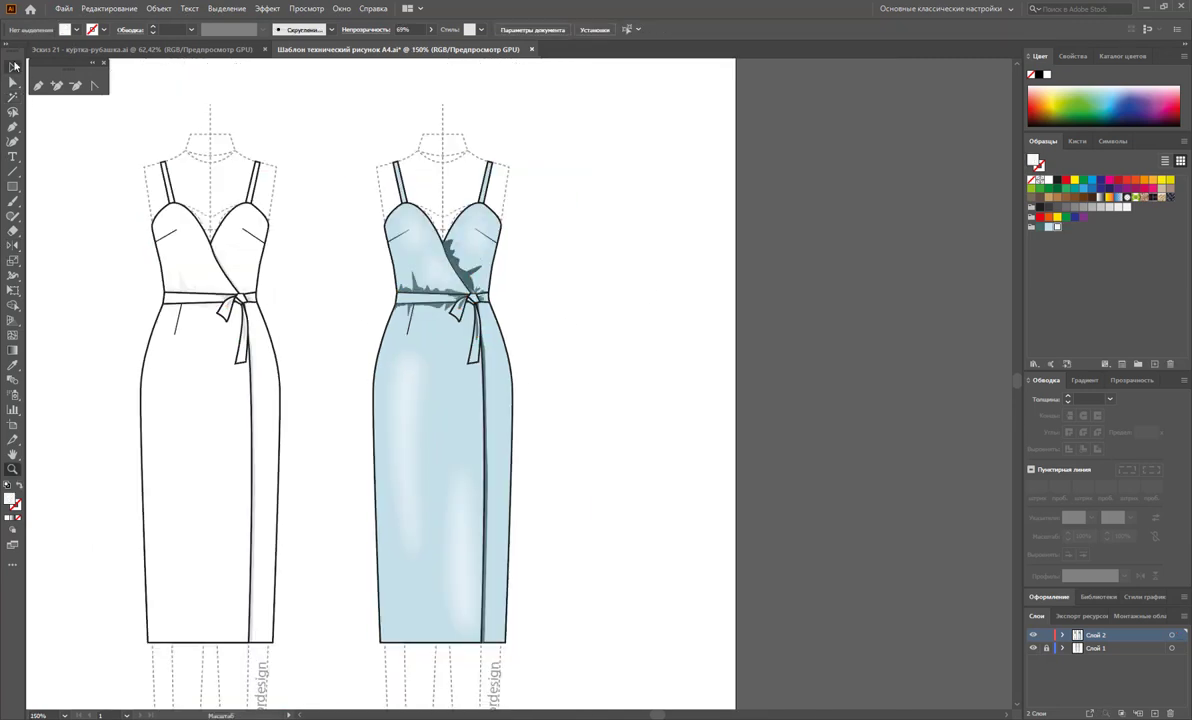
left_click_drag(684, 160, 338, 655)
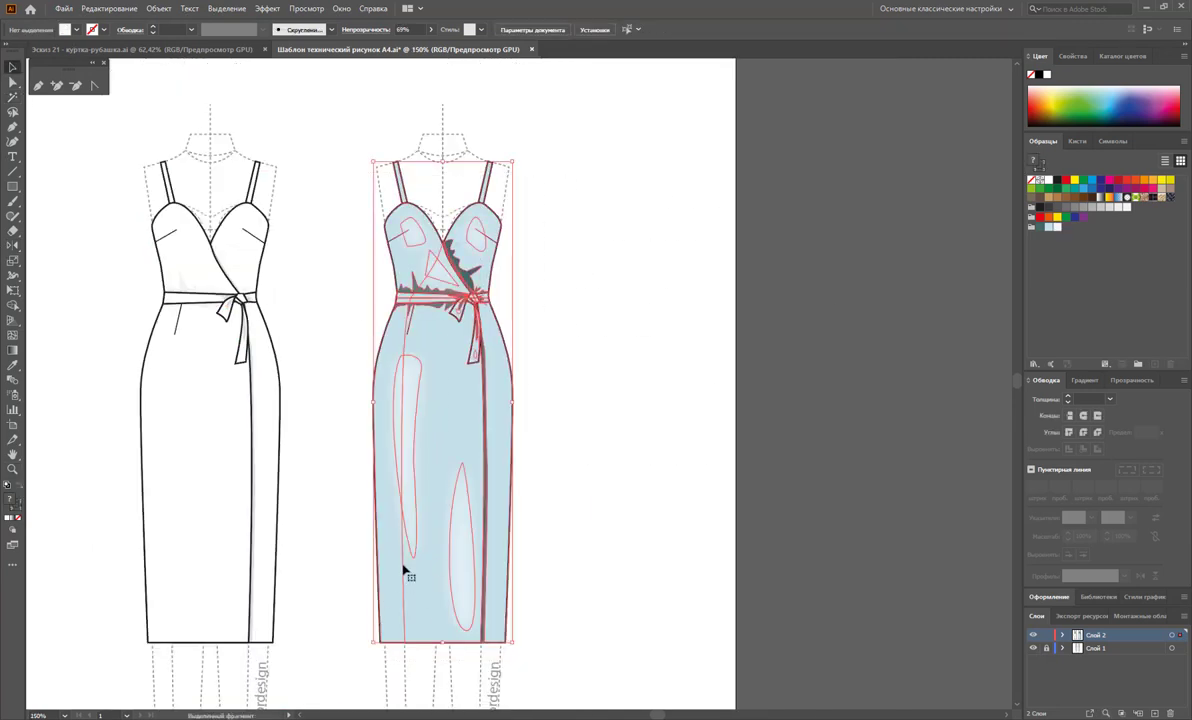
right_click(449, 459)
left_click(495, 529)
left_click(540, 438)
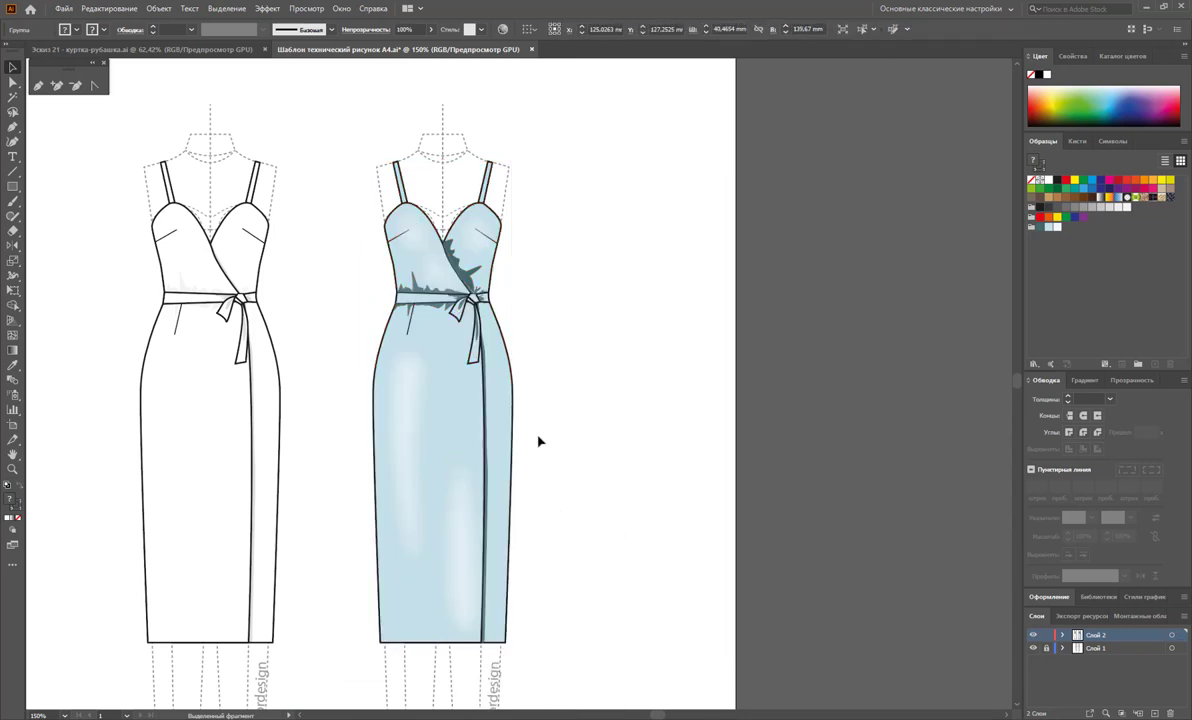
double_click(437, 293)
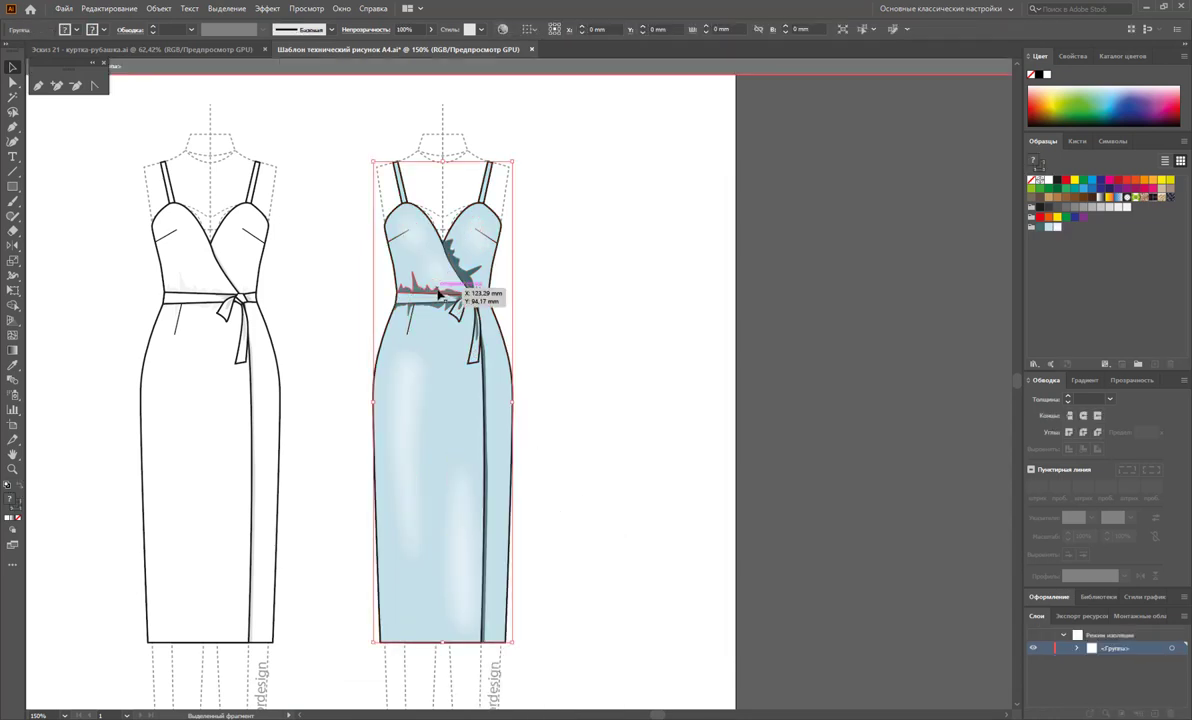
Zoom into the waist and tie, and Magic Wand-select the dark teal shadow shapes
left_click(13, 468)
left_click(400, 292)
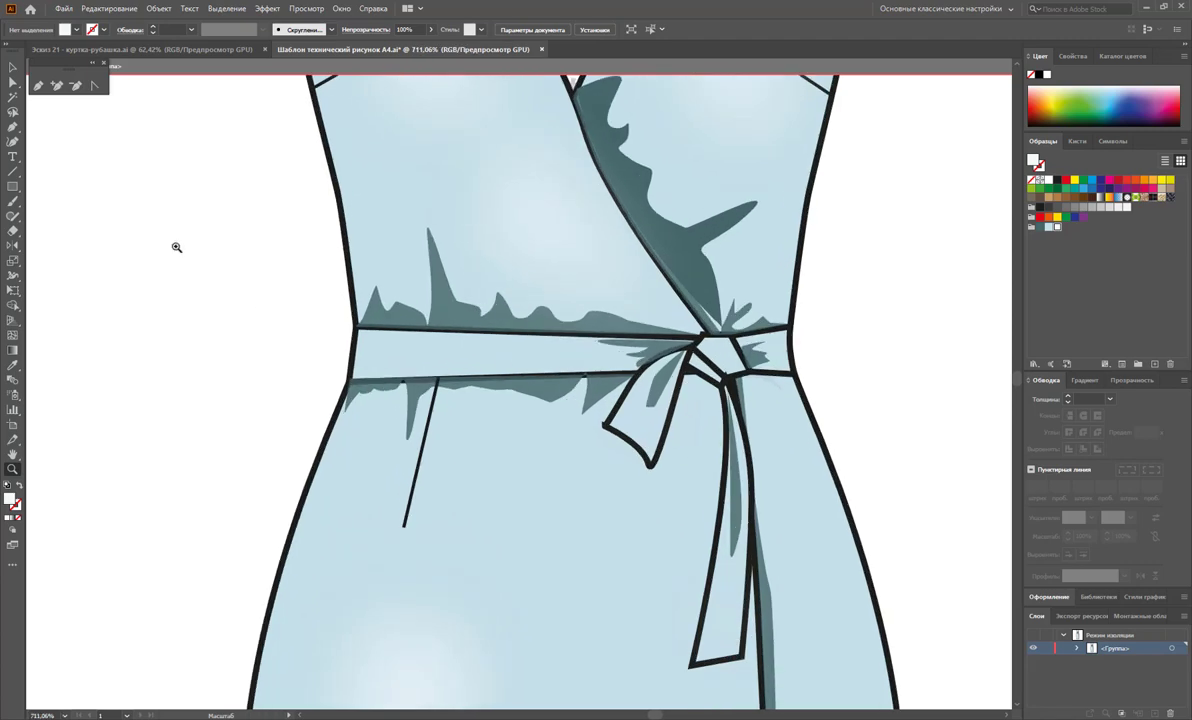
left_click(12, 97)
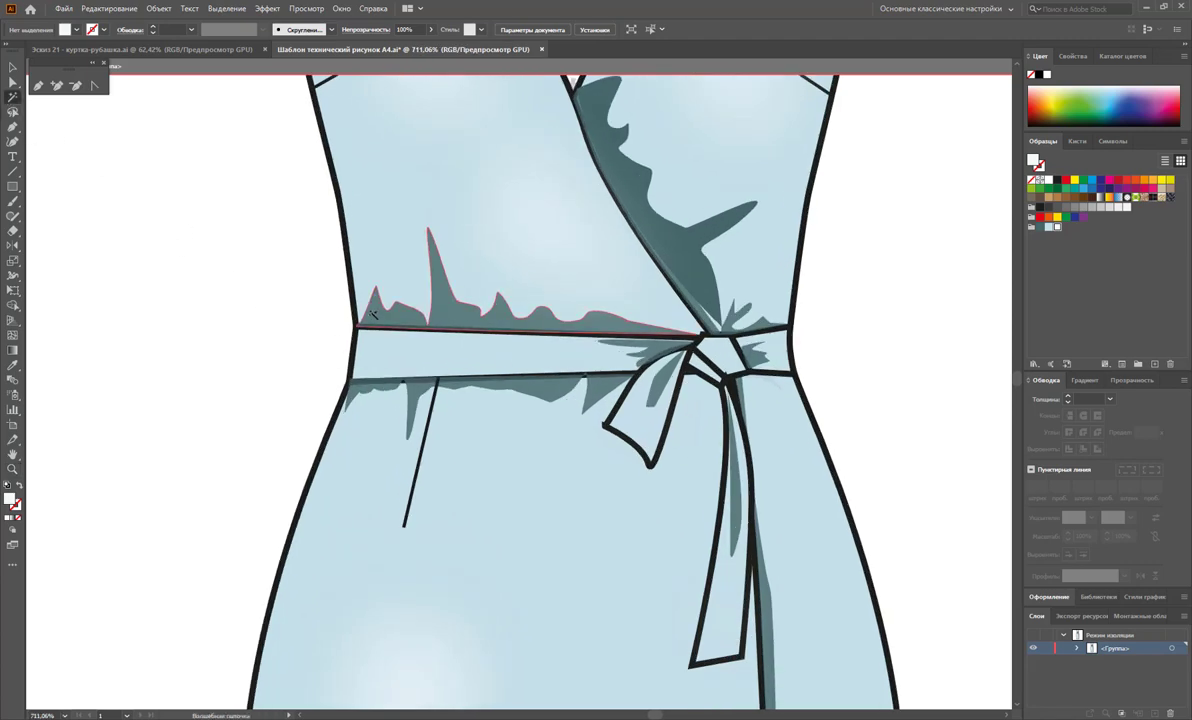
left_click(488, 312)
Pick an anchor on the shadow outline with Direct Selection, then clear the selection
left_click(12, 81)
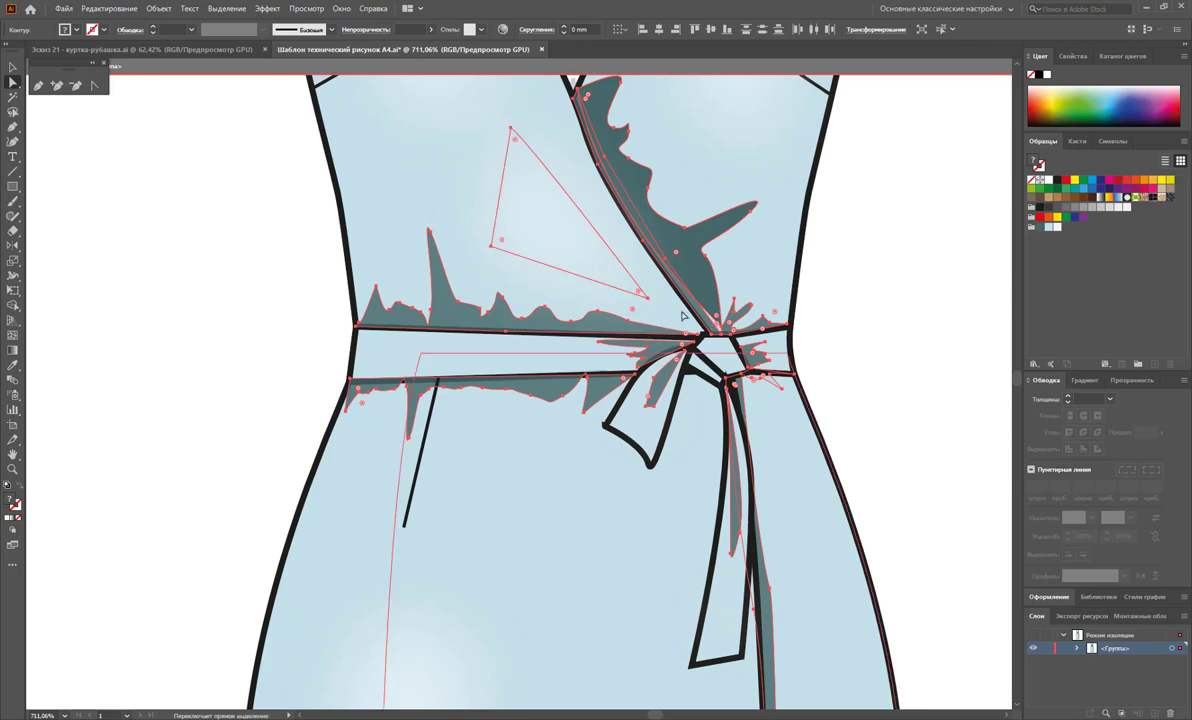
scroll(620, 200, "up", 1)
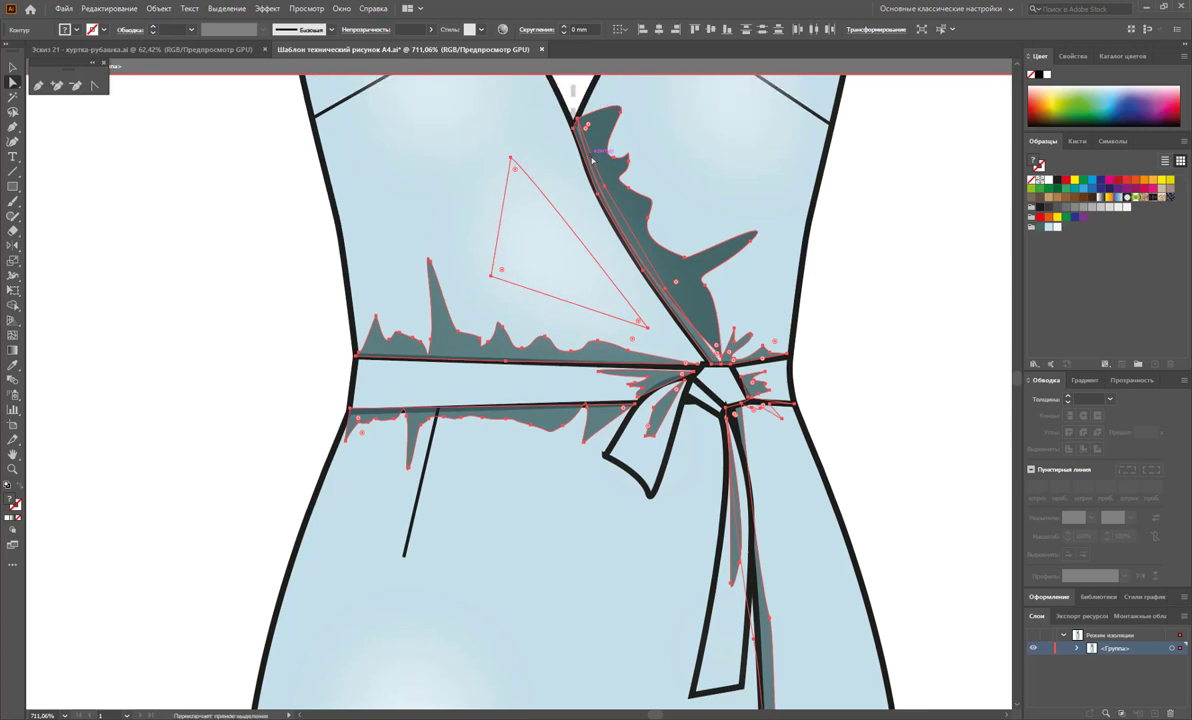
left_click(592, 158)
scroll(900, 490, "down", 5)
scroll(820, 510, "down", 4)
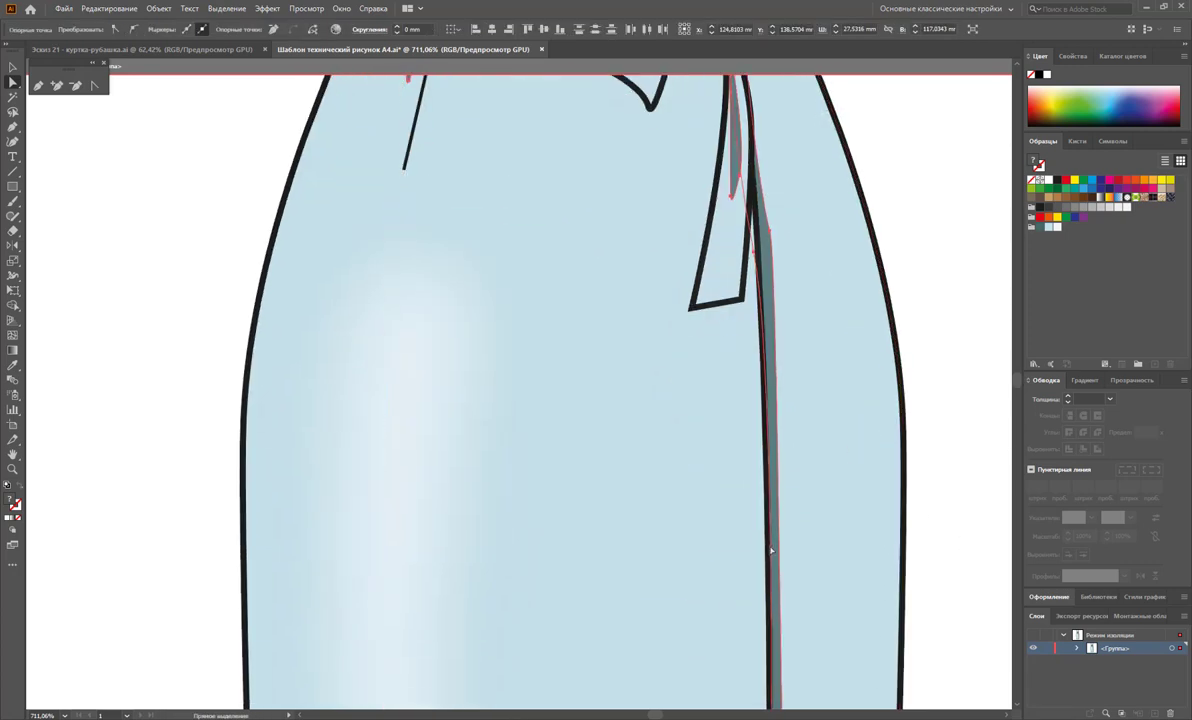
scroll(930, 380, "up", 5)
scroll(880, 355, "up", 3)
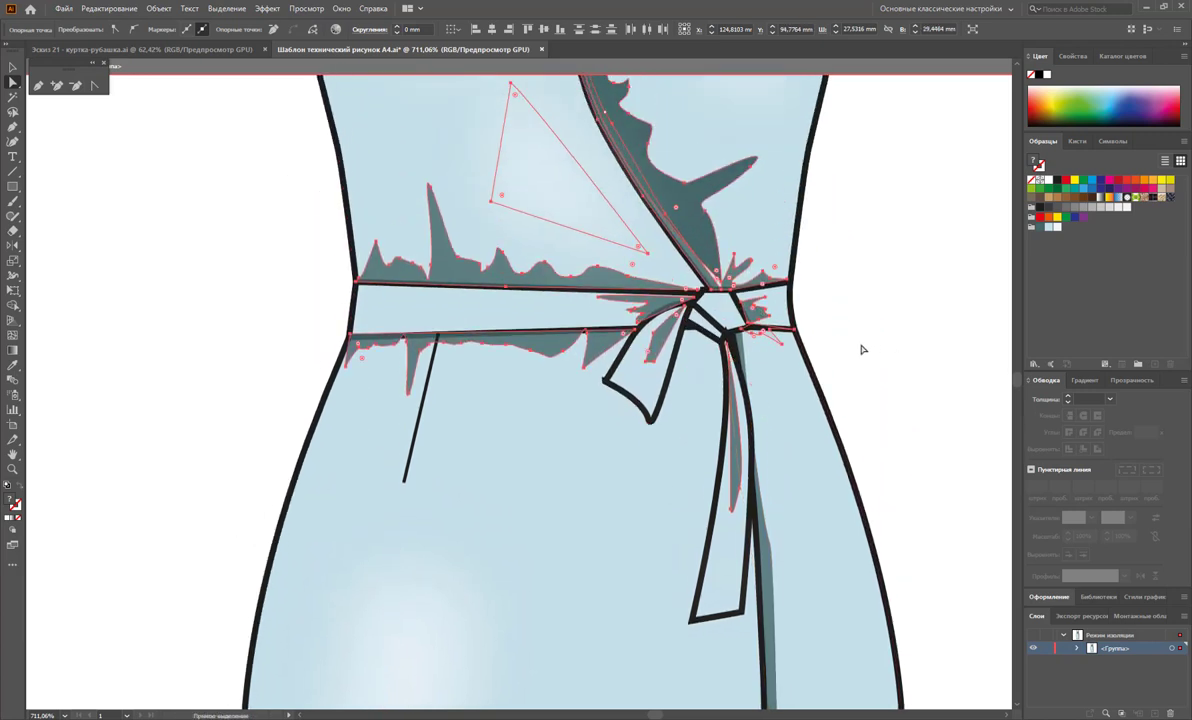
scroll(862, 349, "up", 2)
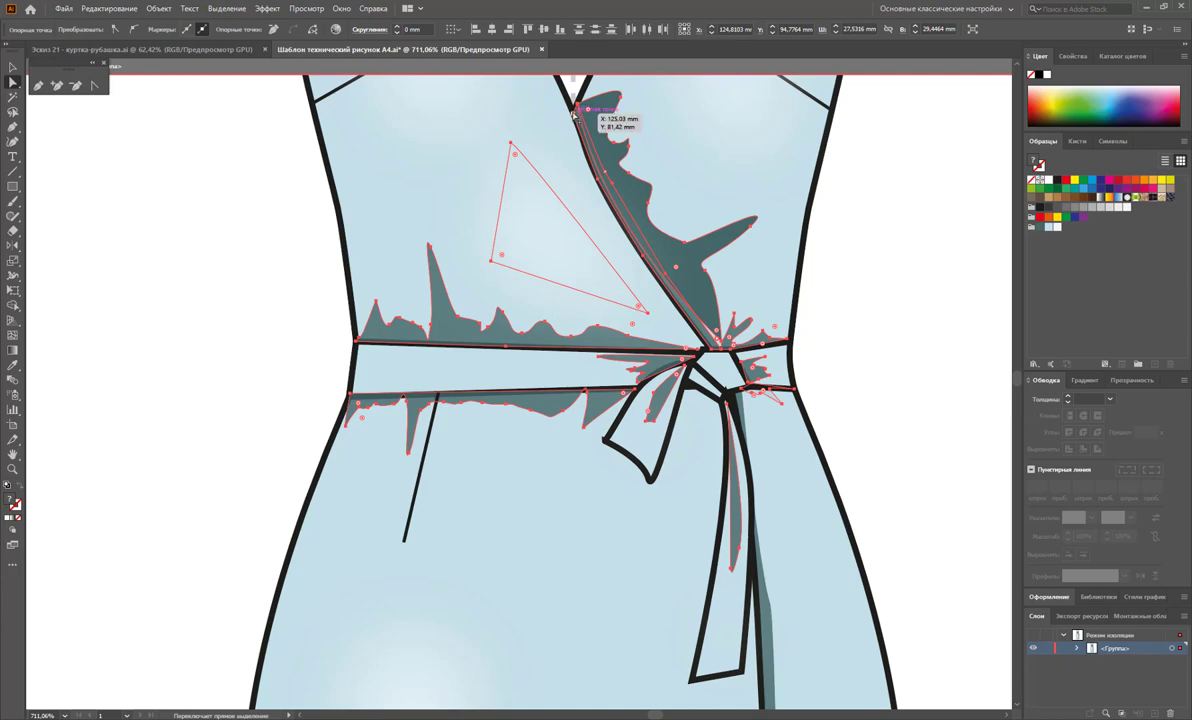
left_click(929, 218)
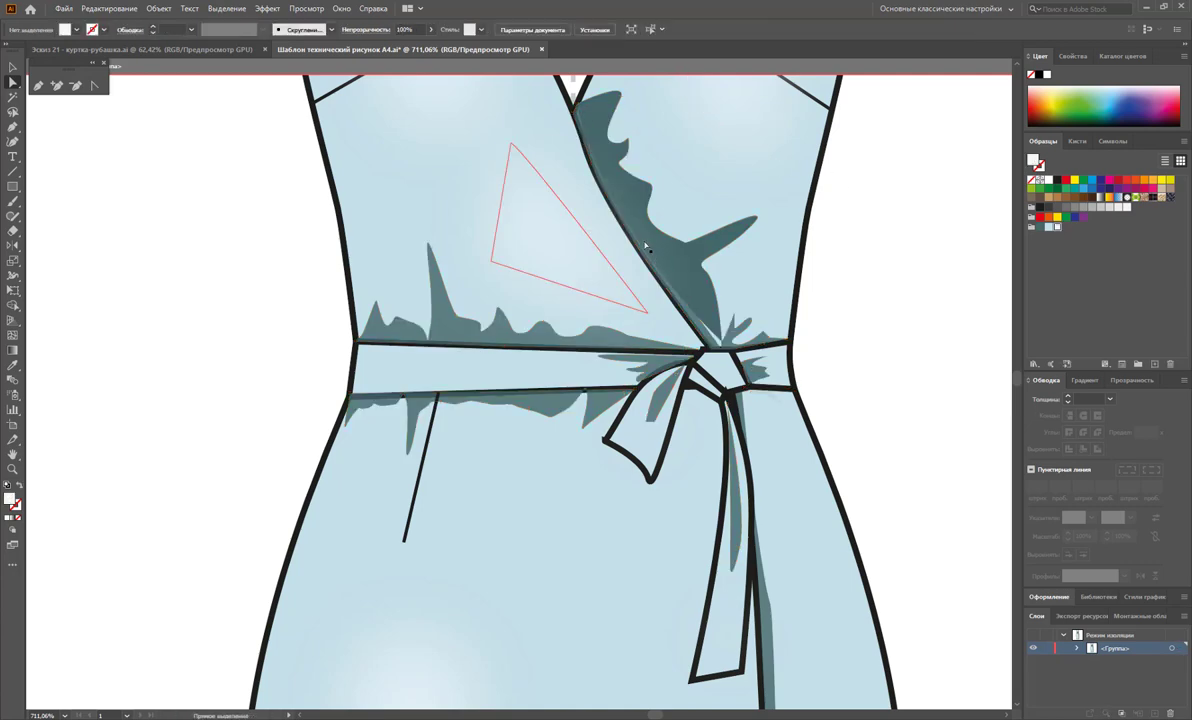
Drag the triangular highlight off the bodice onto the blank canvas at upper left
left_click(551, 257)
left_click_drag(562, 259, 130, 236)
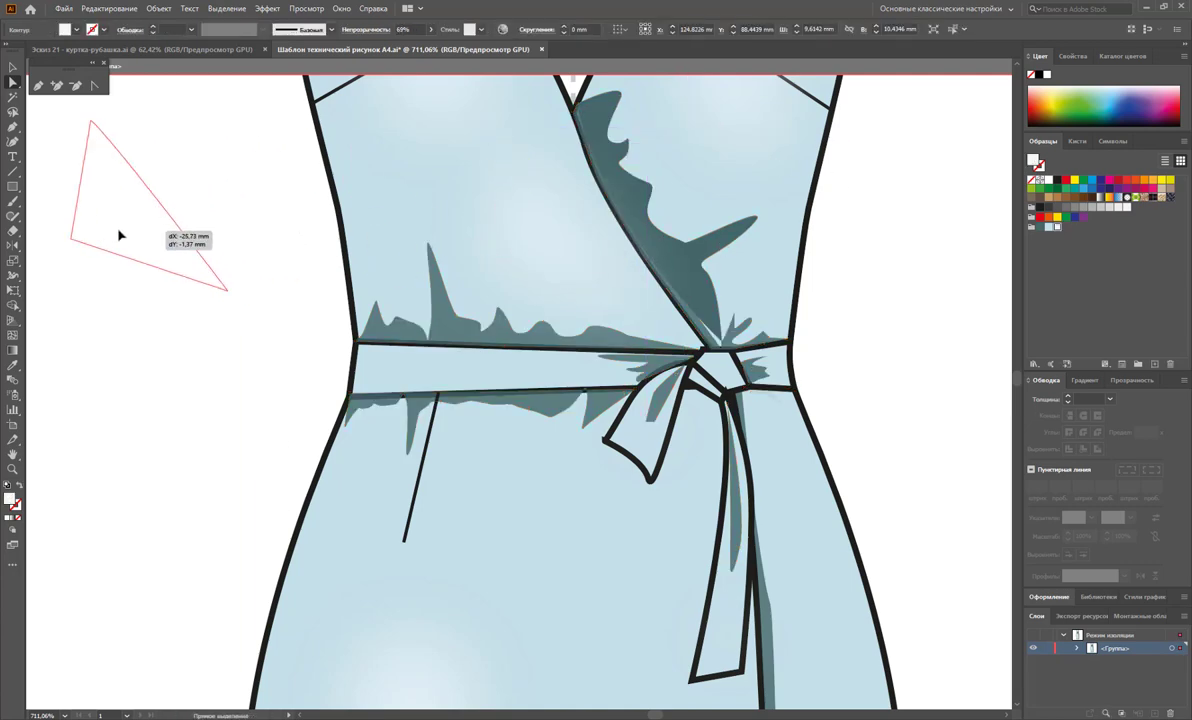
left_click(690, 315)
left_click(745, 363)
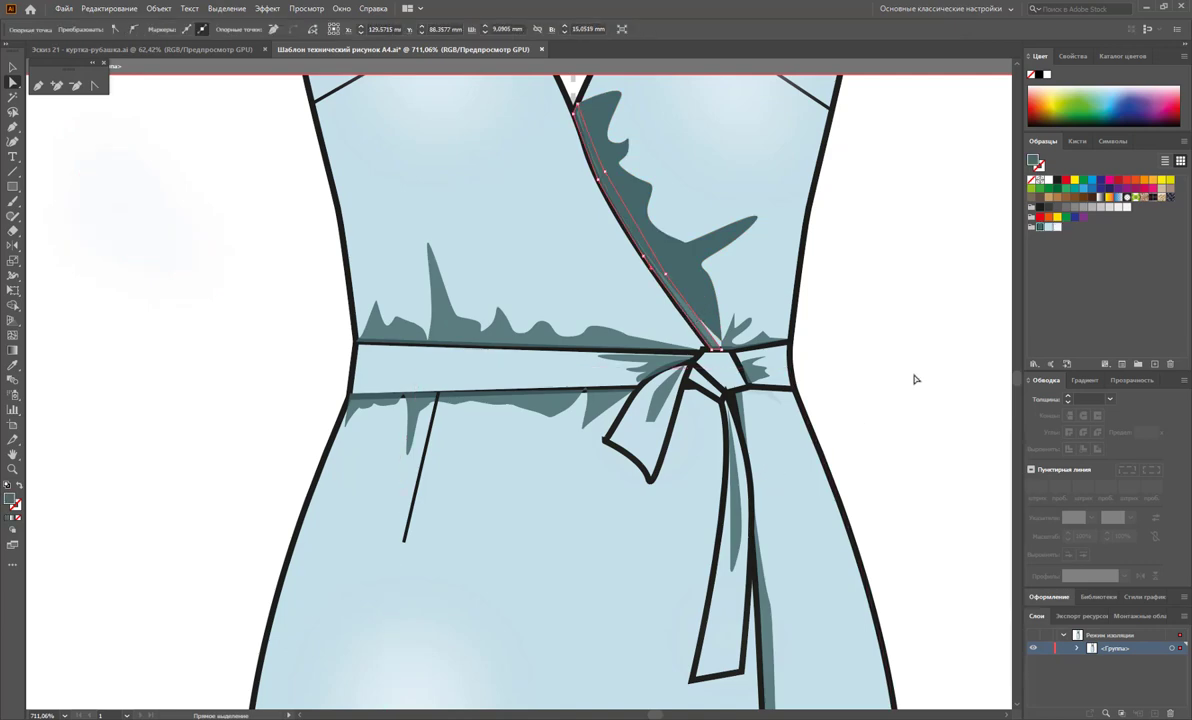
left_click(929, 361)
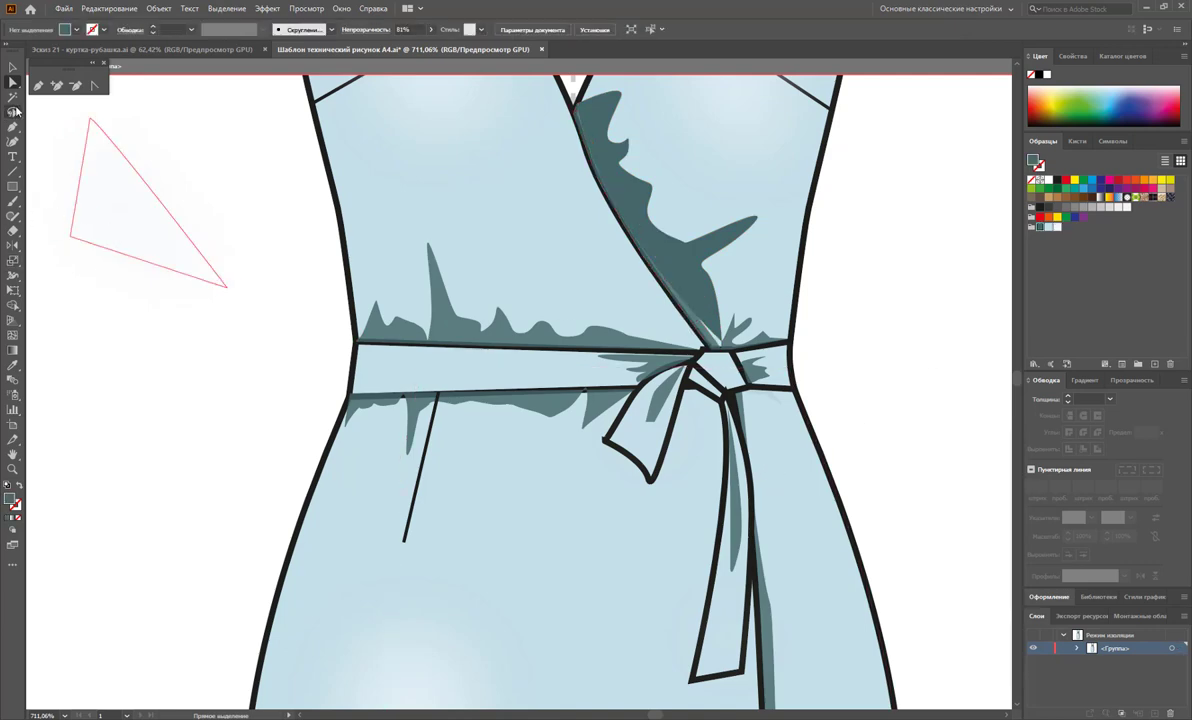
Reselect all the dark teal shadow shapes with the Magic Wand
left_click(13, 97)
left_click(500, 330)
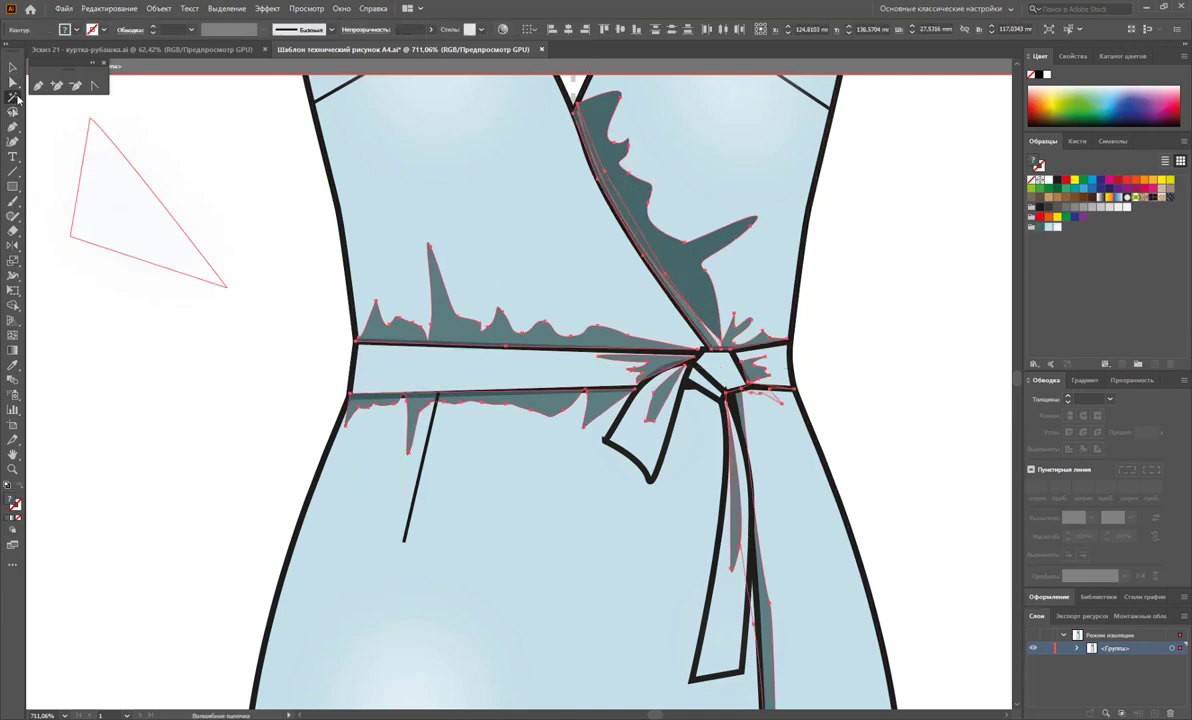
left_click(14, 83)
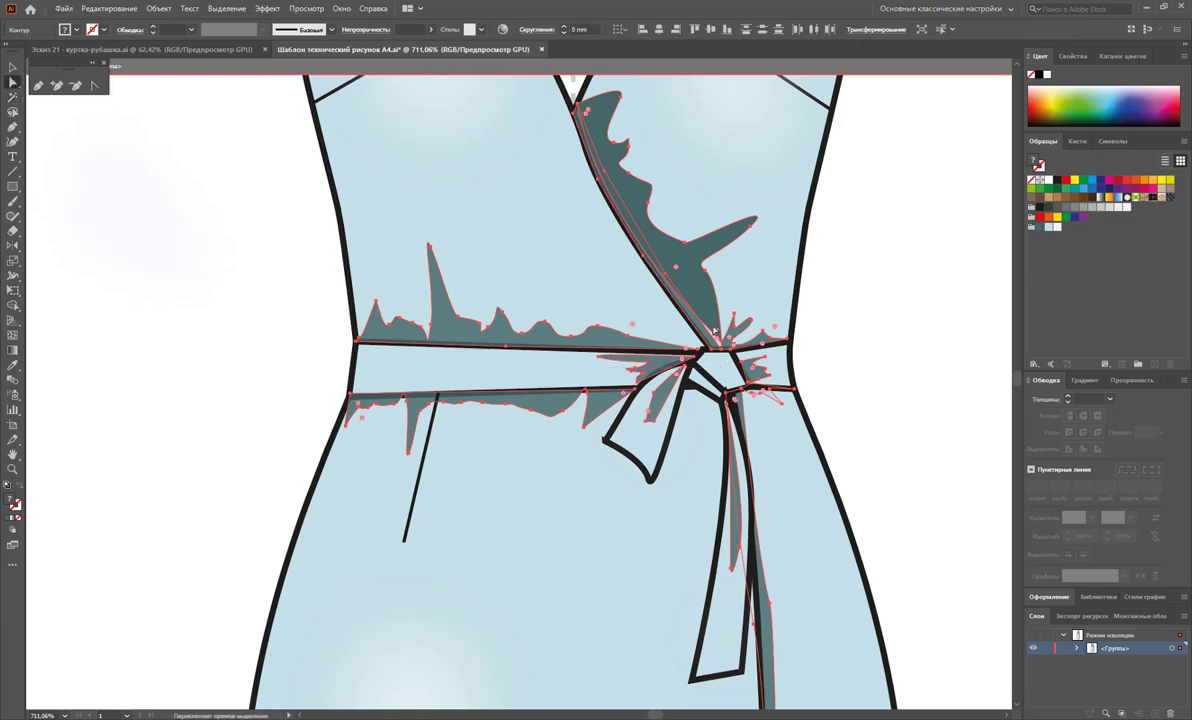
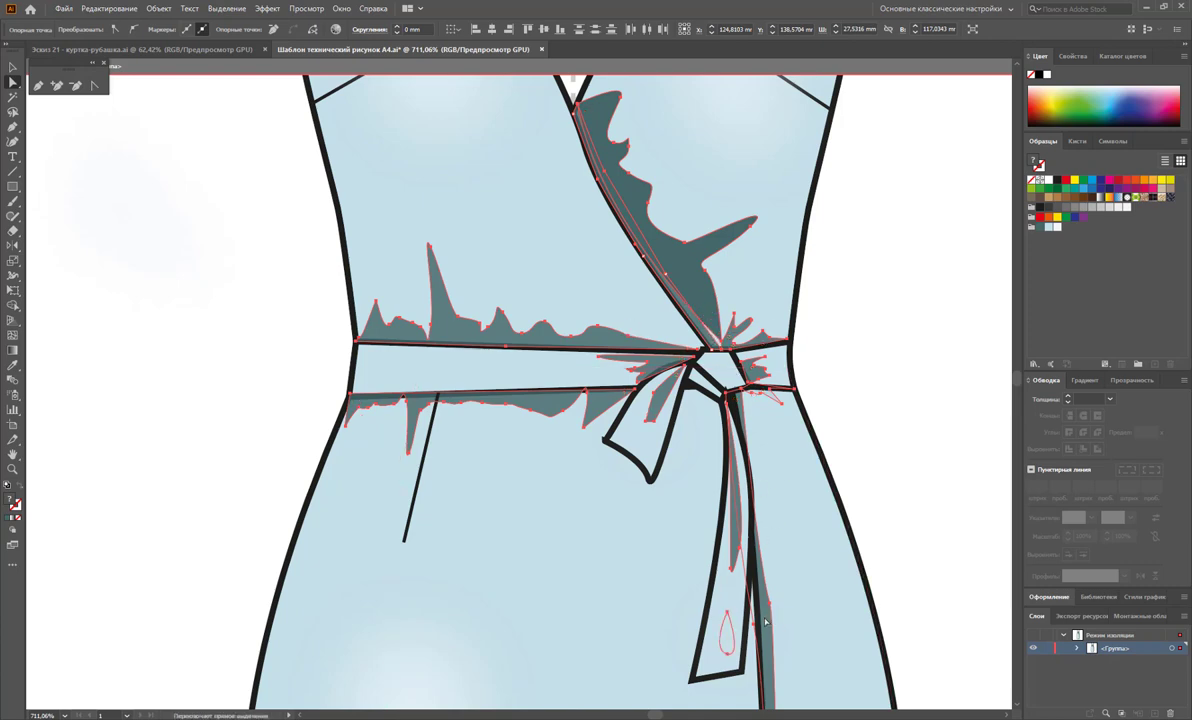
Magic-Wand-select the dark teal shadow shapes on the bodice and waist, and group them
key("v")
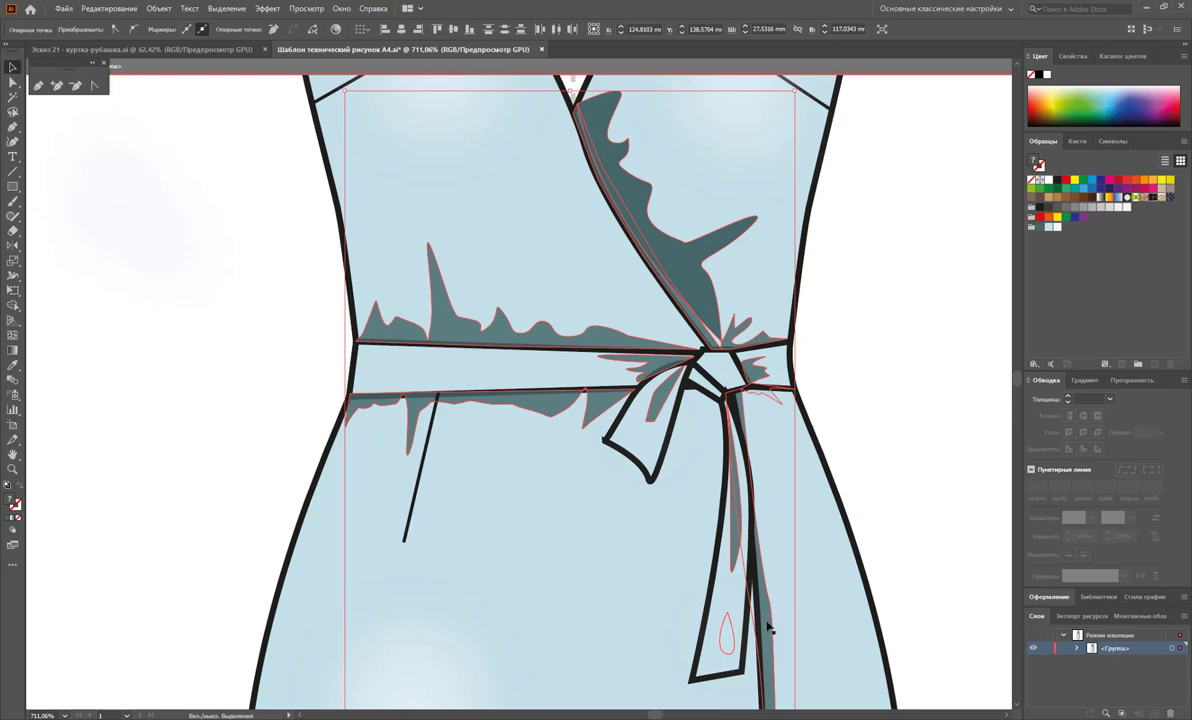
scroll(979, 516, "down", 5)
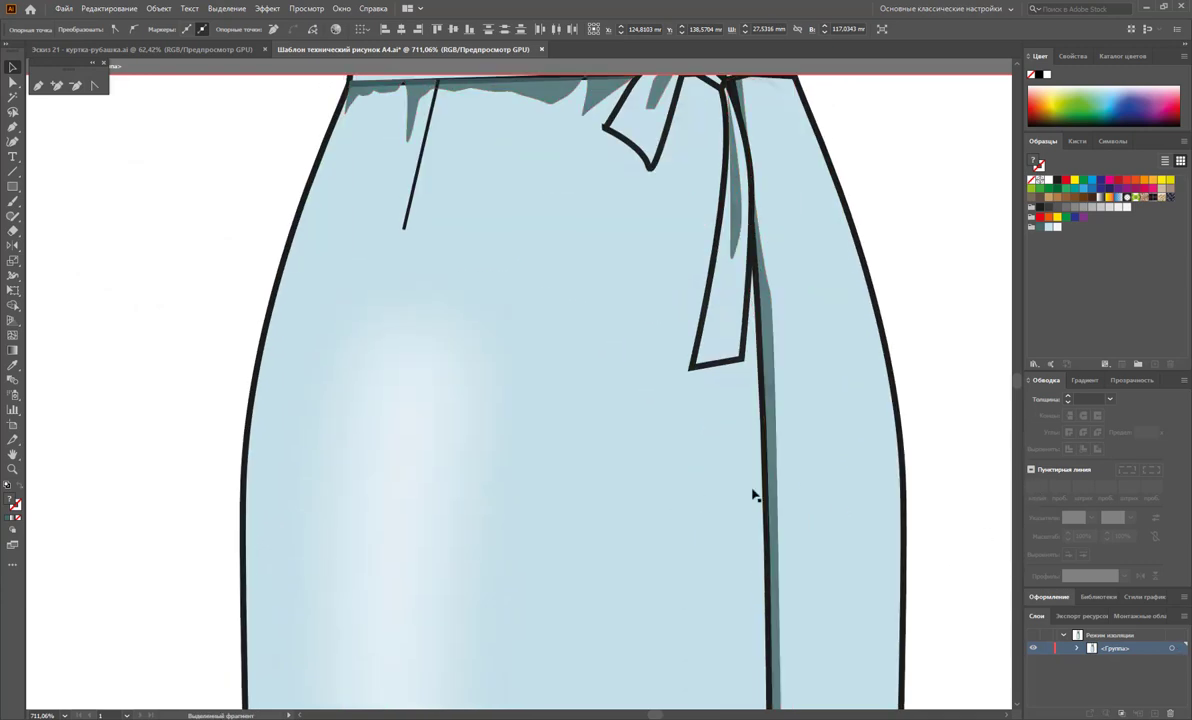
left_click(775, 457)
scroll(923, 426, "up", 4)
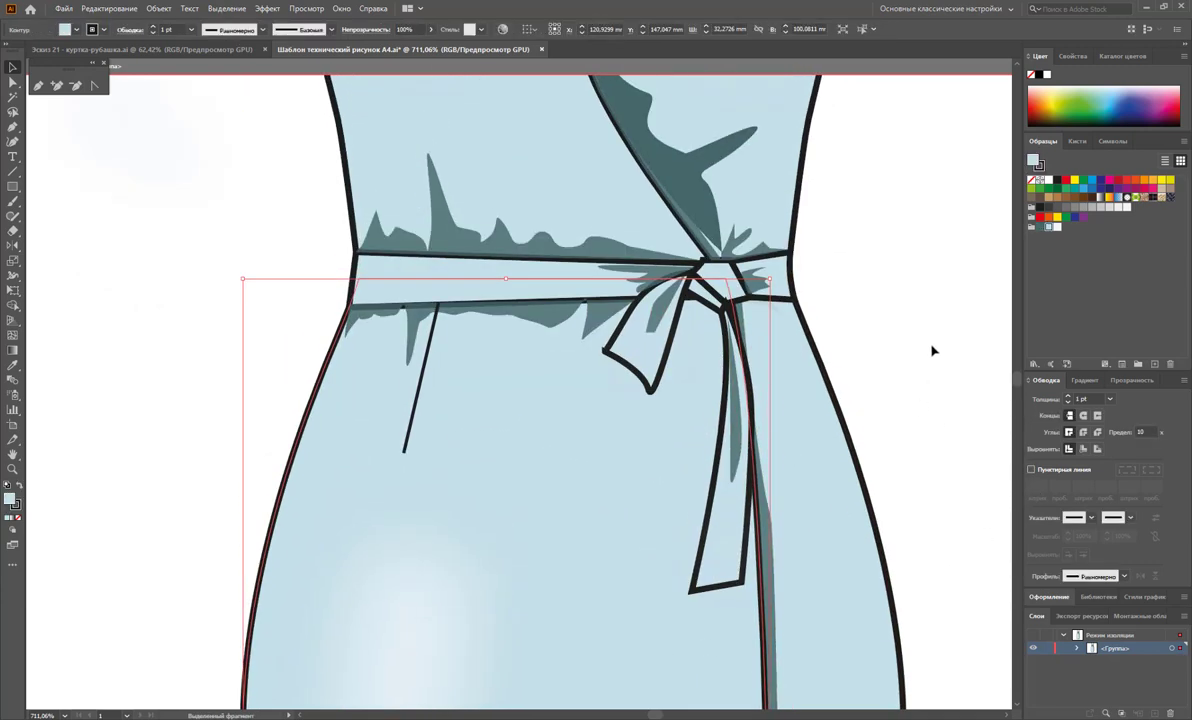
left_click(932, 350)
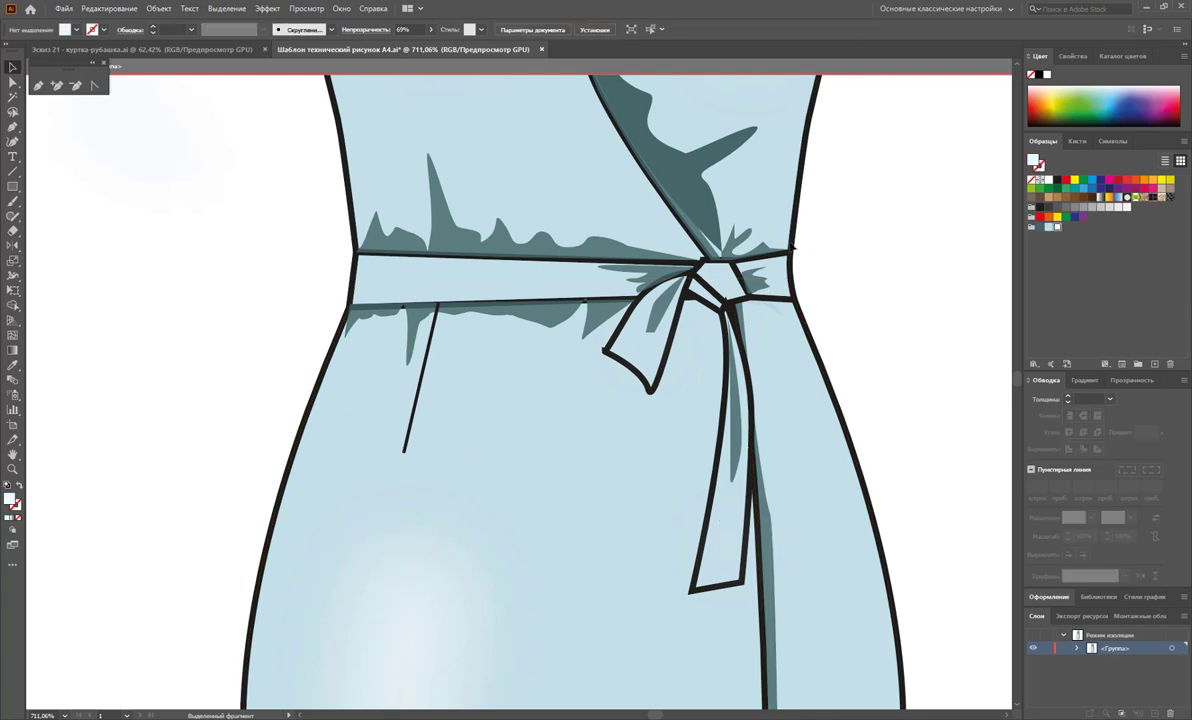
key("y")
left_click(655, 139)
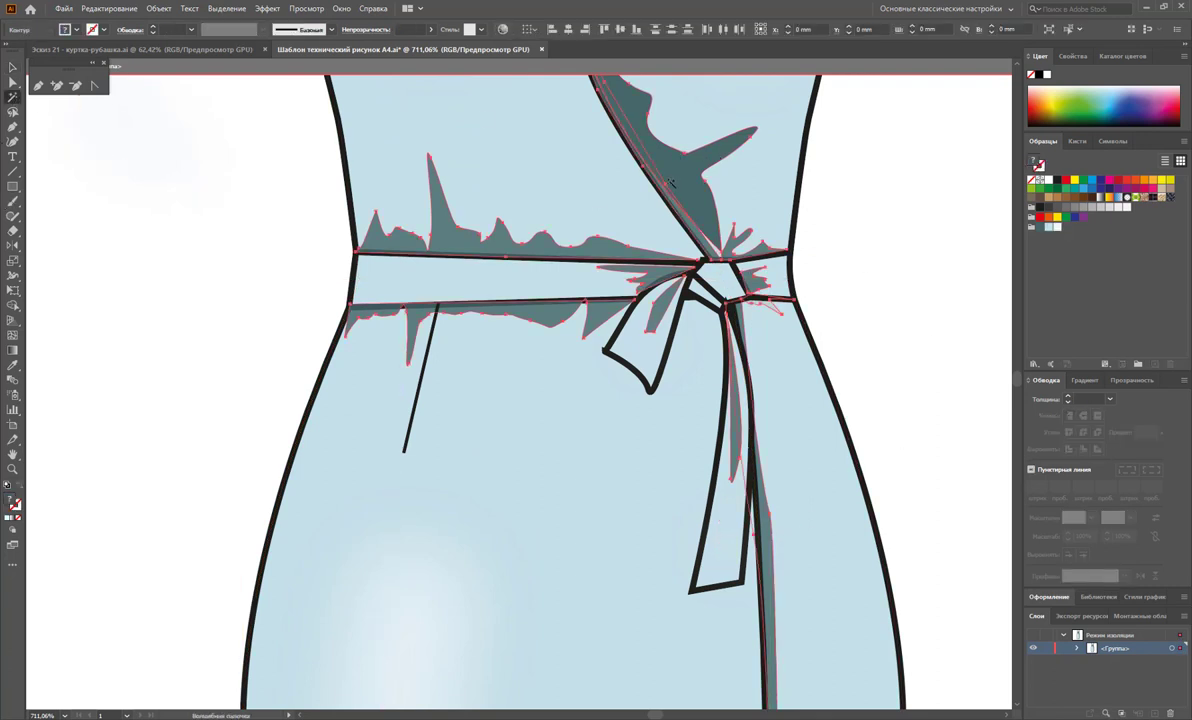
left_click(10, 70)
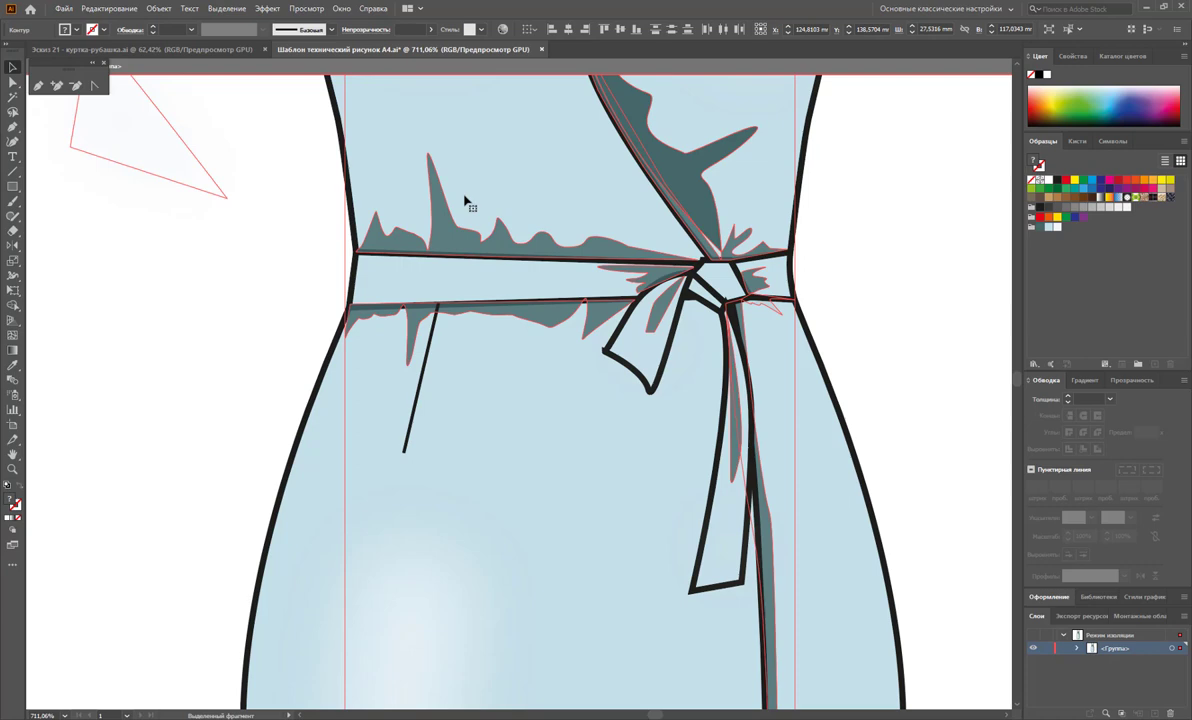
right_click(697, 192)
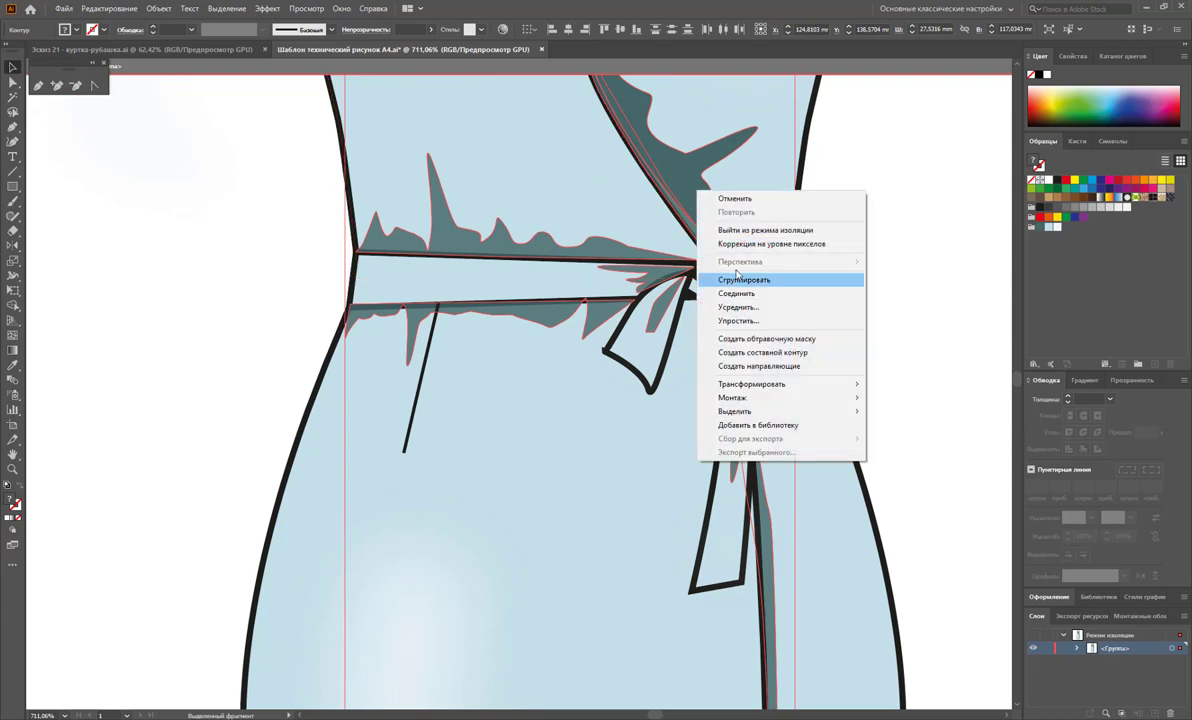
left_click(744, 281)
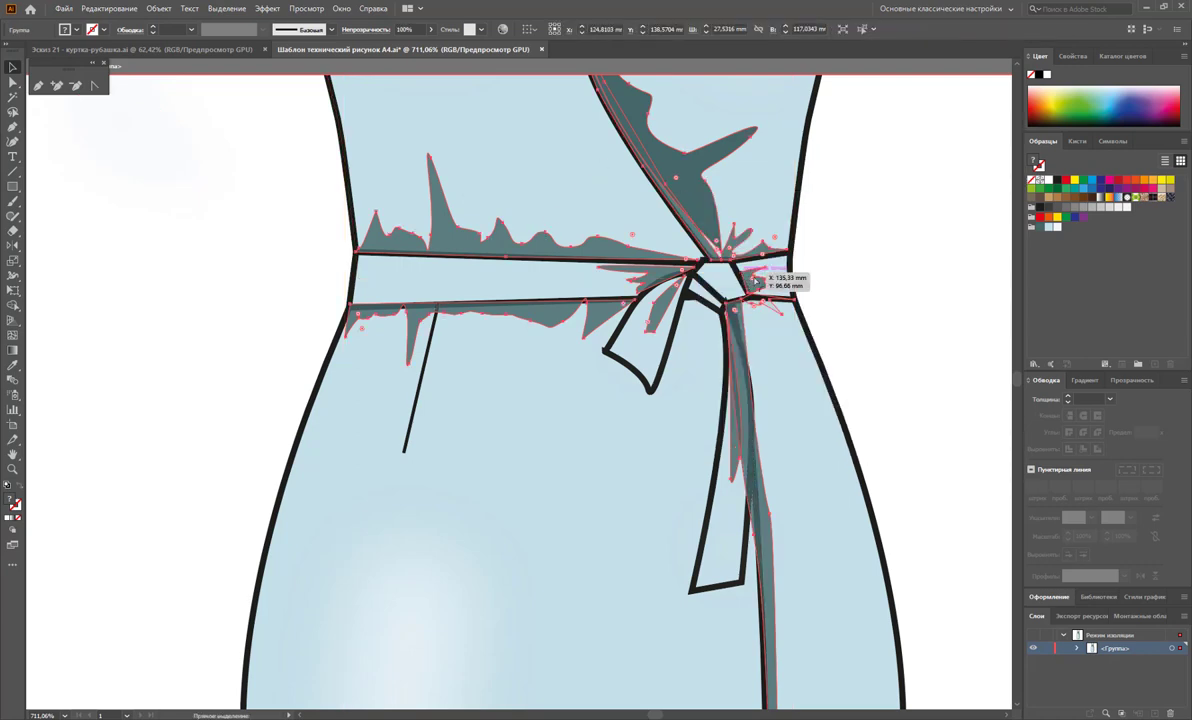
left_click(897, 285)
left_click(745, 320)
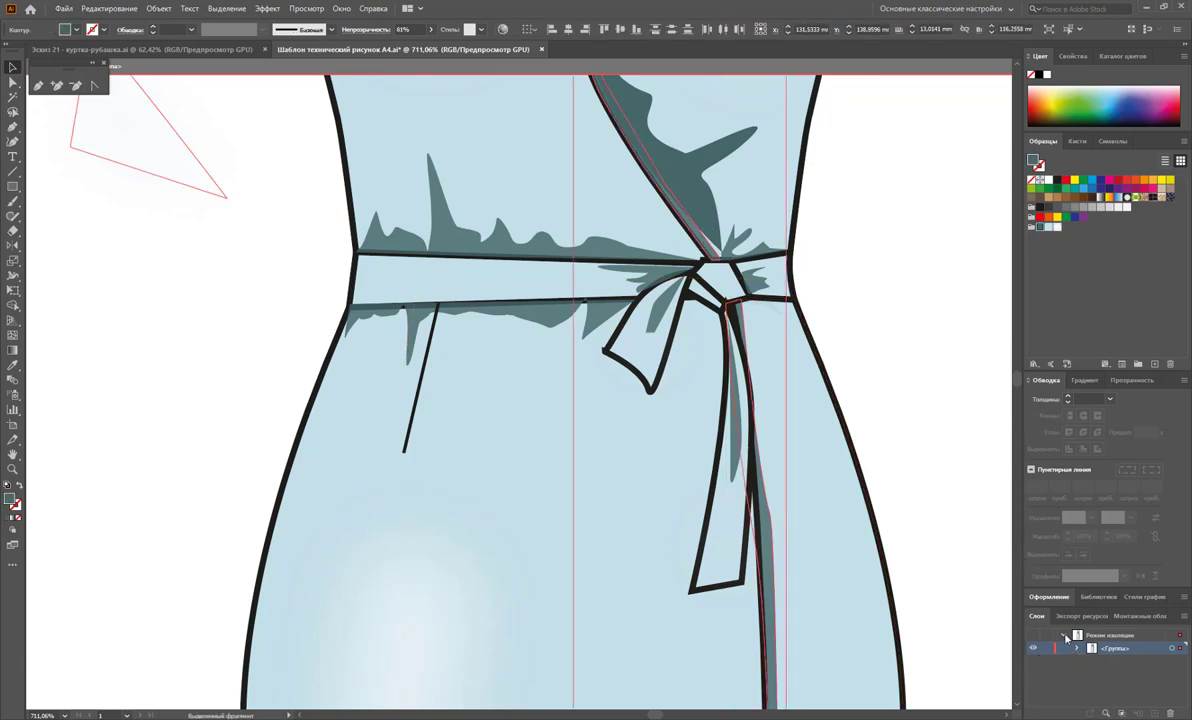
In the Layers panel, expand the group and lock the wrap neckline shadow path
scroll(993, 572, "down", 1)
scroll(993, 572, "down", 1)
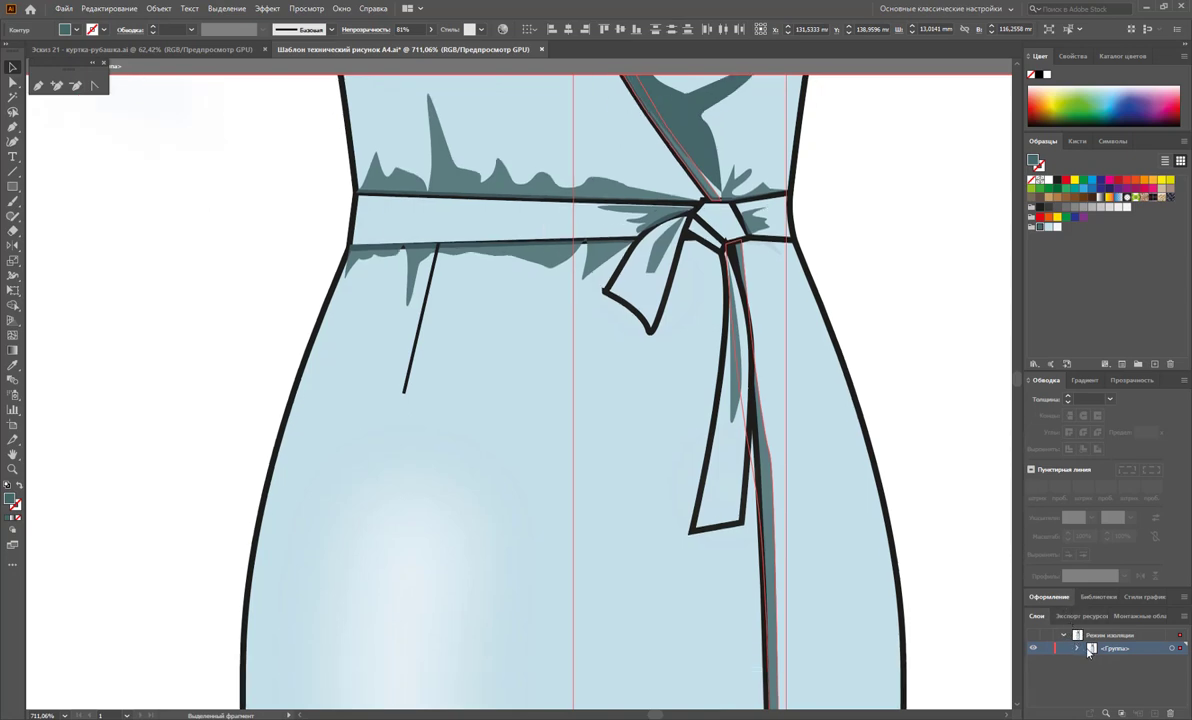
left_click(1078, 649)
scroll(1120, 668, "down", 1)
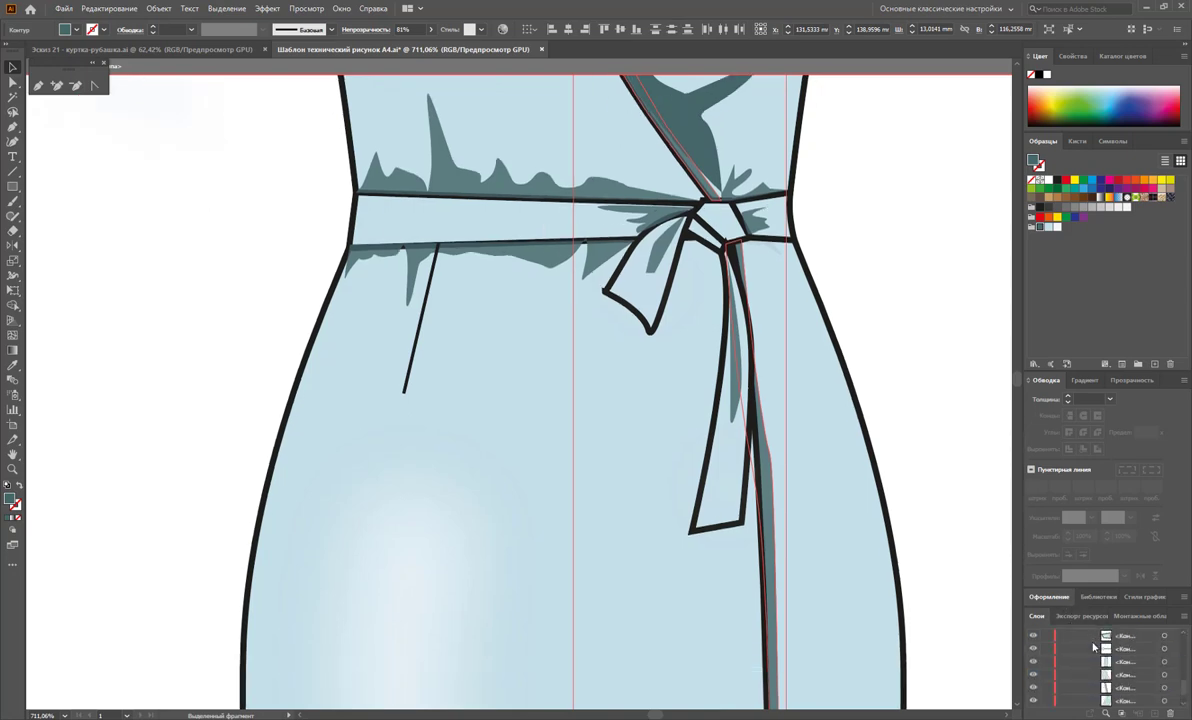
left_click(1164, 687)
left_click(1047, 691)
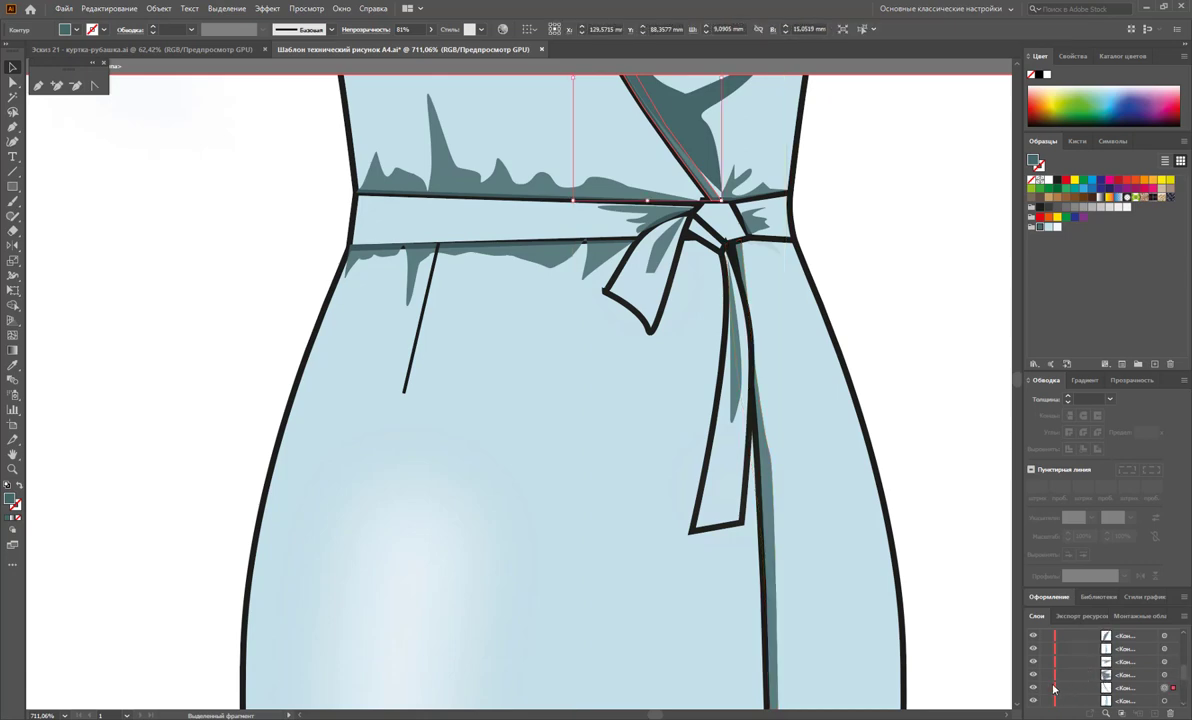
left_click(1046, 688)
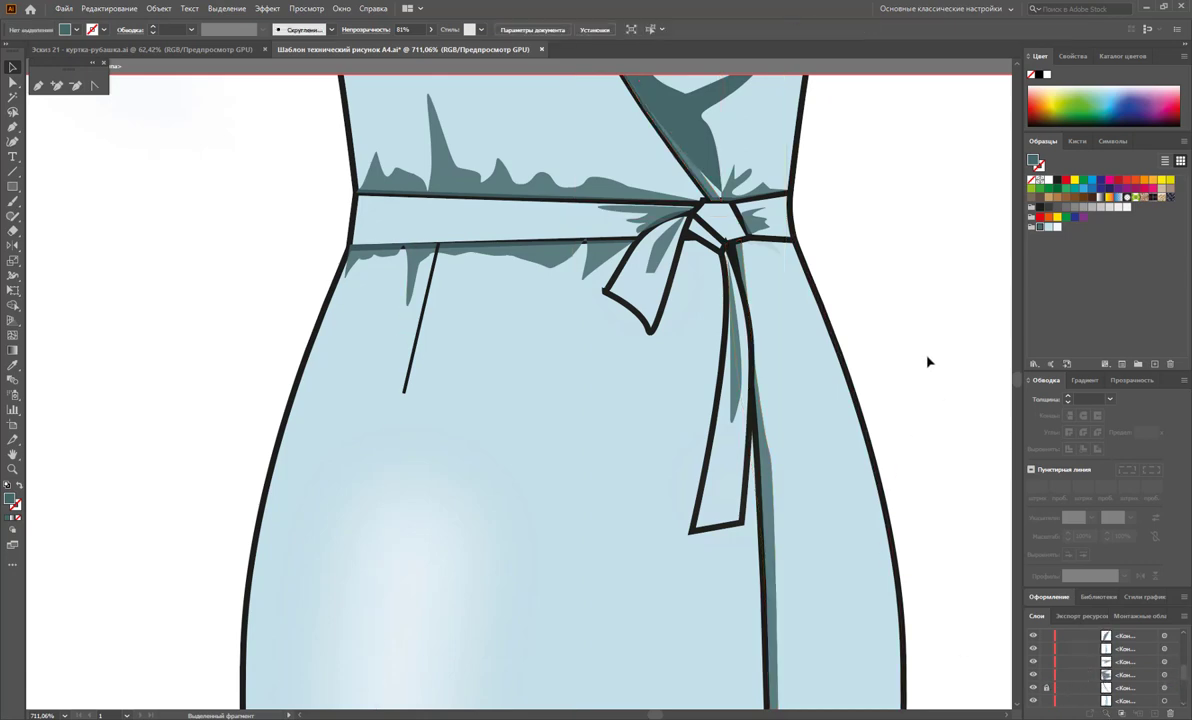
scroll(900, 358, "up", 3)
scroll(873, 354, "up", 1)
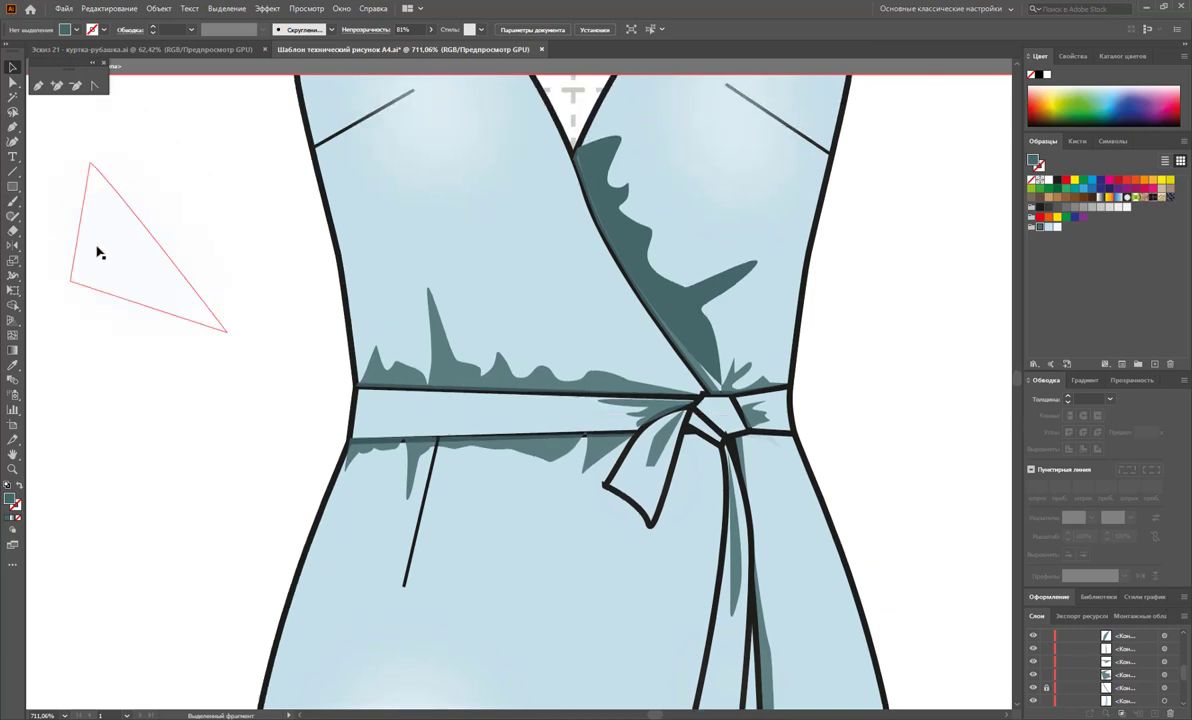
Move the pale triangle onto the bodice centre, then Magic-Wand-select the dark shadow shapes
mouse_move(98, 253)
left_mouse_down()
mouse_move(532, 300)
mouse_move(537, 284)
mouse_move(525, 284)
left_mouse_up()
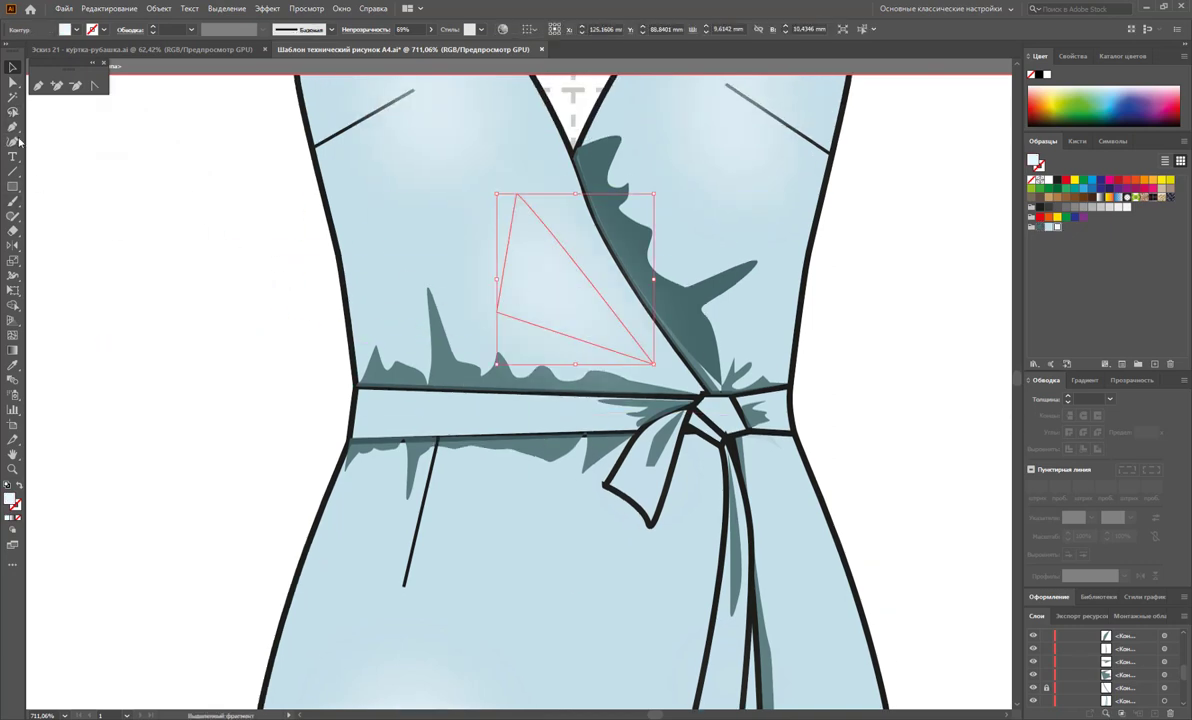
left_click(12, 97)
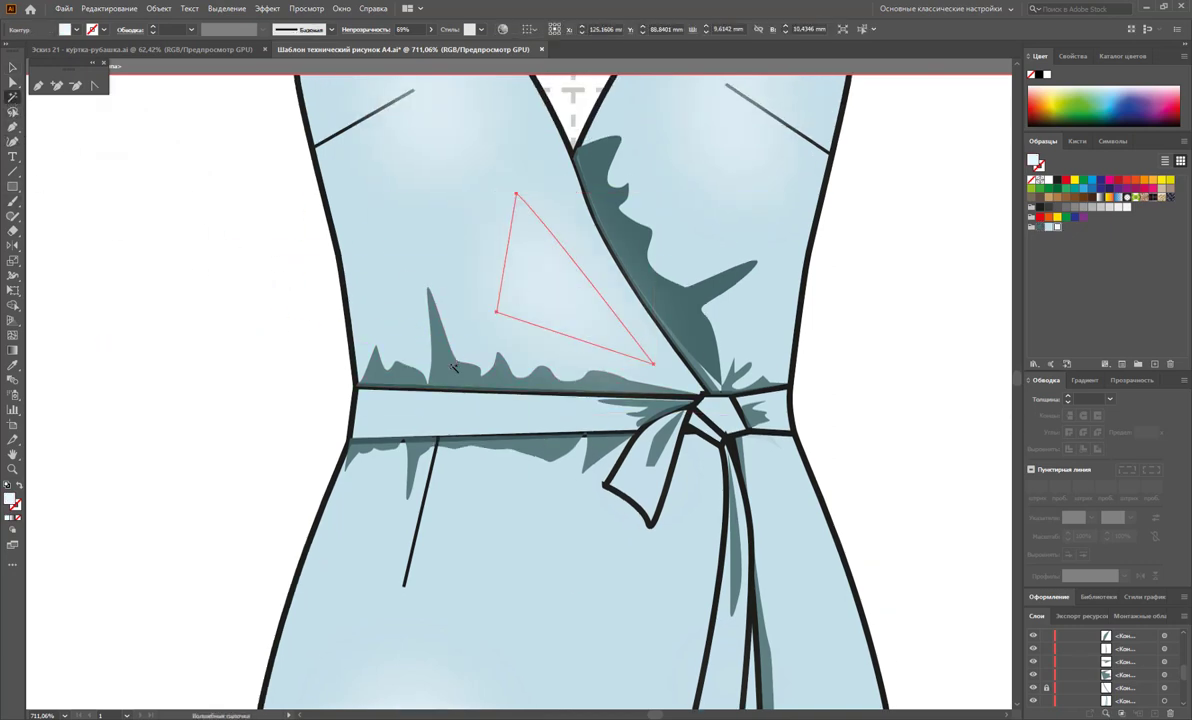
key("ctrl+a")
left_click(12, 67)
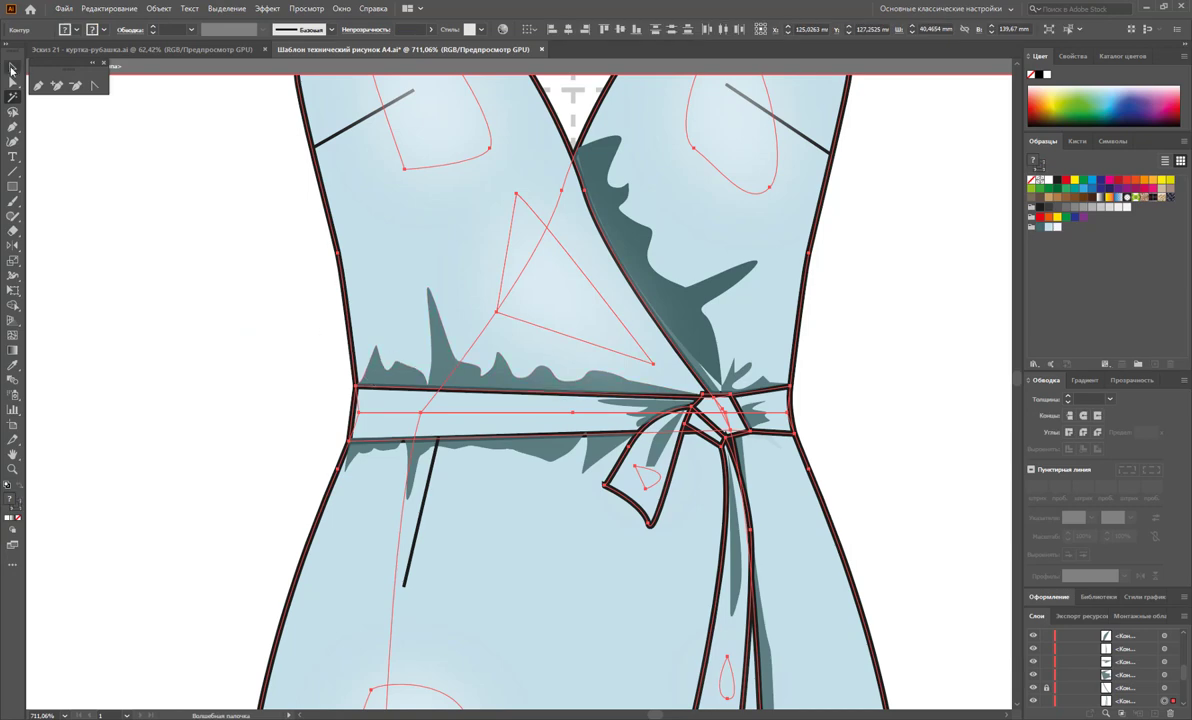
left_click(115, 223)
left_click(12, 97)
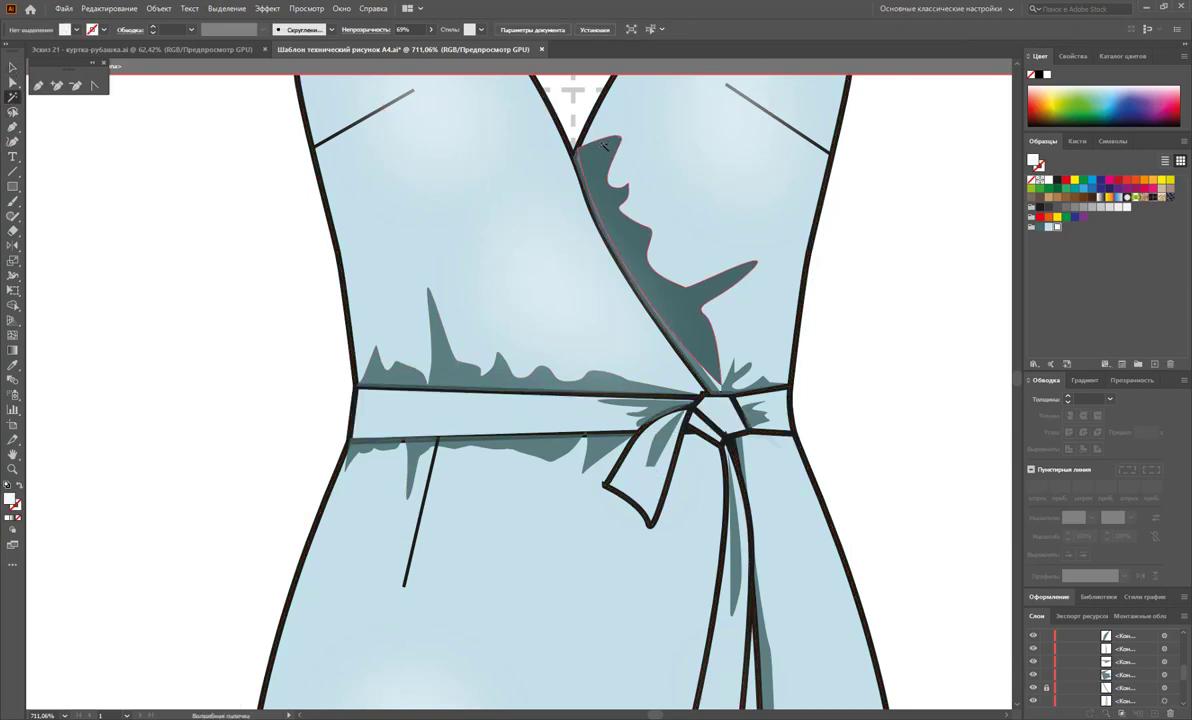
left_click(604, 146)
scroll(640, 300, "up", 3)
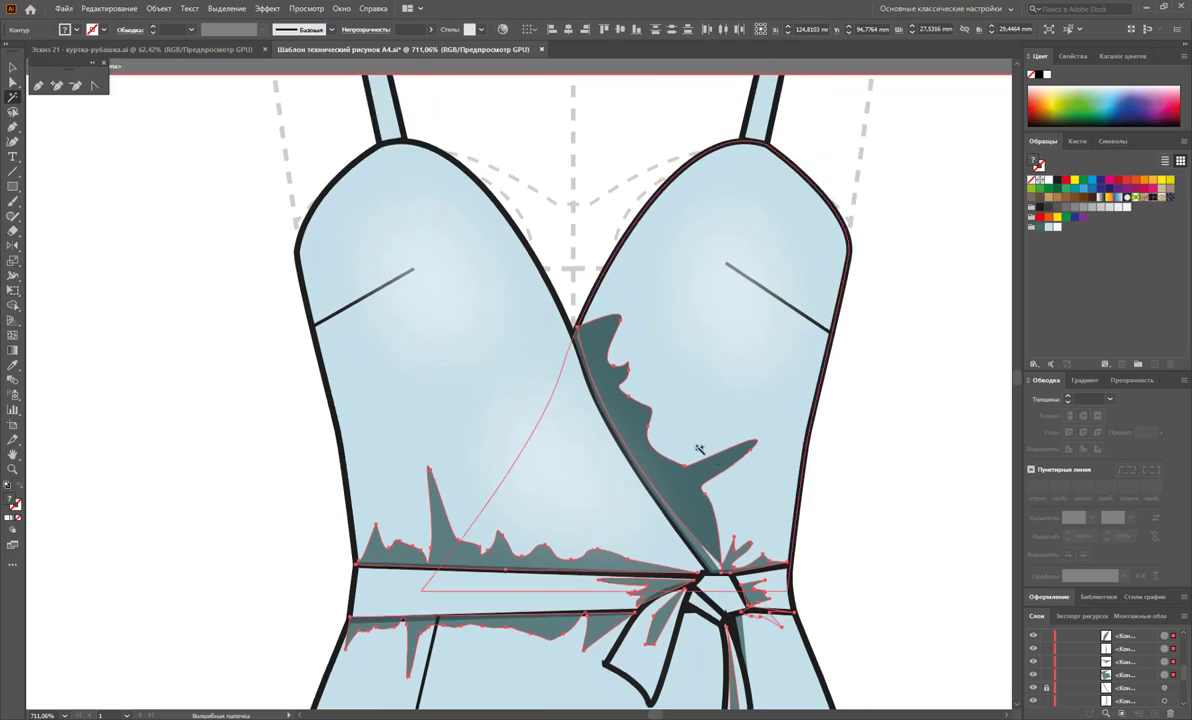
Apply a Gaussian Blur of about 5 px to the dark teal shadow shapes
scroll(699, 449, "down", 2)
left_click(268, 9)
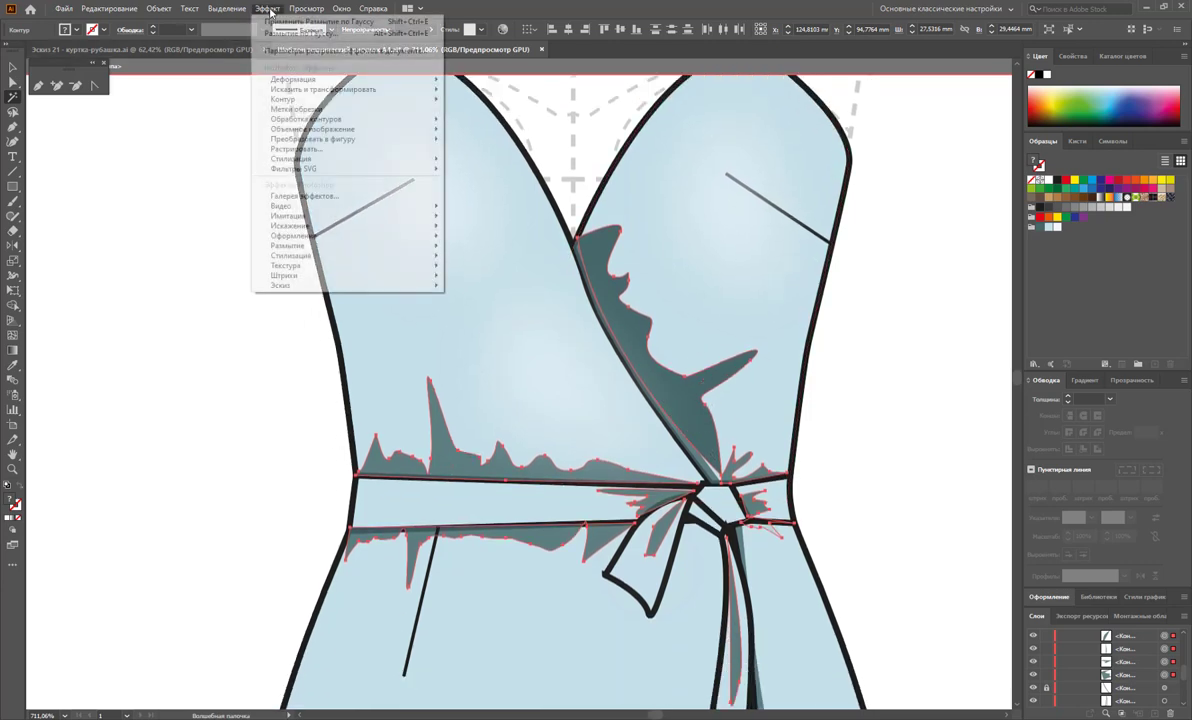
mouse_move(300, 246)
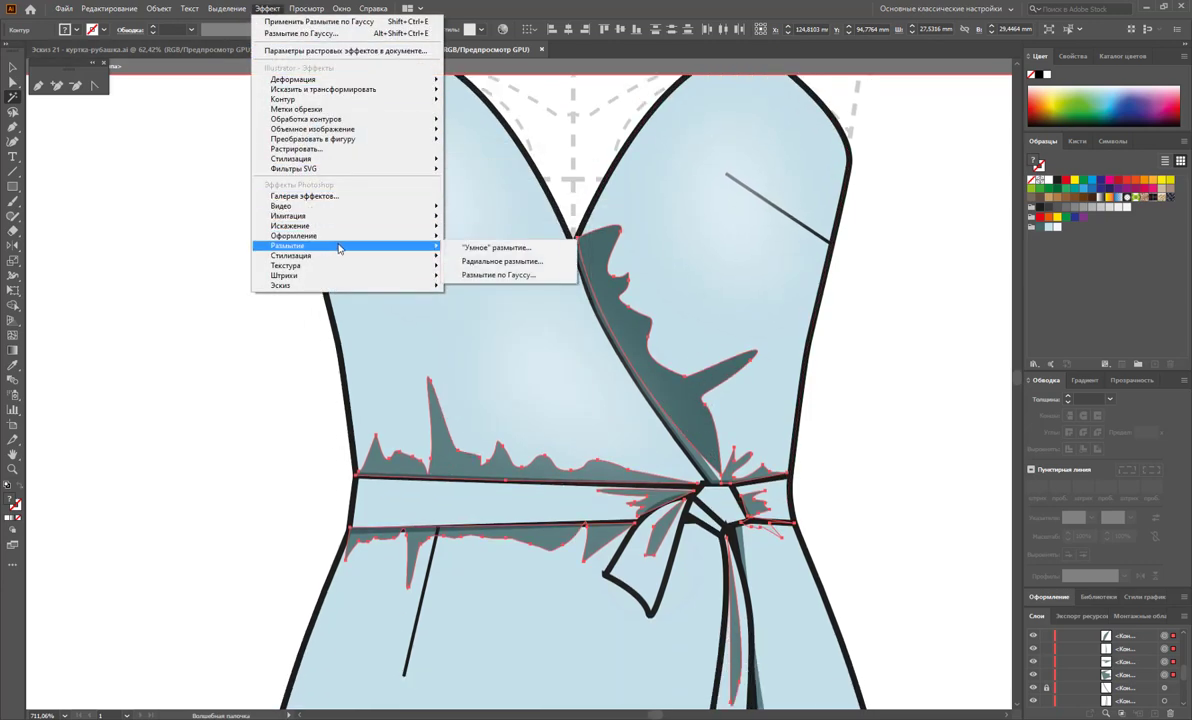
left_click(492, 274)
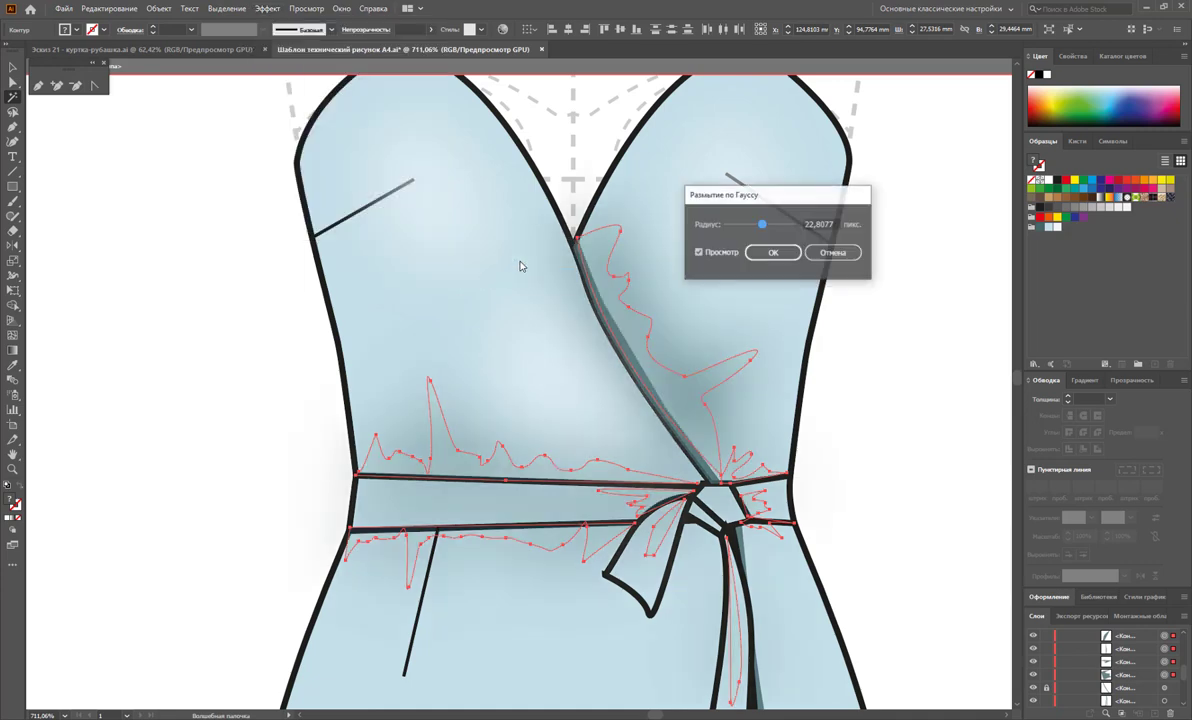
left_click_drag(741, 226, 743, 226)
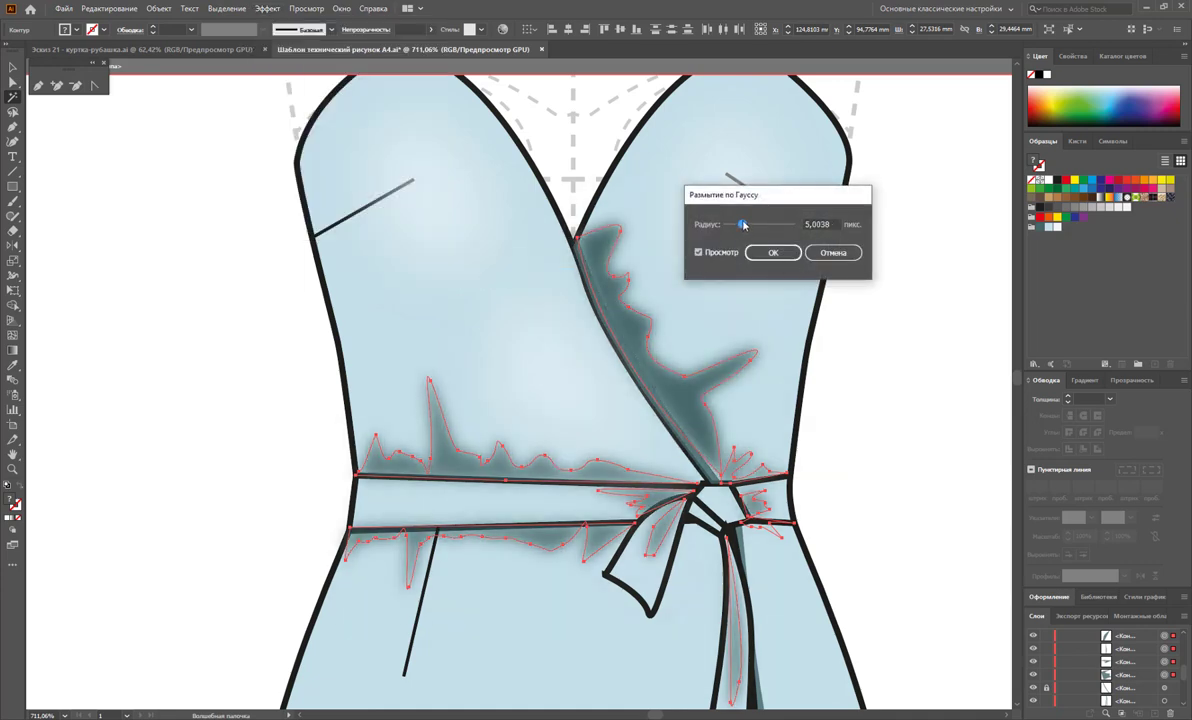
left_click(760, 253)
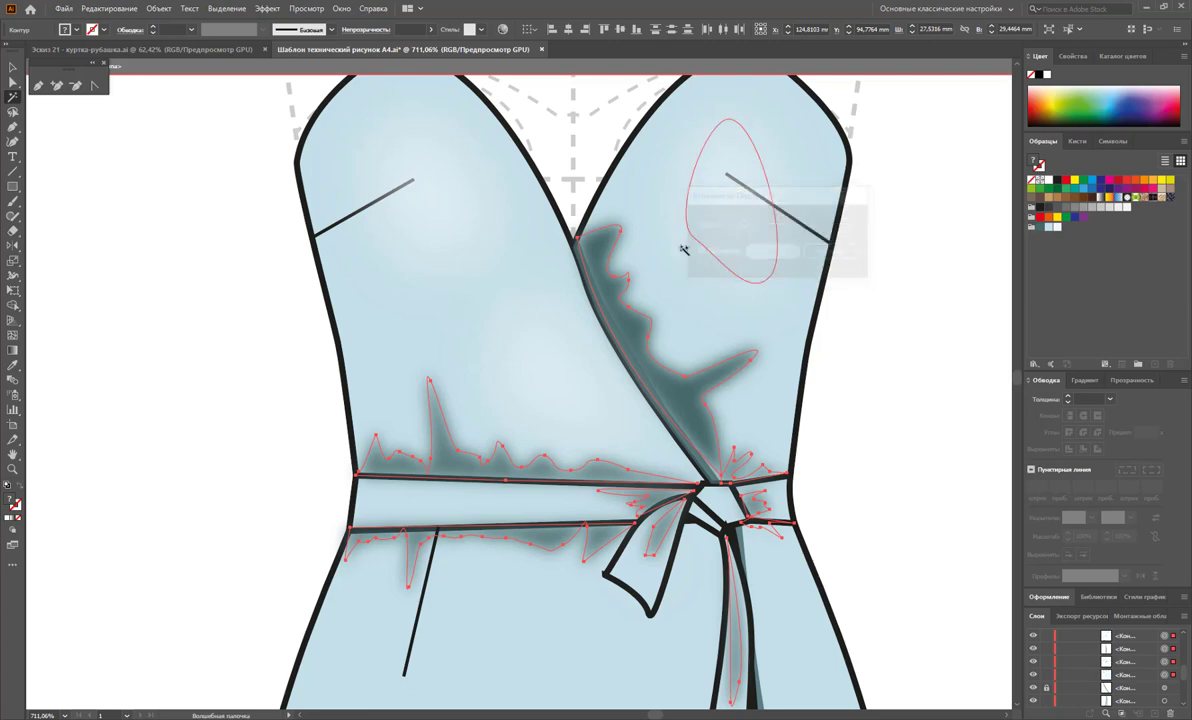
Lower the blurred shading's opacity to lighten it, then deselect it
left_click(433, 32)
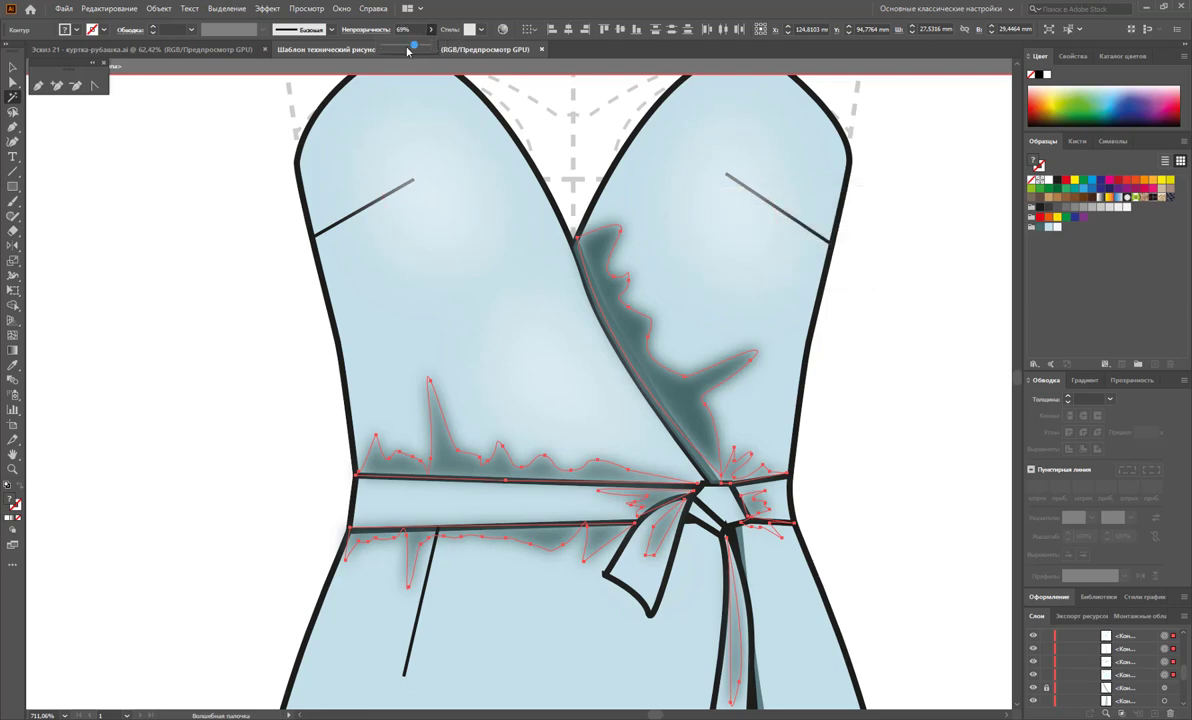
left_click_drag(409, 46, 398, 47)
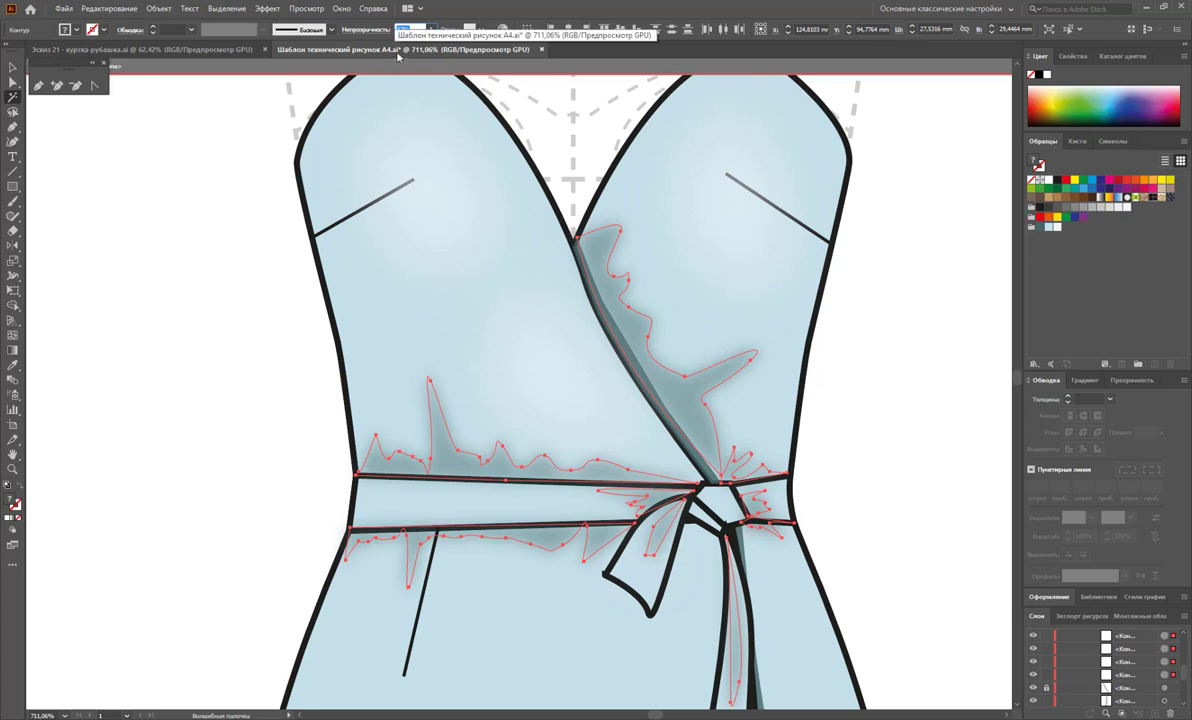
left_click(13, 67)
left_click(107, 271)
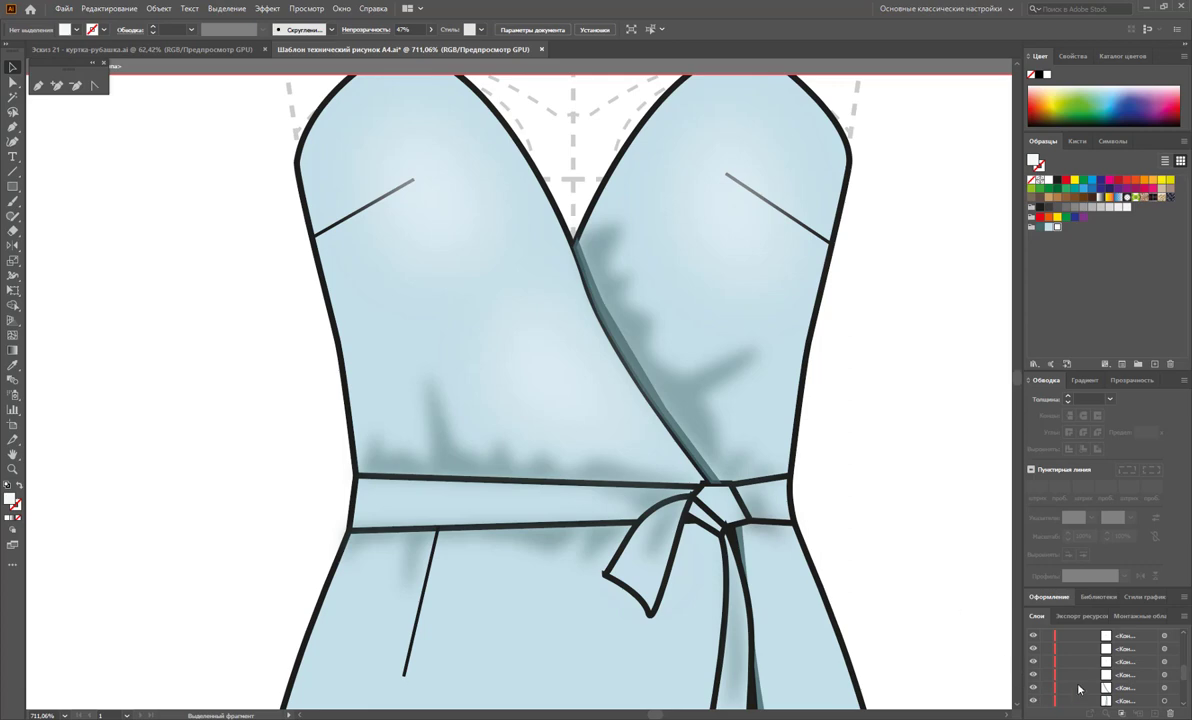
Lock a layer item, then select and deselect the skirt path
left_click(1046, 688)
scroll(790, 547, "down", 3)
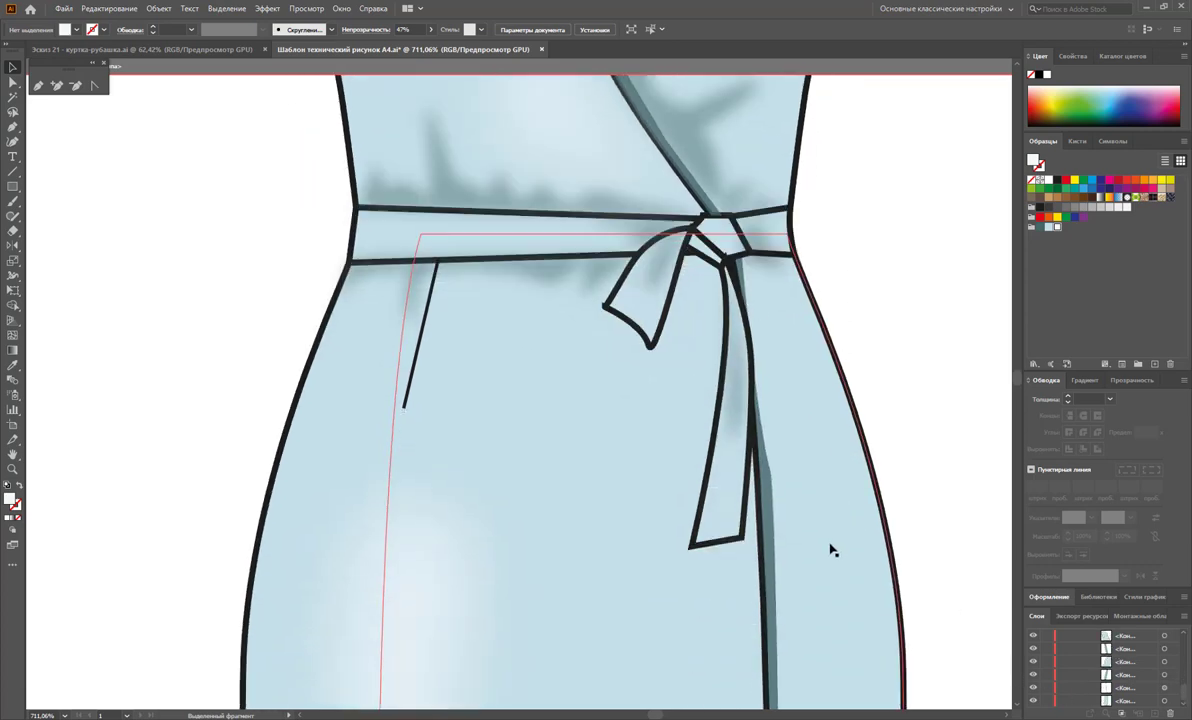
scroll(772, 645, "down", 1)
left_click(772, 645)
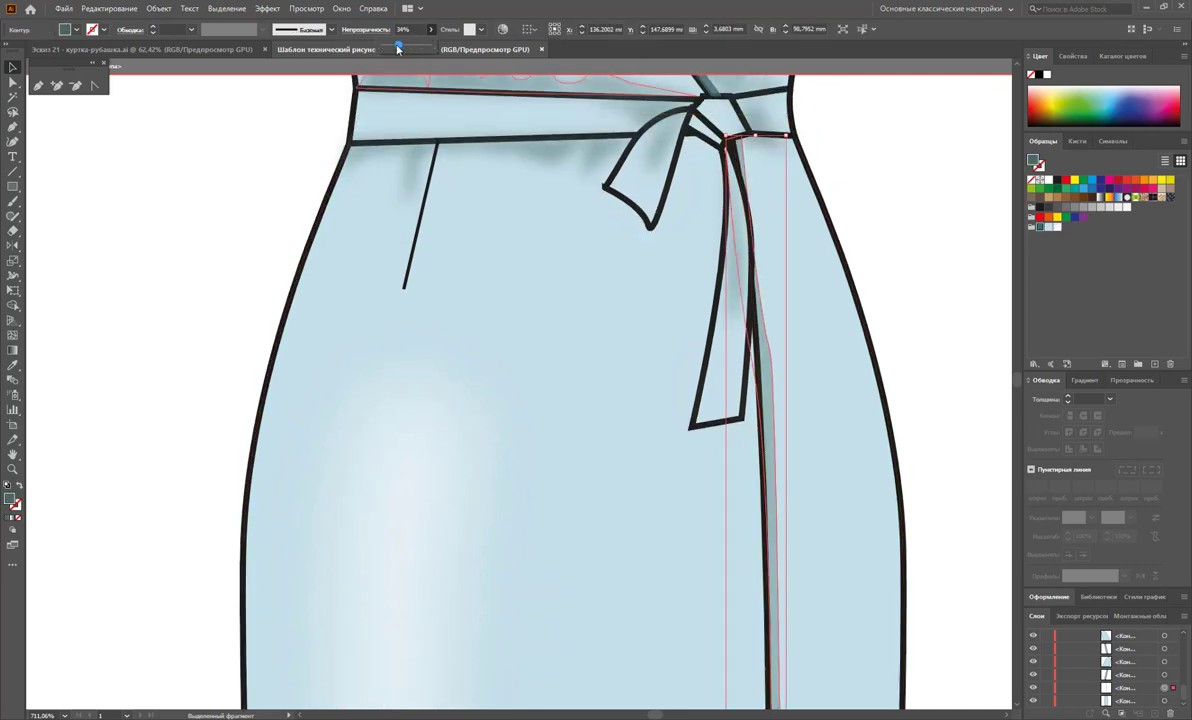
left_click(941, 250)
scroll(941, 250, "up", 2)
scroll(944, 263, "up", 2)
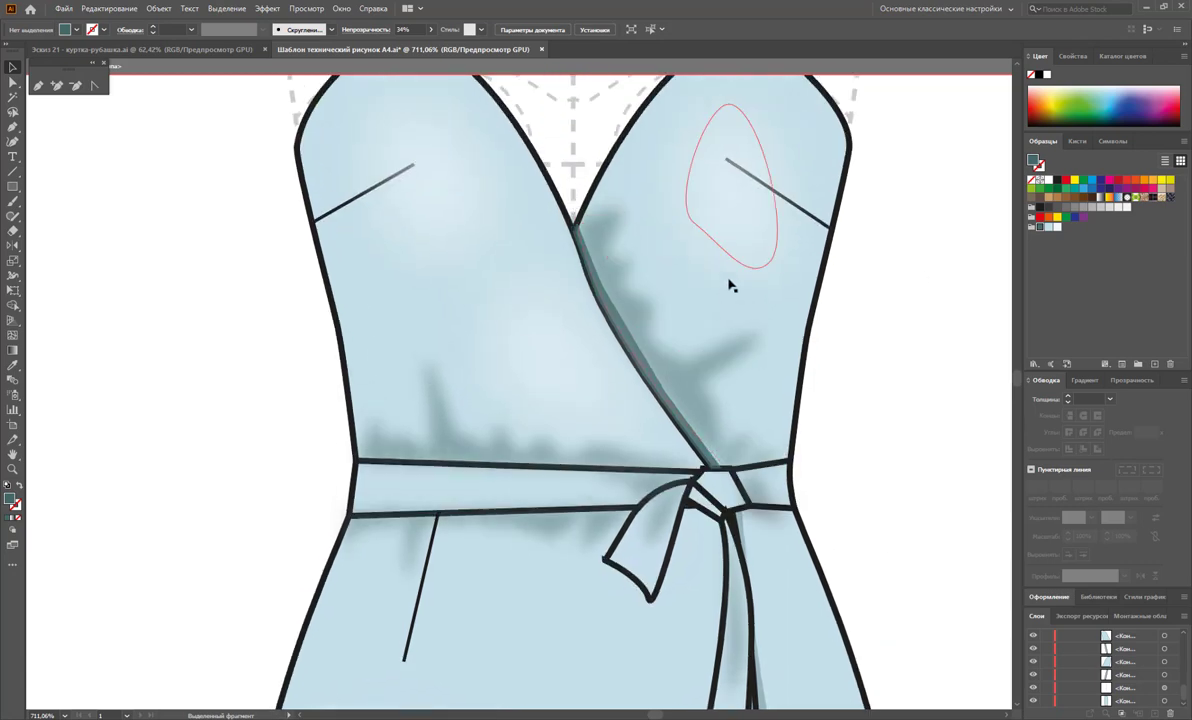
Lower the opacity of the shadow along the wrap edge
left_click(577, 287)
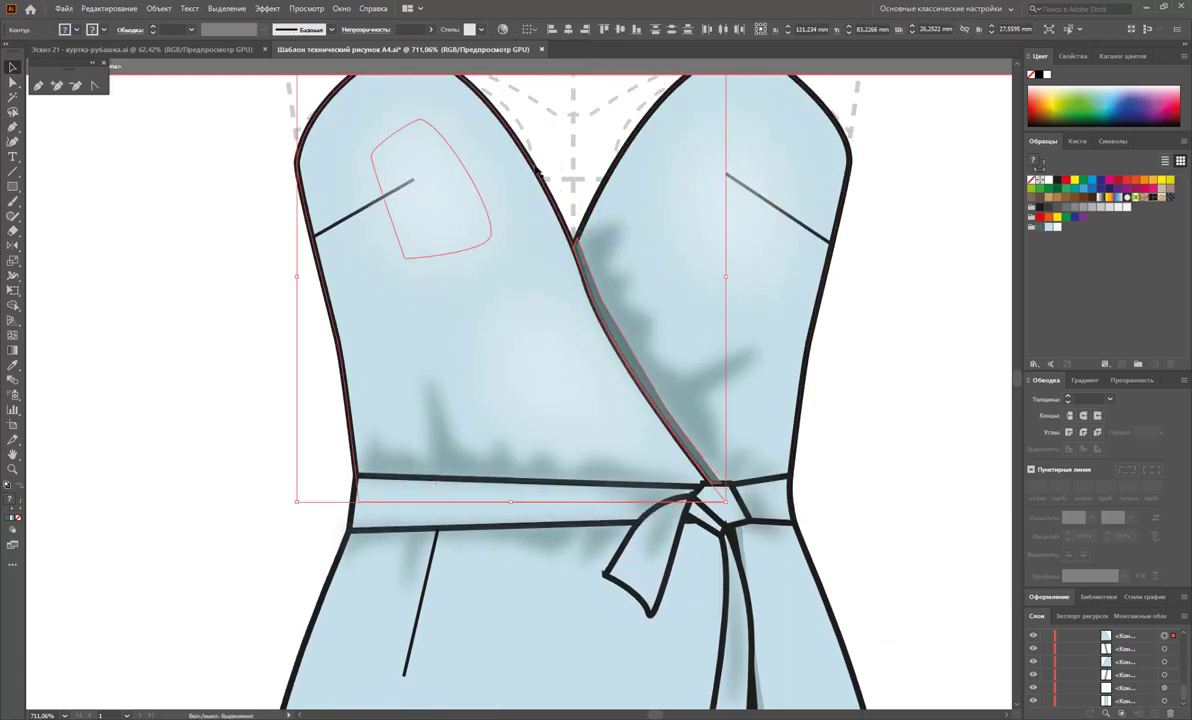
left_click(645, 370)
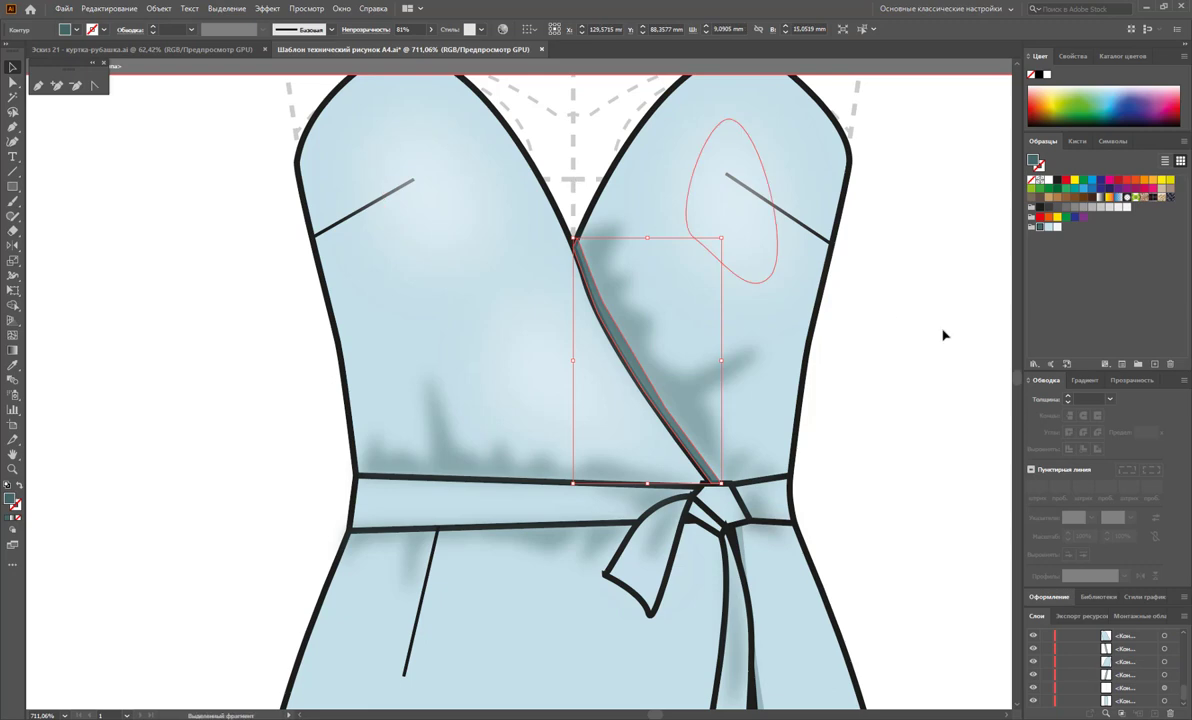
left_click(430, 30)
left_click_drag(408, 47, 409, 47)
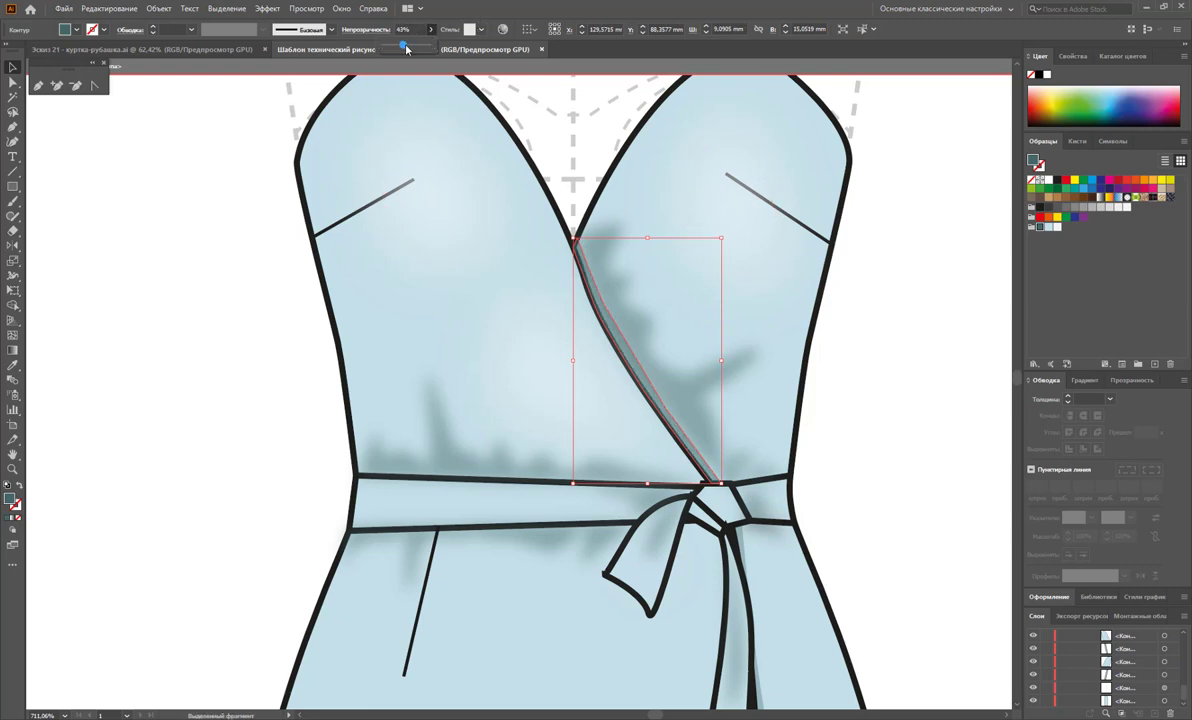
left_click(988, 558)
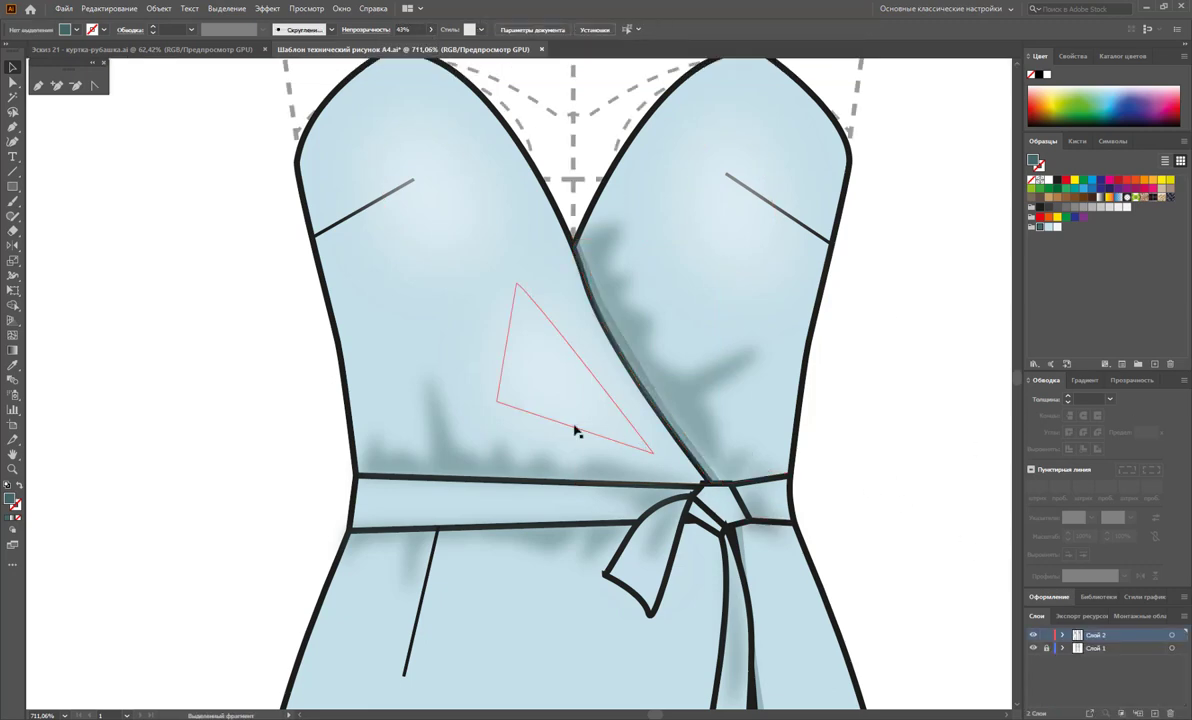
Zoom out until both dresses fit on screen
key("z")
left_click(567, 492, "alt")
left_click(522, 418, "alt")
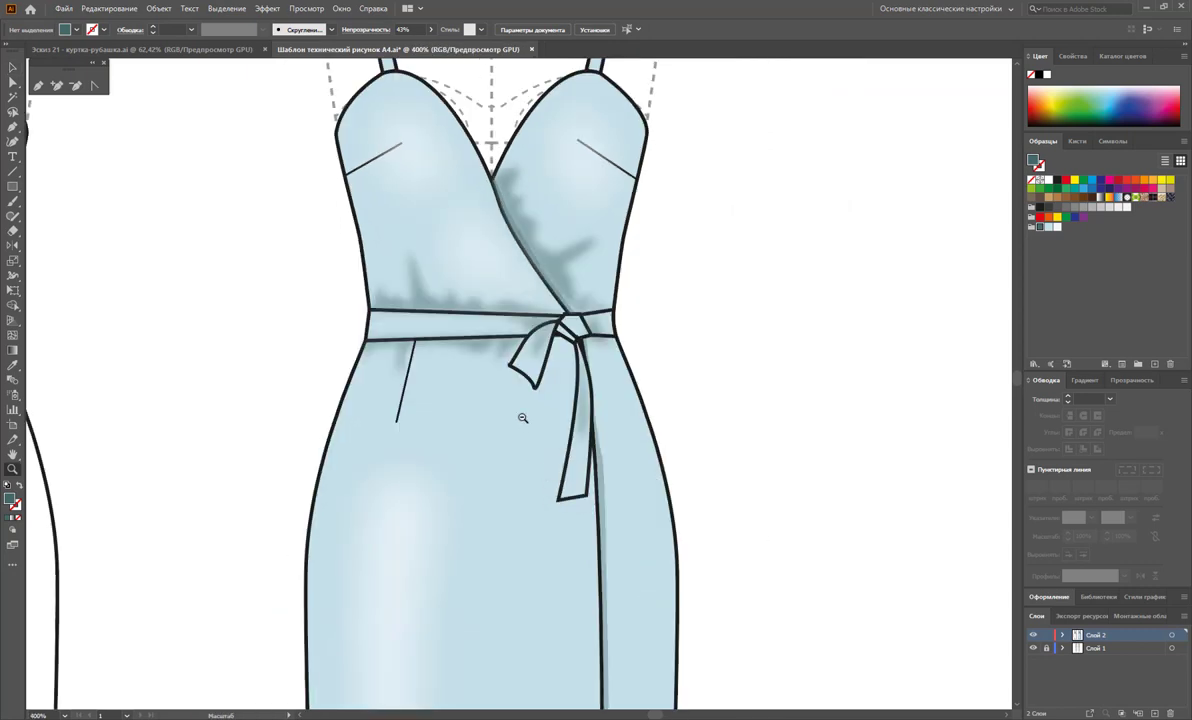
left_click(498, 450, "alt")
left_click(504, 430, "alt")
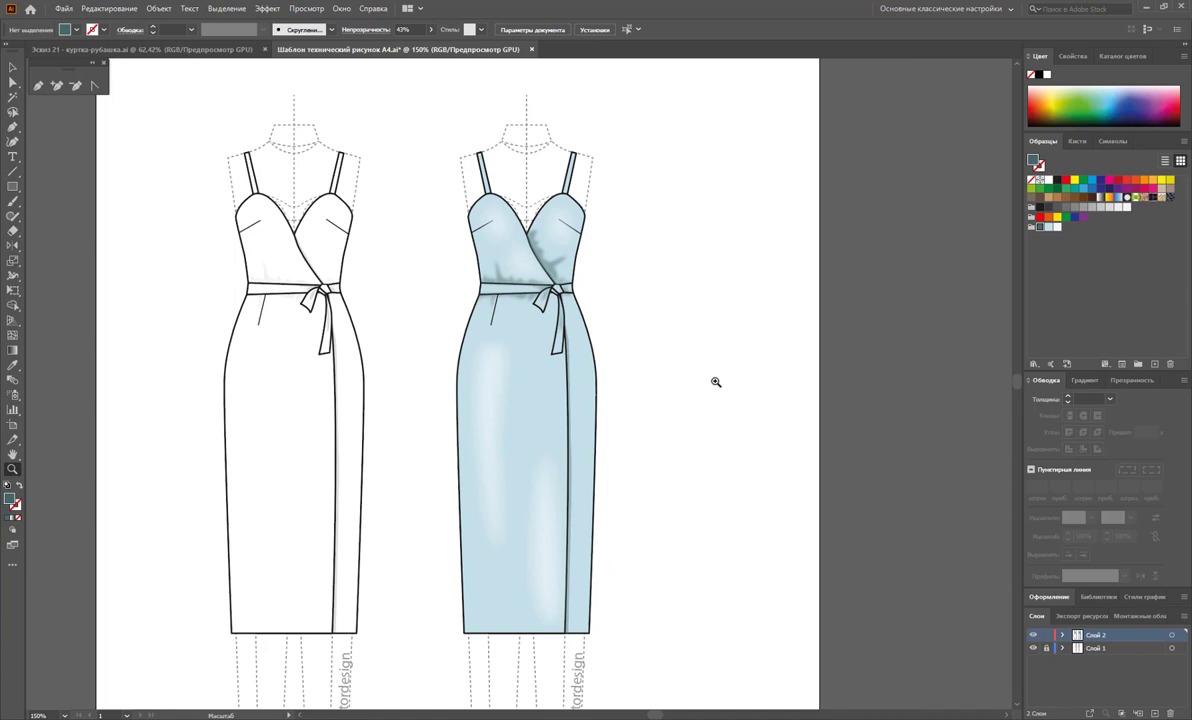
key("v")
Inside the blue dress group, delete the small unfilled triangle on the bodice
left_click(557, 268)
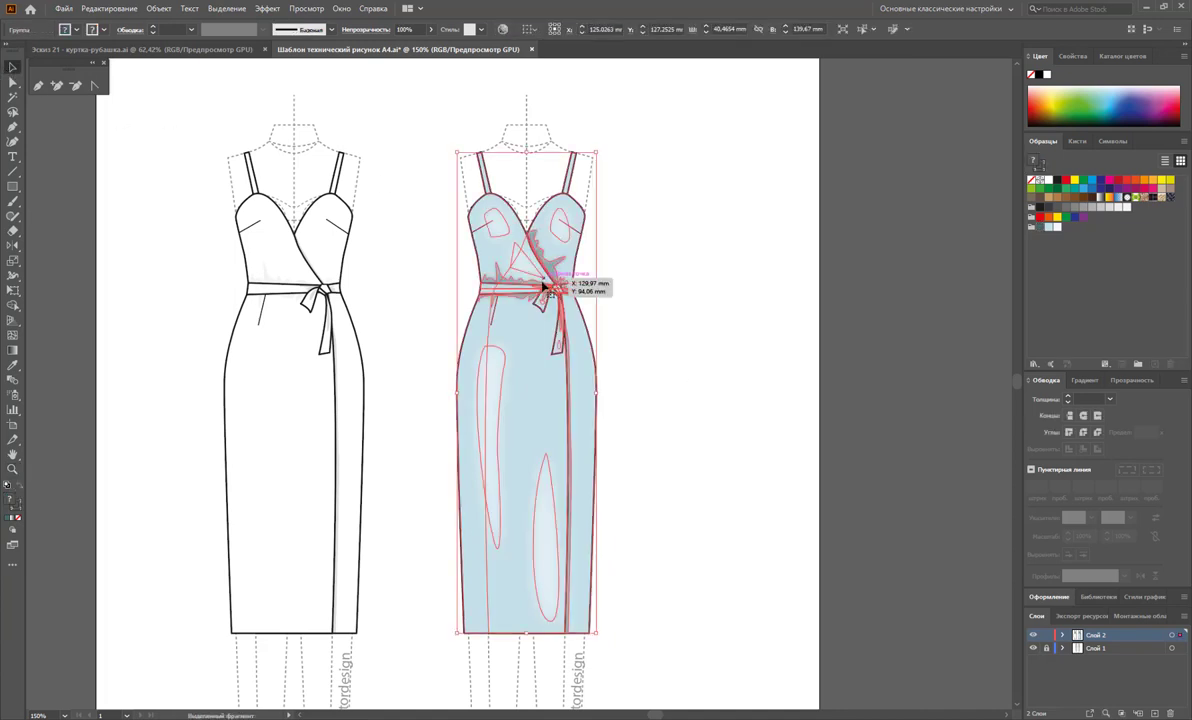
left_click(660, 301)
left_click(563, 283)
double_click(563, 283)
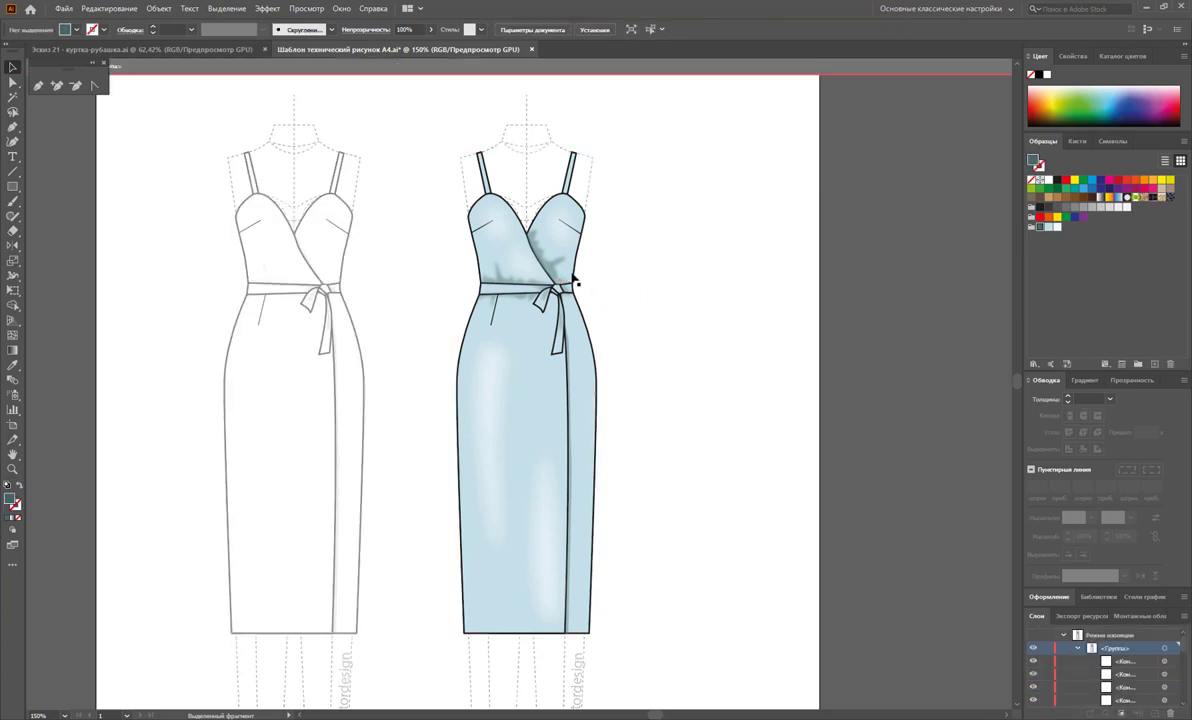
left_click(494, 279)
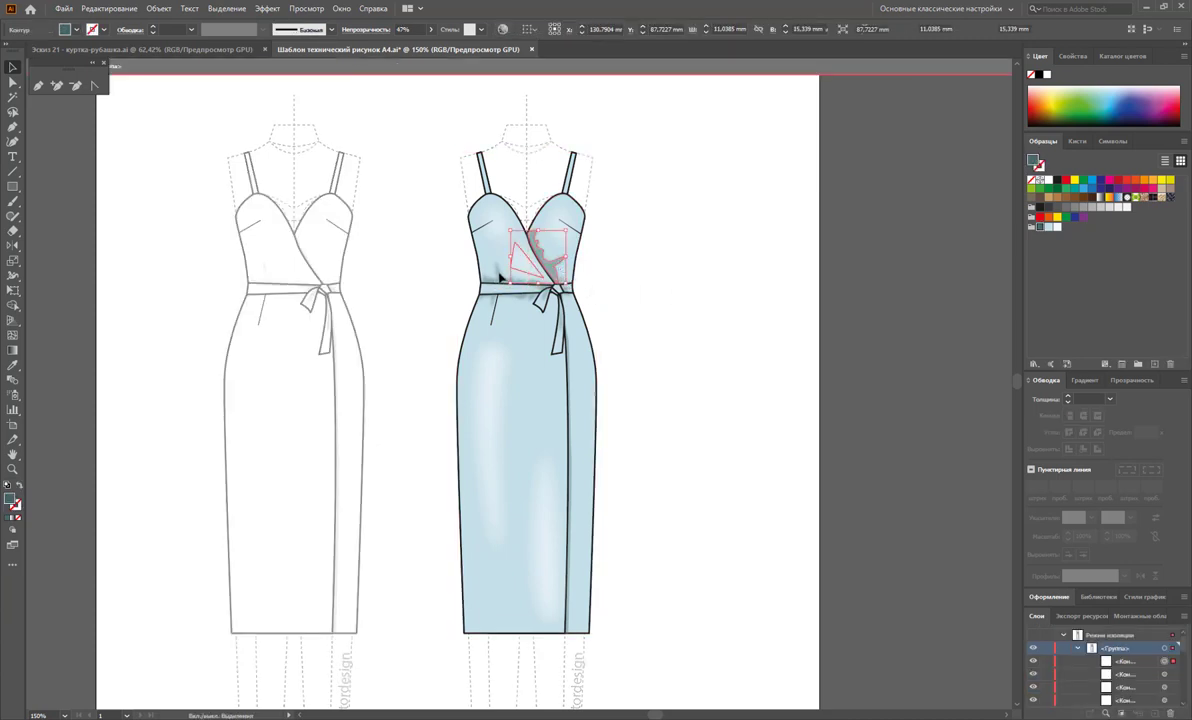
left_click(522, 258)
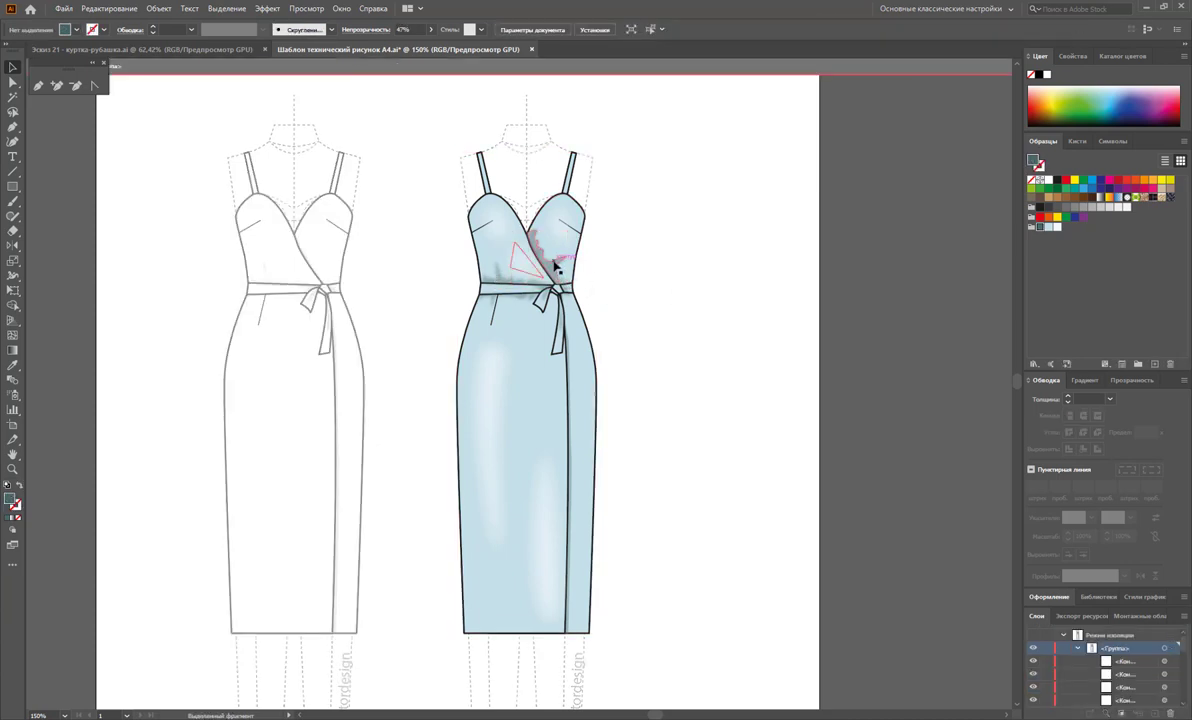
left_click(636, 284)
left_click(575, 259)
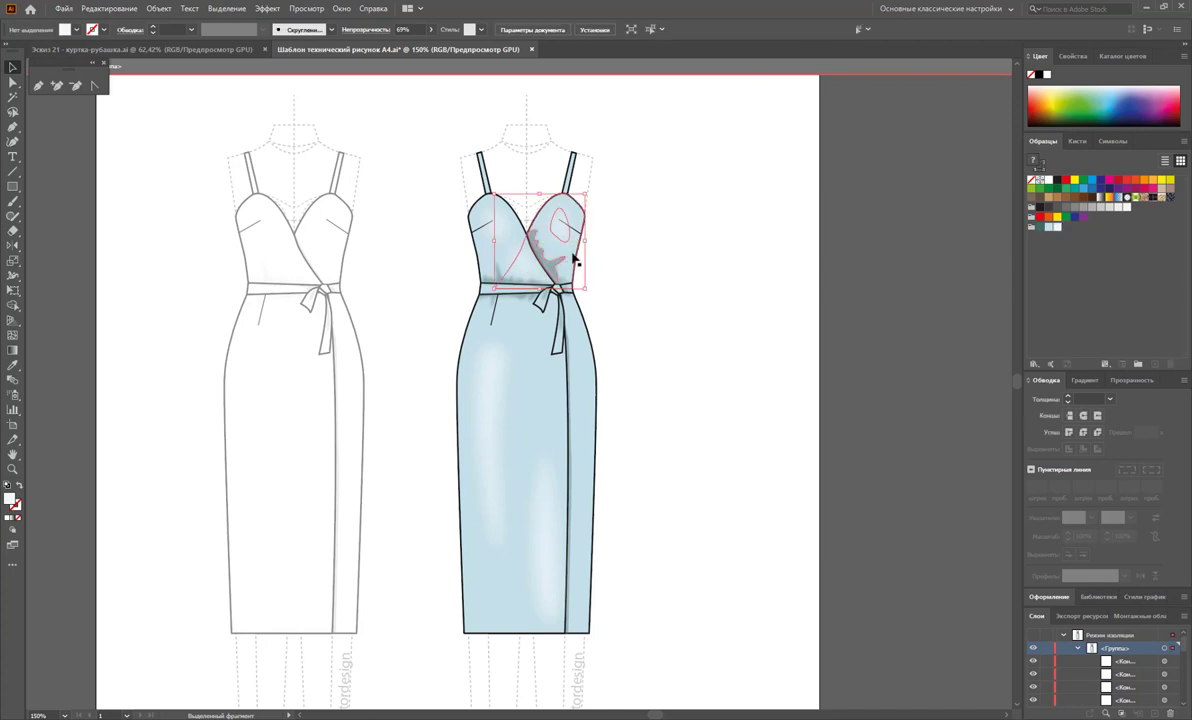
left_click(540, 265, "shift")
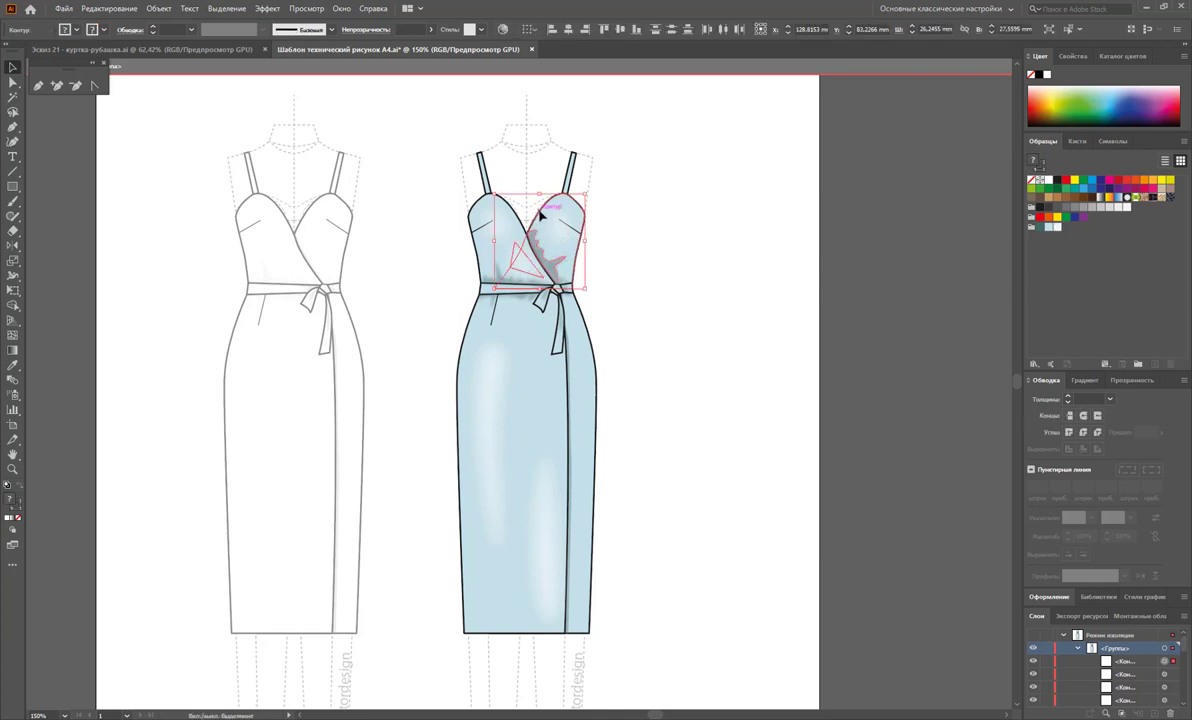
left_click(515, 252)
key("Delete")
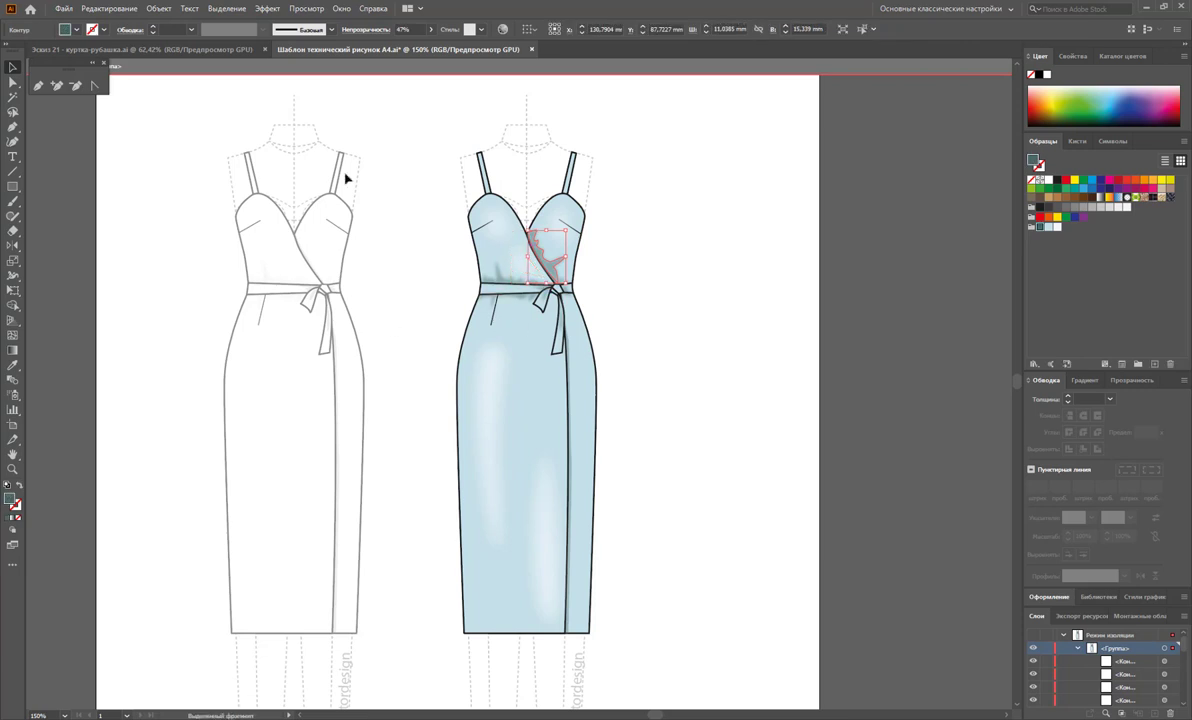
Lighten the waist shadow to about 26% opacity, then exit isolation mode
left_click(431, 29)
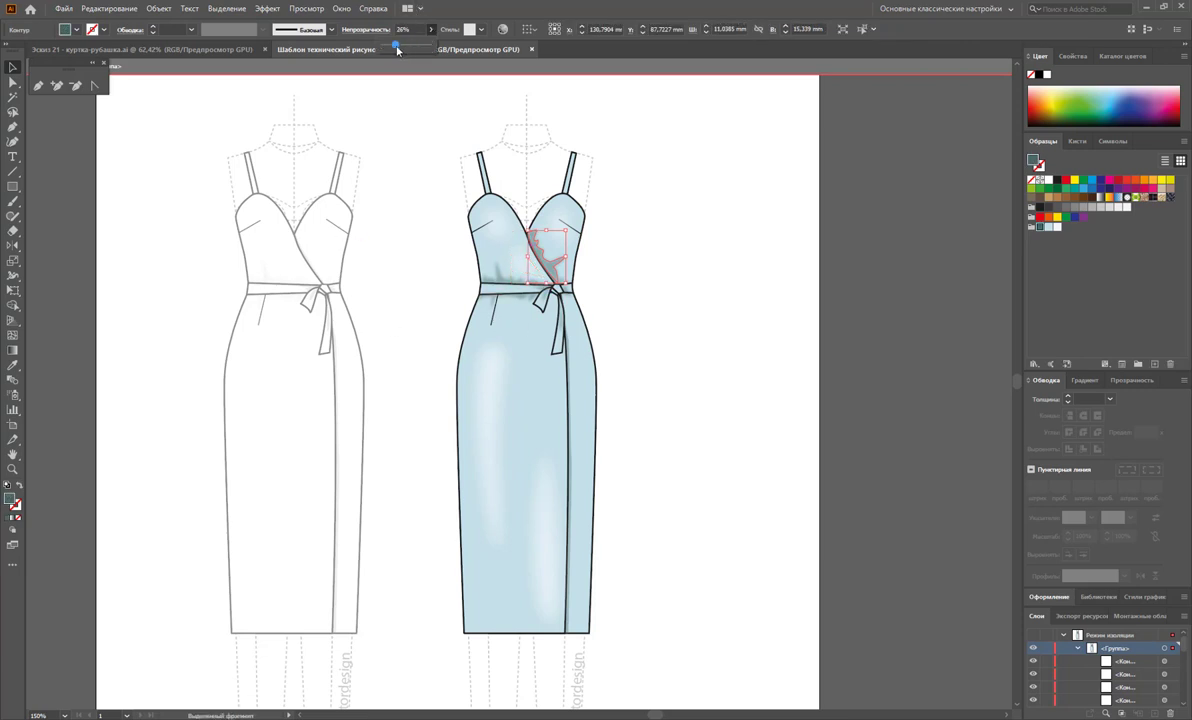
left_click(634, 293)
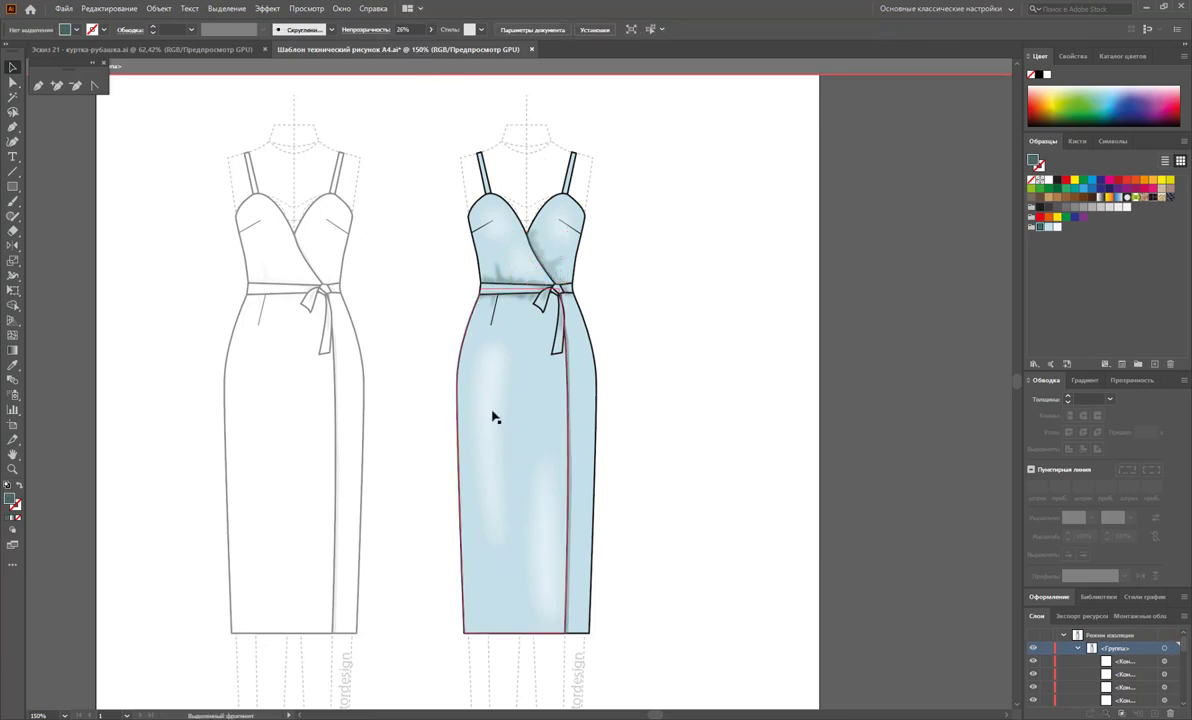
left_click(497, 283)
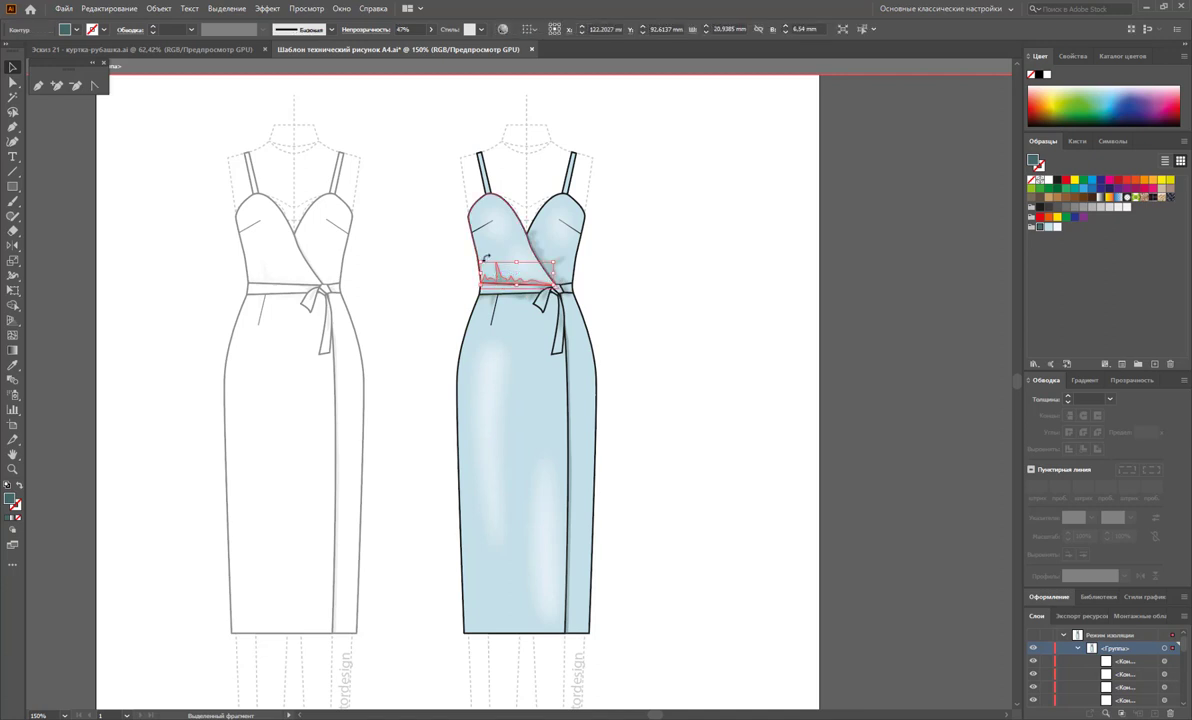
left_click(432, 31)
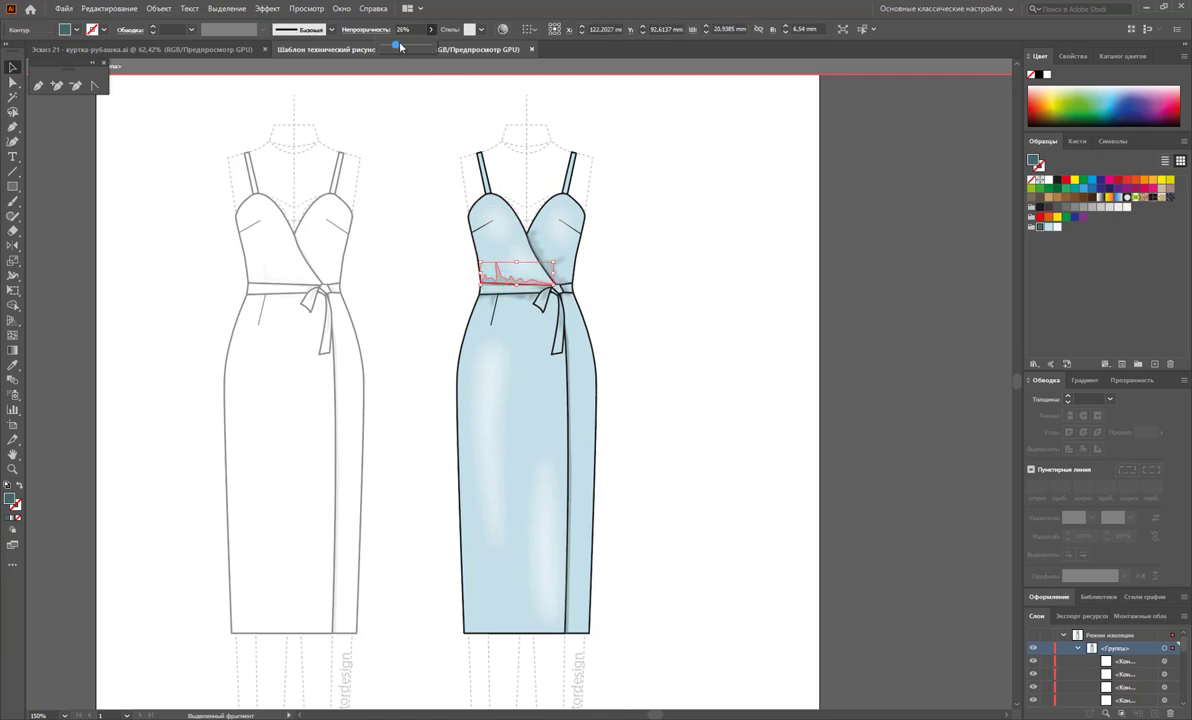
left_click(655, 230)
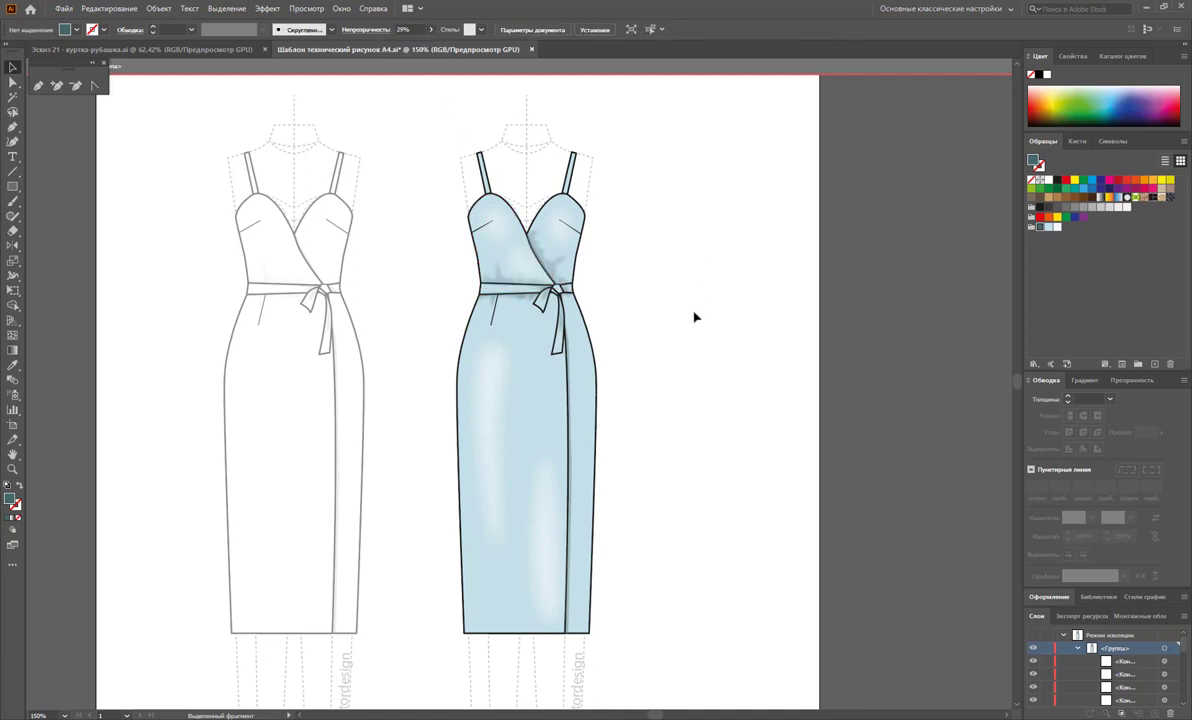
left_click(507, 282)
left_click(715, 342)
double_click(675, 333)
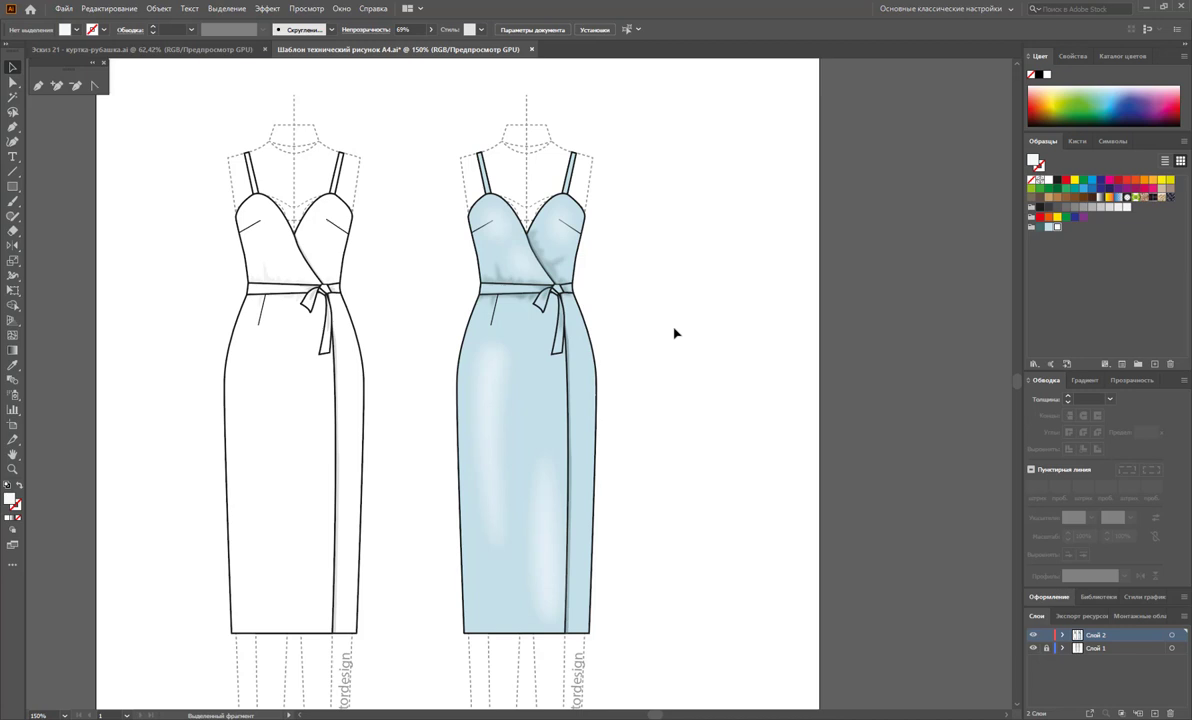
Widen the artboard to 249.2 mm by dragging its right edge
key("z")
left_click(712, 369, "alt")
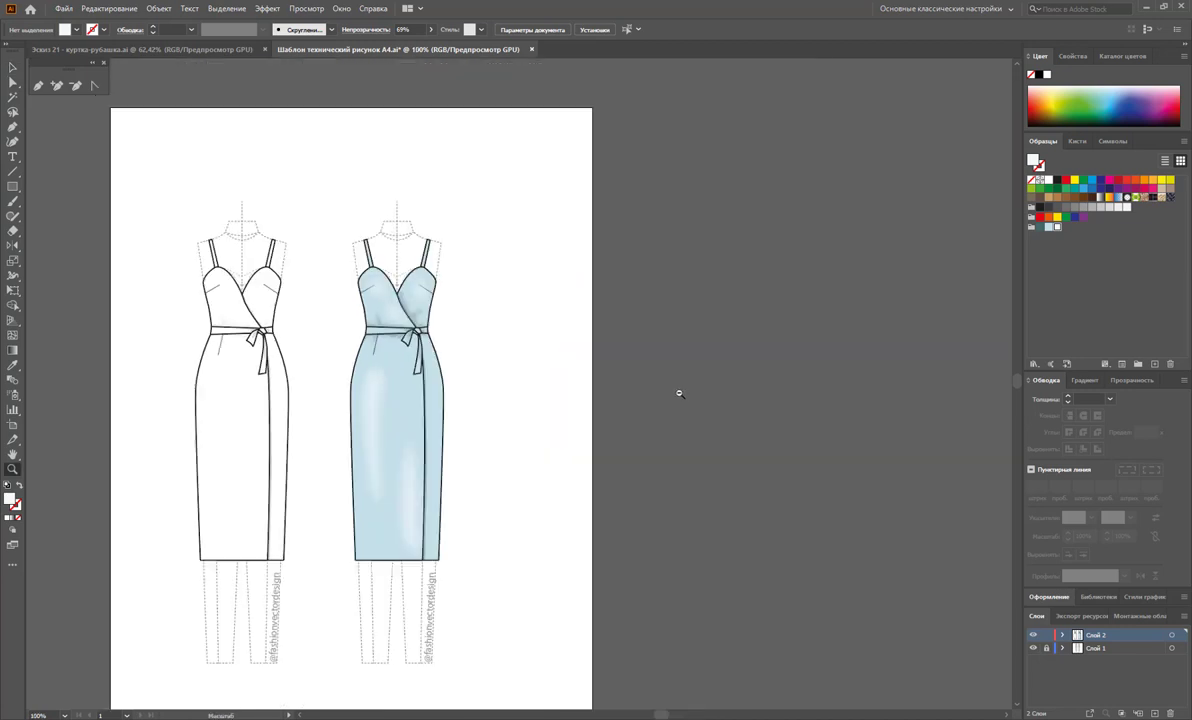
scroll(488, 368, "down", 3)
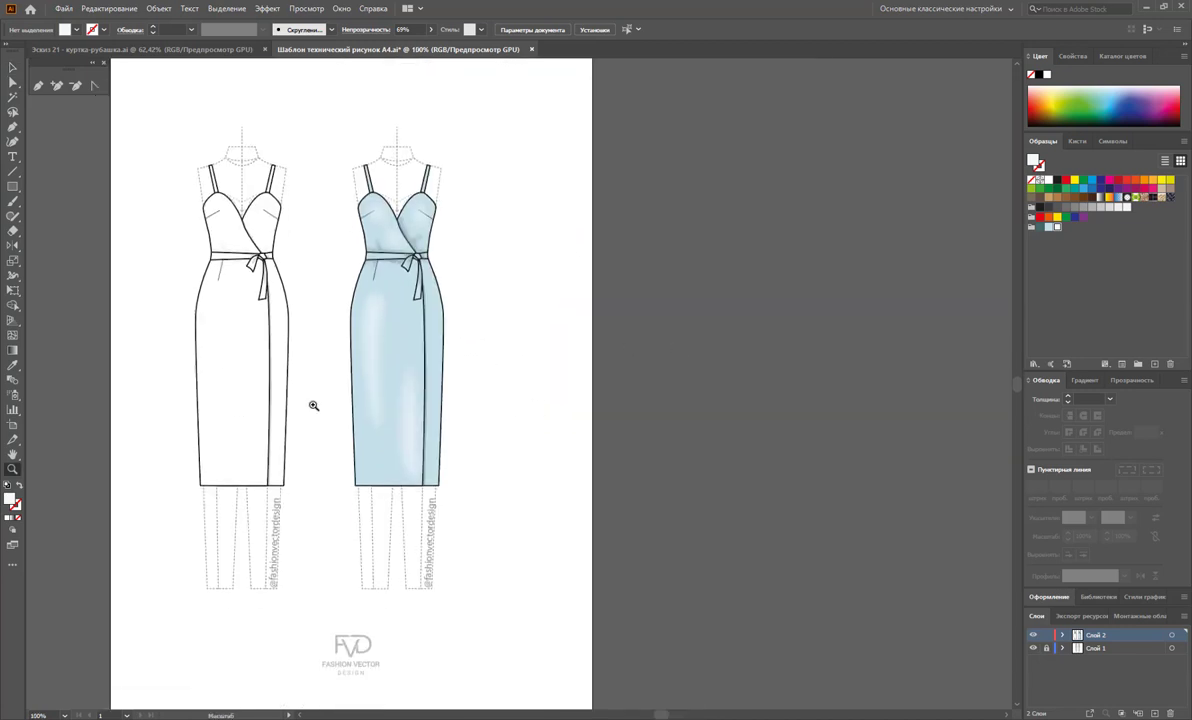
left_click(12, 422)
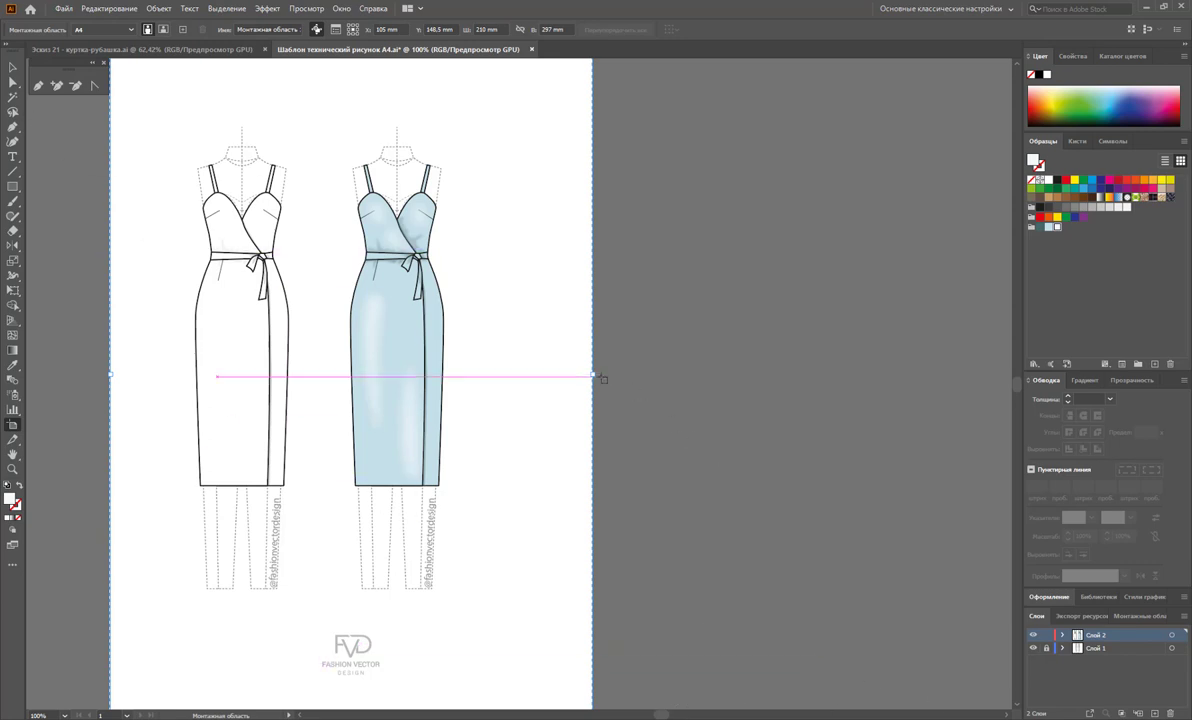
left_click_drag(593, 373, 682, 373)
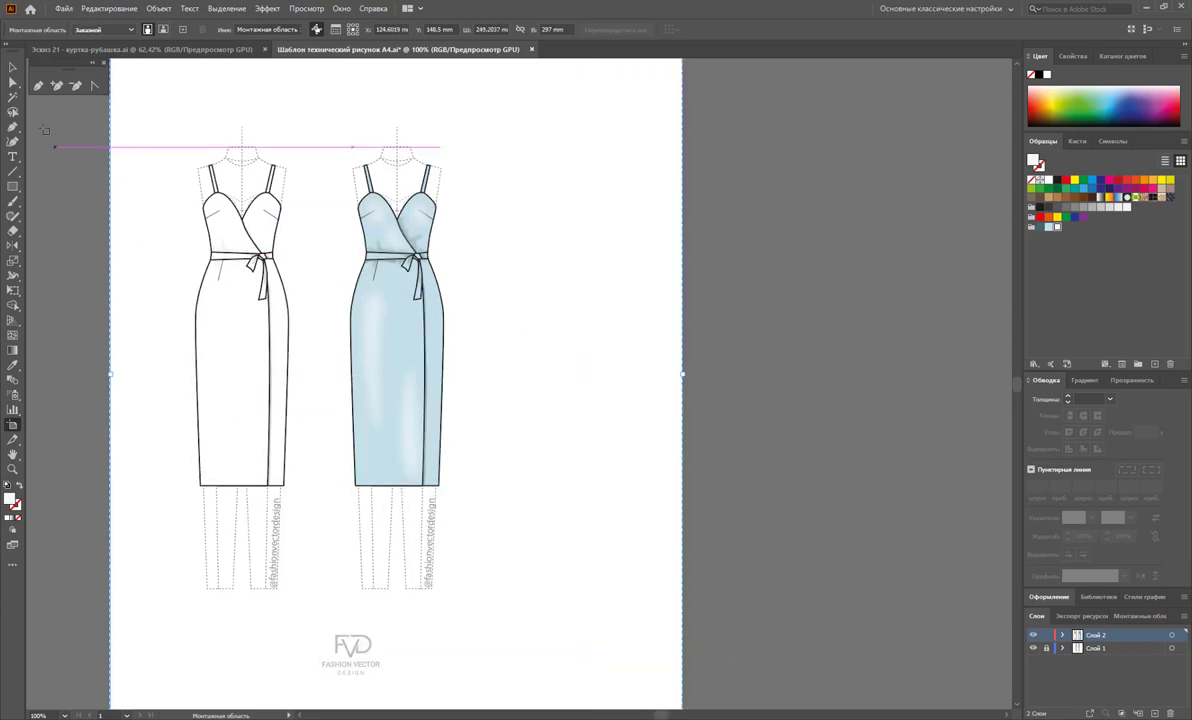
left_click(12, 80)
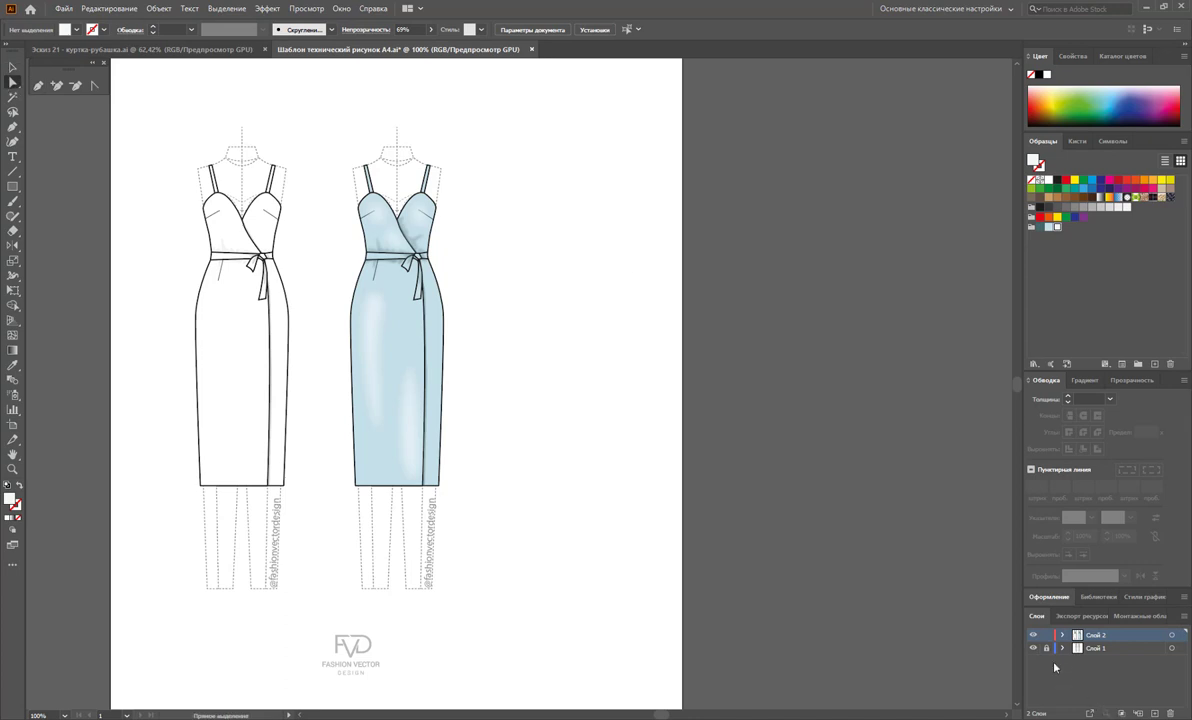
Alt-drag a copy of the blue dress to the right and select it
mouse_move(553, 97)
left_mouse_down()
mouse_move(388, 412)
mouse_move(318, 585)
mouse_move(335, 603)
left_mouse_up()
left_click_drag(412, 298, 557, 302)
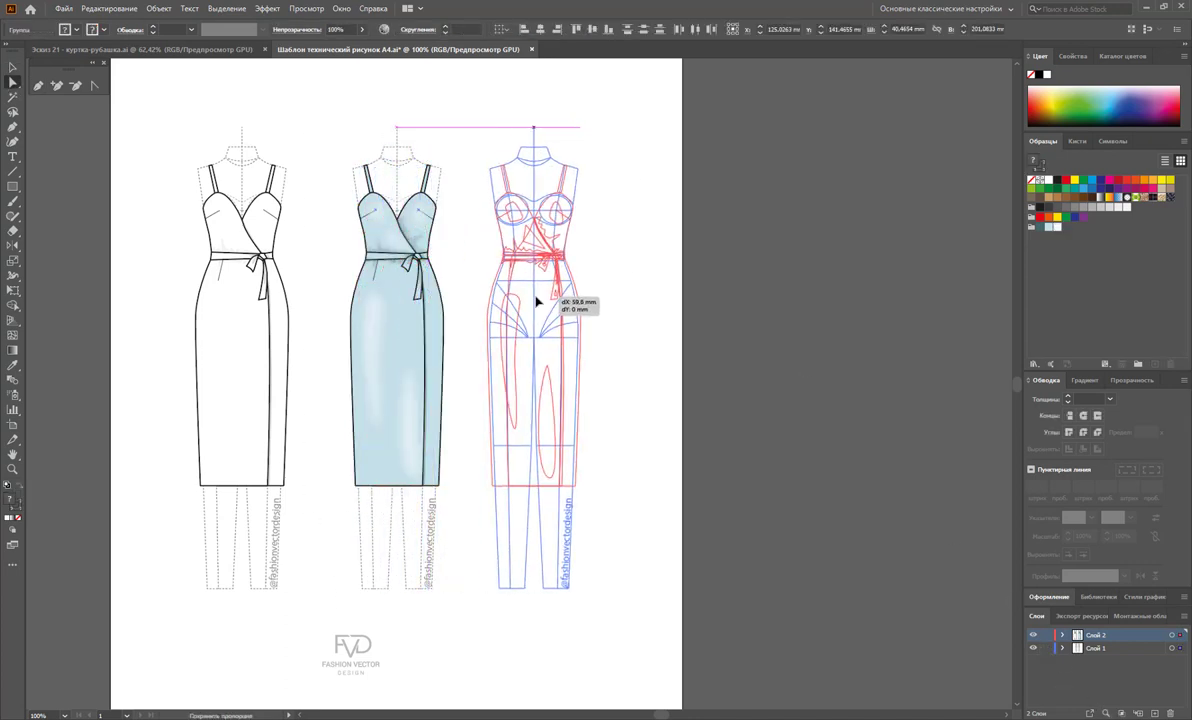
key("v")
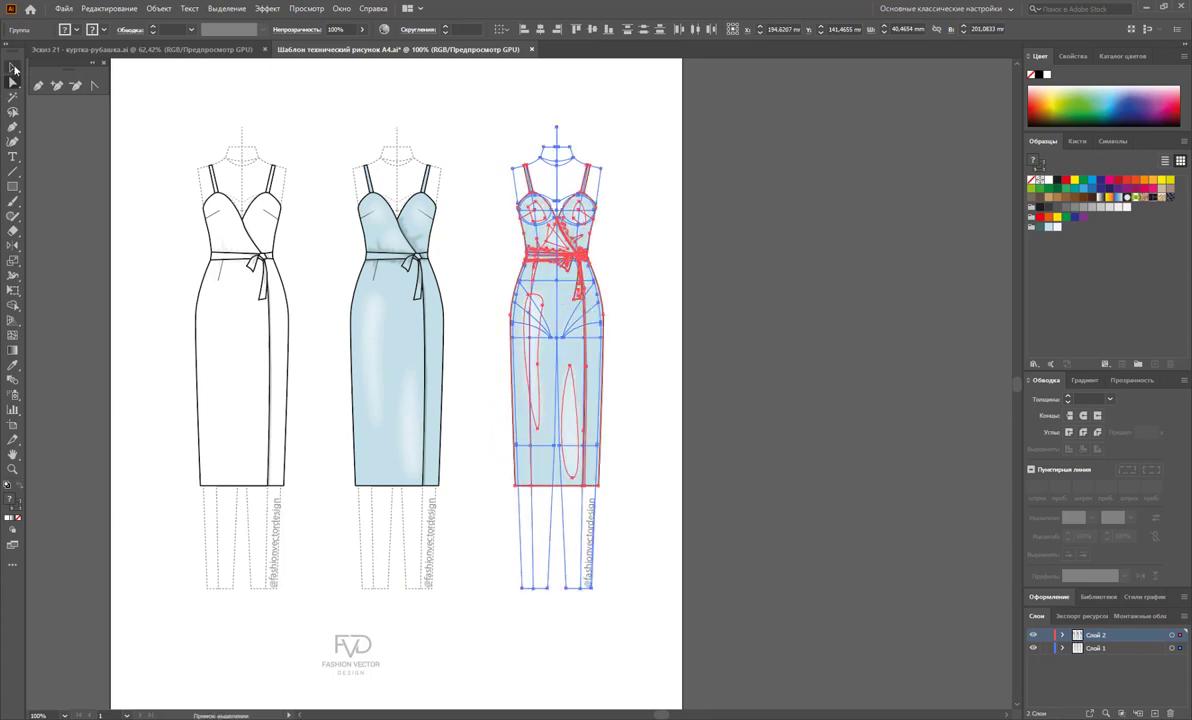
left_click(638, 139)
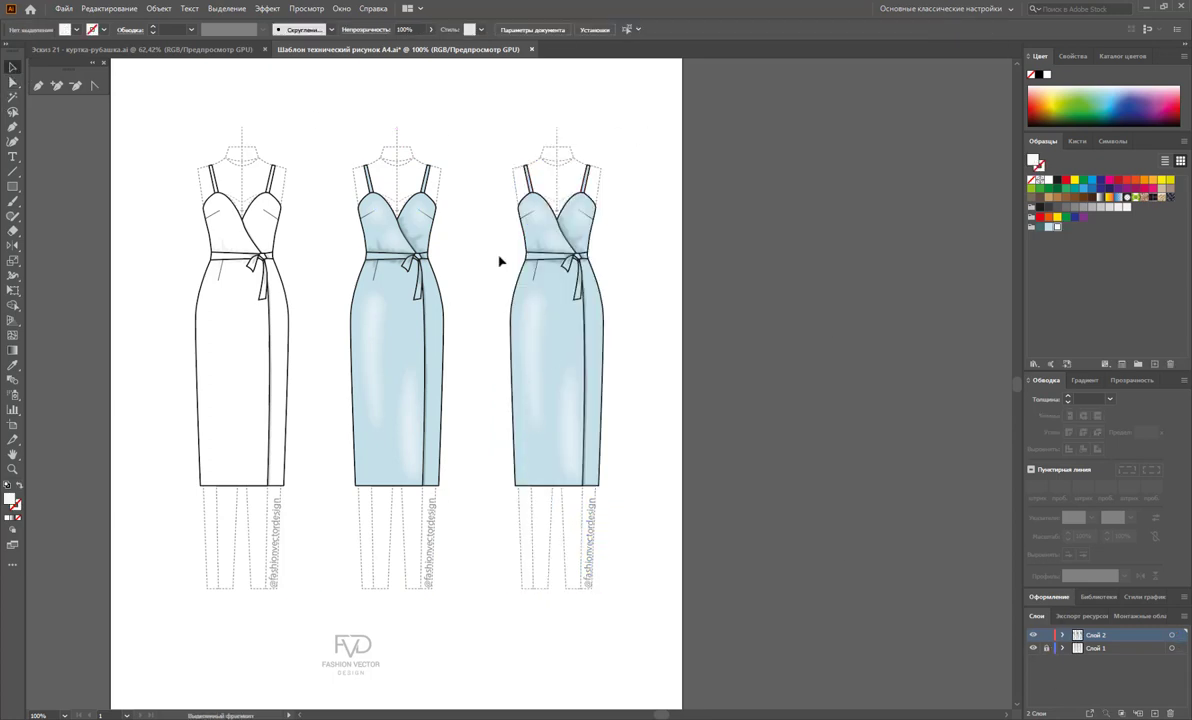
left_click(577, 298)
In Recolor Artwork, shift the outline hue toward red and the light blue fill to lavender
left_click(502, 28)
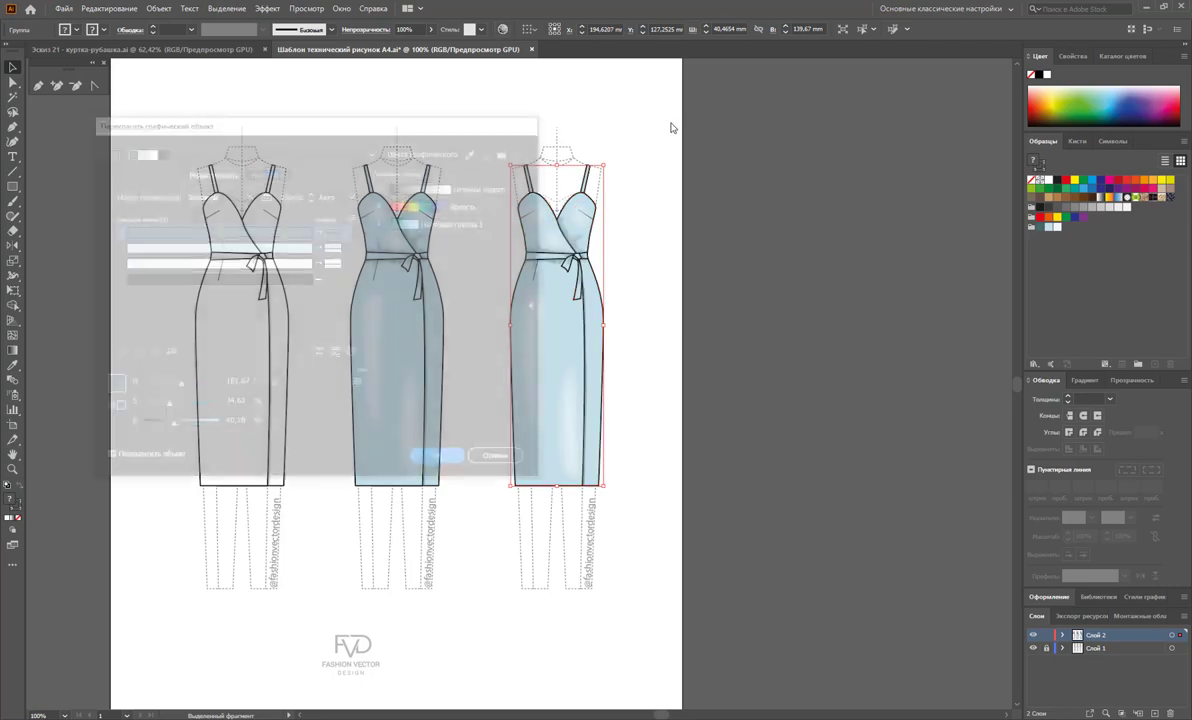
left_click_drag(430, 125, 1011, 82)
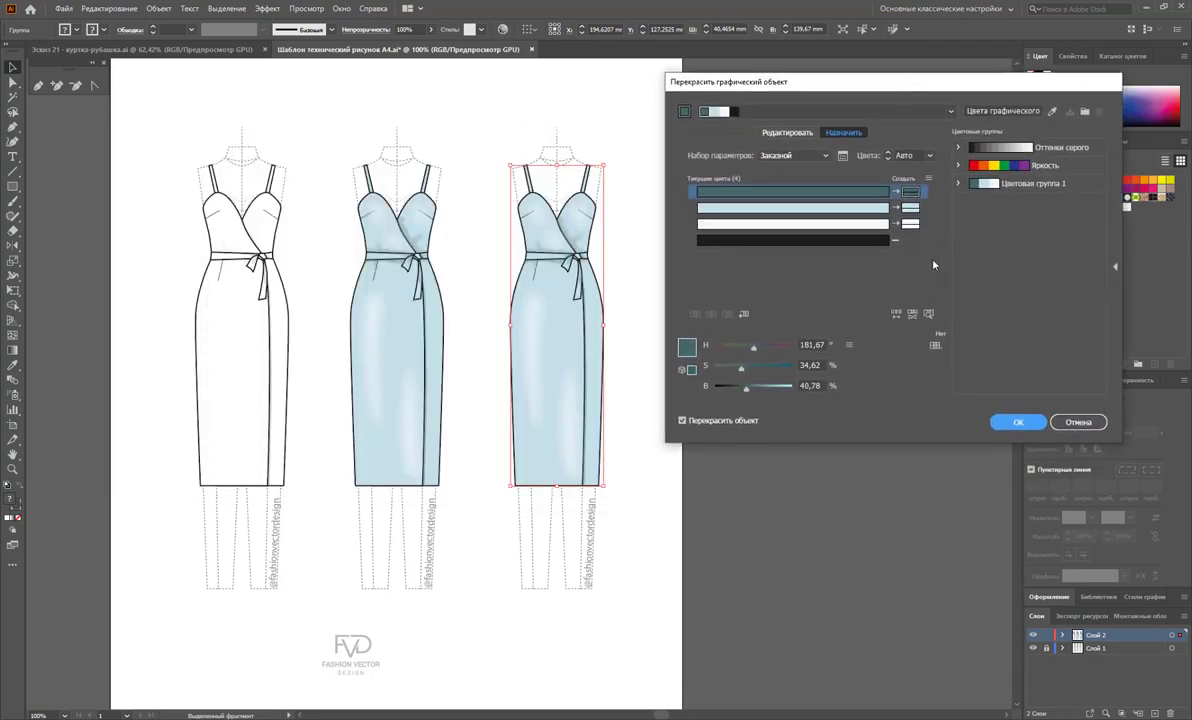
double_click(908, 197)
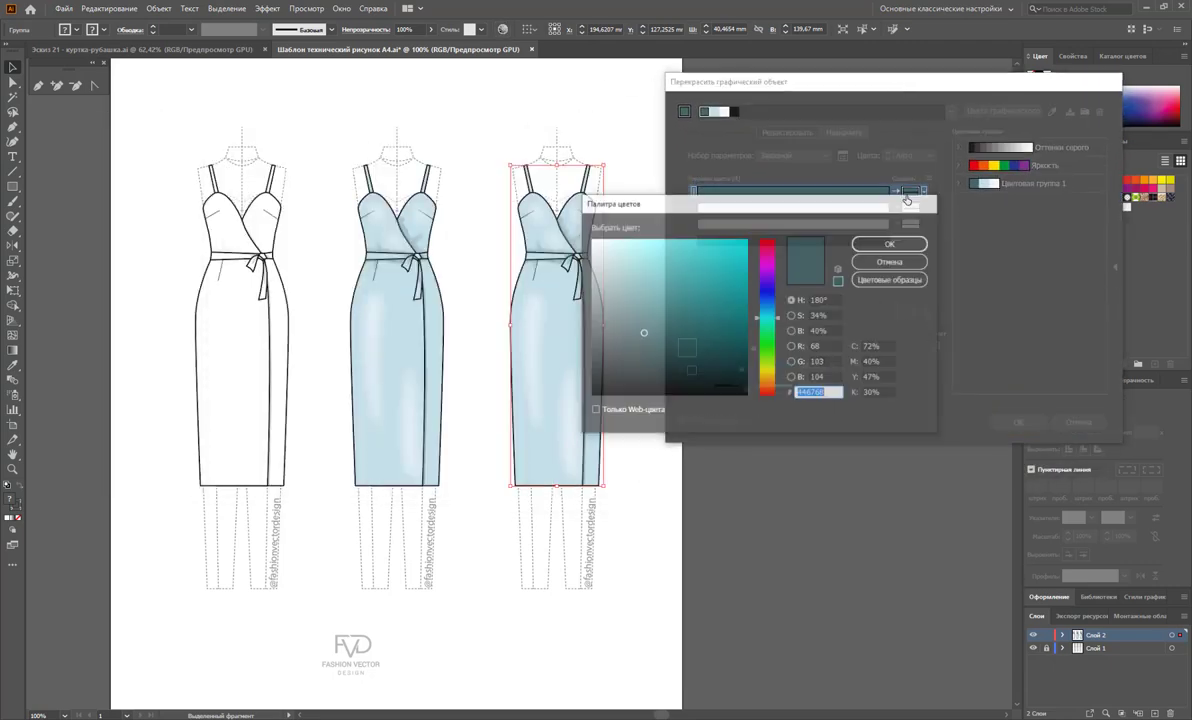
left_click(893, 266)
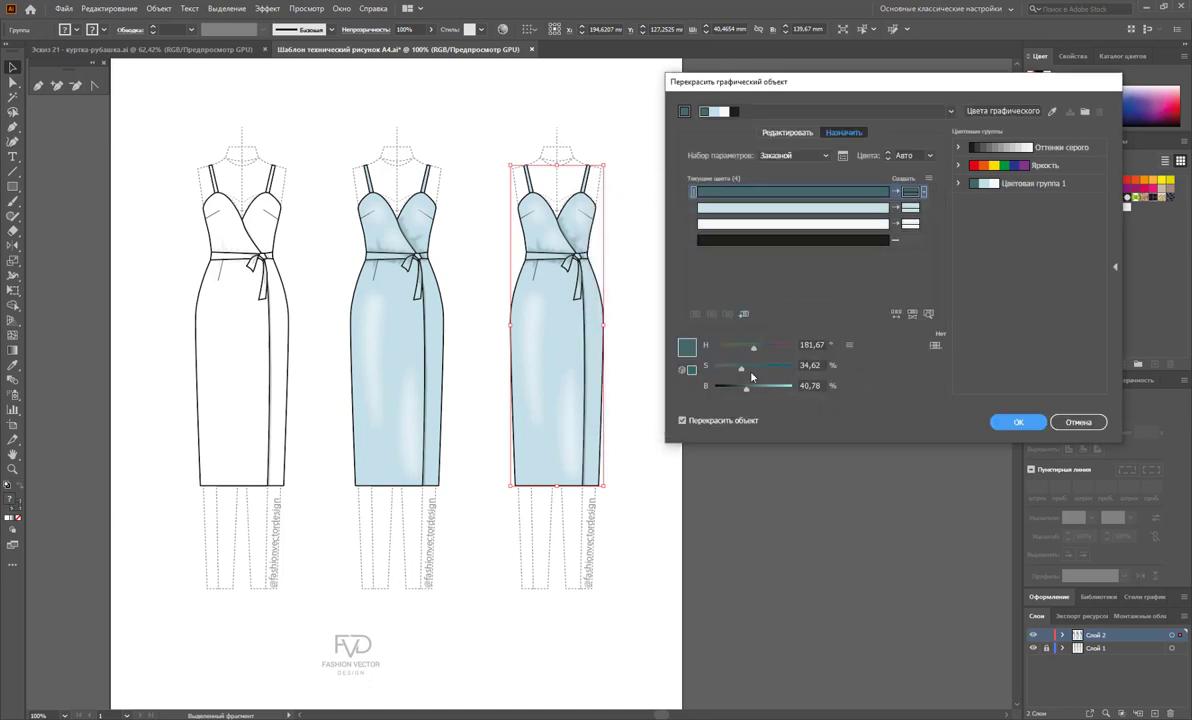
left_click_drag(773, 350, 792, 349)
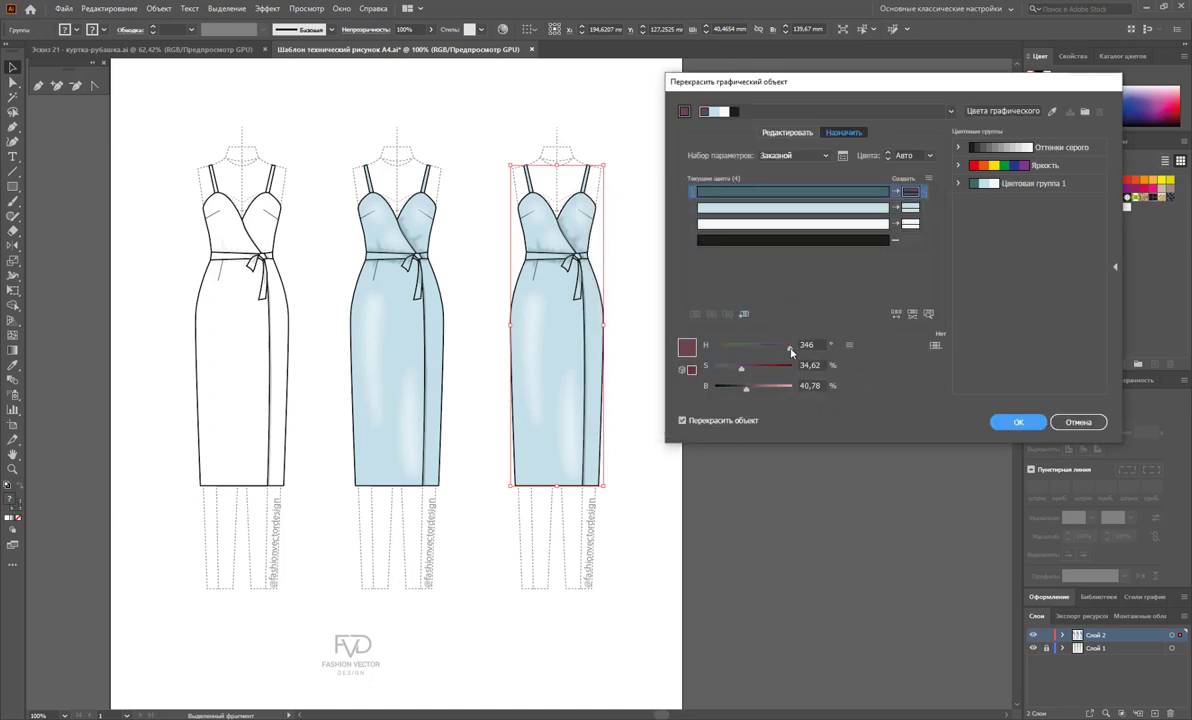
left_click(909, 208)
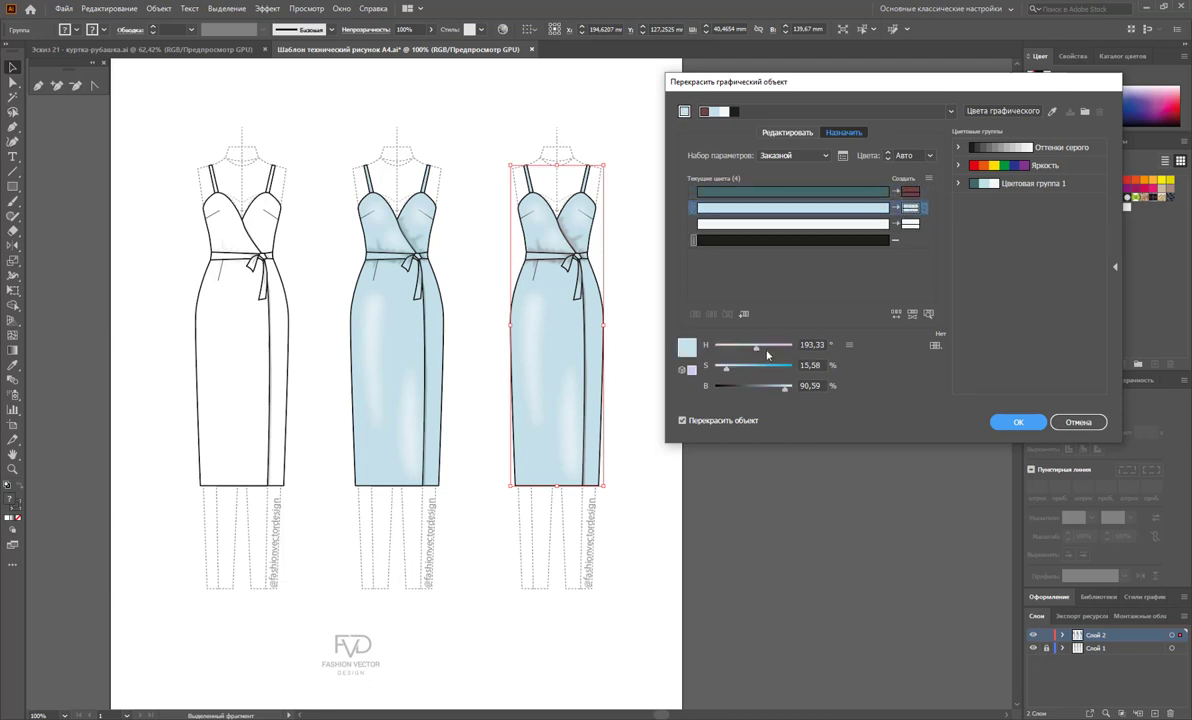
mouse_move(756, 347)
left_mouse_down()
mouse_move(782, 350)
mouse_move(724, 370)
mouse_move(770, 352)
left_mouse_up()
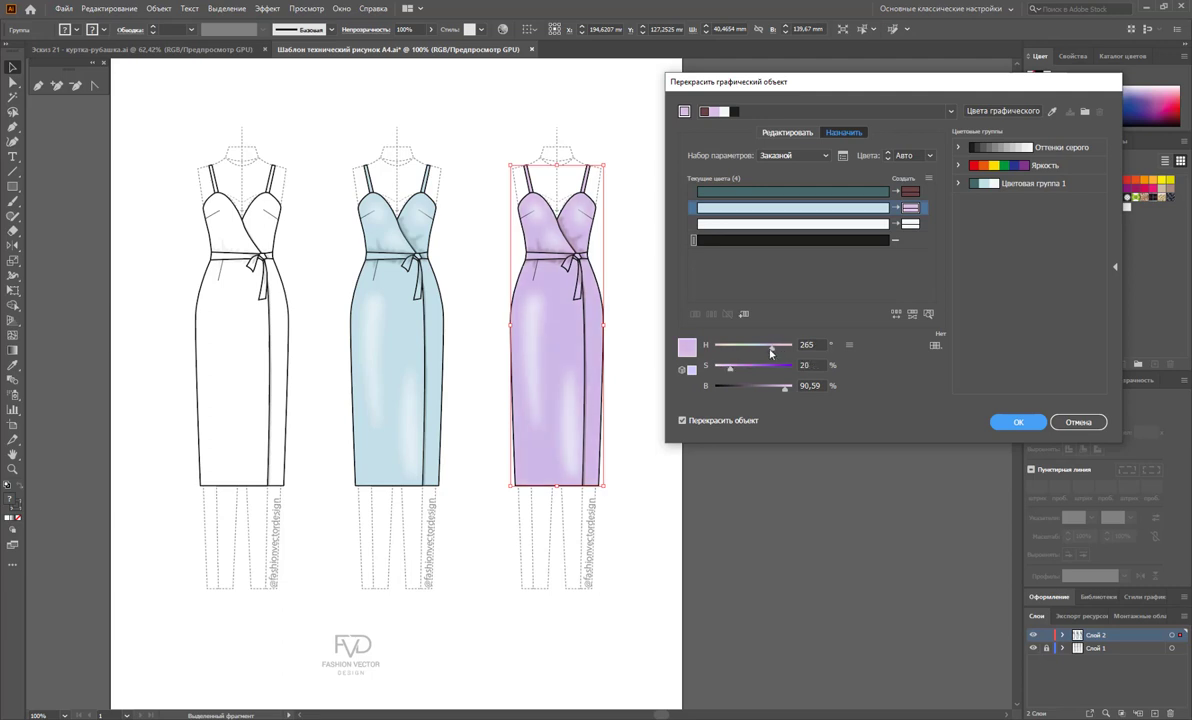
Tint the white highlights lavender, make the outline dark purple, and apply the recolour
left_click(780, 223)
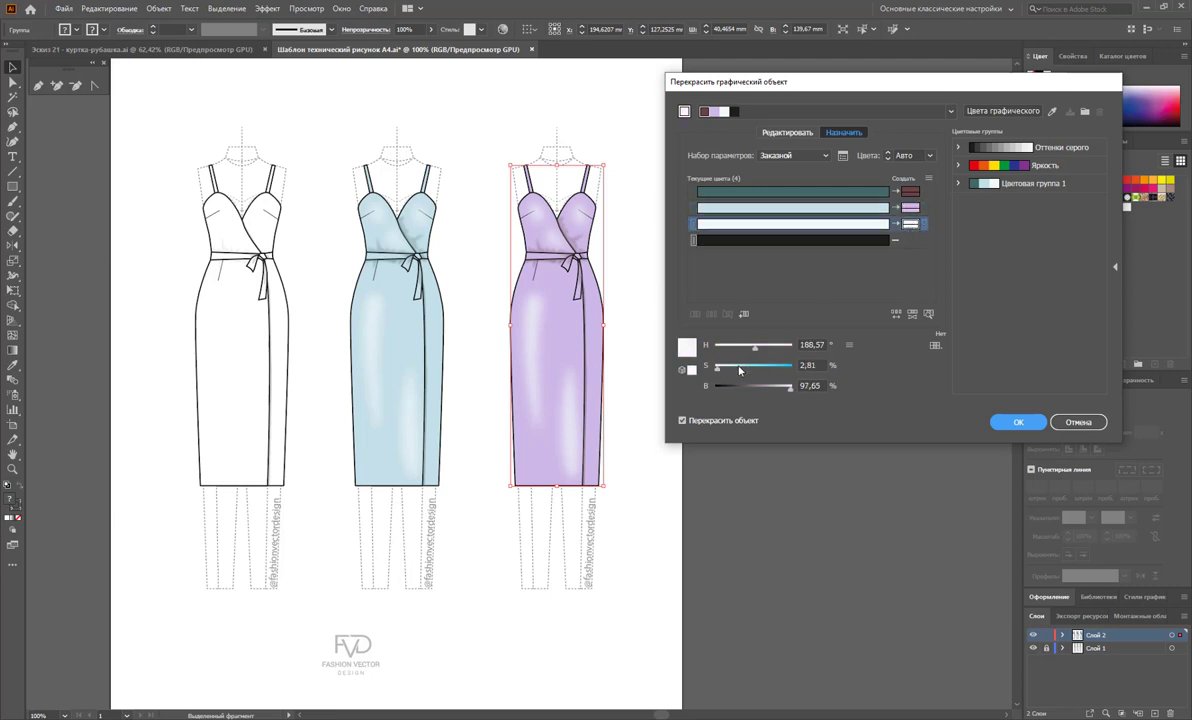
mouse_move(717, 368)
left_mouse_down()
mouse_move(777, 352)
mouse_move(786, 393)
left_mouse_up()
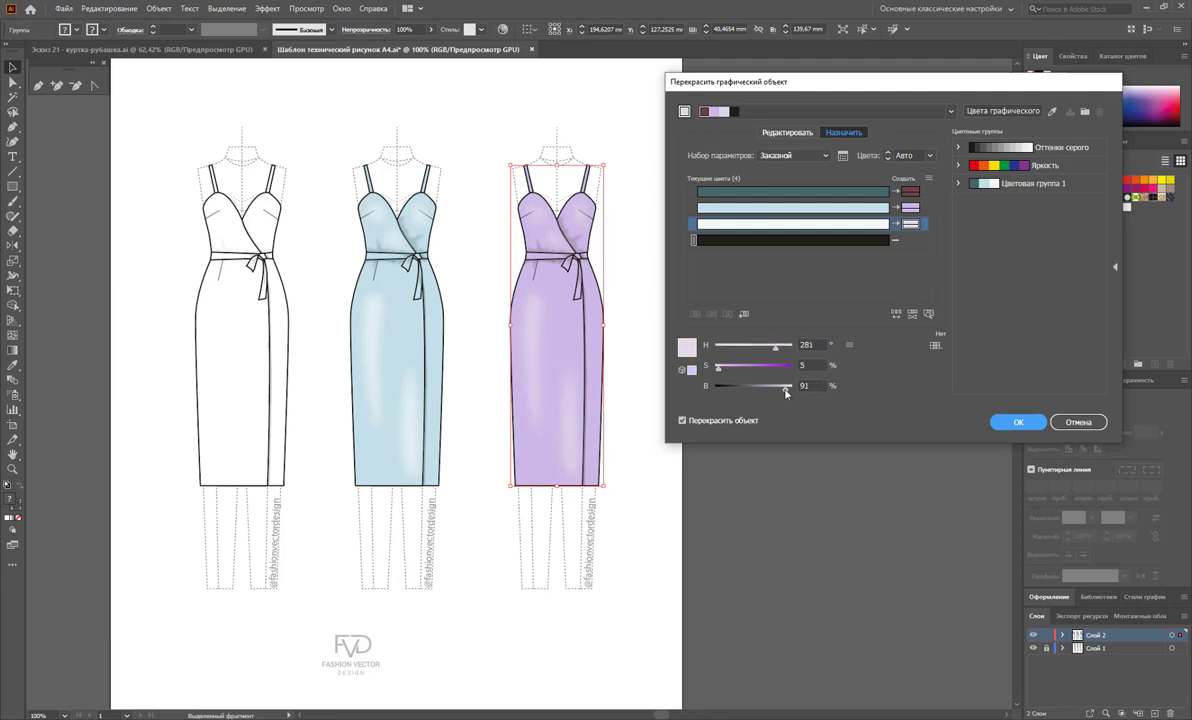
left_click_drag(718, 369, 725, 369)
left_click_drag(784, 388, 787, 389)
left_click(907, 193)
mouse_move(718, 351)
left_mouse_down()
mouse_move(775, 353)
mouse_move(763, 371)
left_mouse_up()
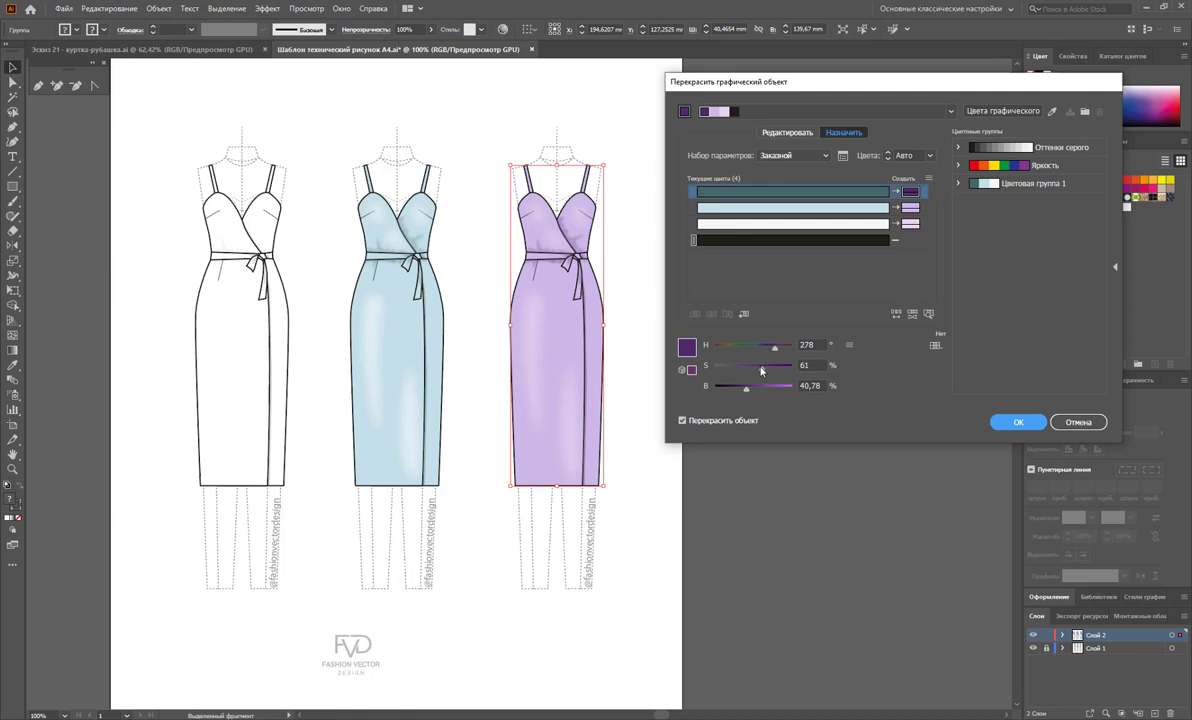
left_click(1018, 422)
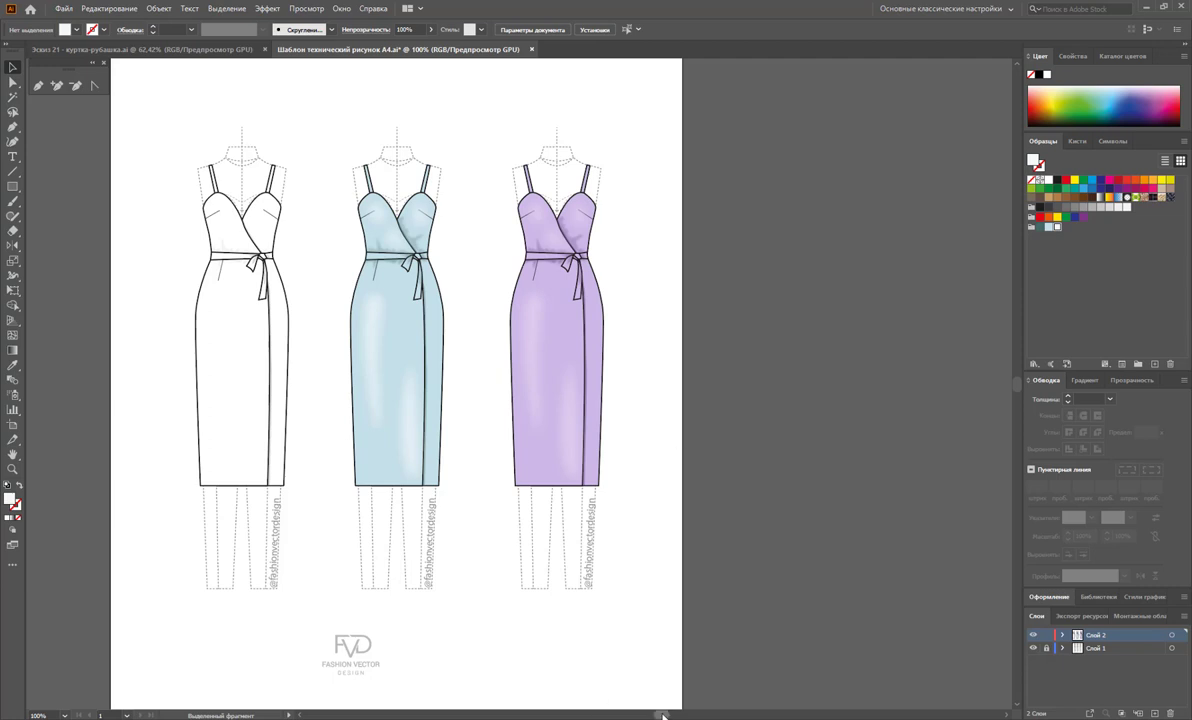
scroll(659, 716, "left", 3)
scroll(659, 716, "left", 3)
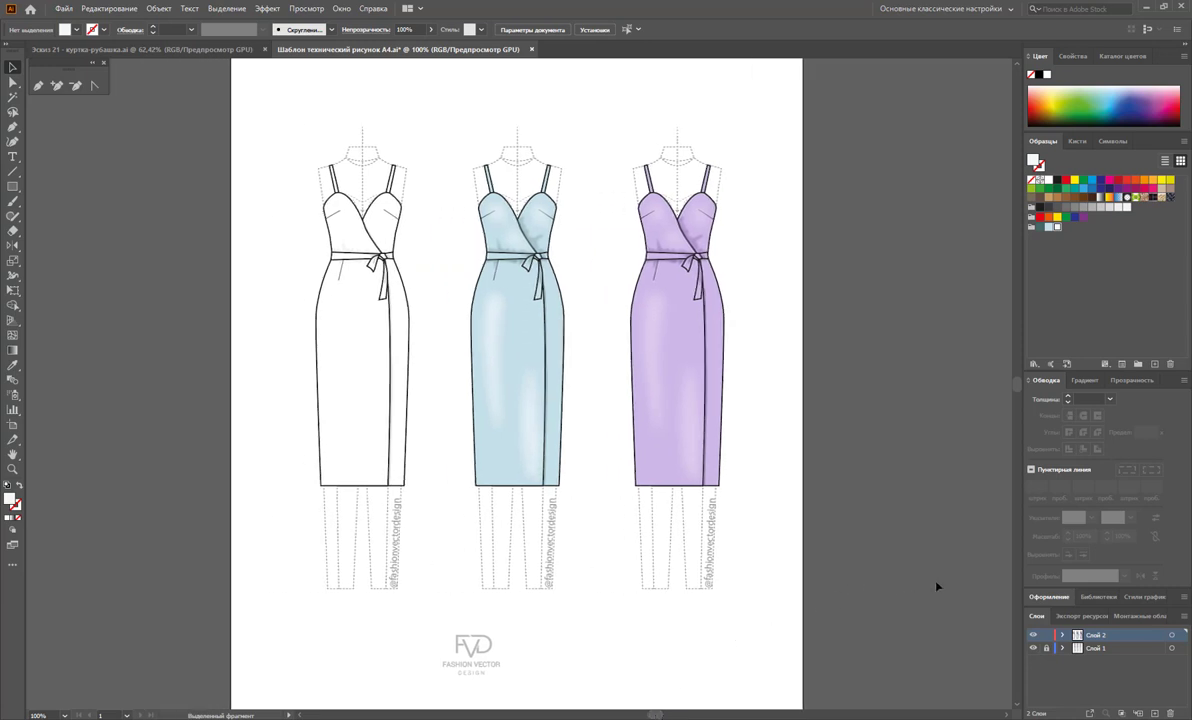